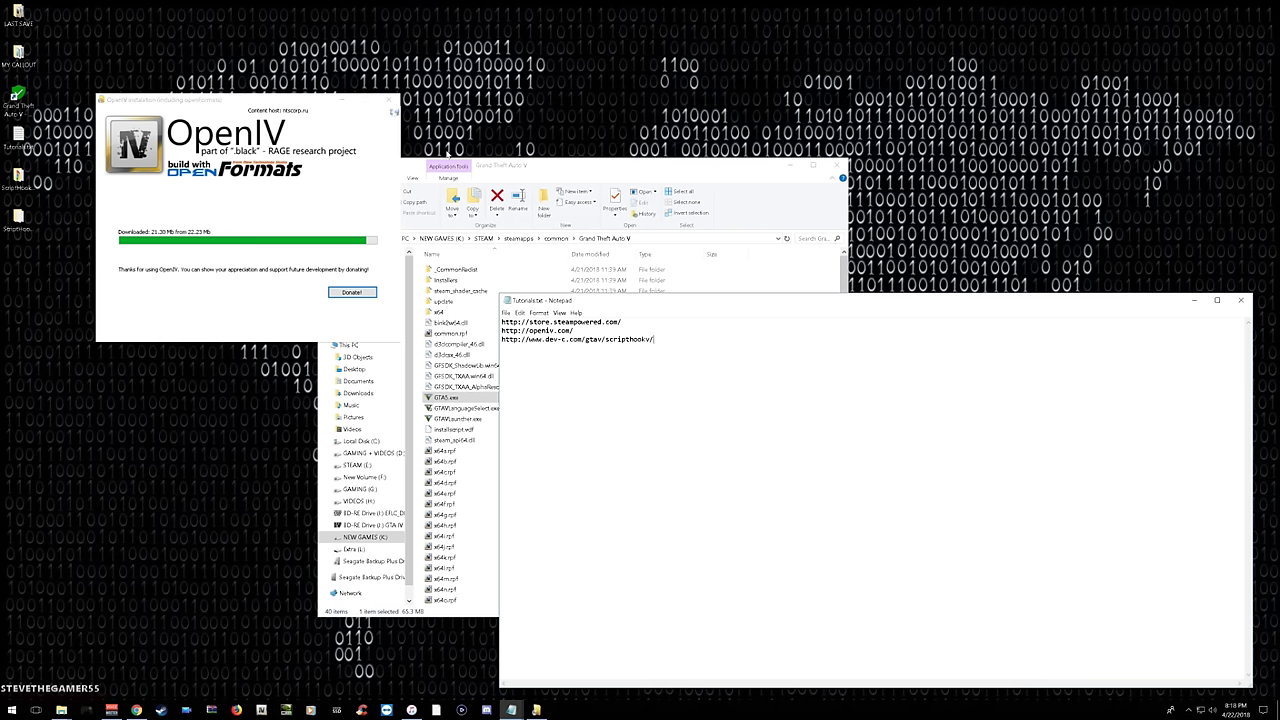
{"action": "left_click", "coordinate": [474, 401]}
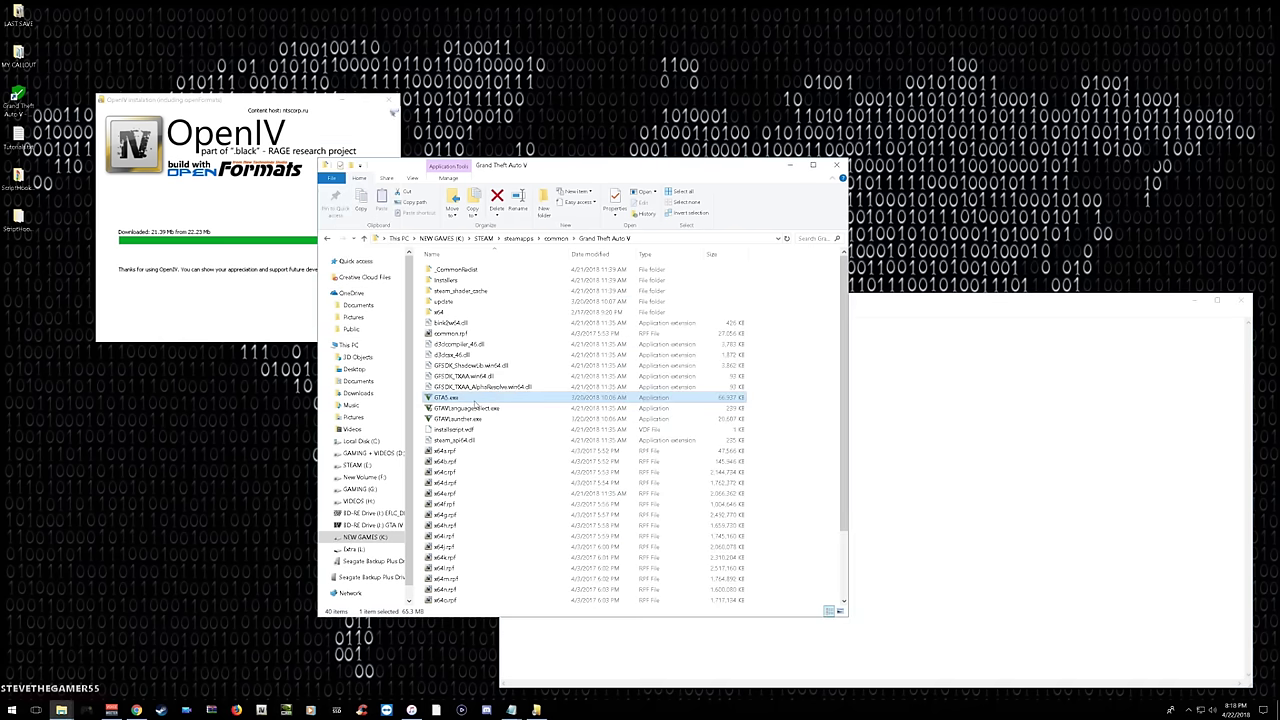
{"action": "left_click", "coordinate": [474, 420]}
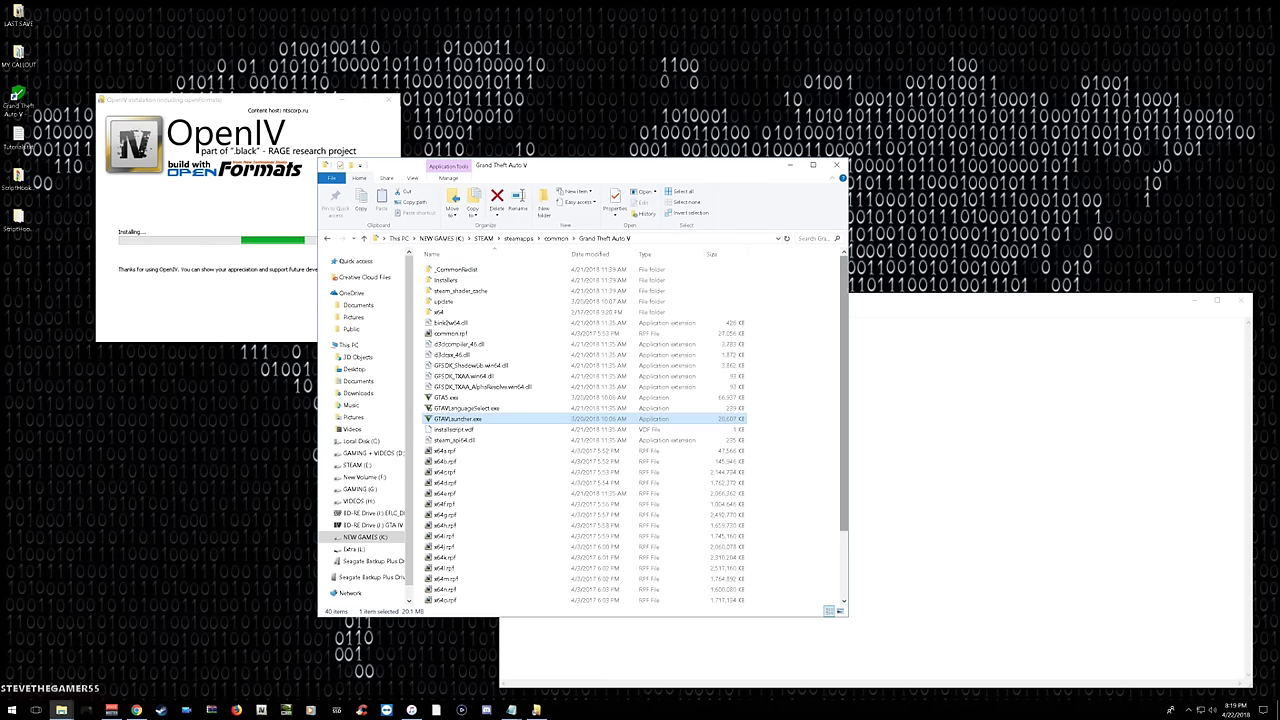
{"action": "left_click", "coordinate": [870, 400]}
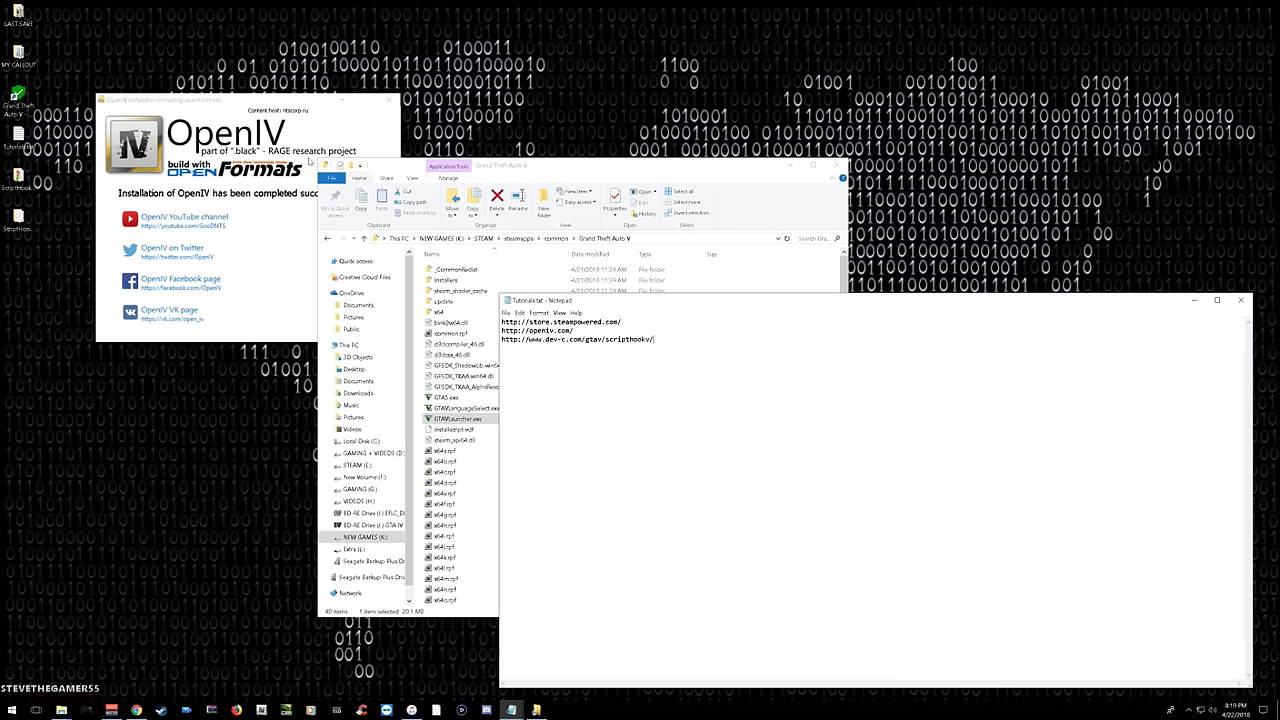
Close the finished OpenIV installer and choose the Windows version of Grand Theft Auto V in OpenIV's game selection.
{"action": "left_click", "coordinate": [310, 156]}
{"action": "left_click_drag", "start_coordinate": [302, 104], "coordinate": [672, 240]}
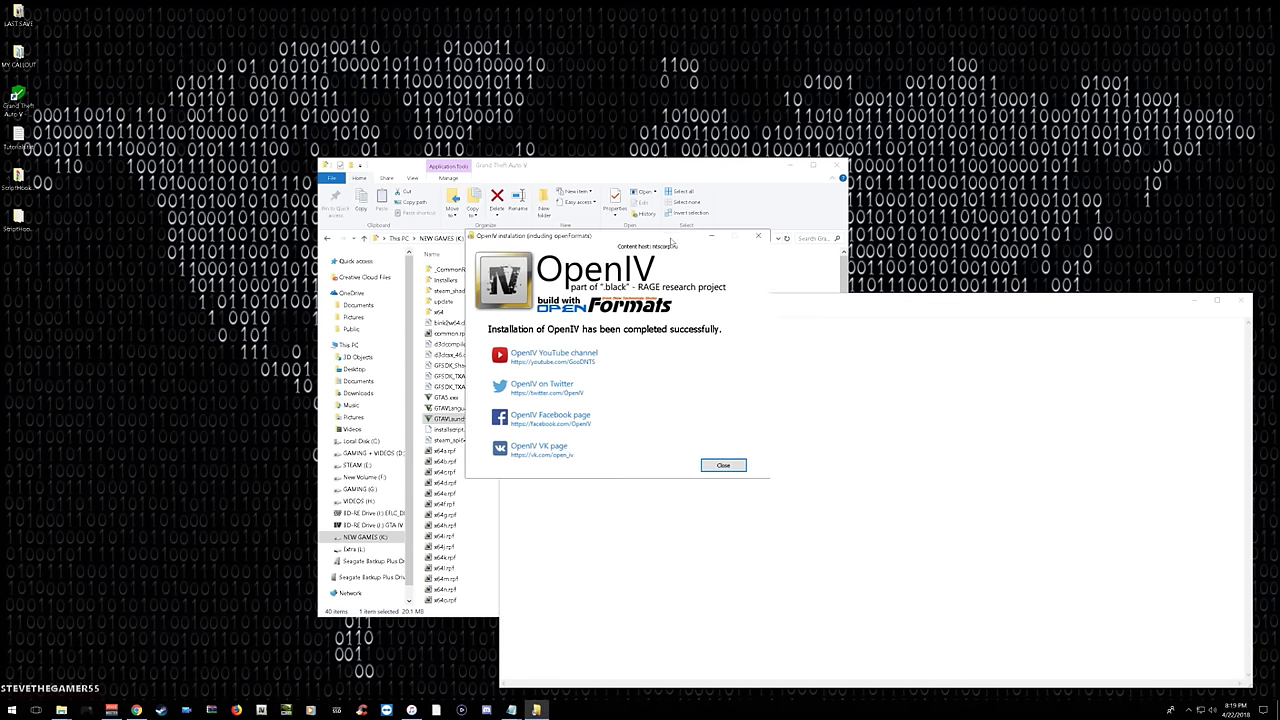
{"action": "left_click", "coordinate": [723, 466]}
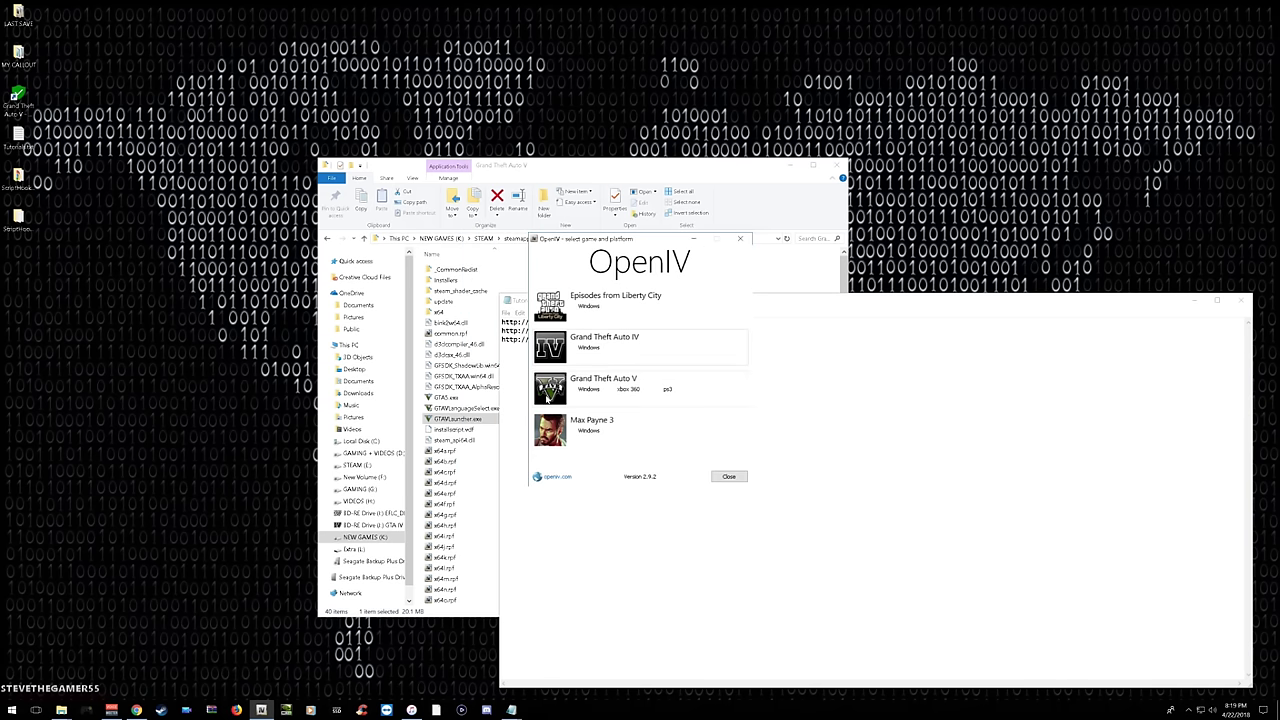
{"action": "left_click", "coordinate": [548, 398]}
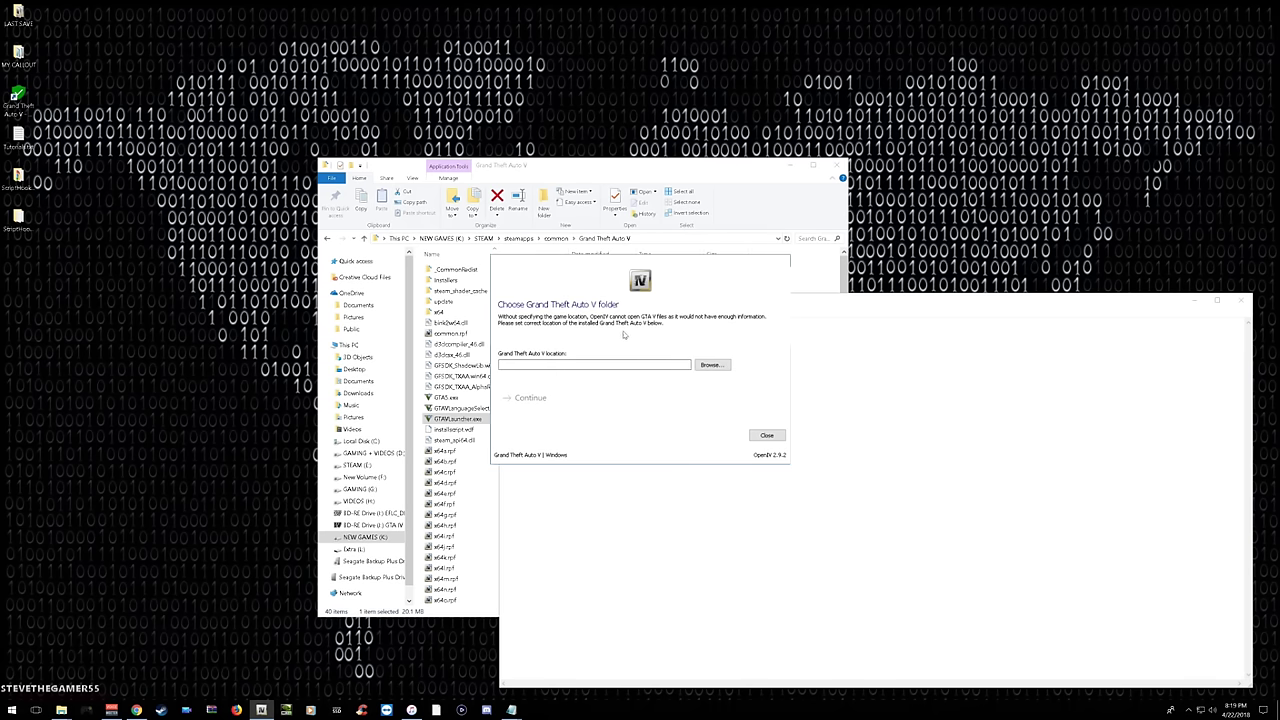
Set the Grand Theft Auto V location to K:\STEAM\steamapps\common\Grand Theft Auto V, using the path copied from the open game folder.
{"action": "left_click", "coordinate": [710, 366]}
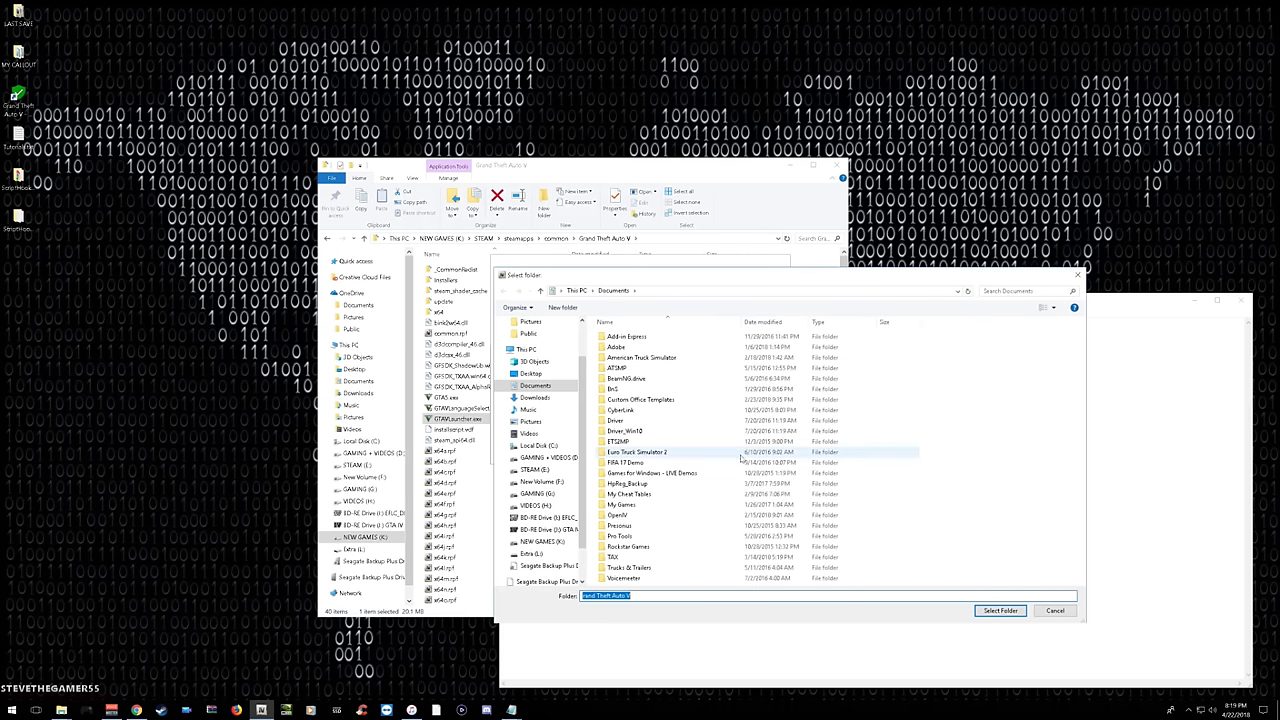
{"action": "left_click", "coordinate": [643, 240]}
{"action": "key", "text": "ctrl+c"}
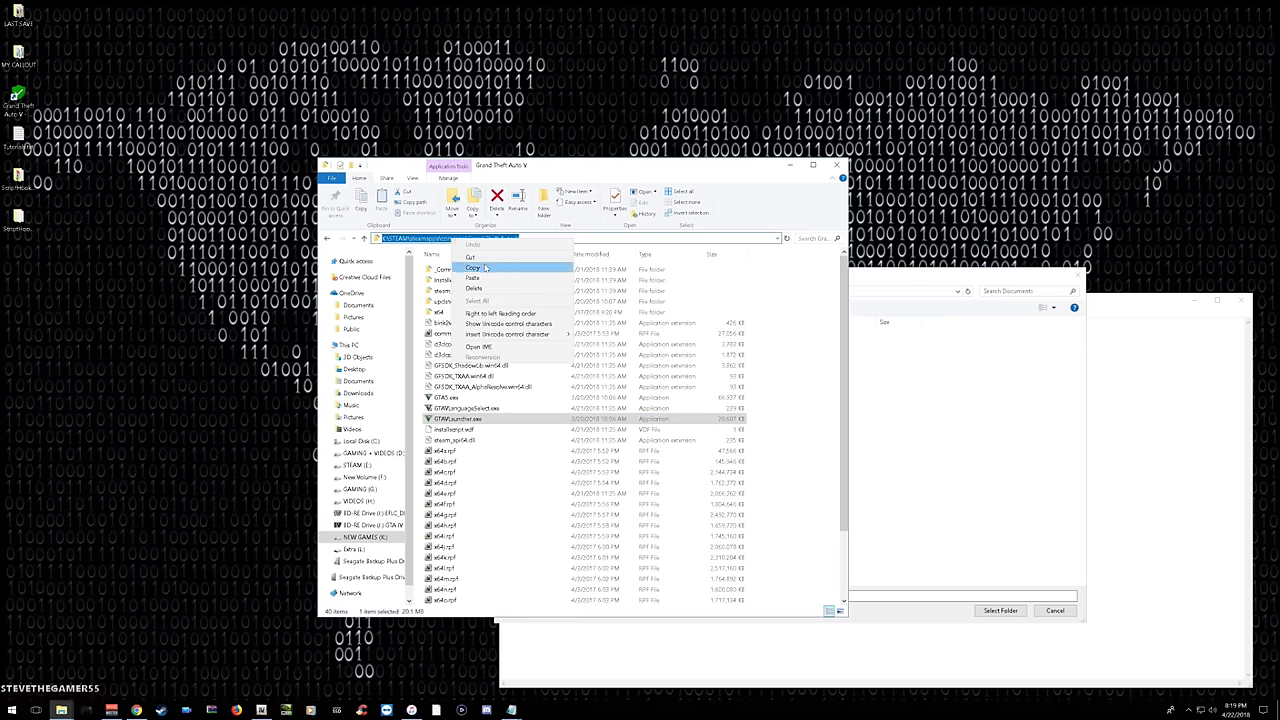
{"action": "left_click", "coordinate": [889, 314]}
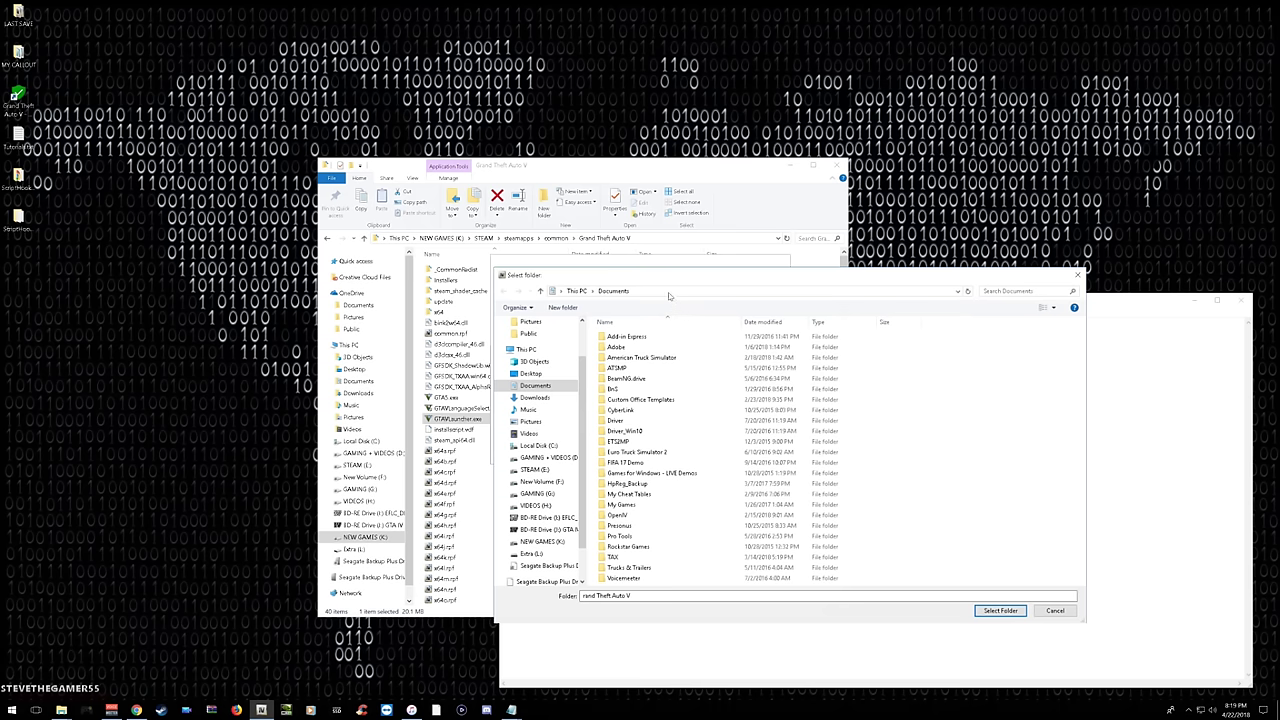
{"action": "left_click", "coordinate": [668, 292]}
{"action": "right_click", "coordinate": [606, 291]}
{"action": "left_click", "coordinate": [622, 338]}
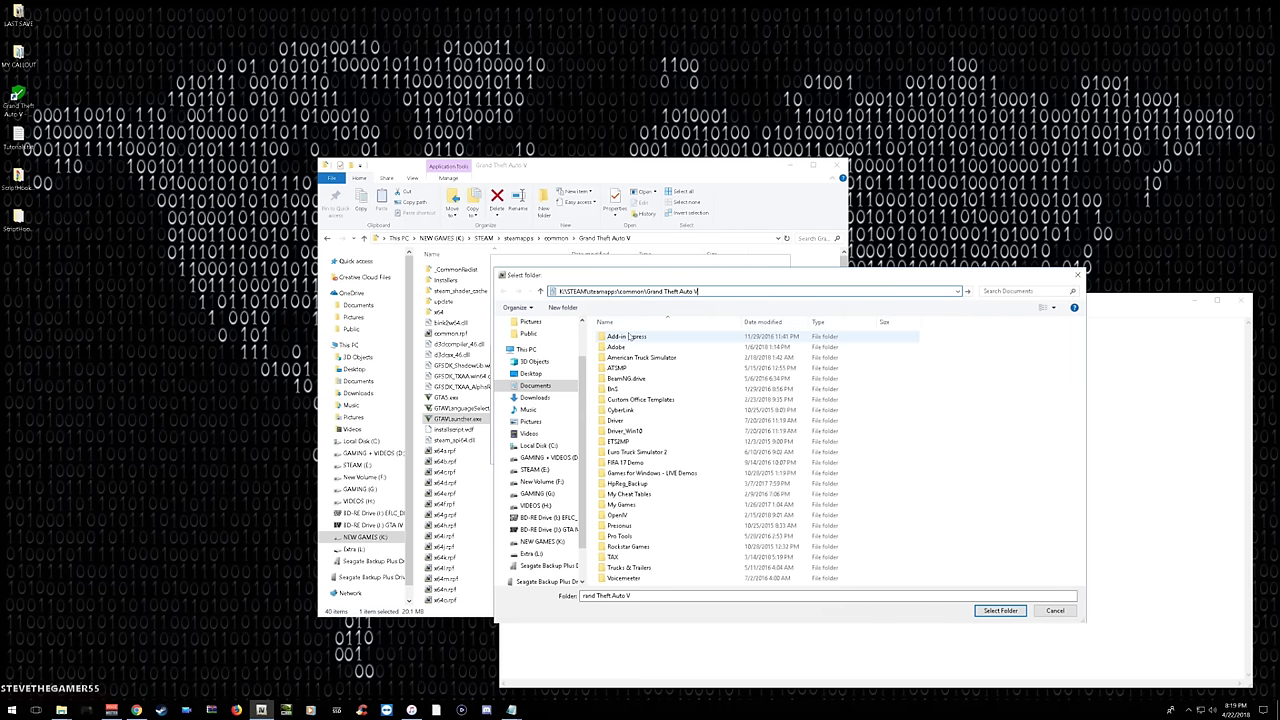
{"action": "key", "text": "Return"}
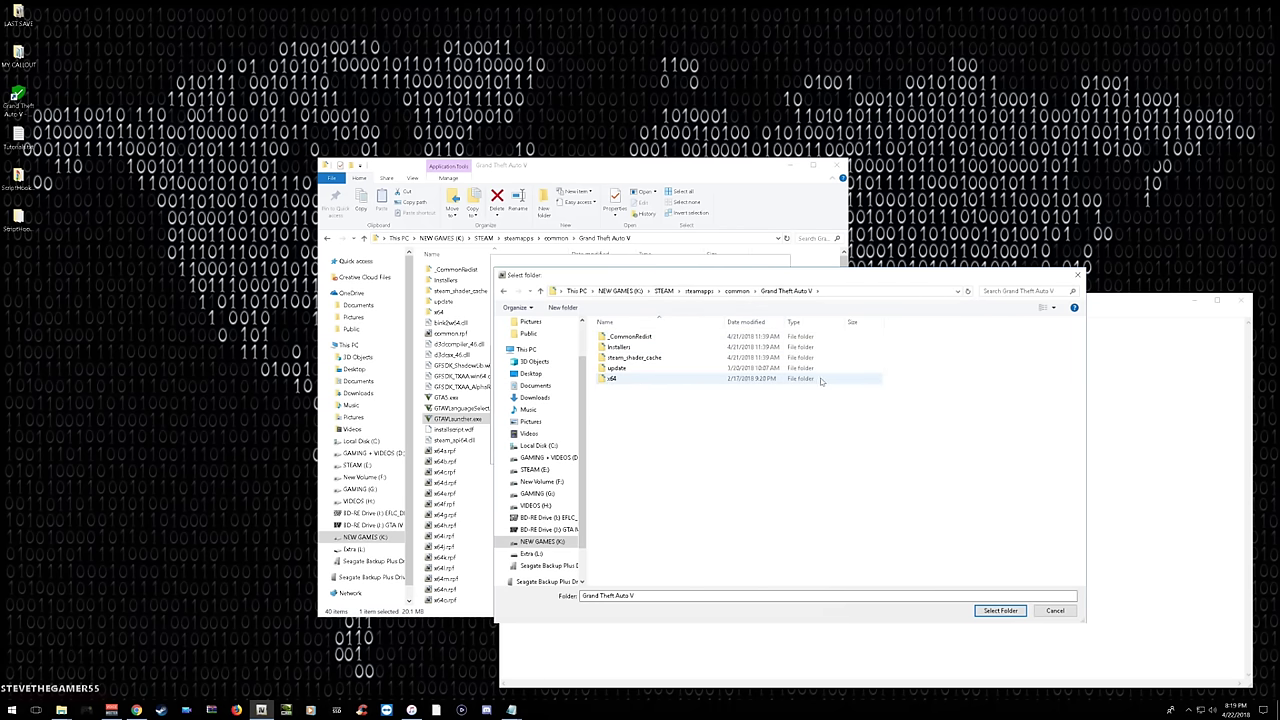
{"action": "left_click", "coordinate": [1000, 611]}
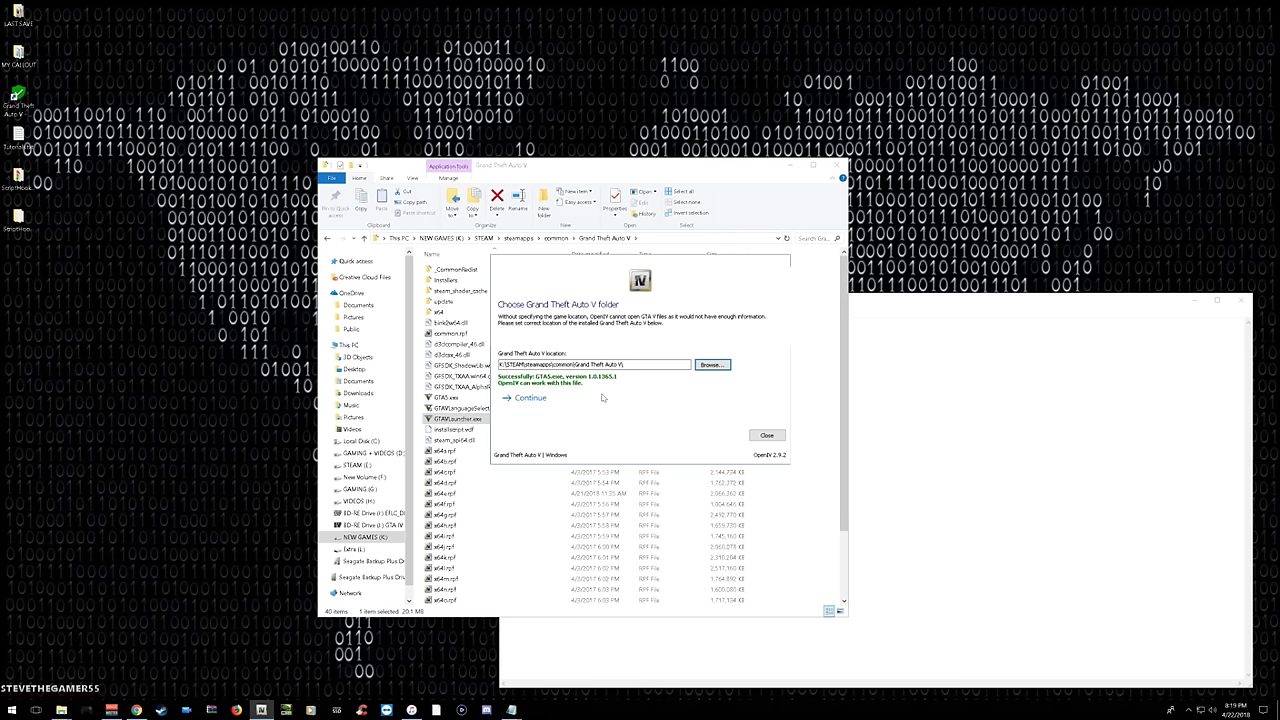
Continue through the remaining OpenIV setup pages and place the OpenIV window beside the Grand Theft Auto V folder window.
{"action": "left_click", "coordinate": [604, 406]}
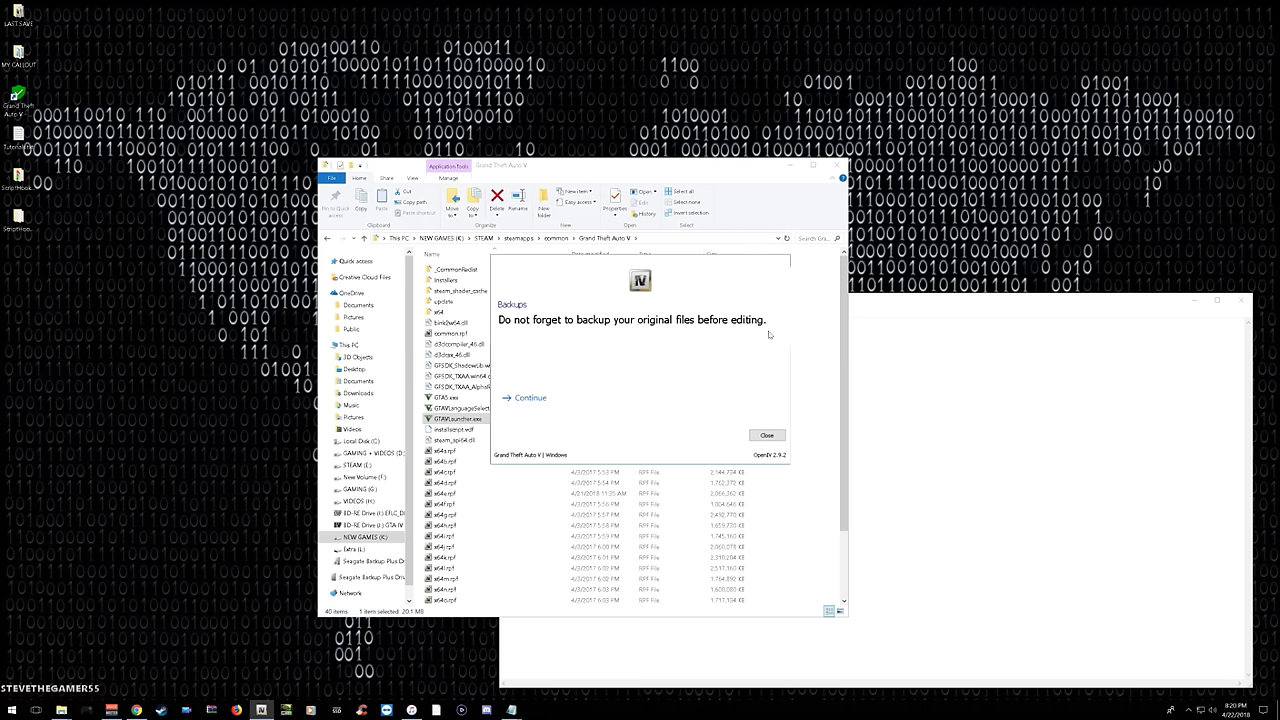
{"action": "left_click", "coordinate": [534, 402]}
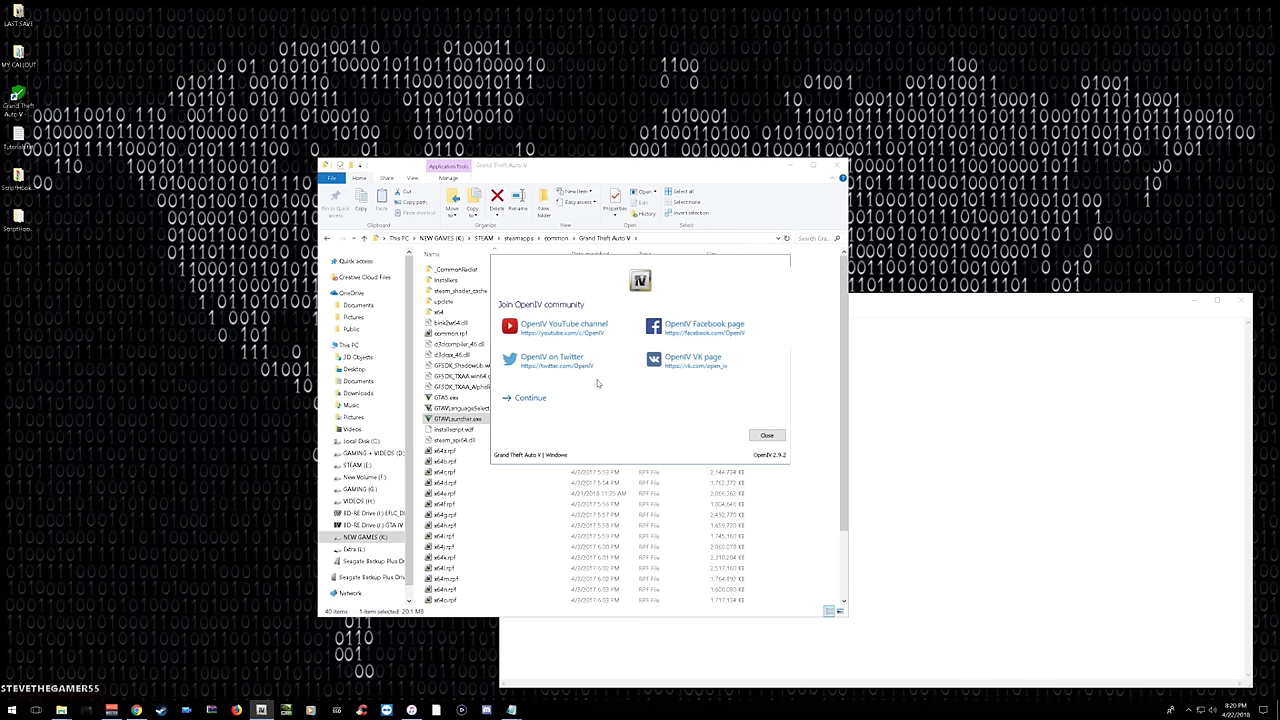
{"action": "left_click", "coordinate": [554, 400]}
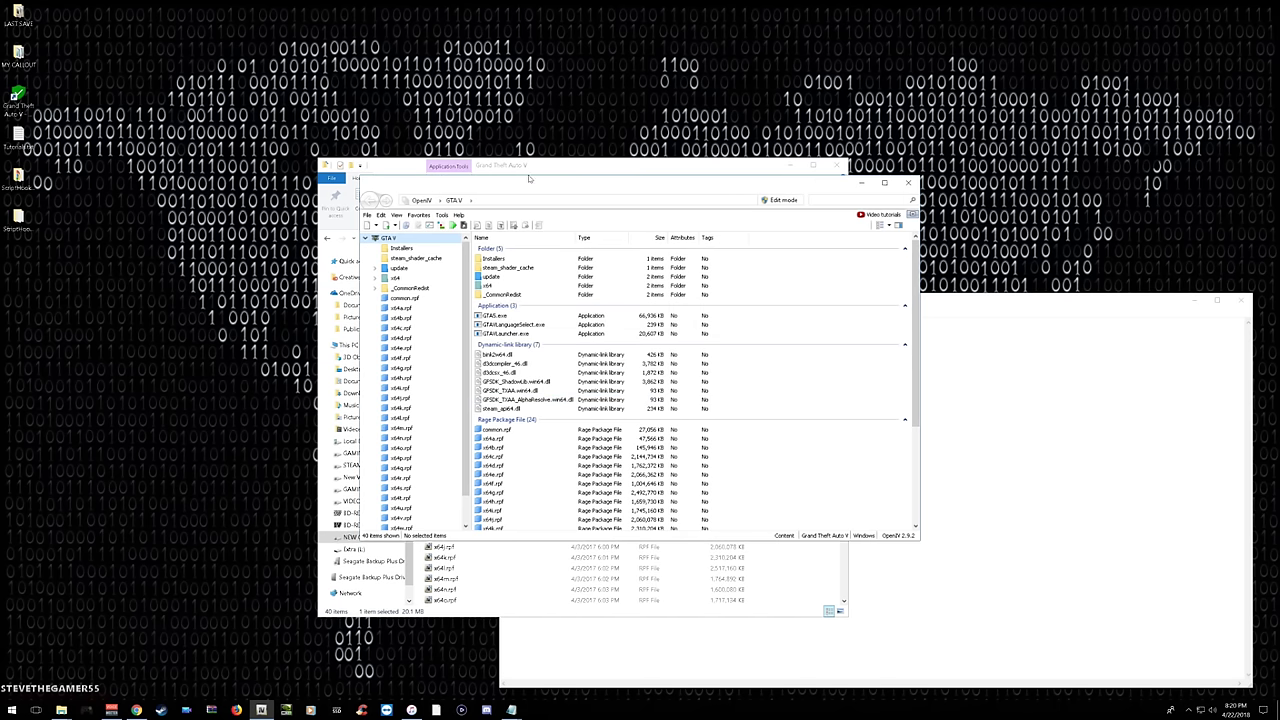
{"action": "left_click_drag", "start_coordinate": [415, 134], "coordinate": [232, 47]}
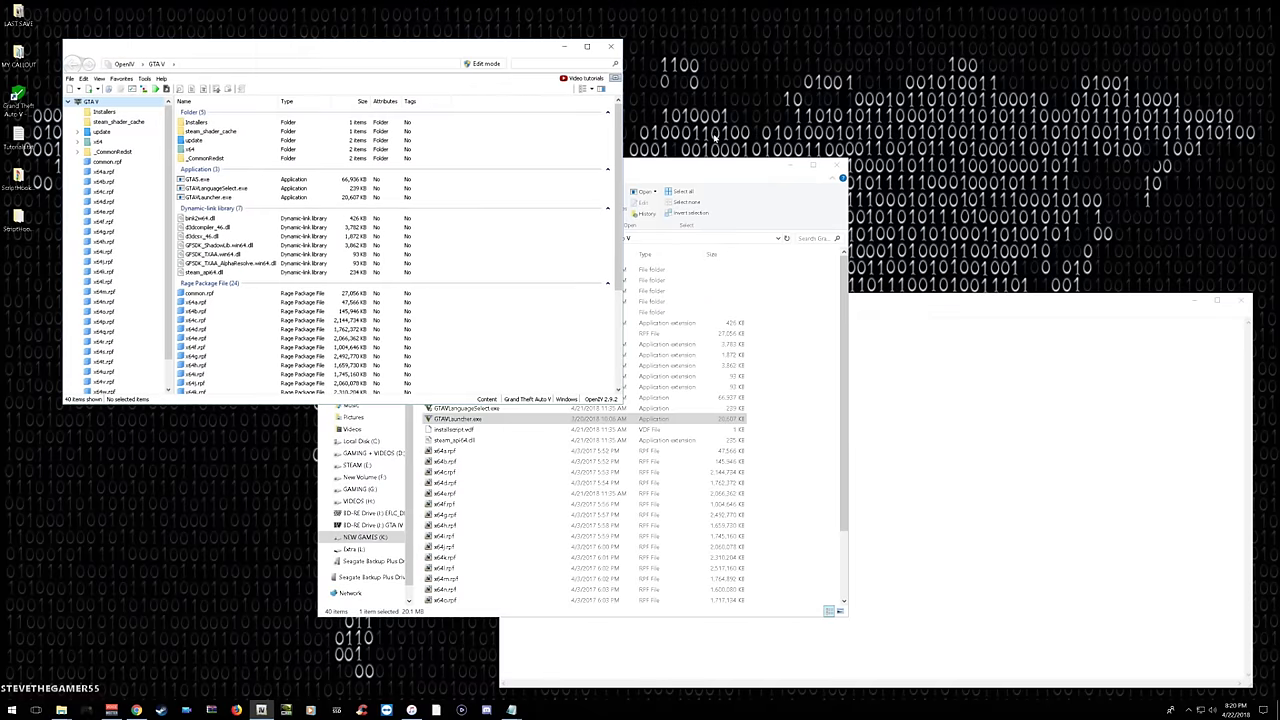
{"action": "left_click_drag", "start_coordinate": [688, 169], "coordinate": [1029, 178]}
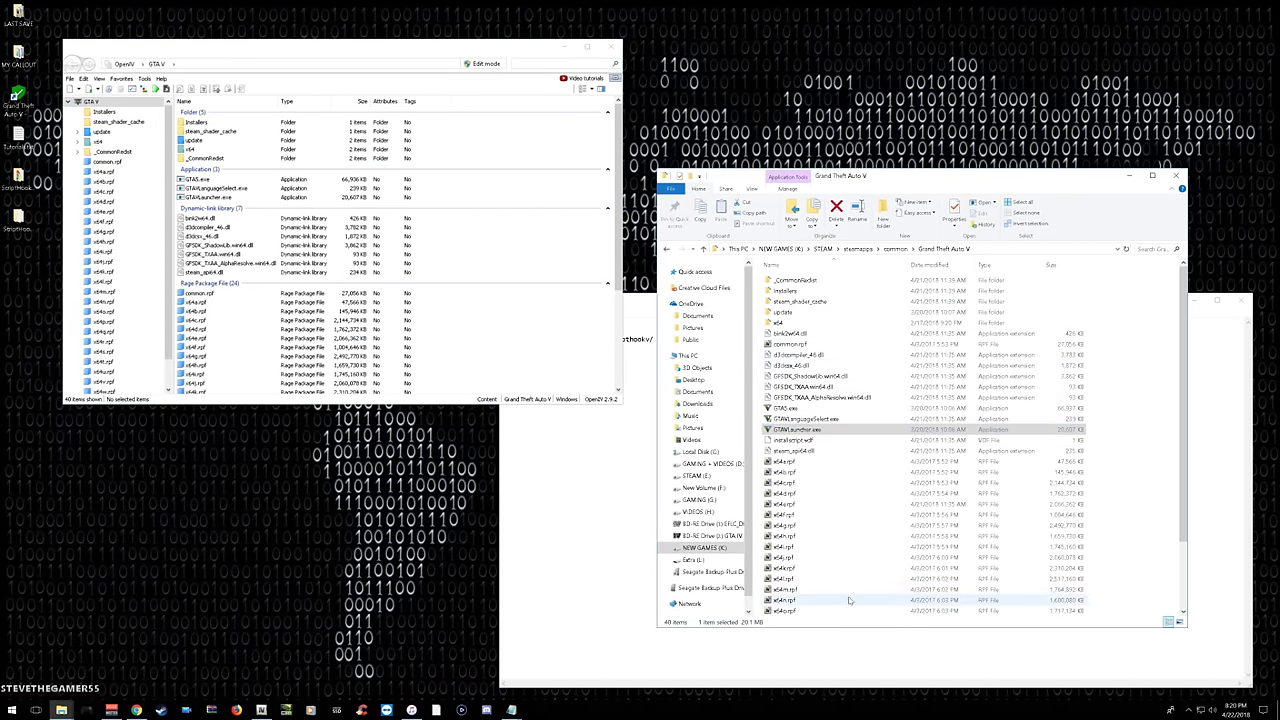
Install the ASI Loader from OpenIV's ASI Manager and check the game folder's files.
{"action": "left_click", "coordinate": [145, 78]}
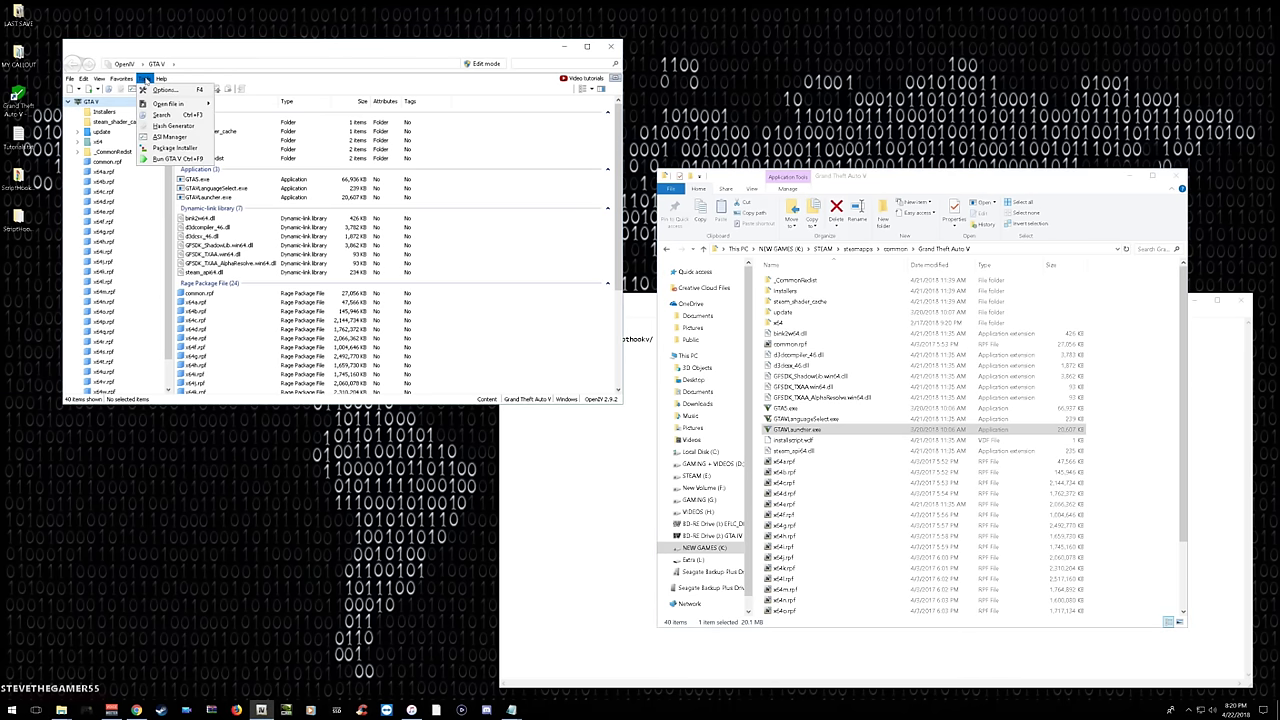
{"action": "left_click", "coordinate": [170, 138]}
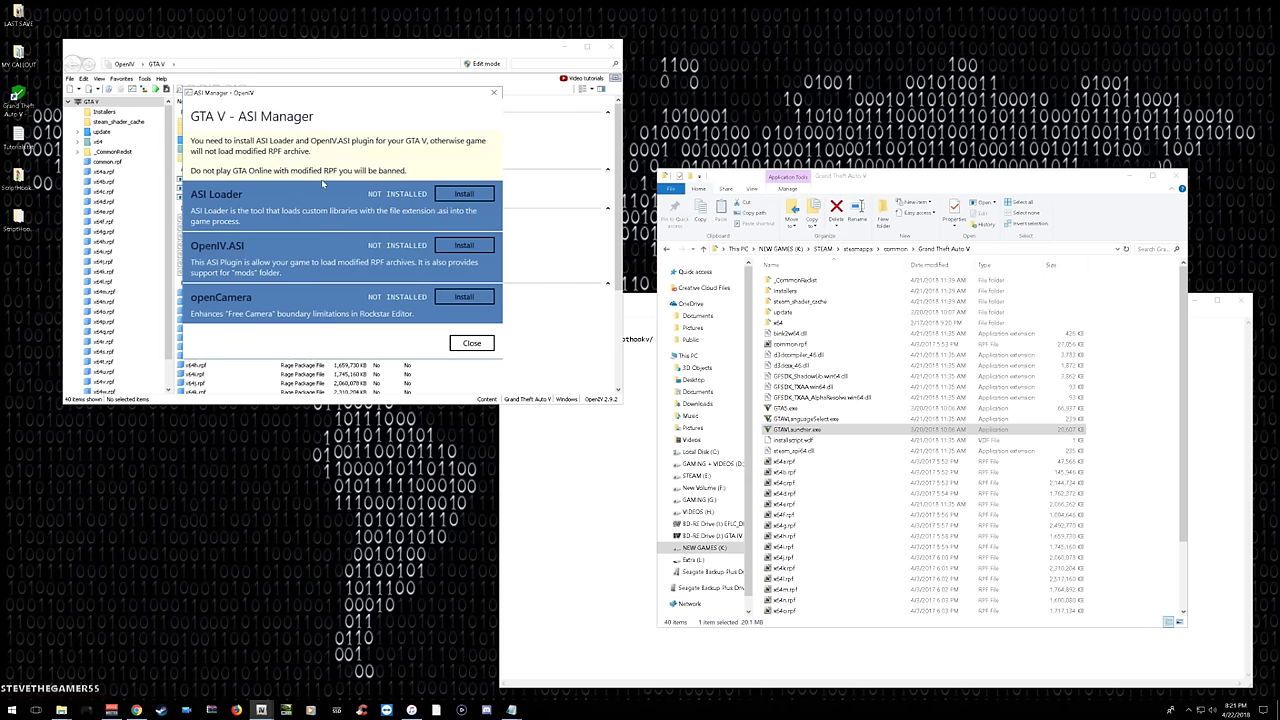
{"action": "scroll", "coordinate": [918, 494], "scroll_direction": "down", "scroll_amount": 1}
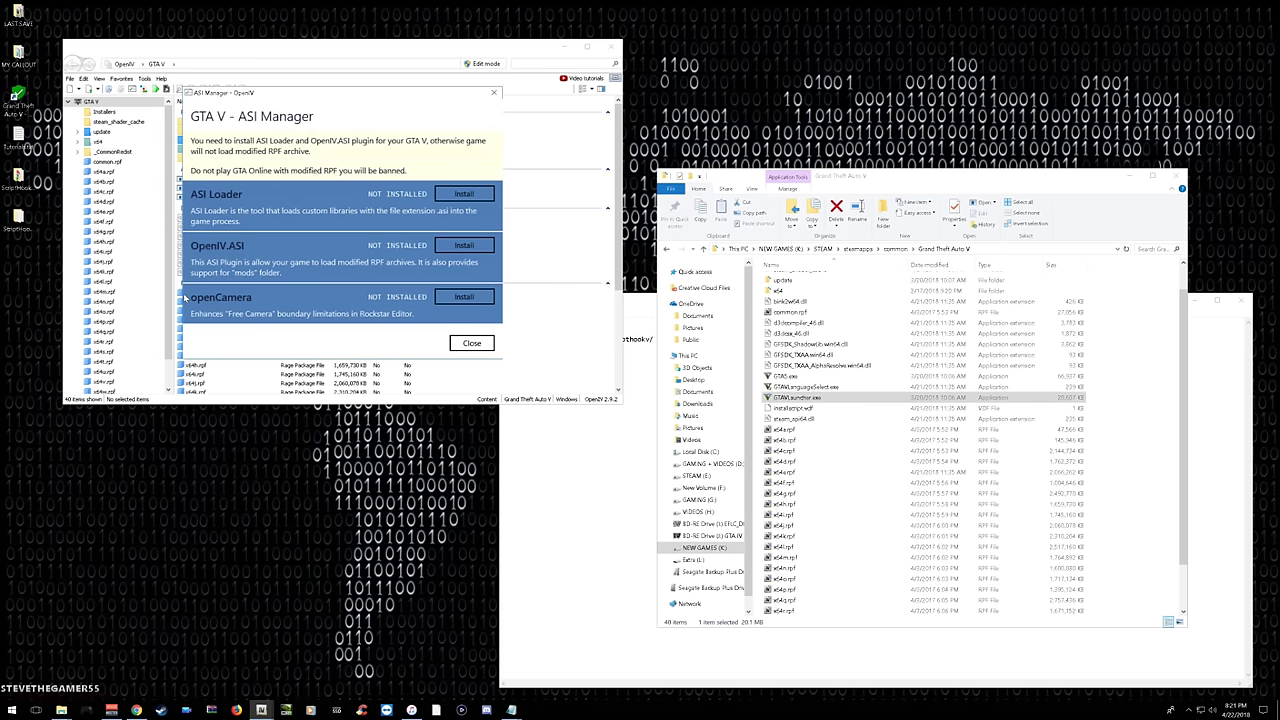
{"action": "scroll", "coordinate": [790, 432], "scroll_direction": "down", "scroll_amount": 2}
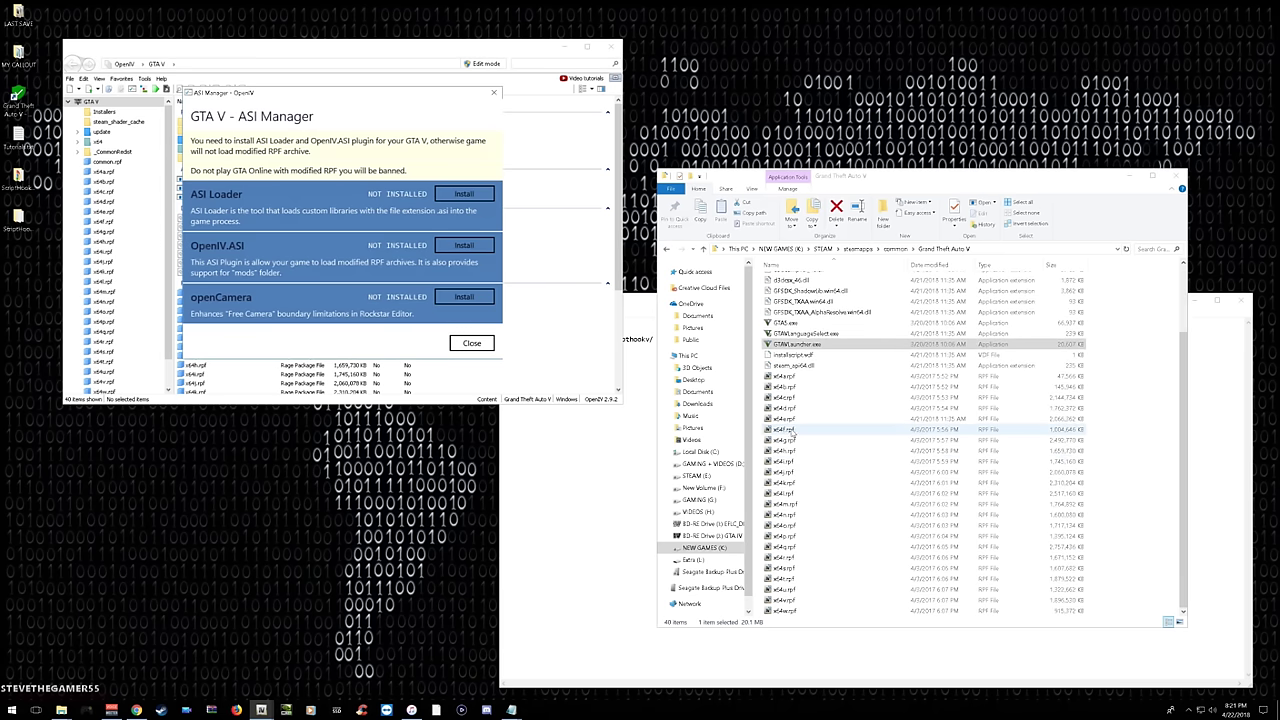
{"action": "left_click", "coordinate": [796, 419]}
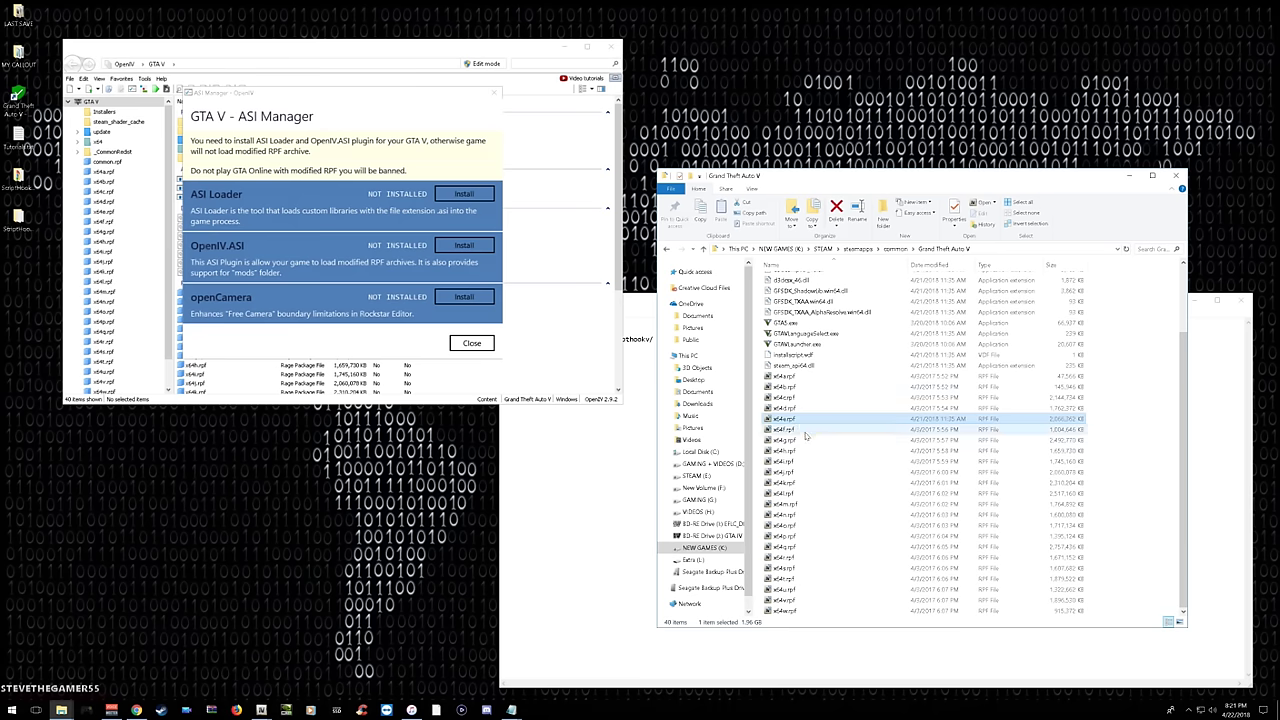
{"action": "left_click", "coordinate": [800, 463]}
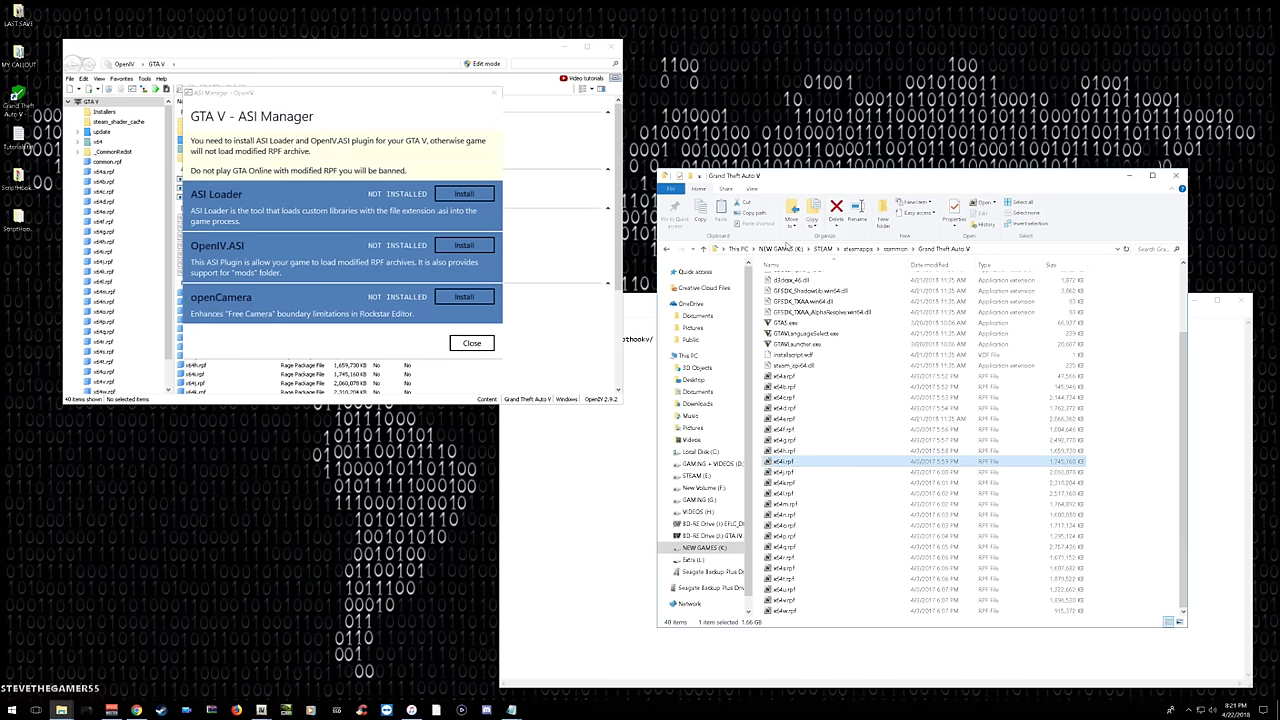
{"action": "left_click", "coordinate": [482, 197]}
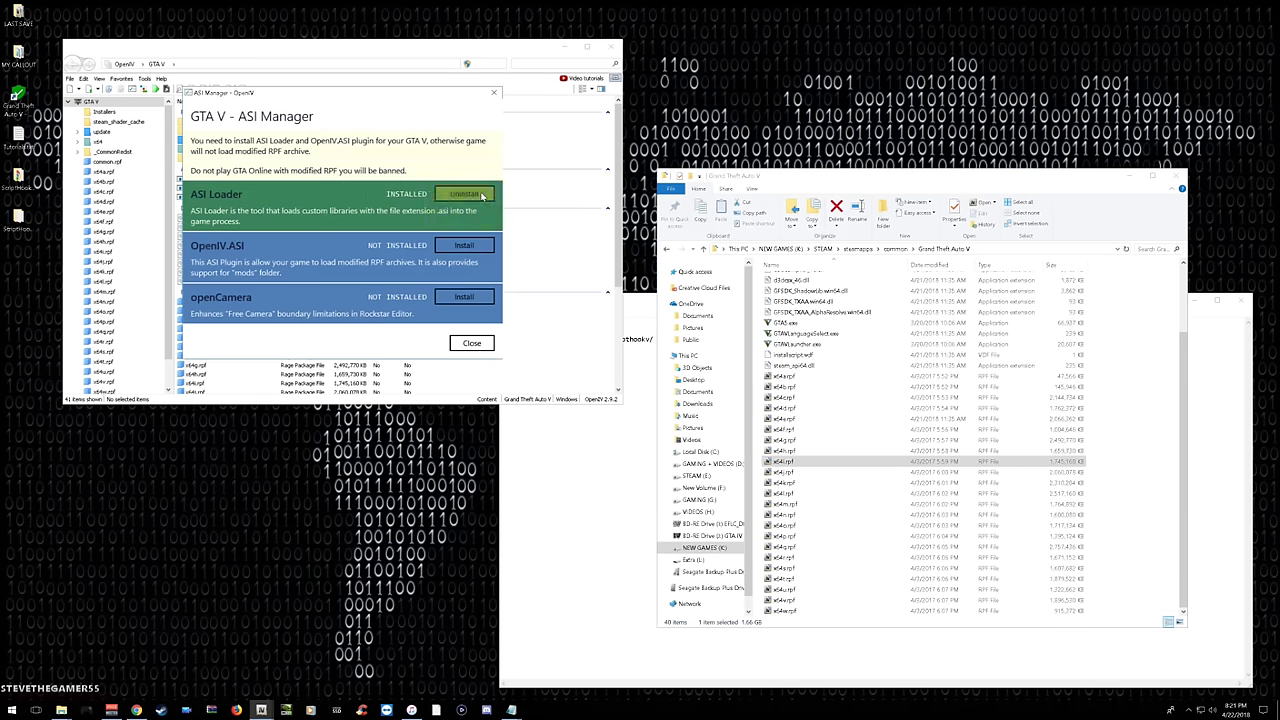
{"action": "scroll", "coordinate": [804, 302], "scroll_direction": "up", "scroll_amount": 3}
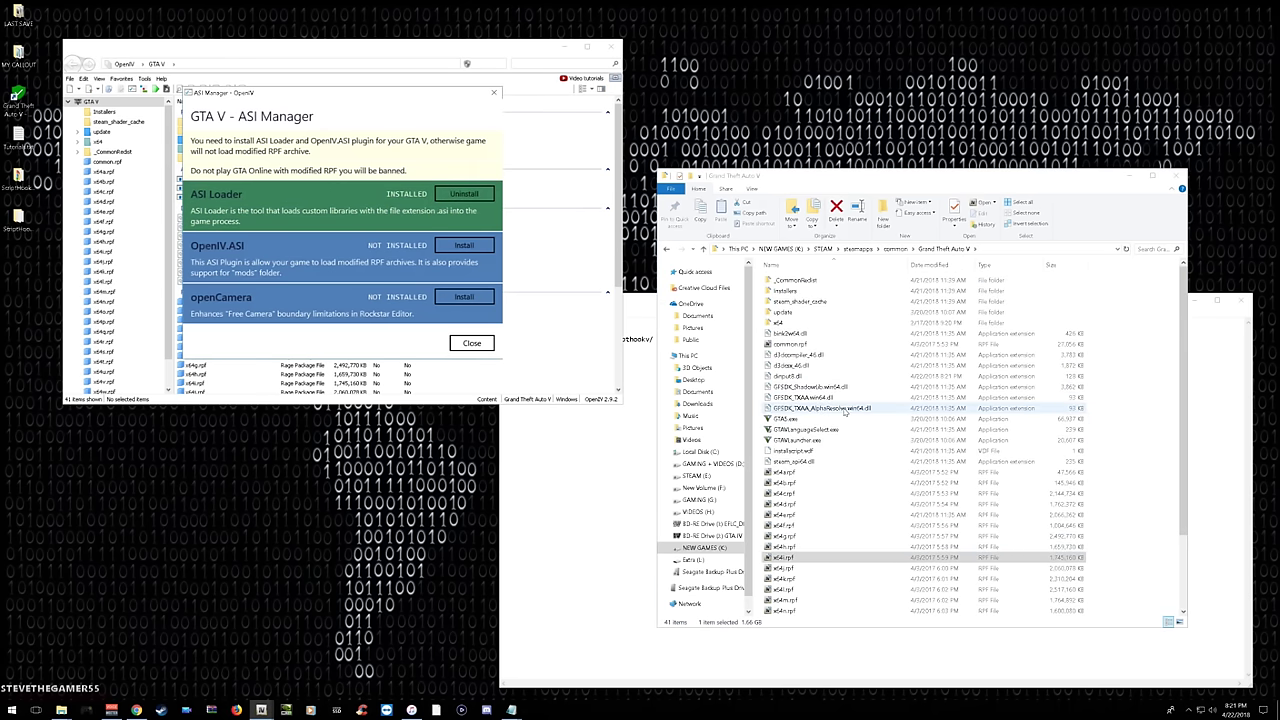
Install OpenIV.ASI and create the "mods" folder, allowing edit mode only for archives inside it.
{"action": "left_click", "coordinate": [464, 245]}
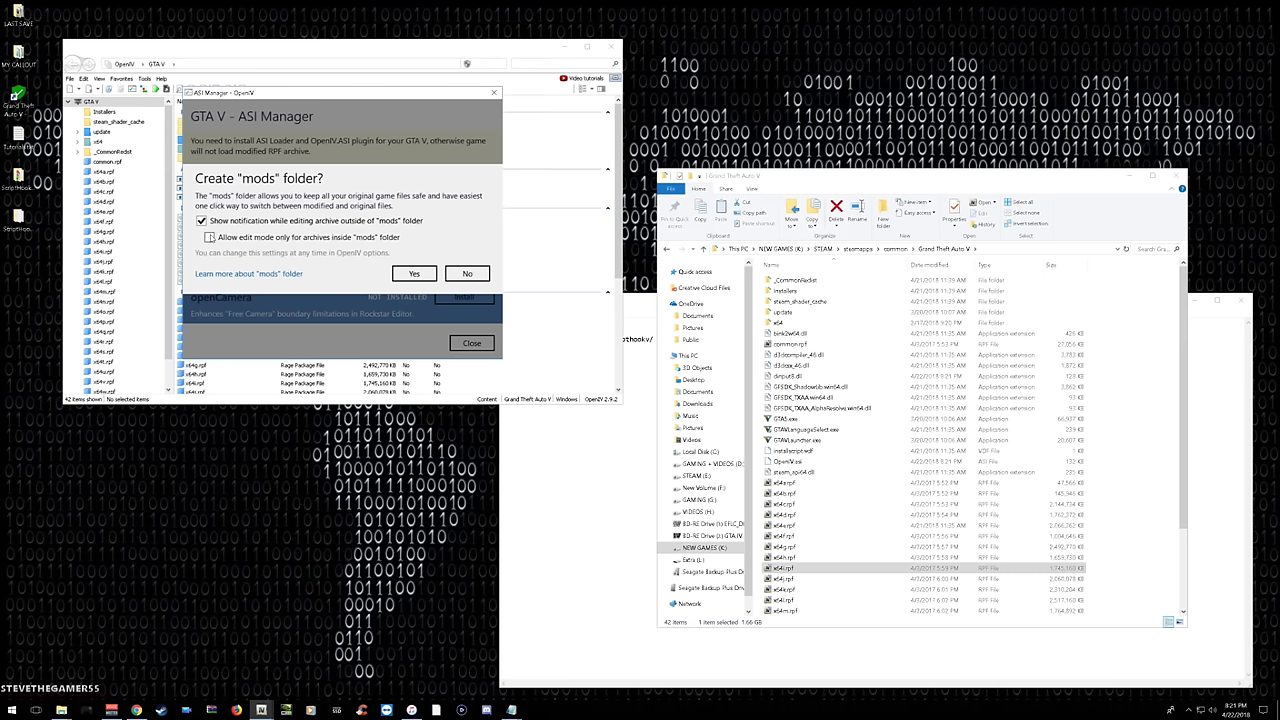
{"action": "left_click", "coordinate": [260, 238]}
{"action": "left_click", "coordinate": [424, 276]}
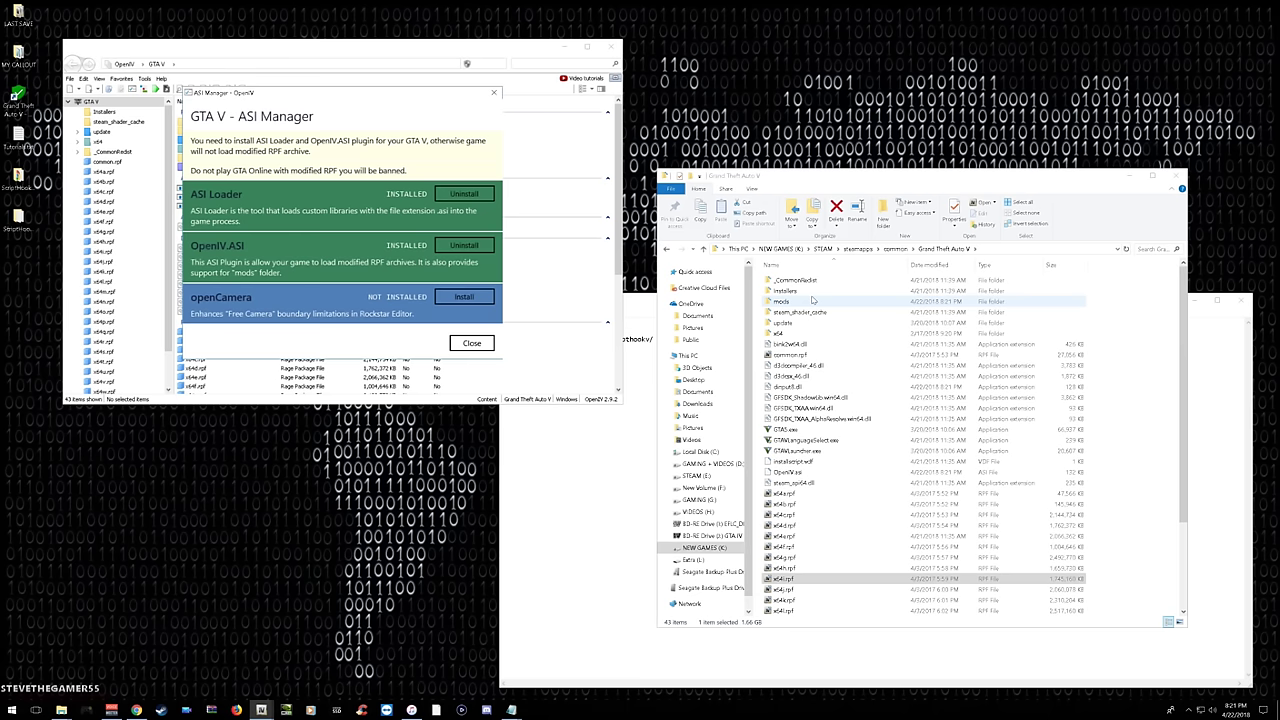
Install openCamera, look inside the new mods folder, and close the ASI Manager.
{"action": "left_click", "coordinate": [464, 299]}
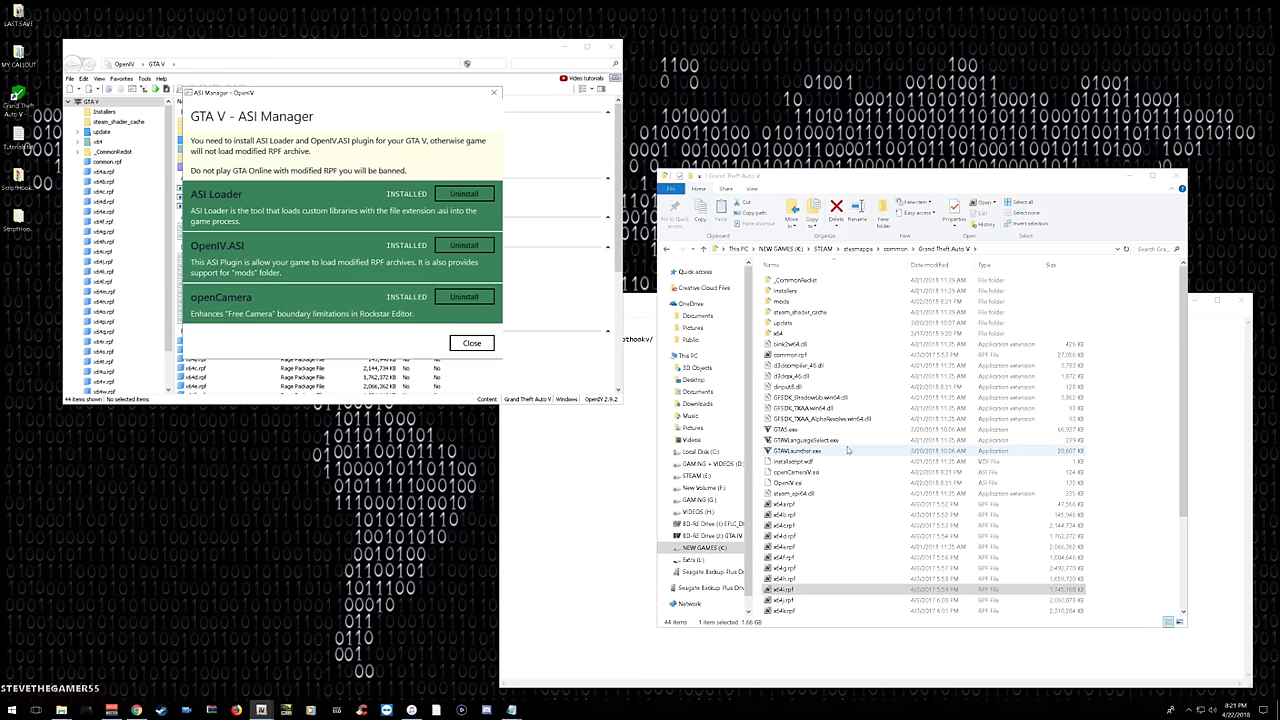
{"action": "double_click", "coordinate": [803, 303]}
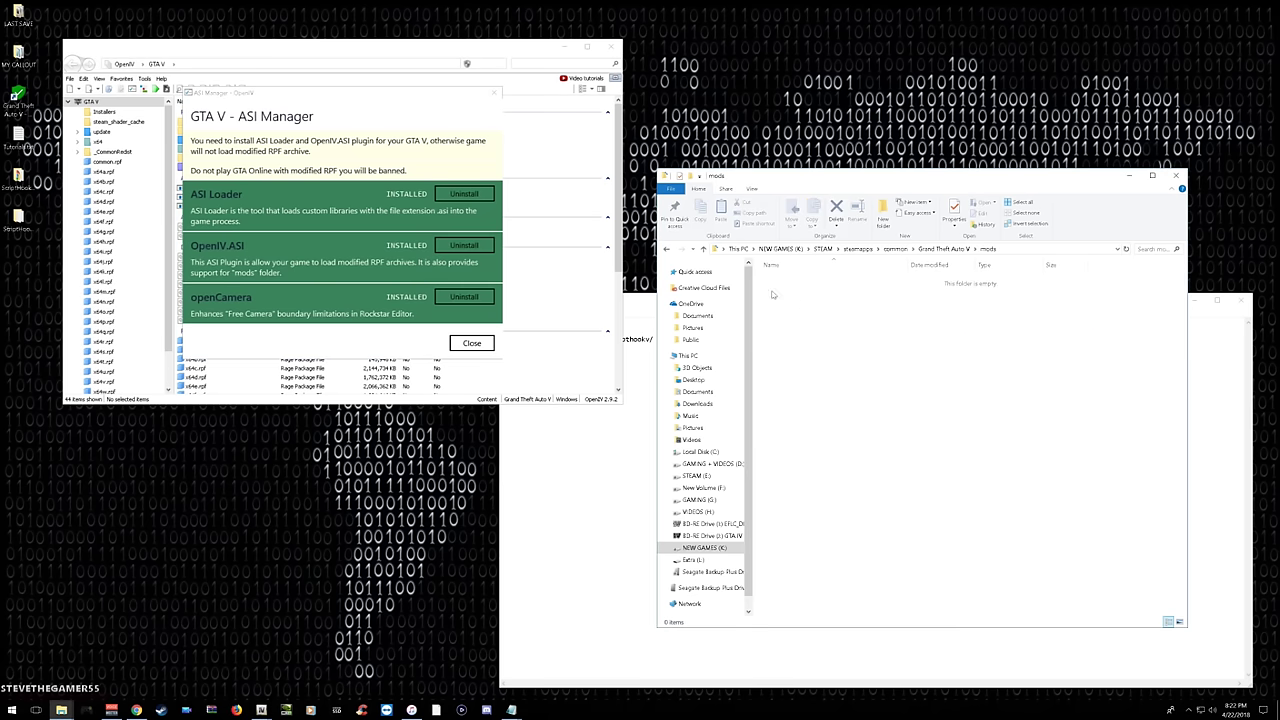
{"action": "left_click", "coordinate": [666, 249]}
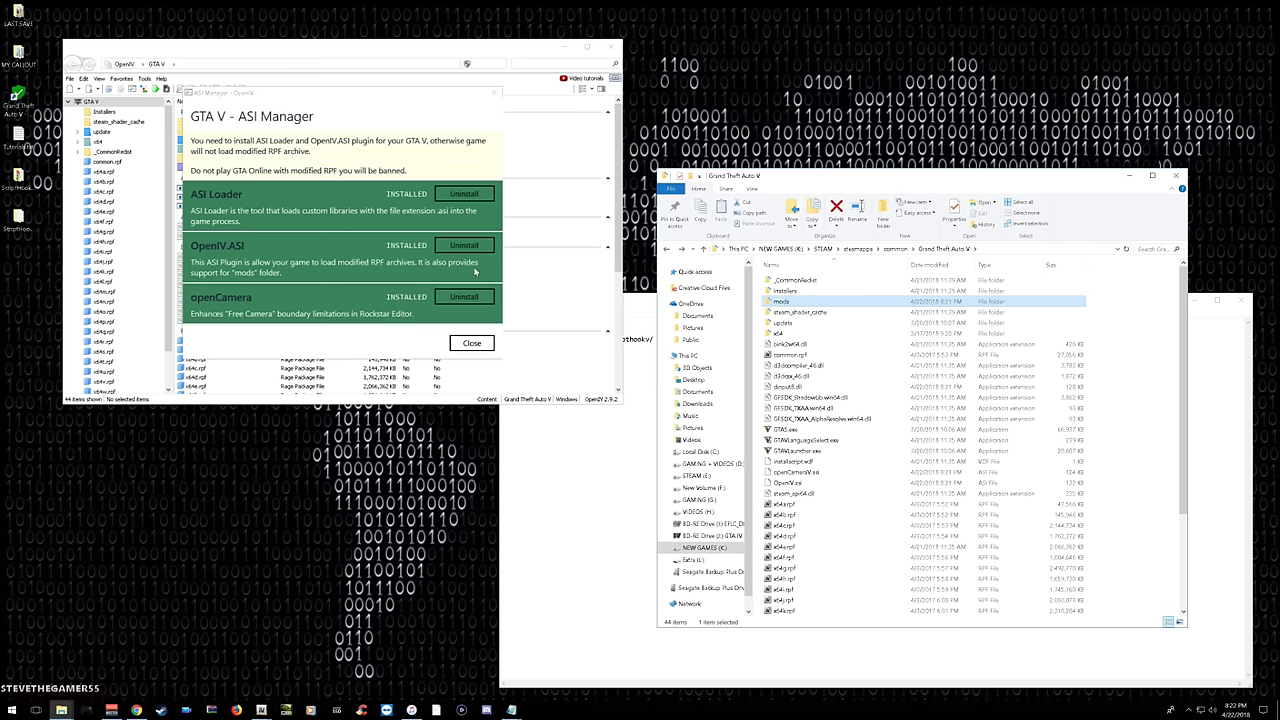
{"action": "left_click", "coordinate": [472, 346]}
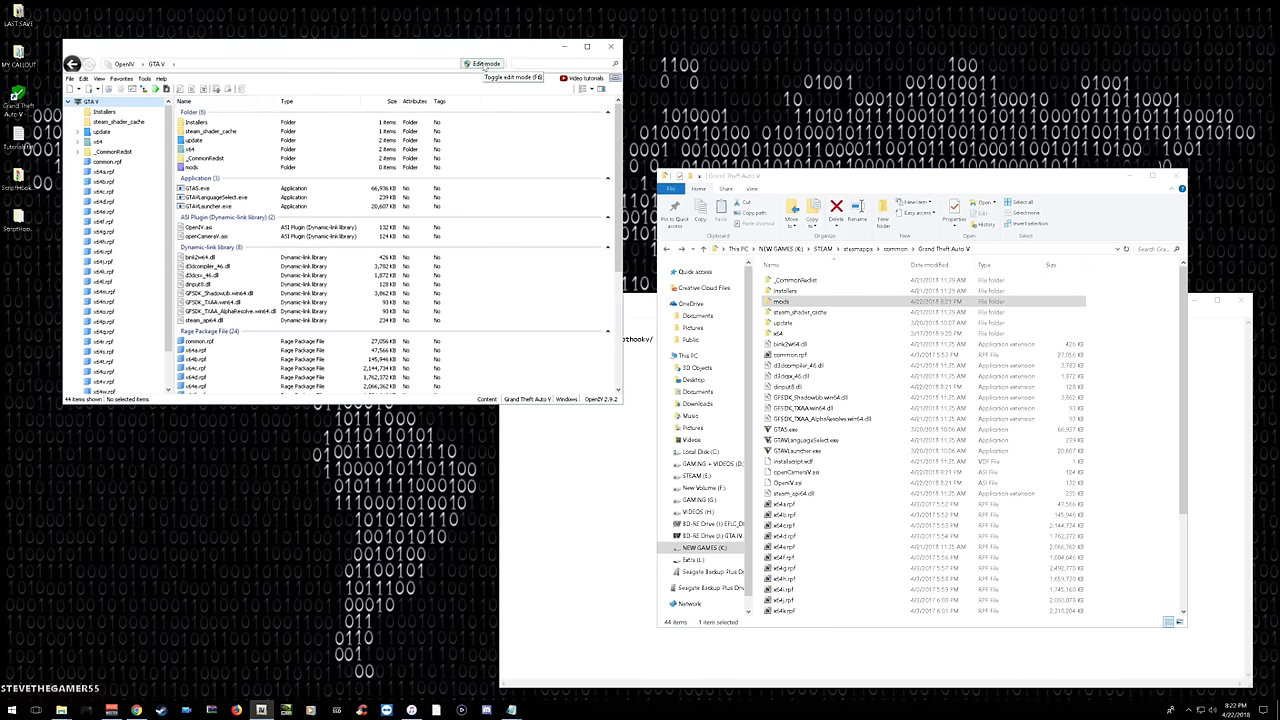
Set OpenIV's default work mode to Edit and choose the default texture file format, finishing with edit mode switched on and OpenIV closed.
{"action": "left_click", "coordinate": [146, 79]}
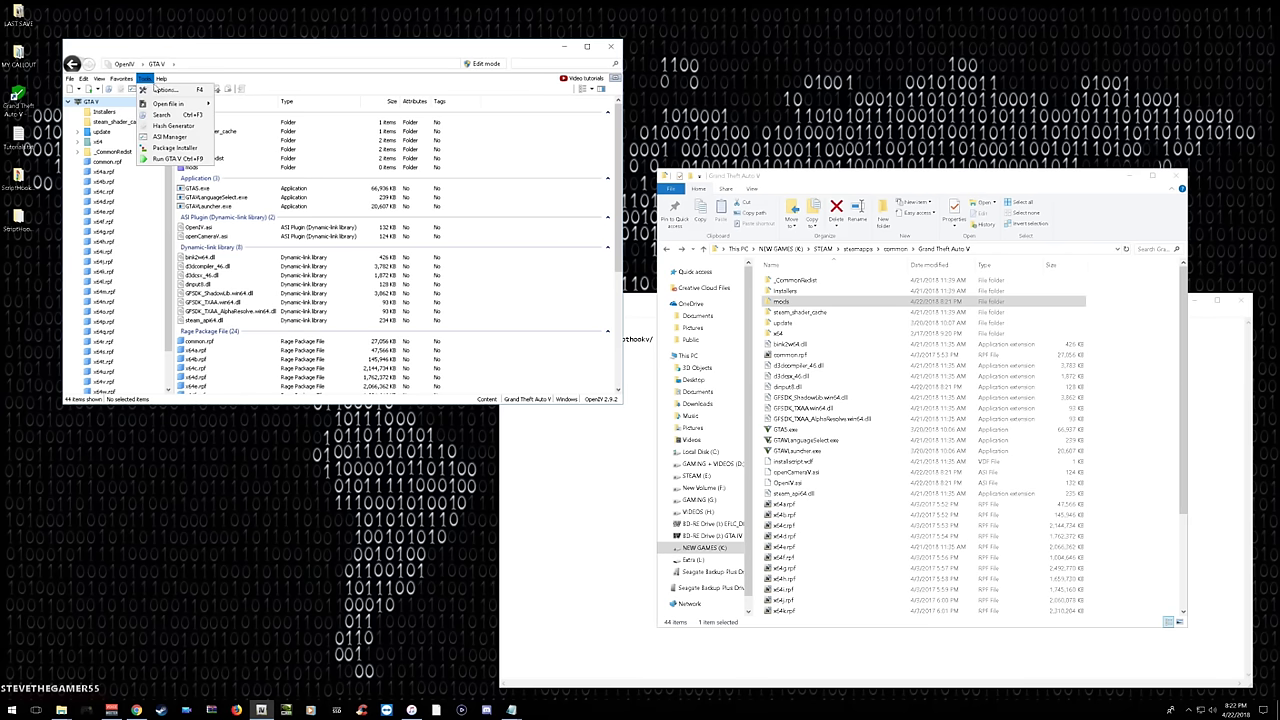
{"action": "left_click", "coordinate": [163, 90]}
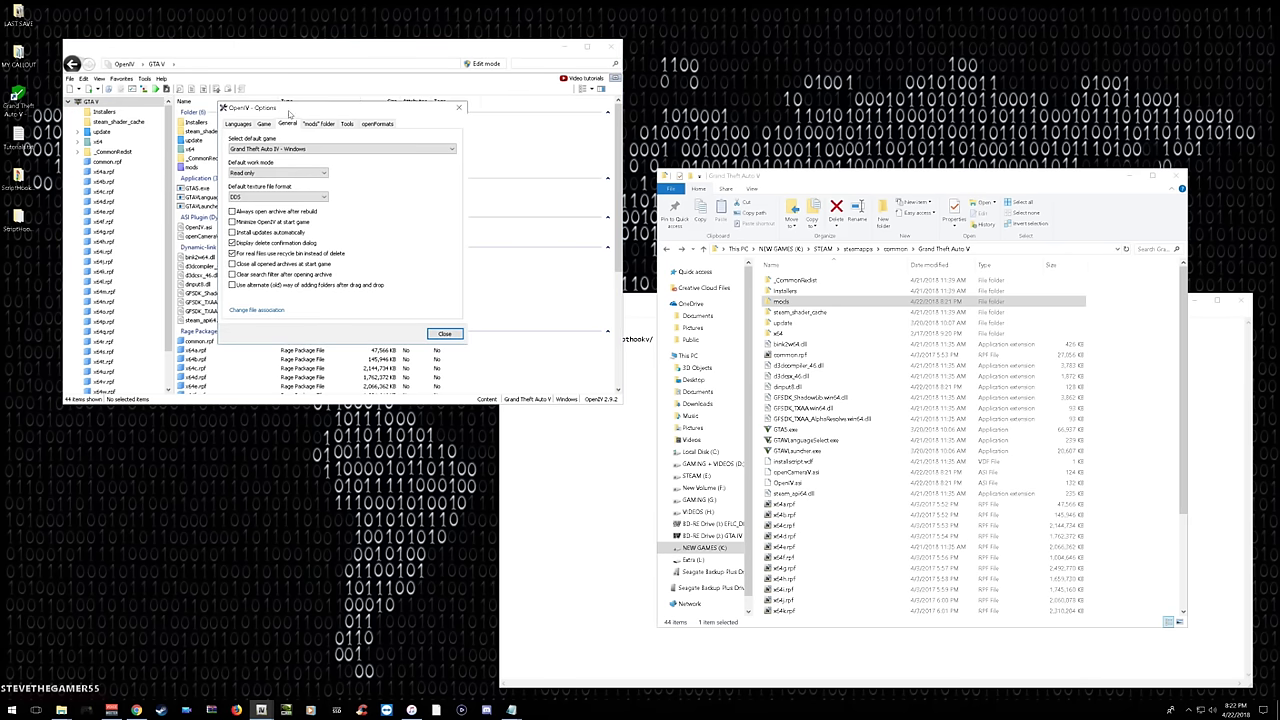
{"action": "left_click_drag", "start_coordinate": [288, 113], "coordinate": [442, 184]}
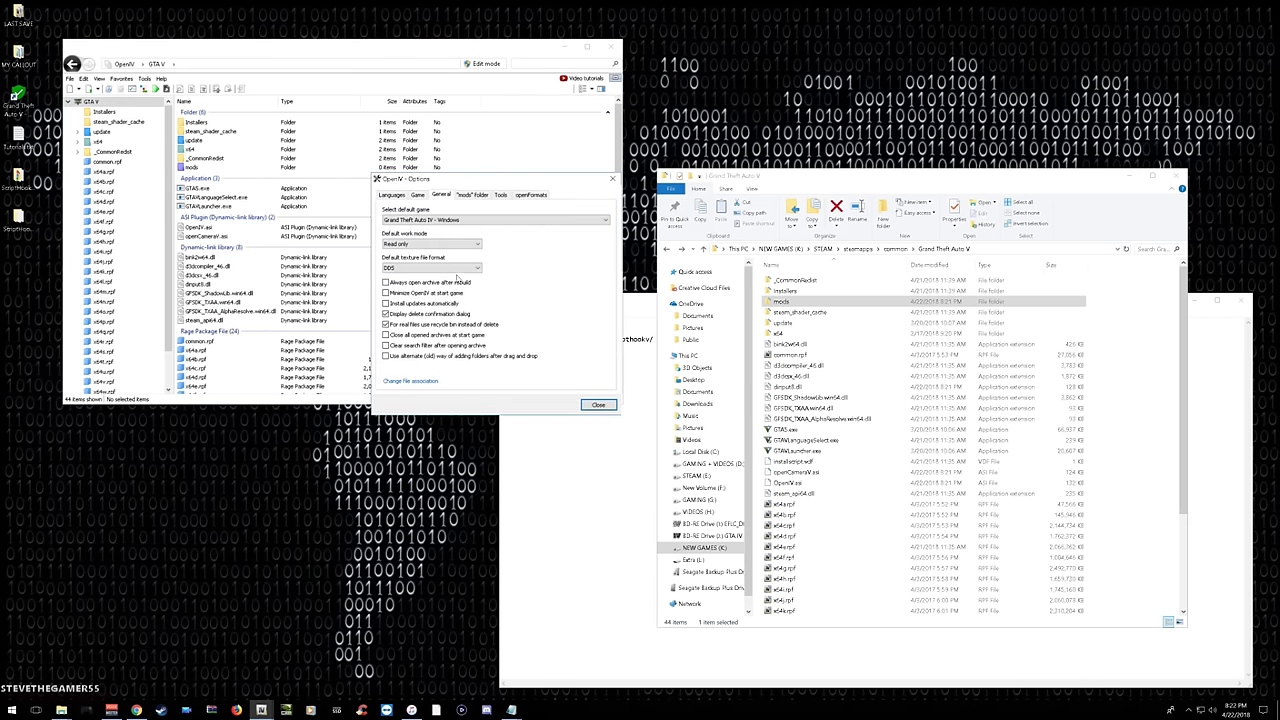
{"action": "left_click", "coordinate": [468, 245]}
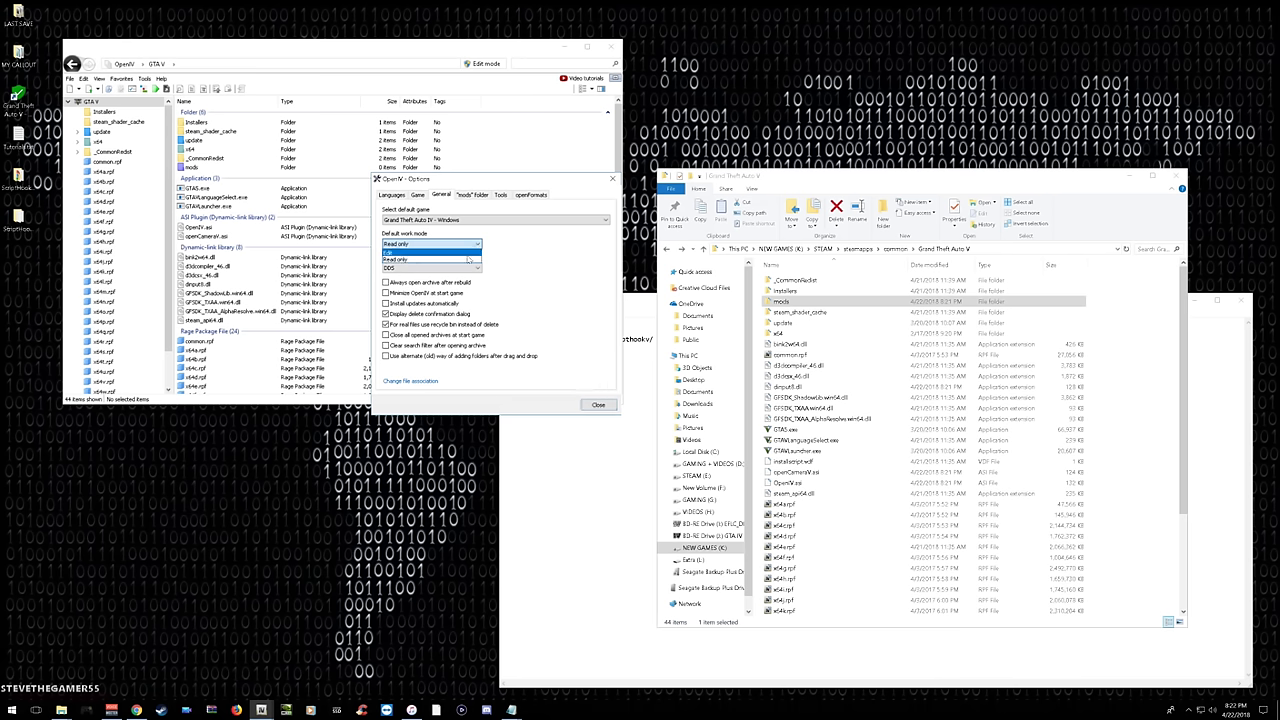
{"action": "left_click", "coordinate": [467, 253]}
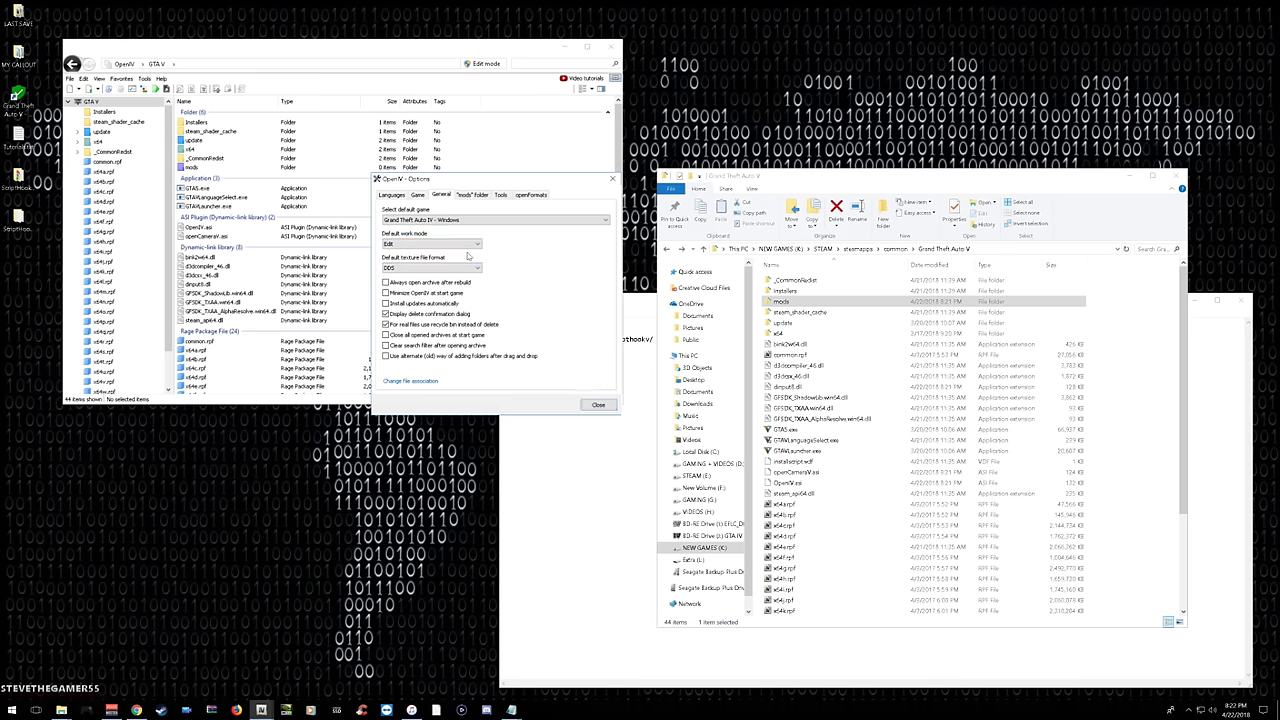
{"action": "left_click", "coordinate": [405, 268]}
{"action": "left_click", "coordinate": [405, 279]}
{"action": "left_click", "coordinate": [599, 405]}
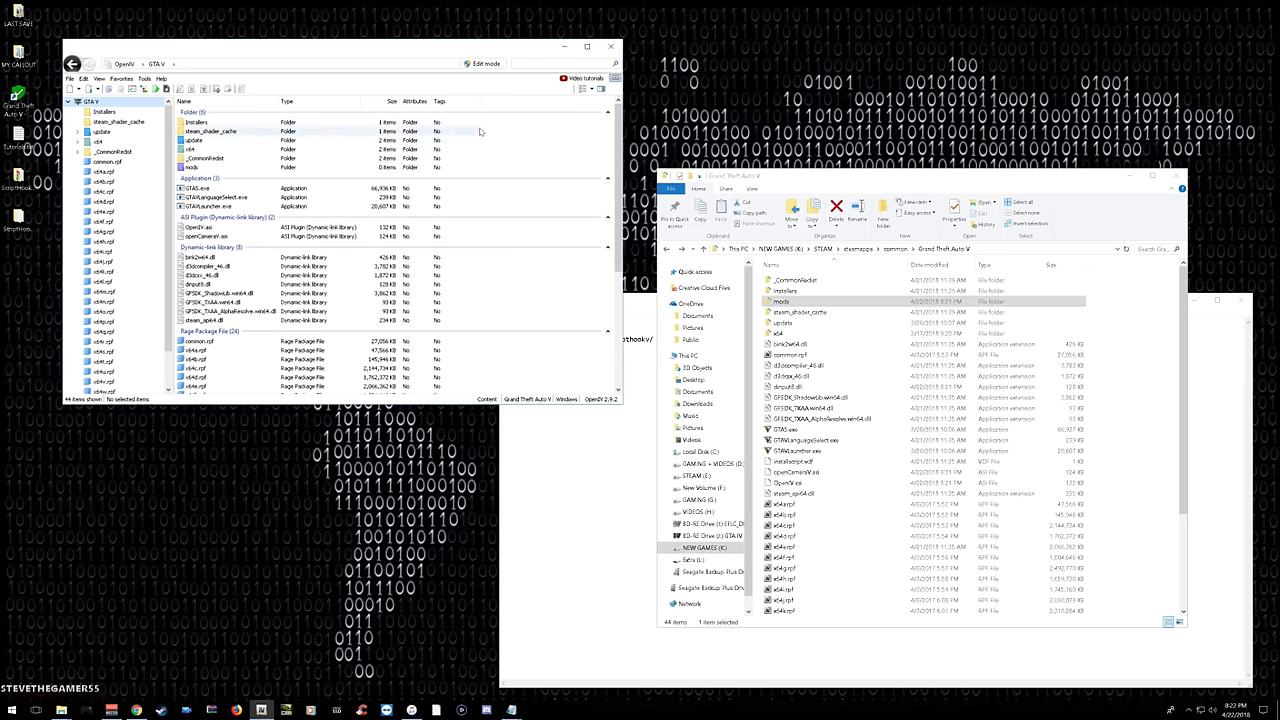
{"action": "left_click", "coordinate": [479, 64]}
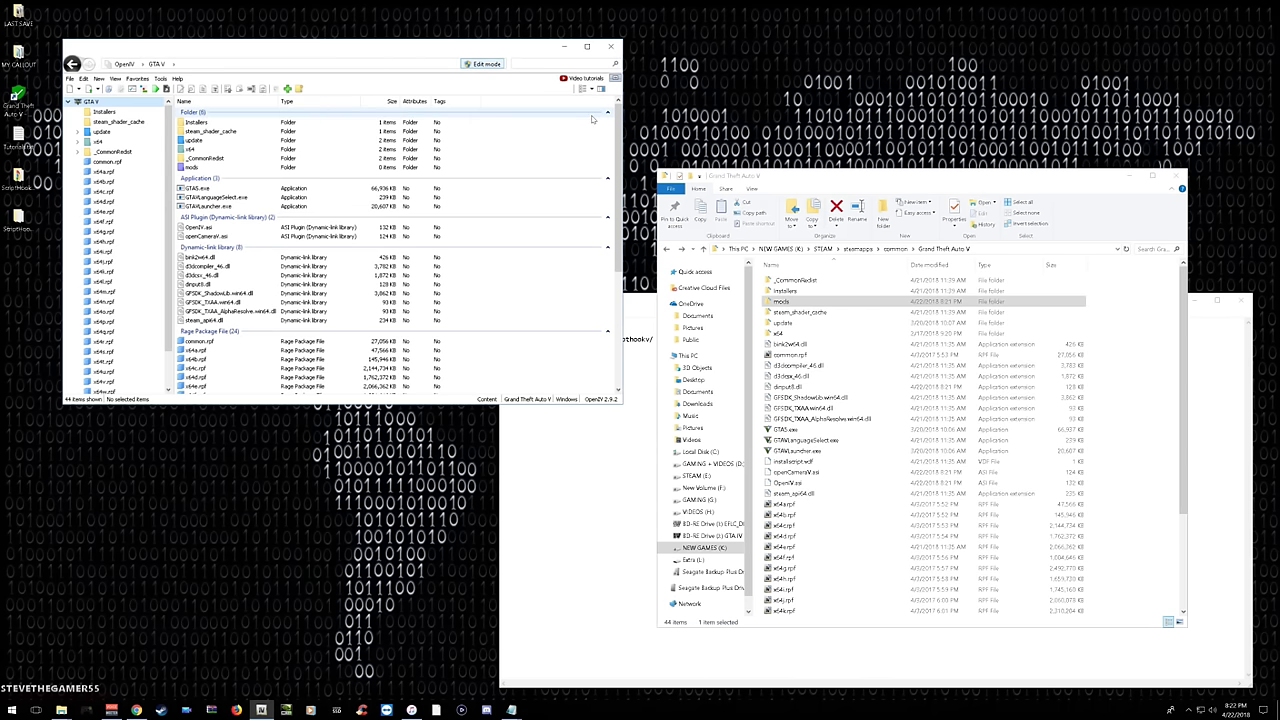
{"action": "left_click", "coordinate": [610, 47]}
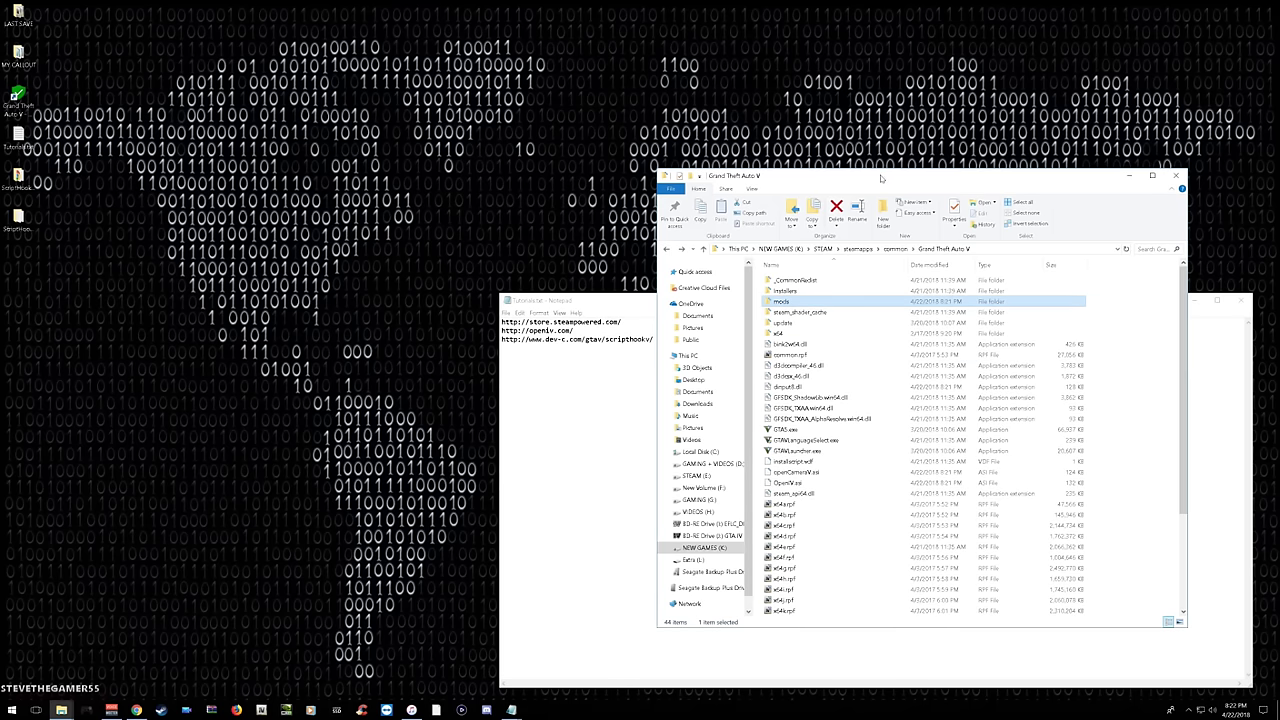
Select the update and x64 folders, common.rpf and all the x64 RPF files in the Grand Theft Auto V folder.
{"action": "left_click_drag", "start_coordinate": [881, 178], "coordinate": [300, 138]}
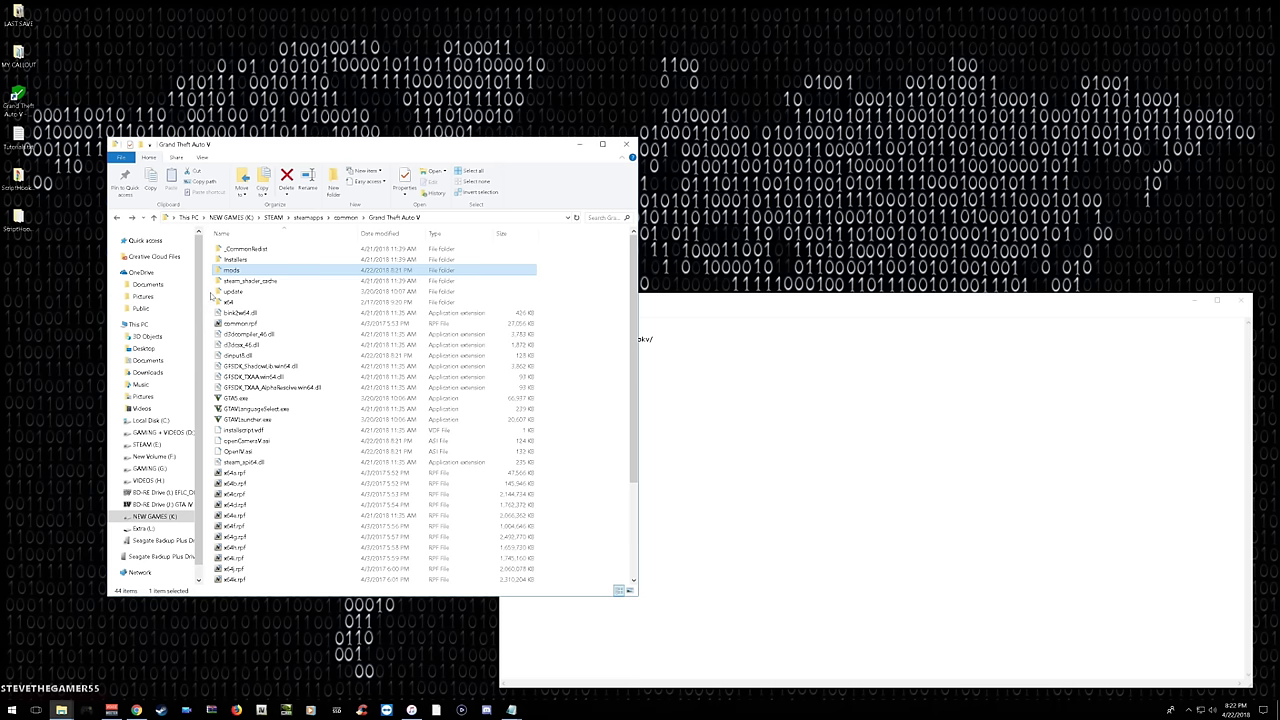
{"action": "left_click_drag", "start_coordinate": [212, 296], "coordinate": [228, 304]}
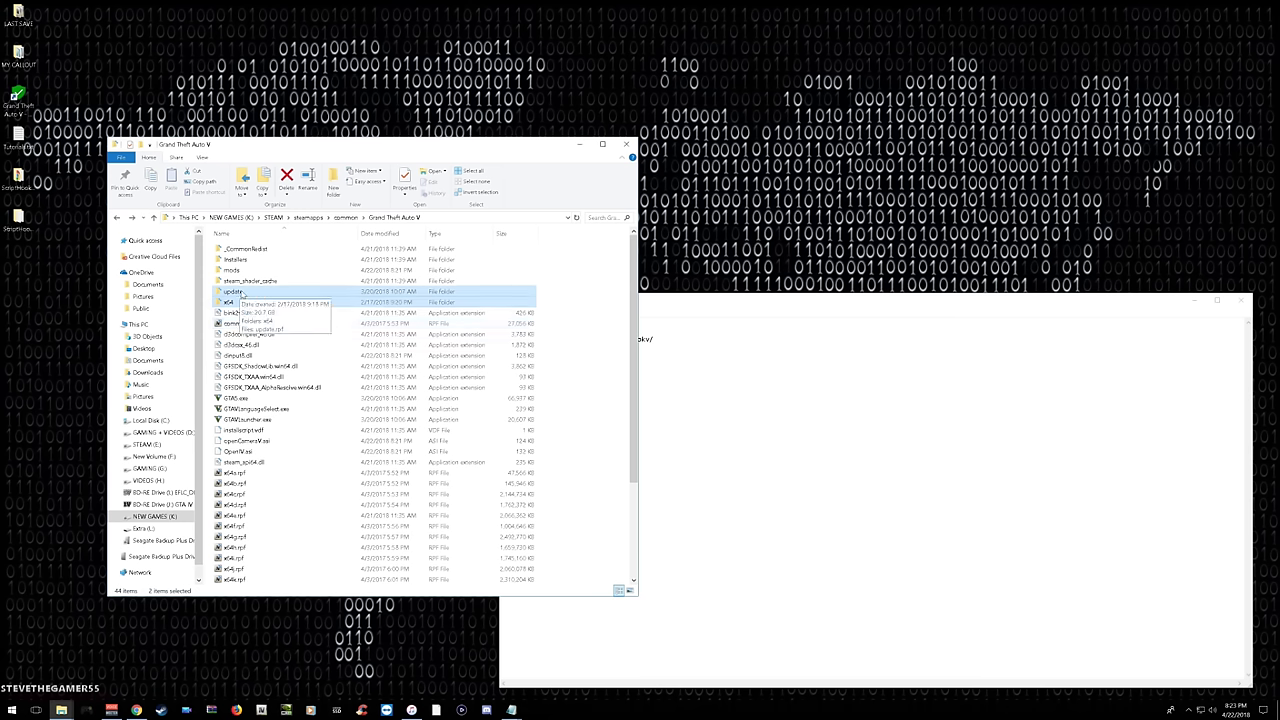
{"action": "left_click", "coordinate": [242, 323], "text": "ctrl"}
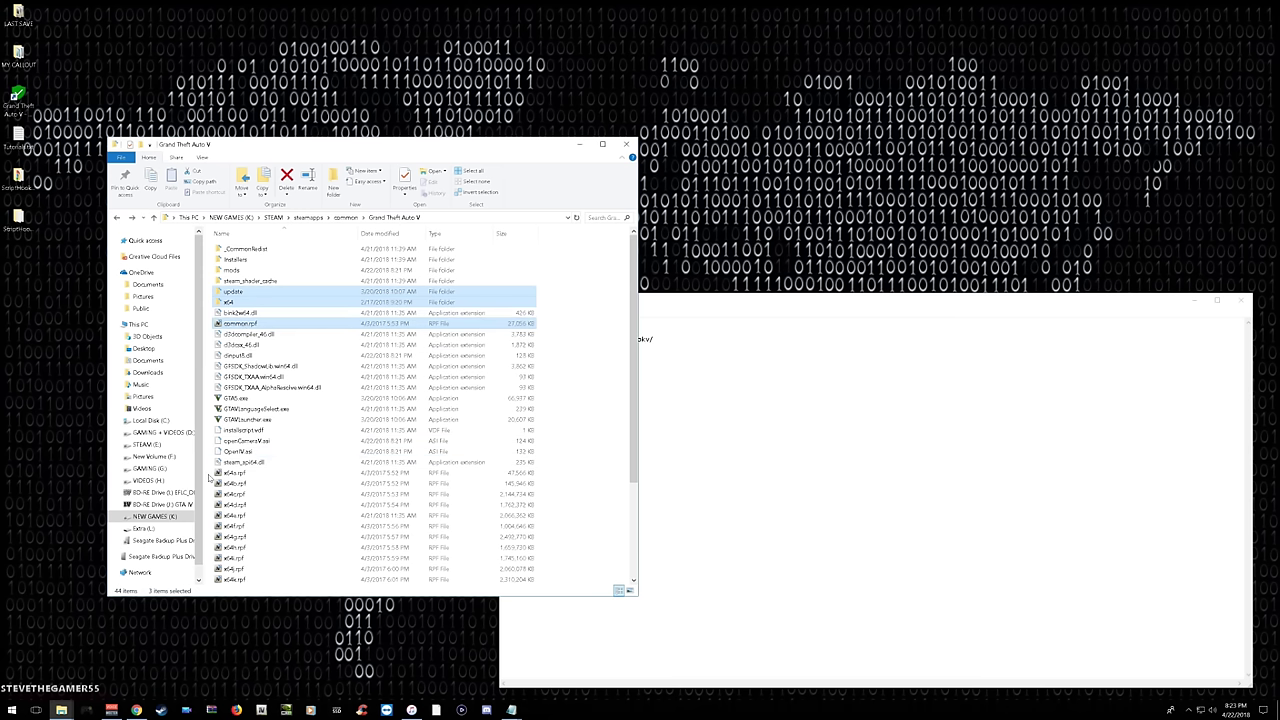
{"action": "left_click_drag", "start_coordinate": [210, 477], "coordinate": [265, 588]}
{"action": "scroll", "coordinate": [306, 430], "scroll_direction": "up", "scroll_amount": 4}
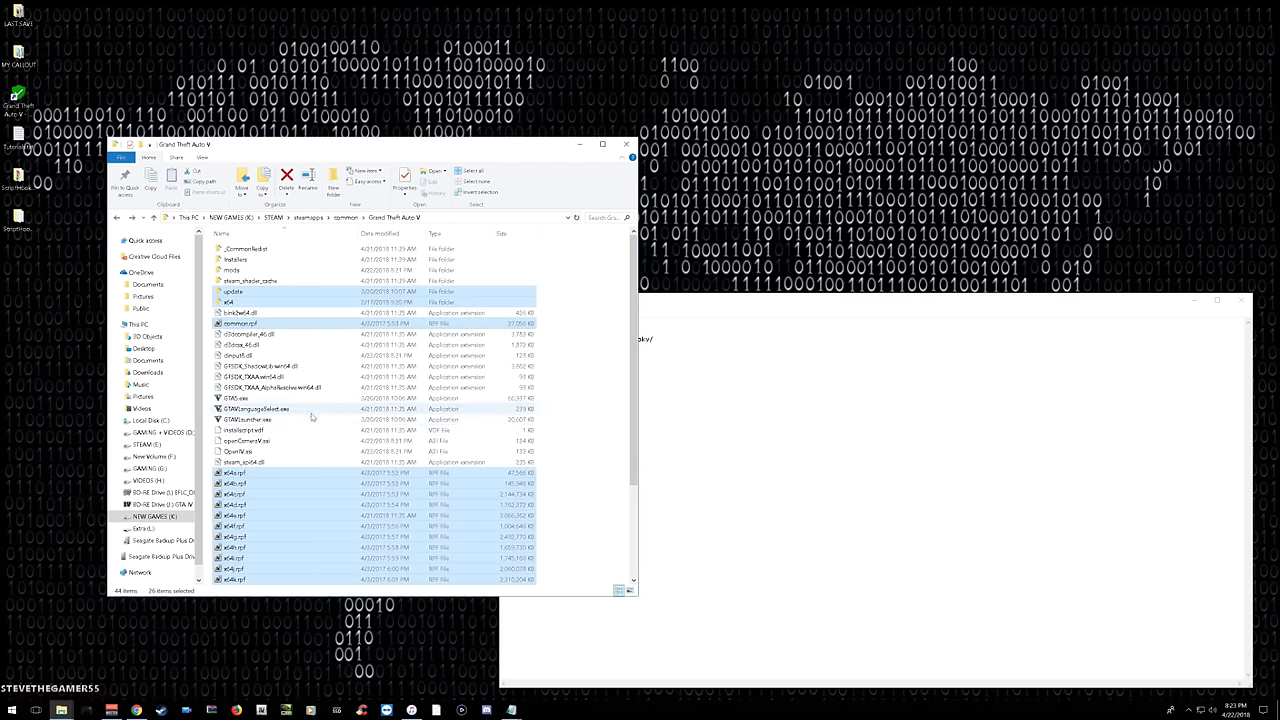
Try moving the selected folders and RPF files into the mods folder, and undo the move.
{"action": "left_click_drag", "start_coordinate": [255, 303], "coordinate": [265, 274]}
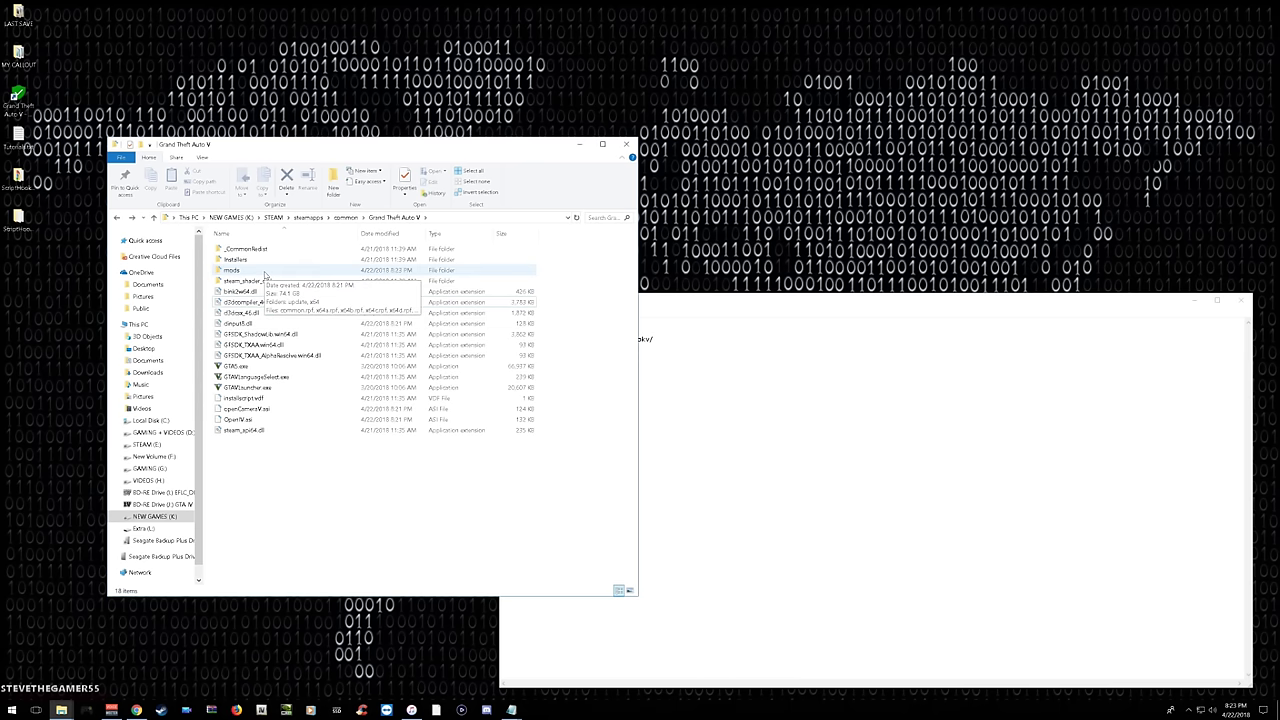
{"action": "key", "text": "ctrl+z"}
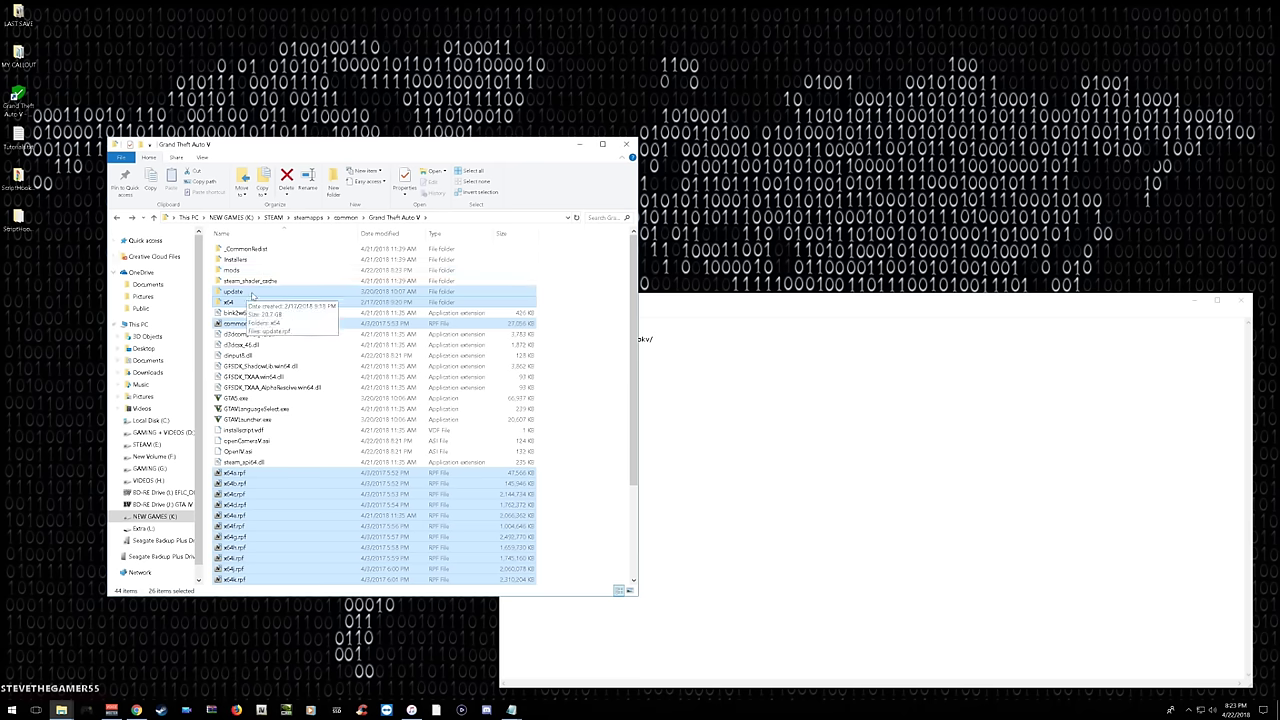
Copy the selected folders and RPF files into the mods folder, moving the copy progress window clear of the folder.
{"action": "right_click", "coordinate": [257, 295]}
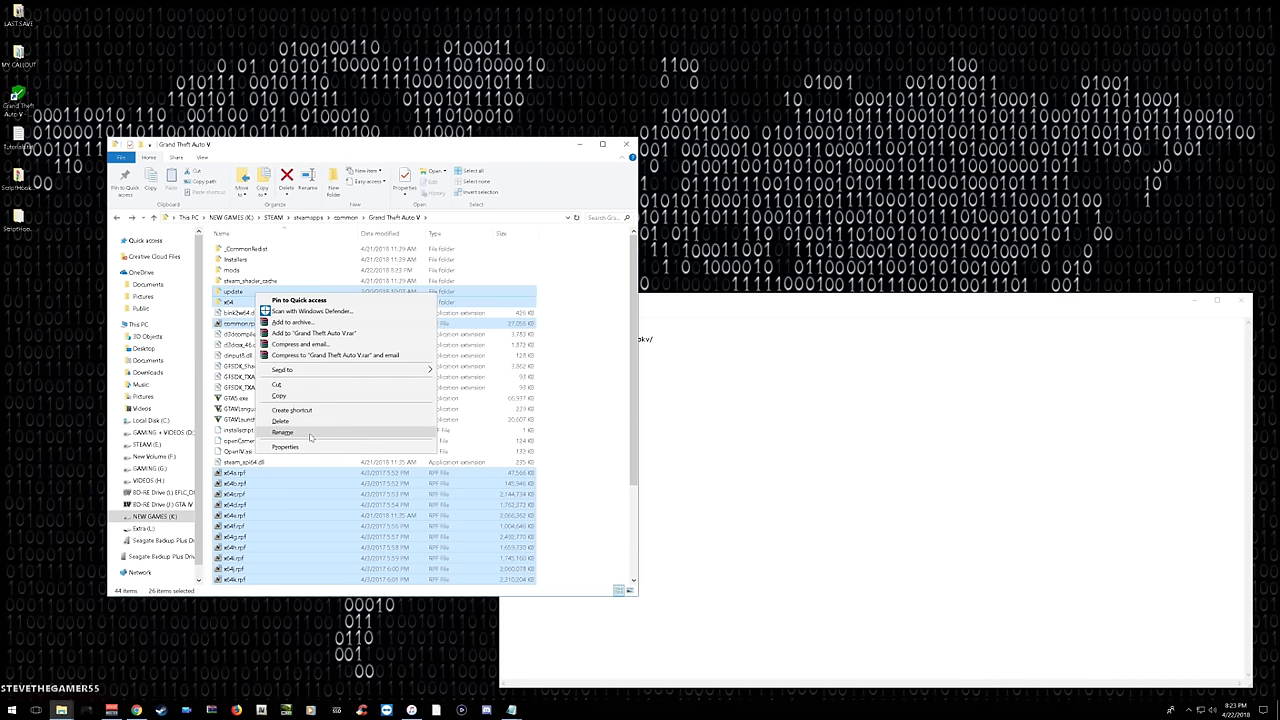
{"action": "left_click", "coordinate": [312, 397]}
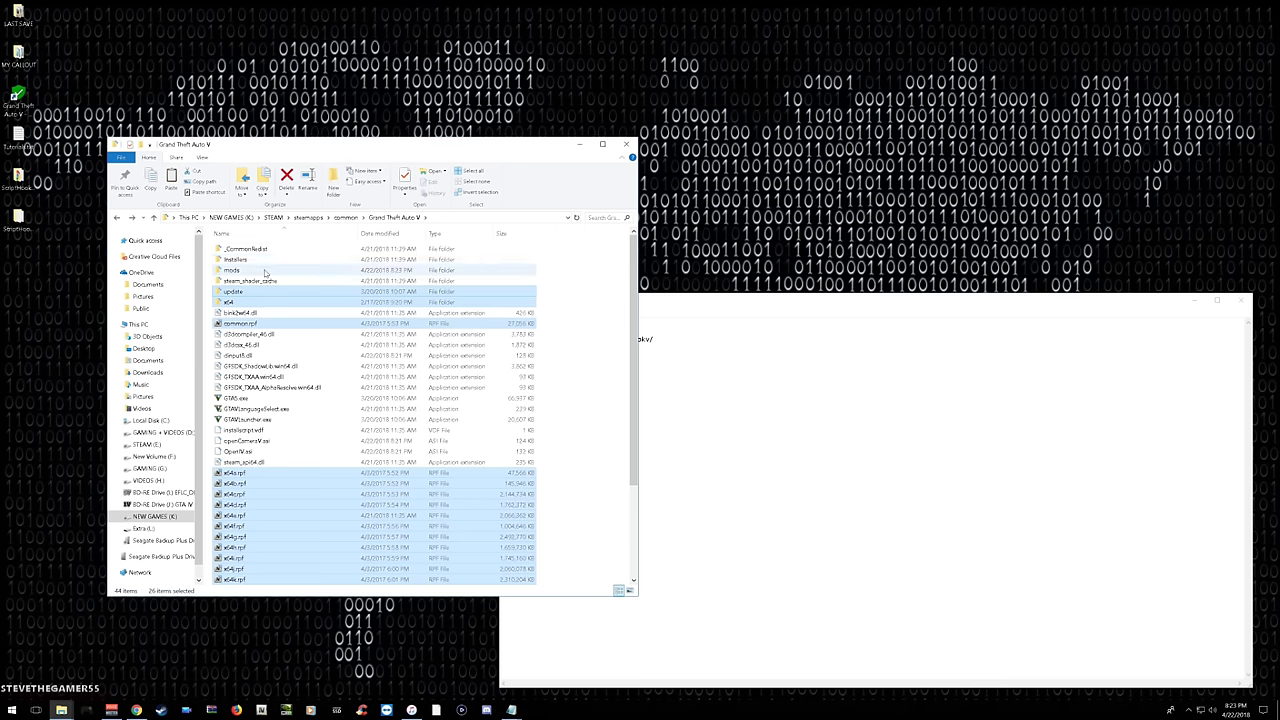
{"action": "left_click", "coordinate": [265, 272]}
{"action": "left_click", "coordinate": [265, 272]}
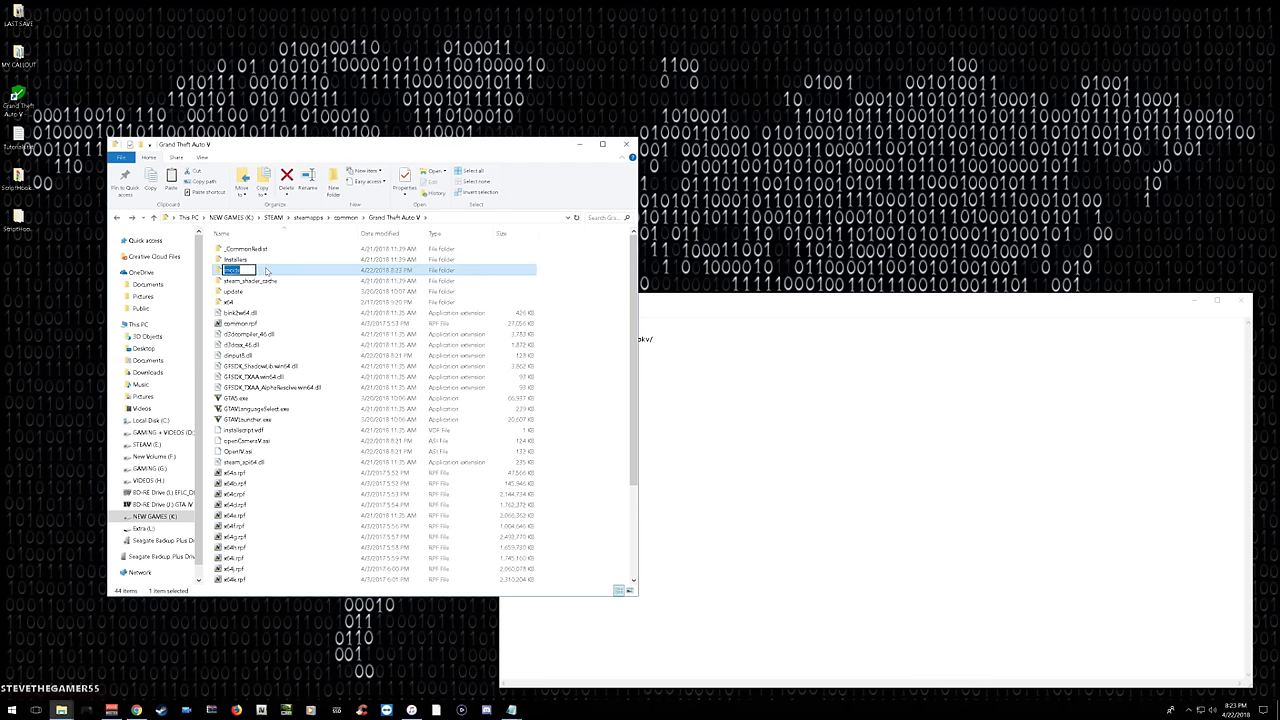
{"action": "double_click", "coordinate": [269, 274]}
{"action": "right_click", "coordinate": [341, 310]}
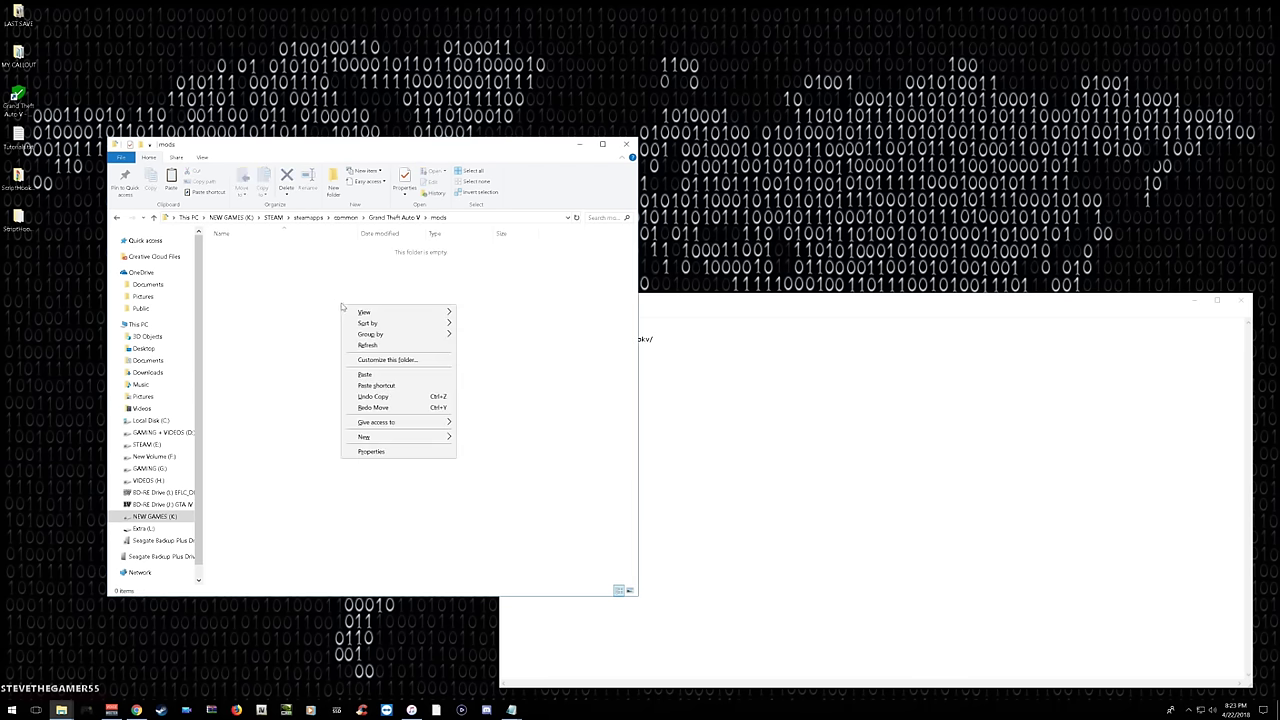
{"action": "left_click", "coordinate": [364, 374]}
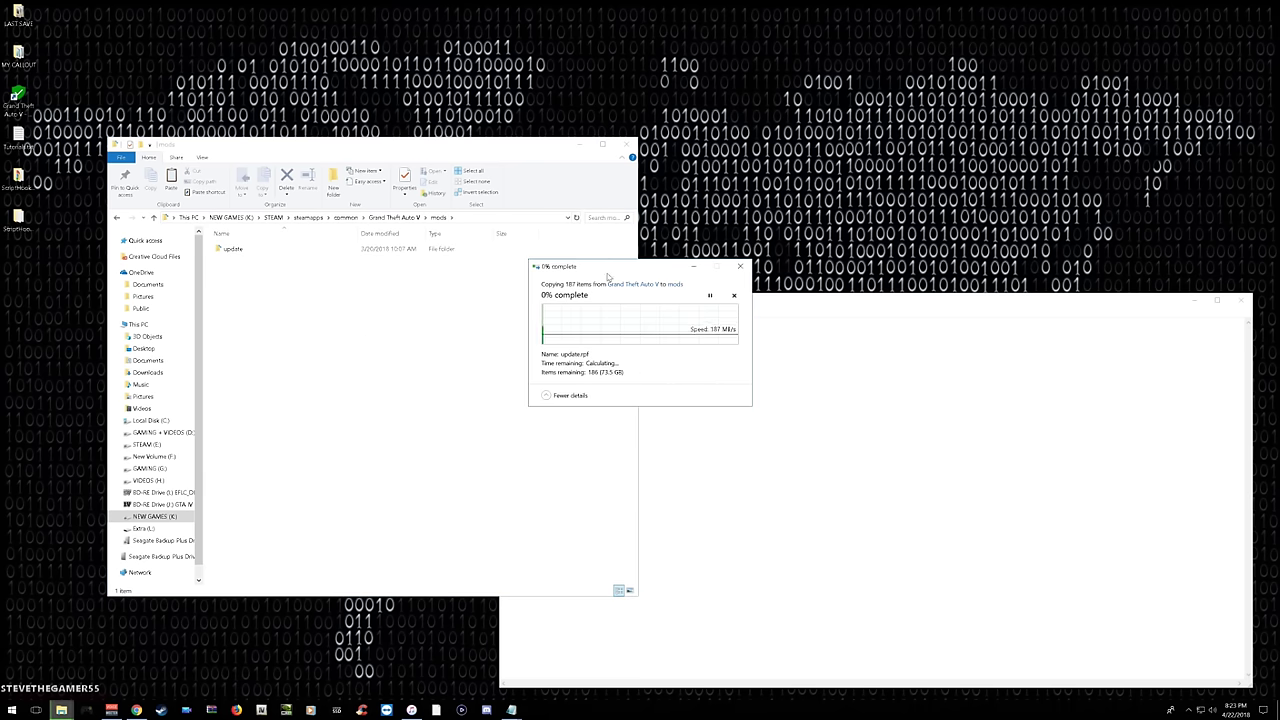
{"action": "left_click_drag", "start_coordinate": [625, 272], "coordinate": [760, 82]}
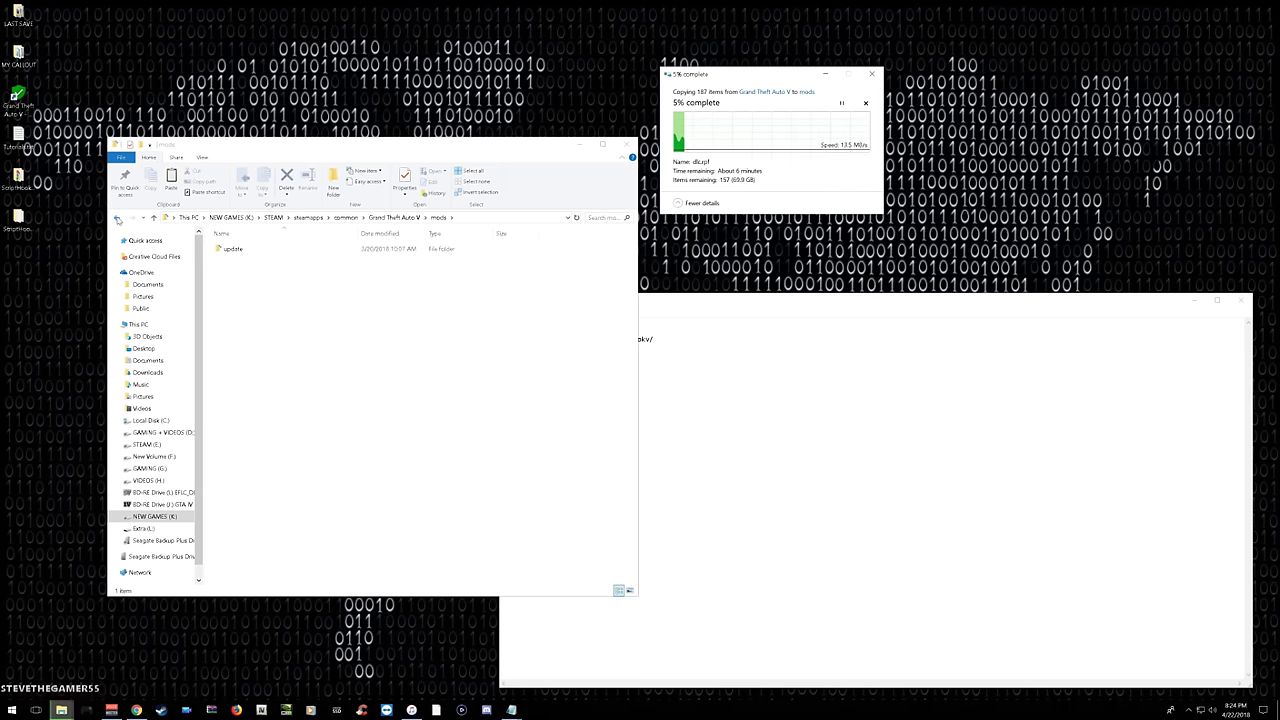
Return to the Grand Theft Auto V folder and open the bin folder of ScriptHookV_1.0.1365.1 beside it.
{"action": "left_click", "coordinate": [117, 218]}
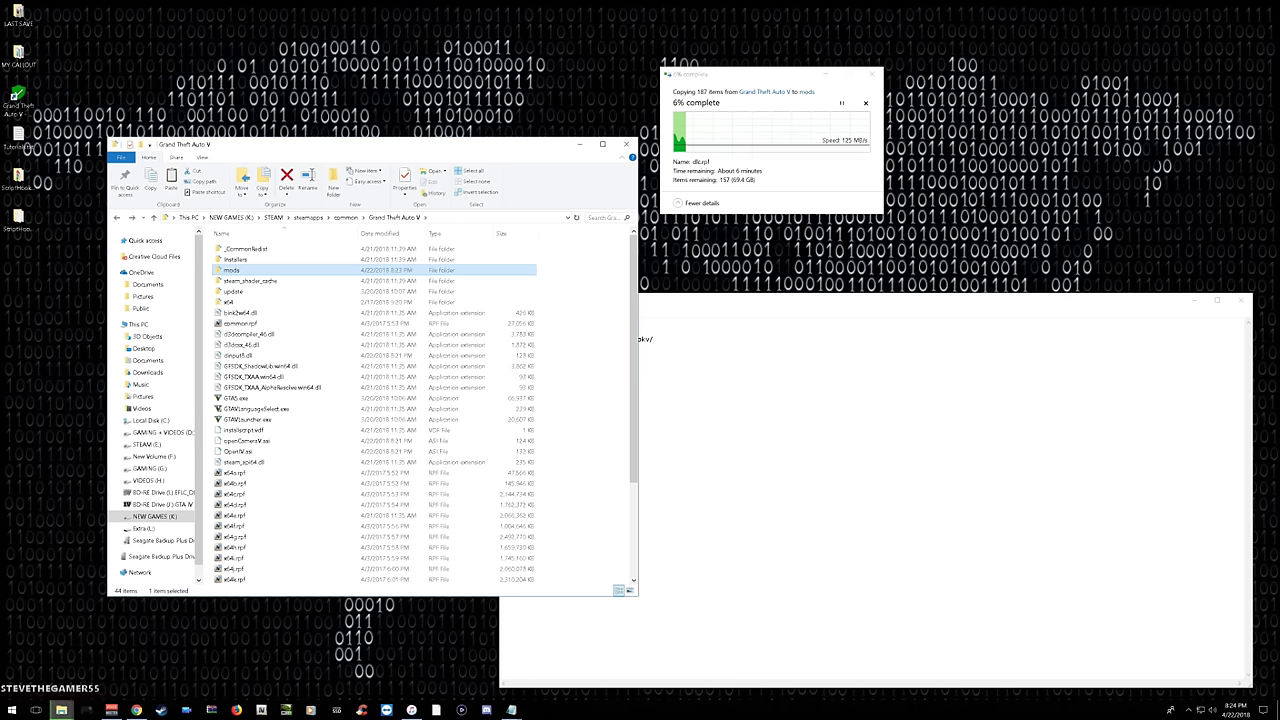
{"action": "left_click", "coordinate": [700, 420]}
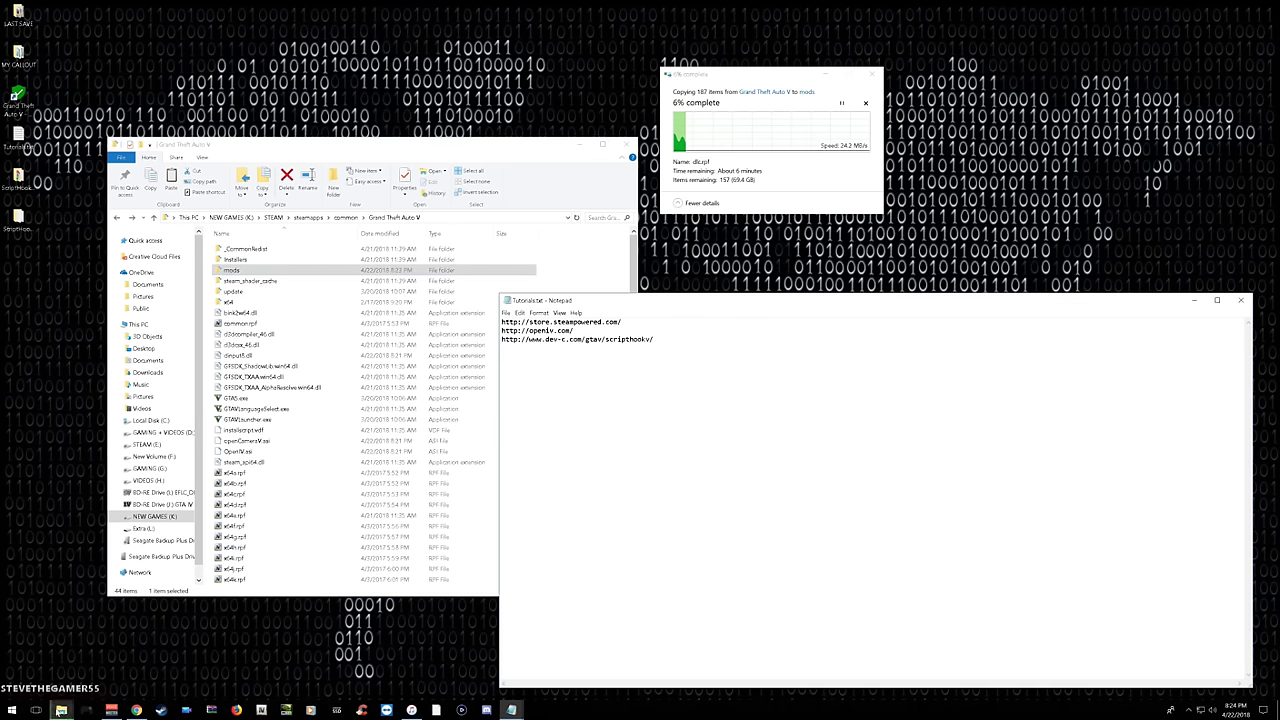
{"action": "left_click", "coordinate": [60, 710]}
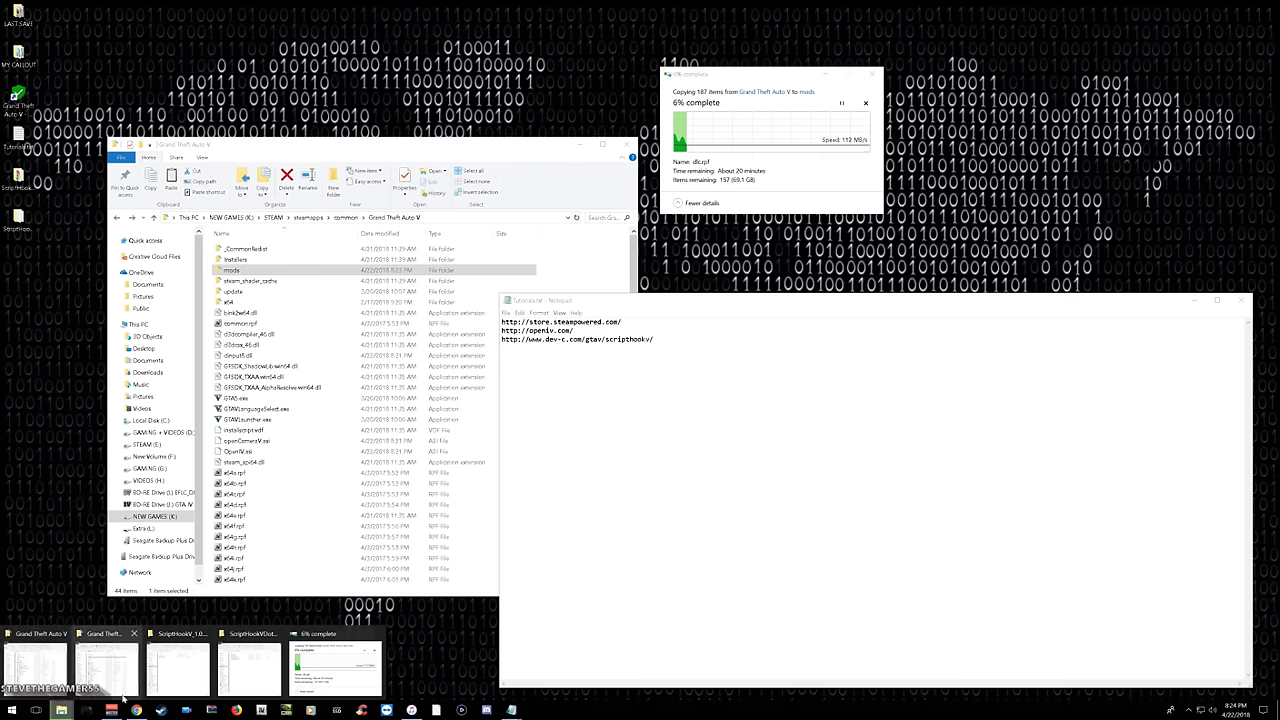
{"action": "left_click", "coordinate": [168, 676]}
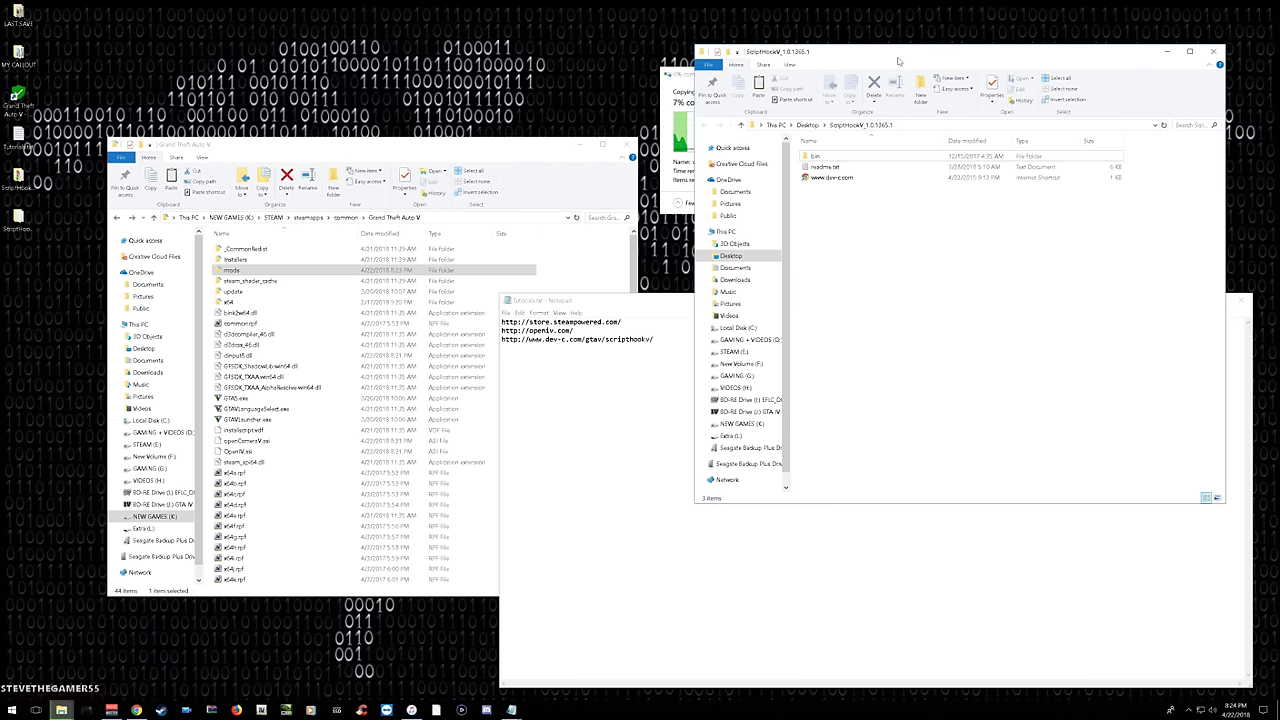
{"action": "left_click_drag", "start_coordinate": [900, 60], "coordinate": [736, 207]}
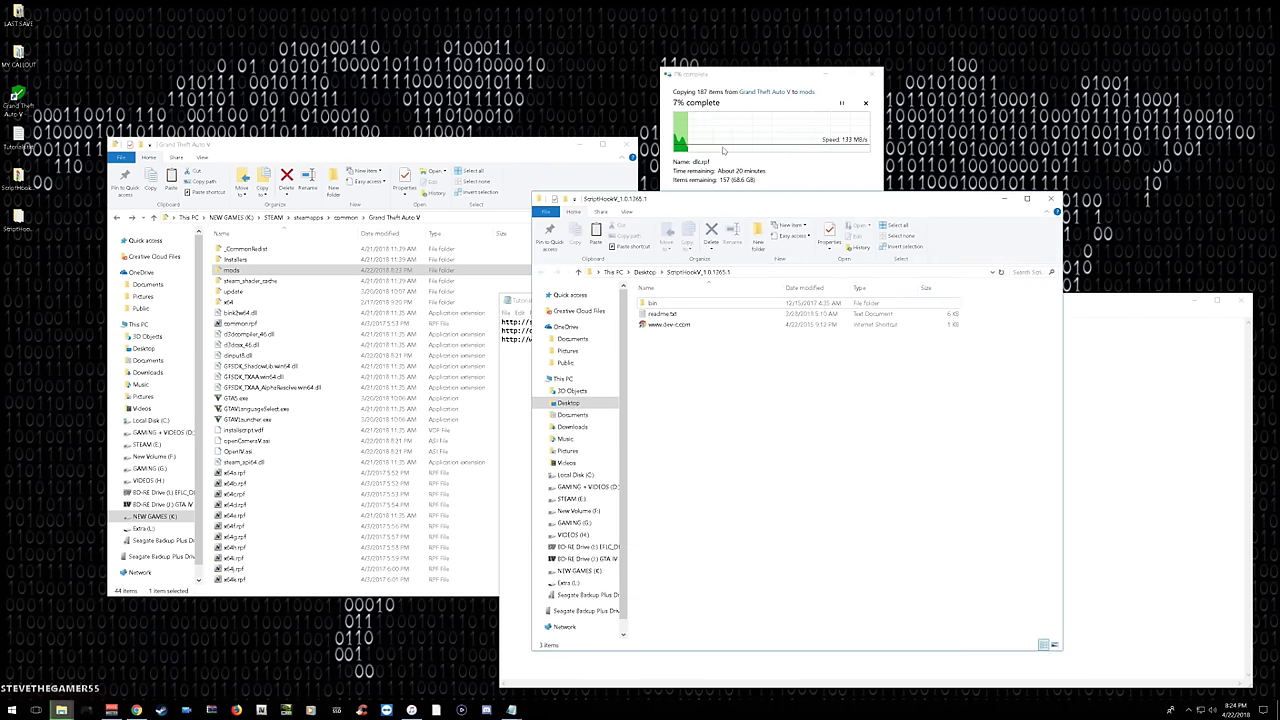
{"action": "double_click", "coordinate": [662, 304]}
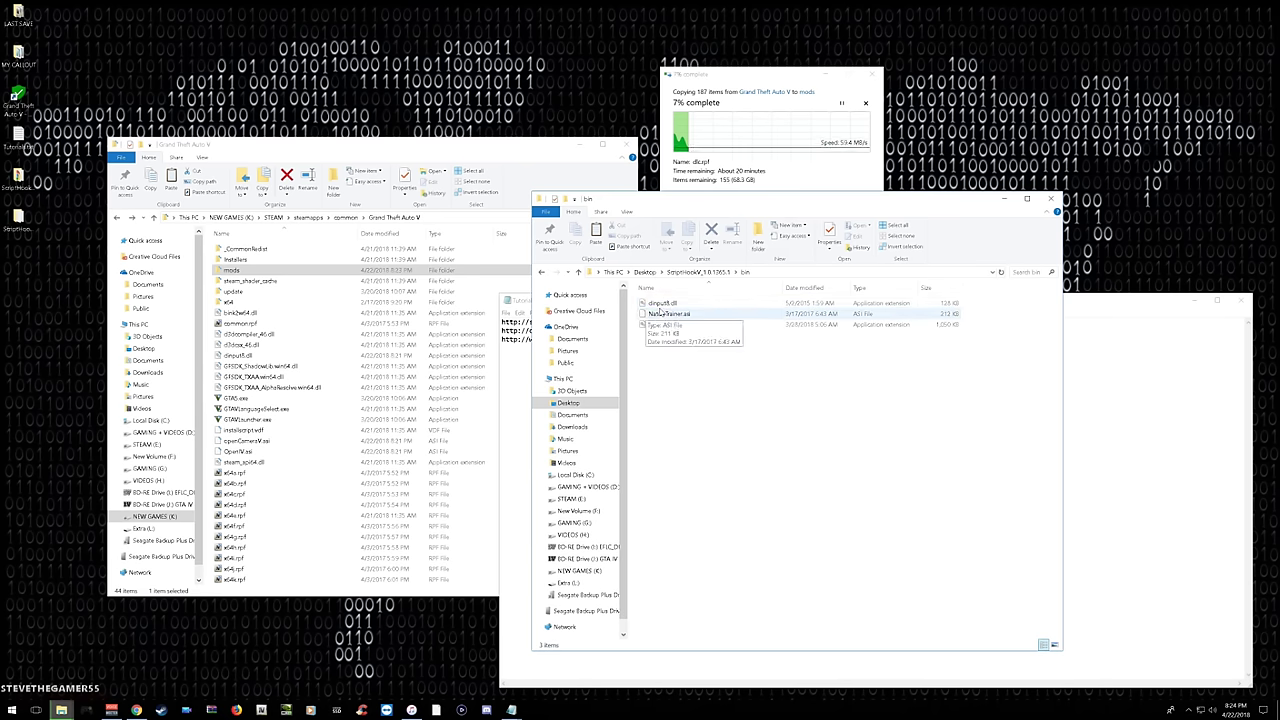
Copy dinput8.dll from the bin folder into the Grand Theft Auto V folder, replacing the existing file.
{"action": "left_click", "coordinate": [664, 304]}
{"action": "left_click_drag", "start_coordinate": [666, 308], "coordinate": [340, 360]}
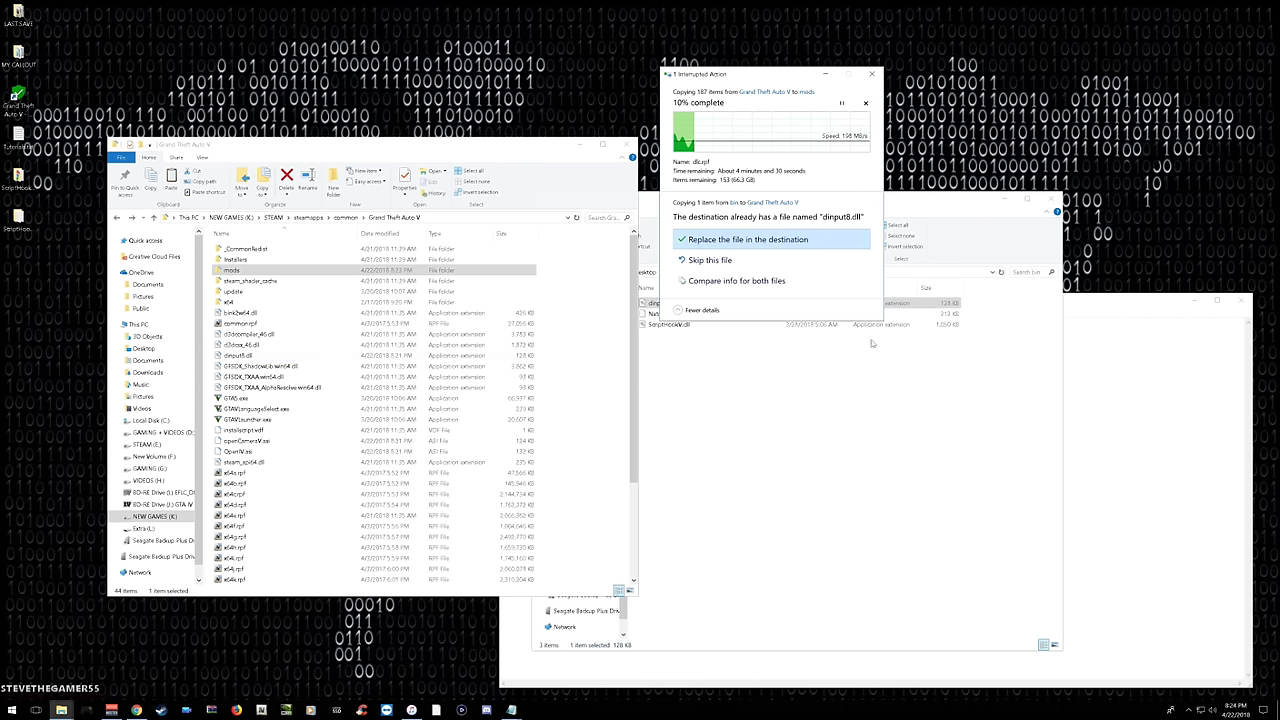
{"action": "left_click", "coordinate": [748, 240]}
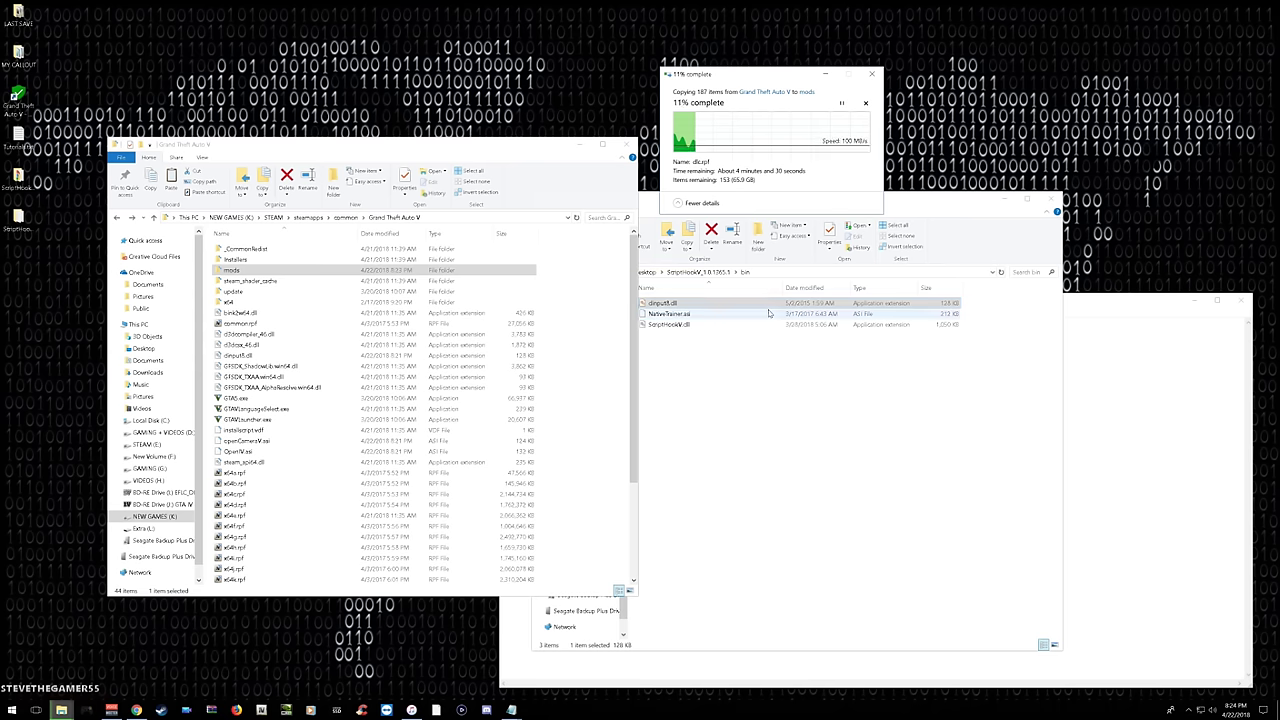
Copy ScriptHookV.dll into the Grand Theft Auto V folder and close the bin folder window.
{"action": "left_click", "coordinate": [668, 303]}
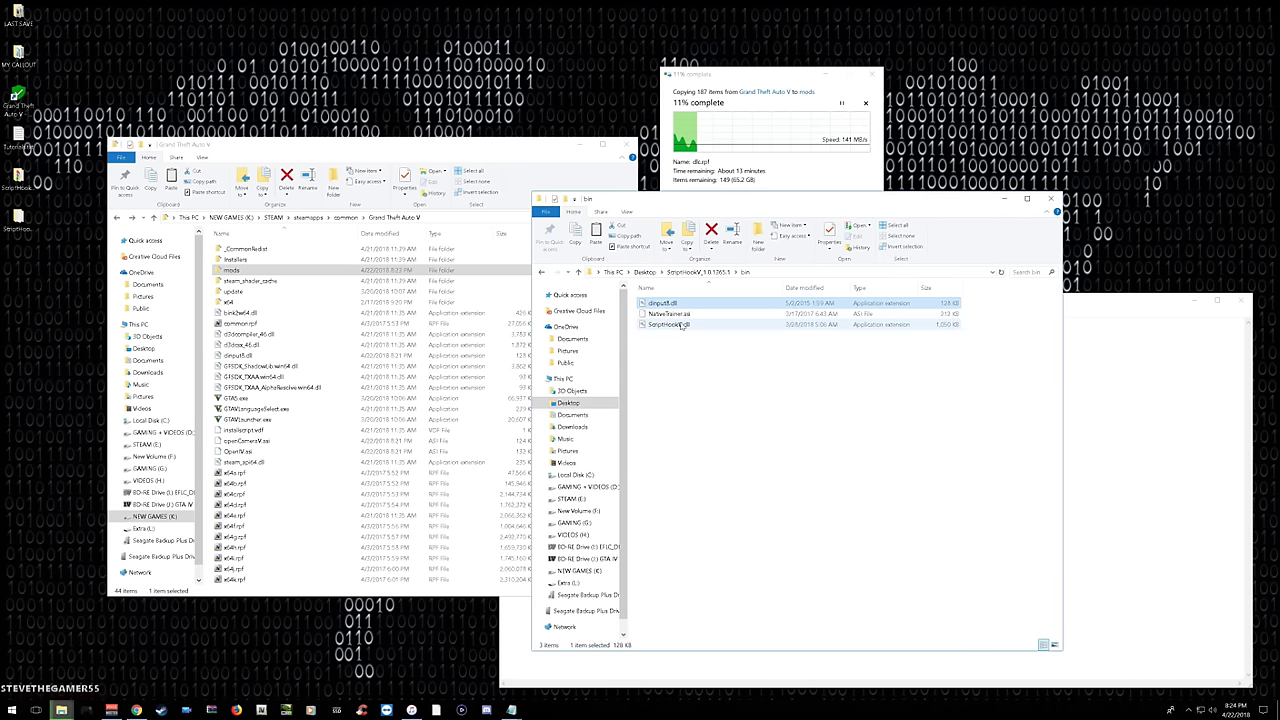
{"action": "left_click", "coordinate": [680, 314]}
{"action": "left_click", "coordinate": [683, 326]}
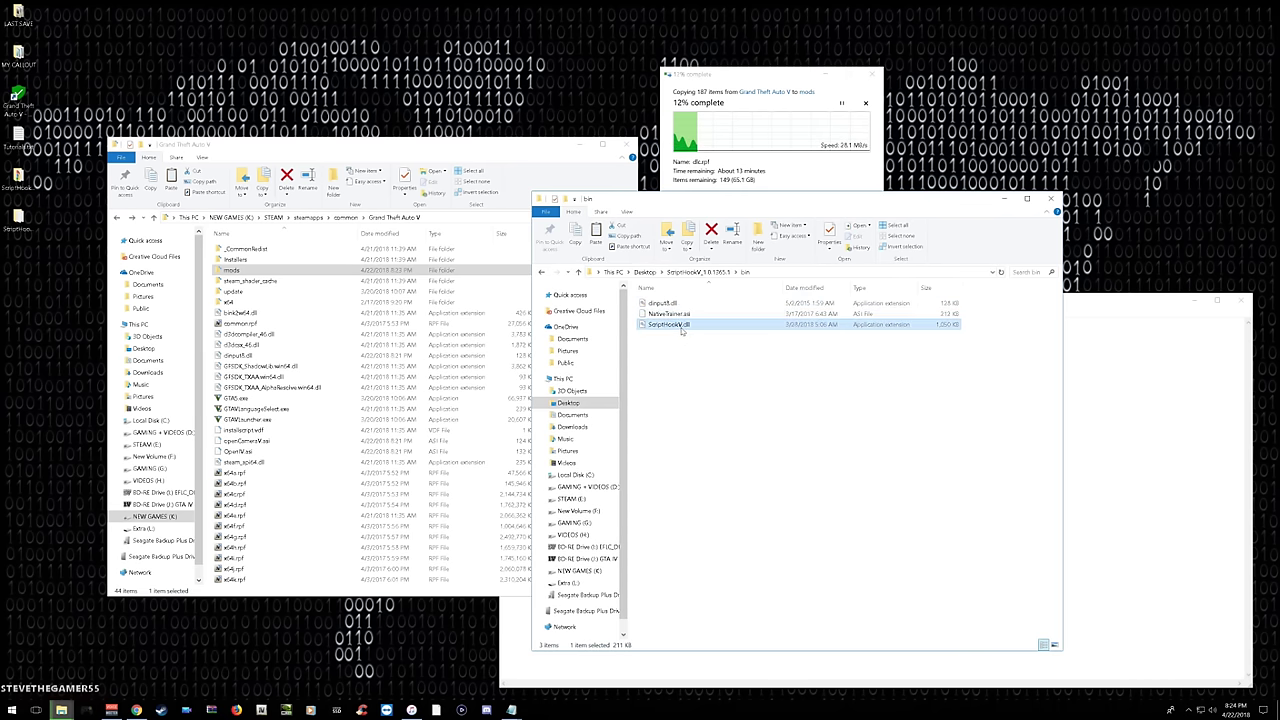
{"action": "left_click_drag", "start_coordinate": [690, 330], "coordinate": [325, 435]}
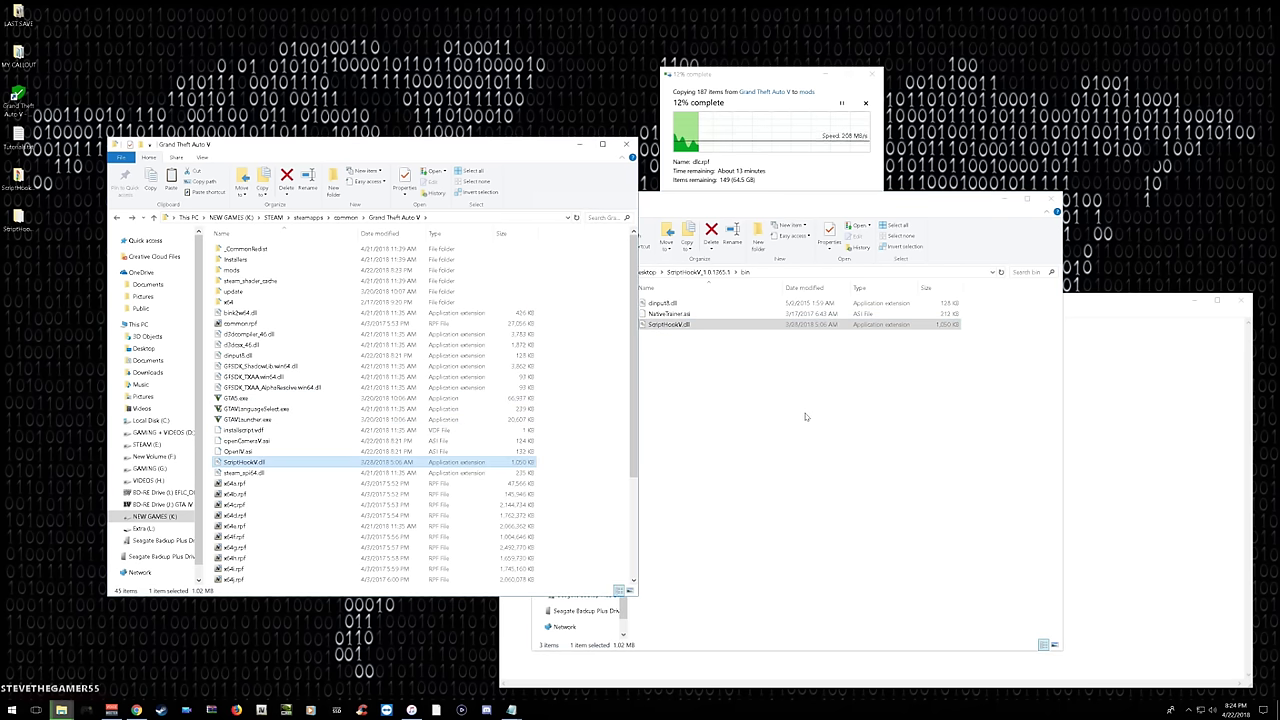
{"action": "left_click", "coordinate": [770, 383]}
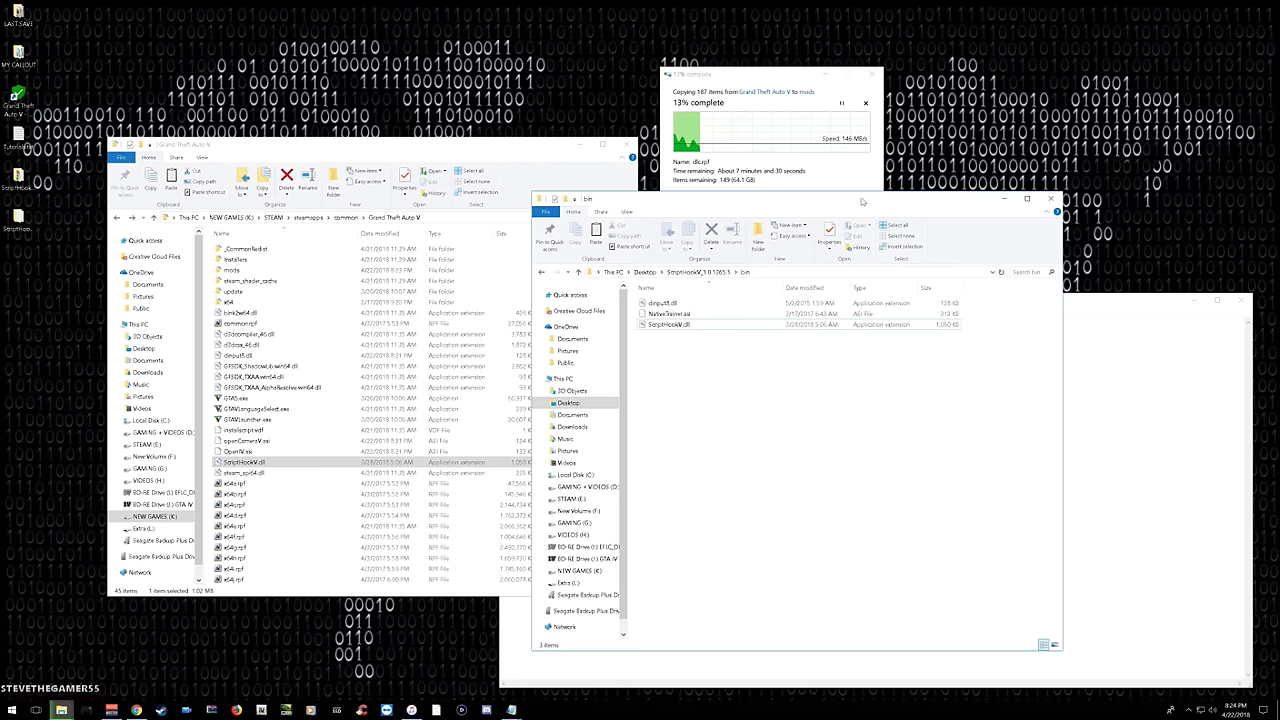
{"action": "left_click", "coordinate": [1050, 200]}
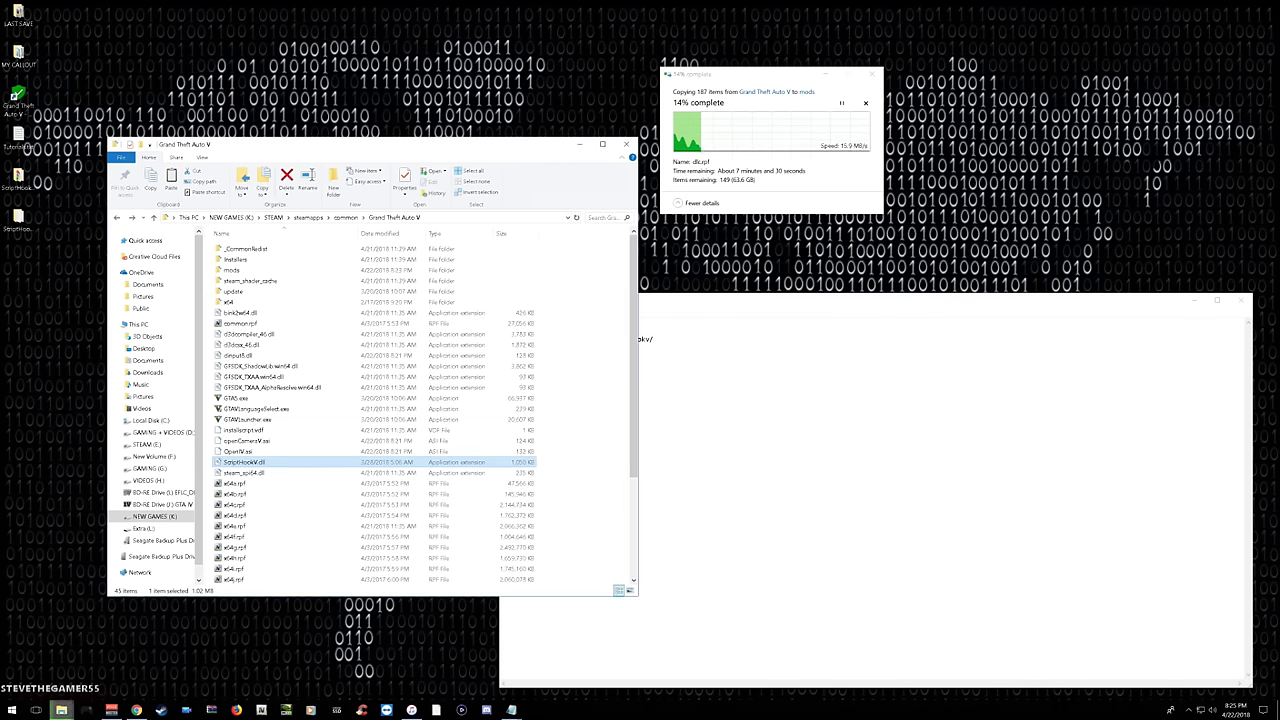
Copy ScriptHookVDotNet.asi, ScriptHookVDotNet2.dll and ScriptHookVDotNet2.xml into the Grand Theft Auto V folder and close the ScriptHookVDotNet window.
{"action": "left_click", "coordinate": [61, 710]}
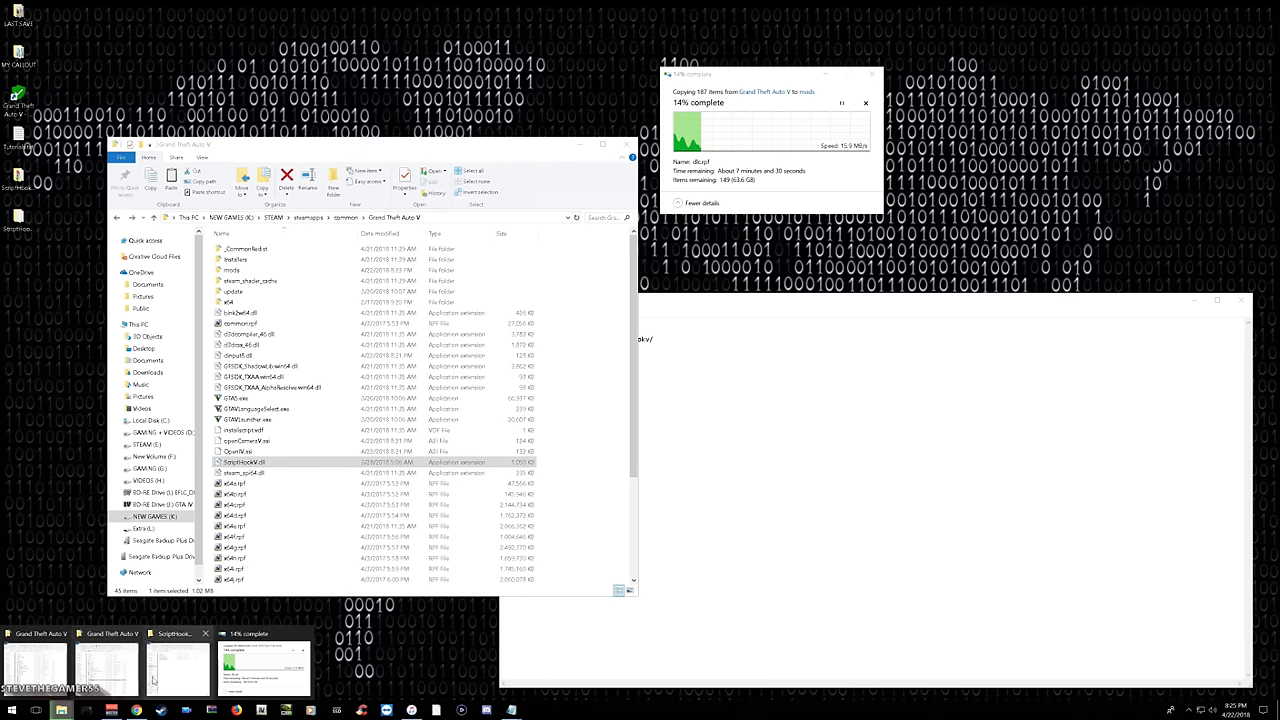
{"action": "left_click", "coordinate": [178, 660]}
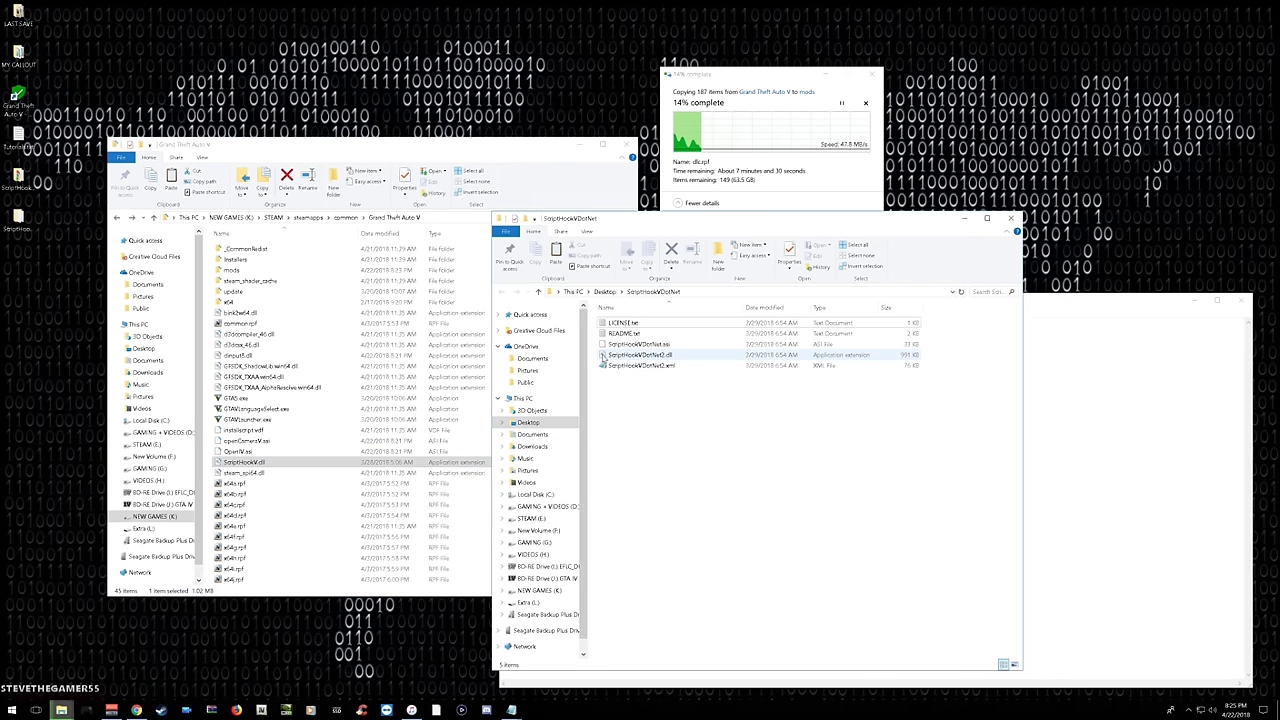
{"action": "left_click_drag", "start_coordinate": [597, 345], "coordinate": [336, 443]}
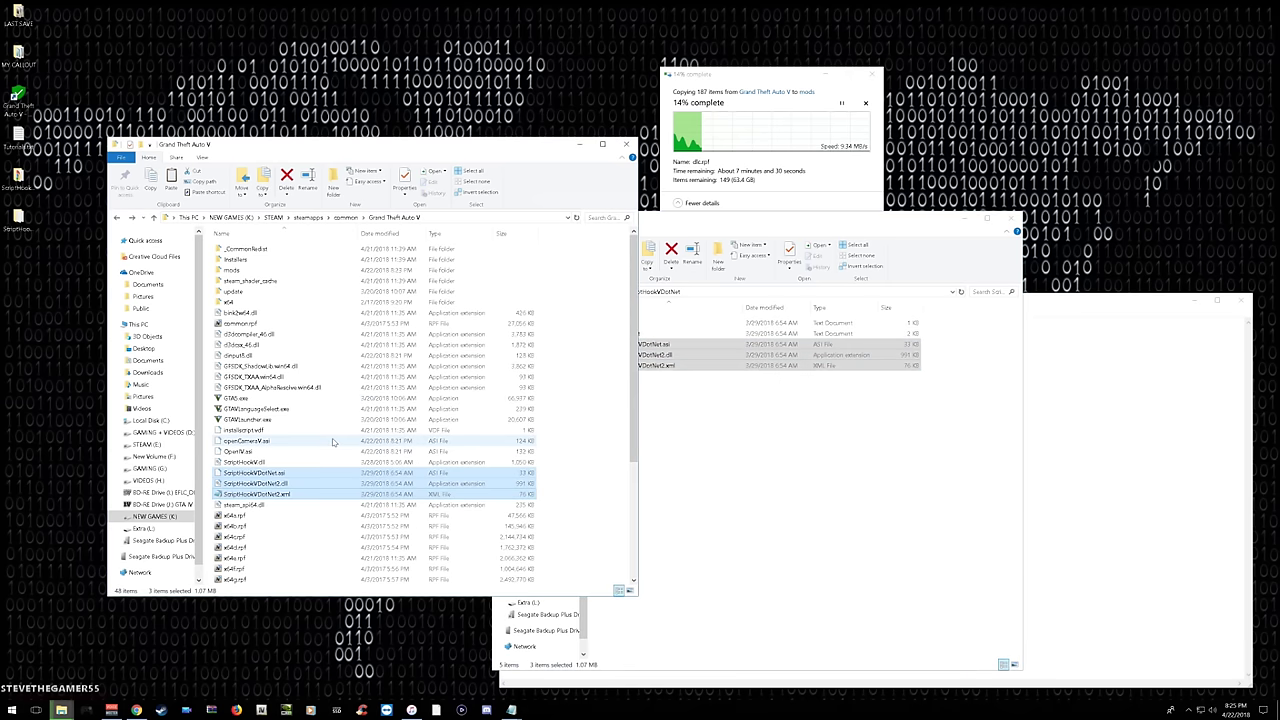
{"action": "left_click", "coordinate": [870, 466]}
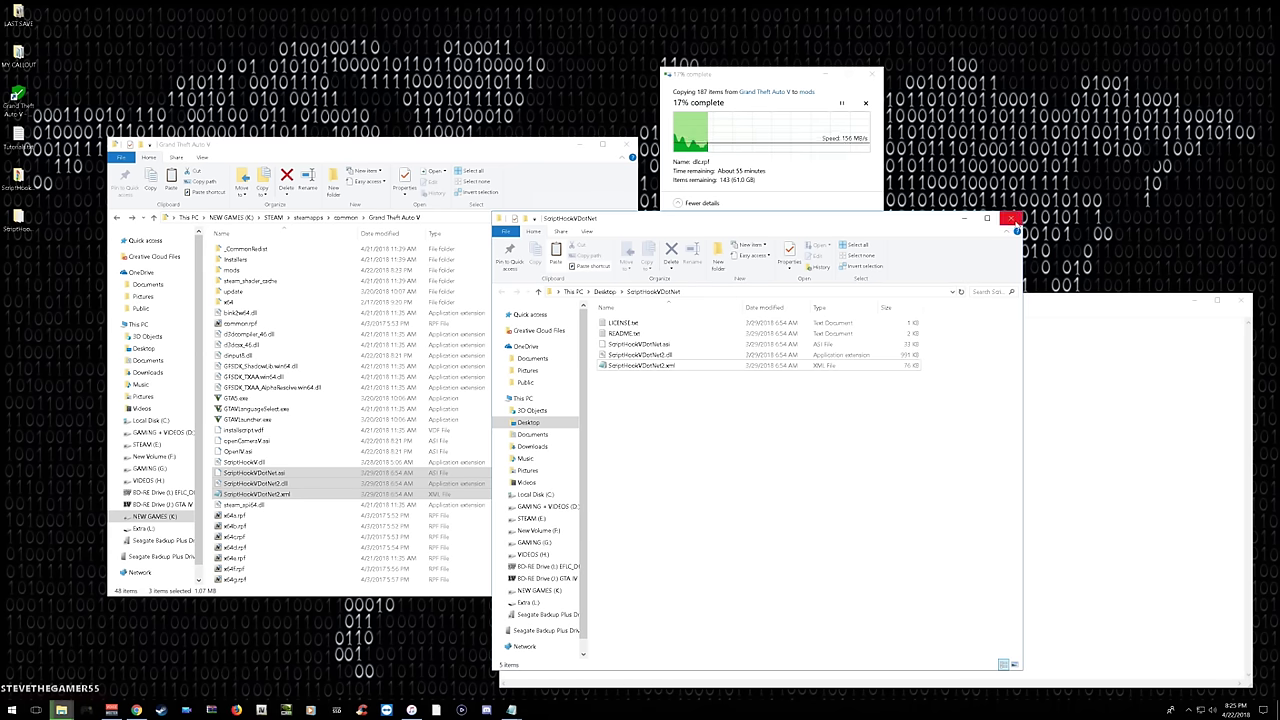
{"action": "left_click", "coordinate": [1013, 220]}
Copy the ScriptHookVDotNet v2.10.6 release address from Chrome and add it as a new line in the Notepad link list.
{"action": "left_click", "coordinate": [655, 339]}
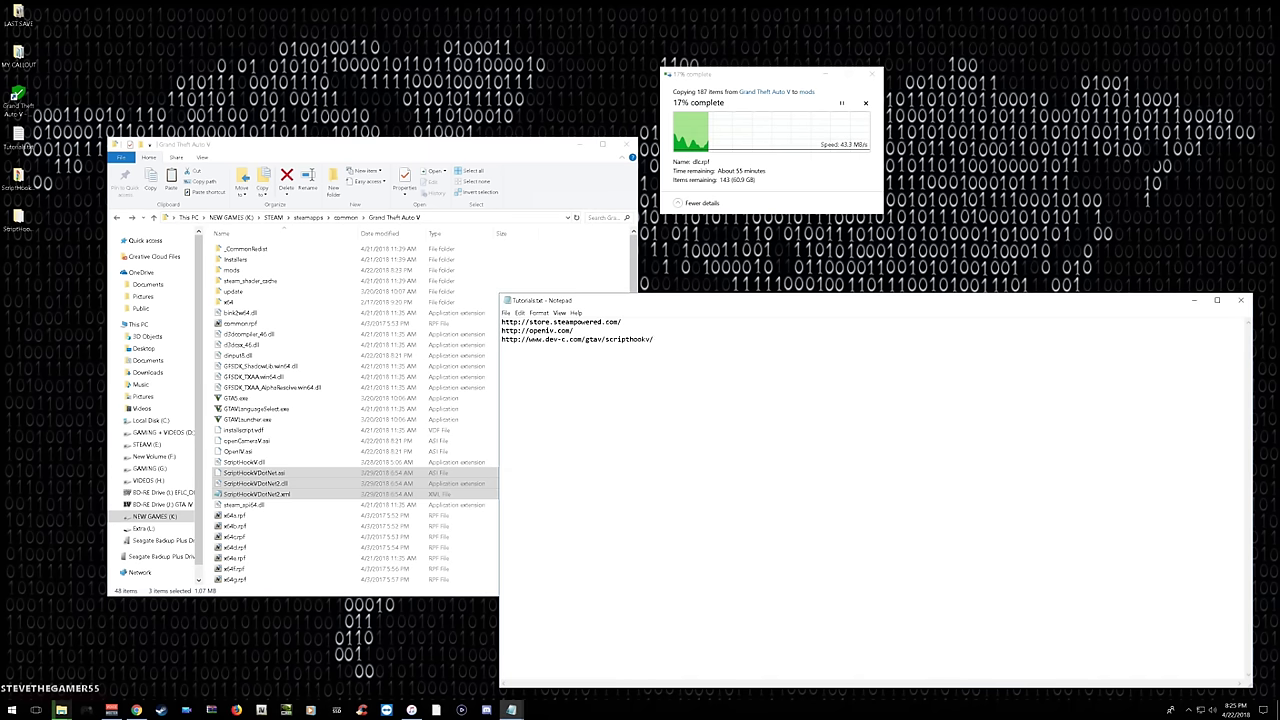
{"action": "left_click", "coordinate": [136, 710]}
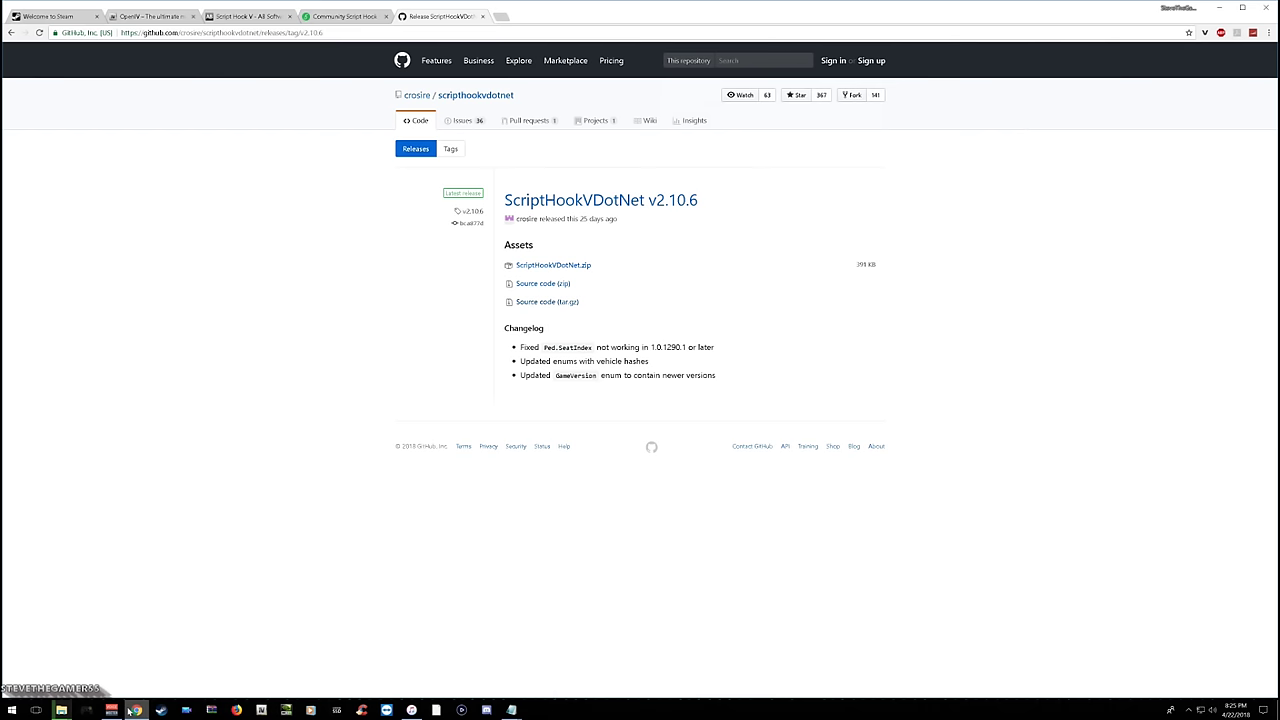
{"action": "left_click", "coordinate": [222, 32]}
{"action": "key", "text": "ctrl+c"}
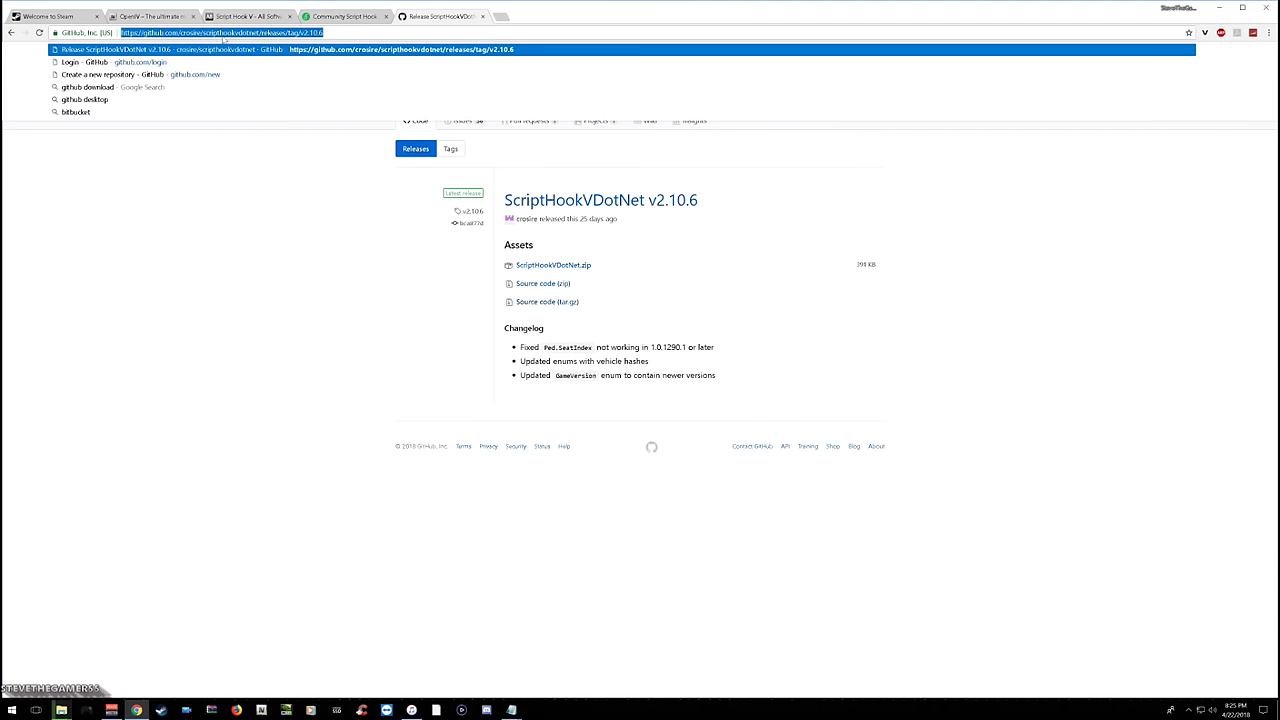
{"action": "right_click", "coordinate": [228, 33]}
{"action": "left_click", "coordinate": [245, 75]}
{"action": "left_click", "coordinate": [1219, 7]}
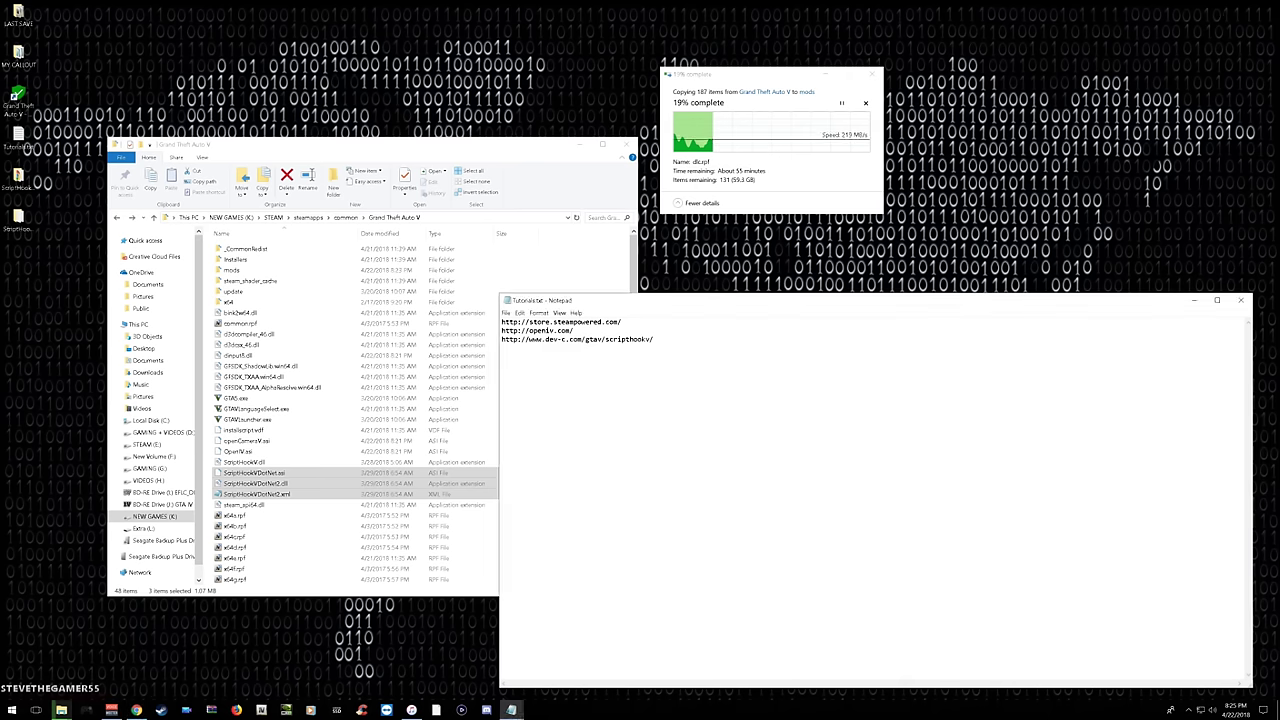
{"action": "key", "text": "Return"}
{"action": "key", "text": "ctrl+v"}
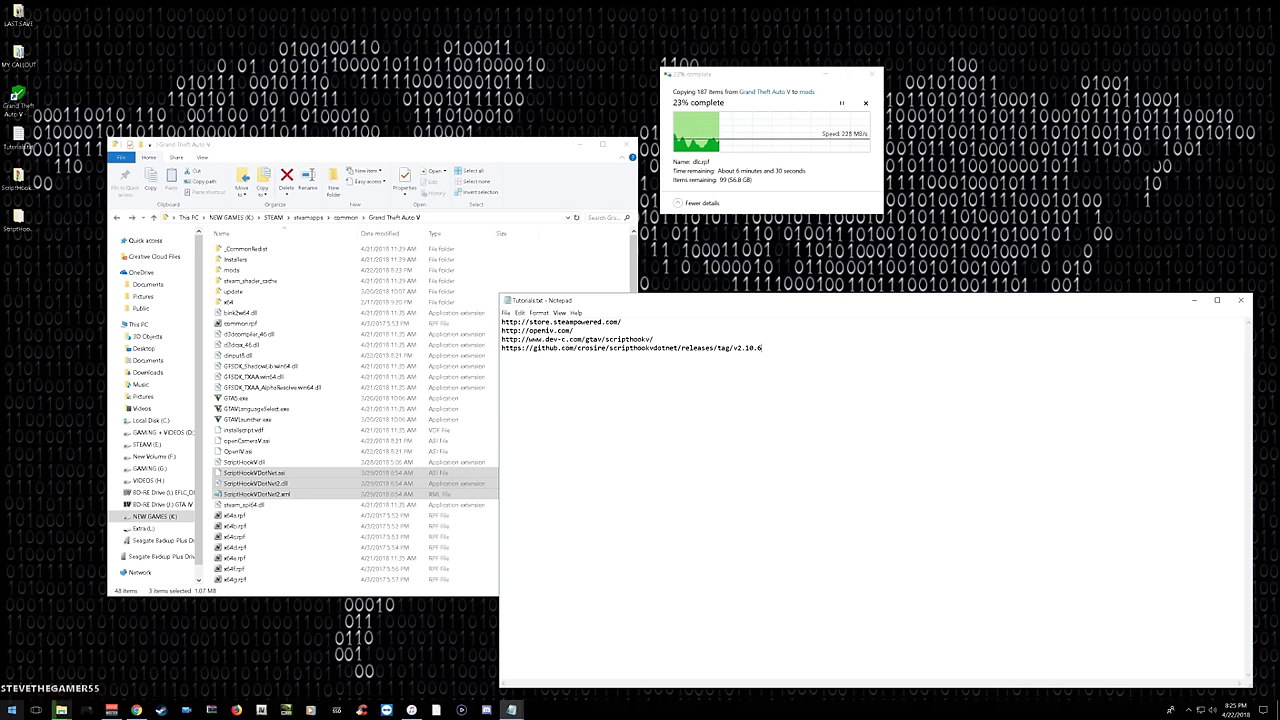
Switch to Chrome and search for "simple native trainer gta 5" in a new tab.
{"action": "mouse_move", "coordinate": [64, 711]}
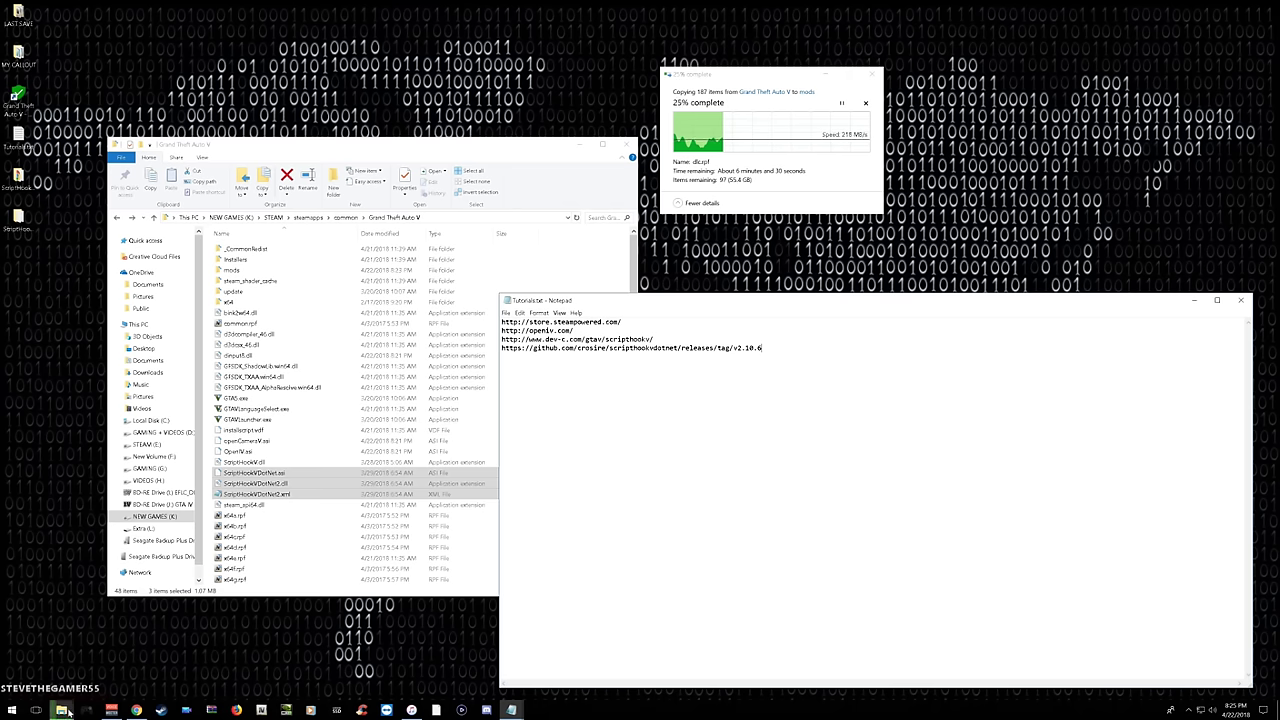
{"action": "left_click", "coordinate": [137, 711]}
{"action": "key", "text": "ctrl+l"}
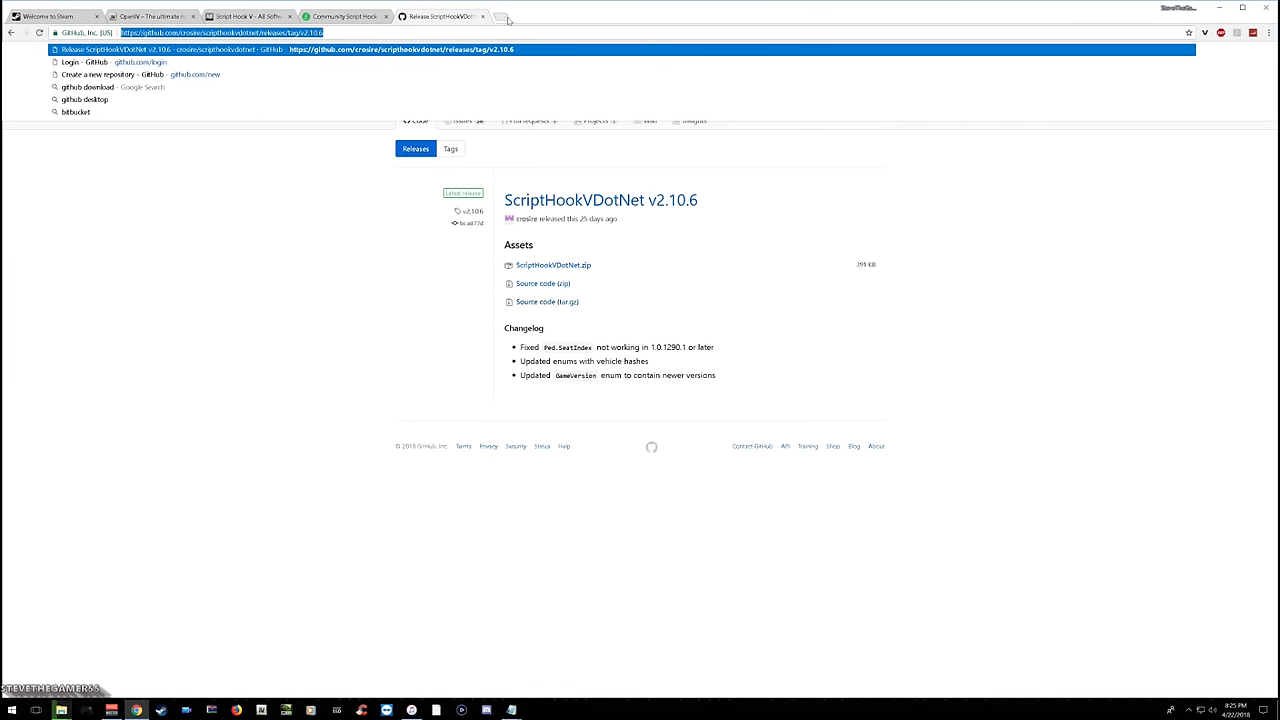
{"action": "left_click", "coordinate": [506, 17]}
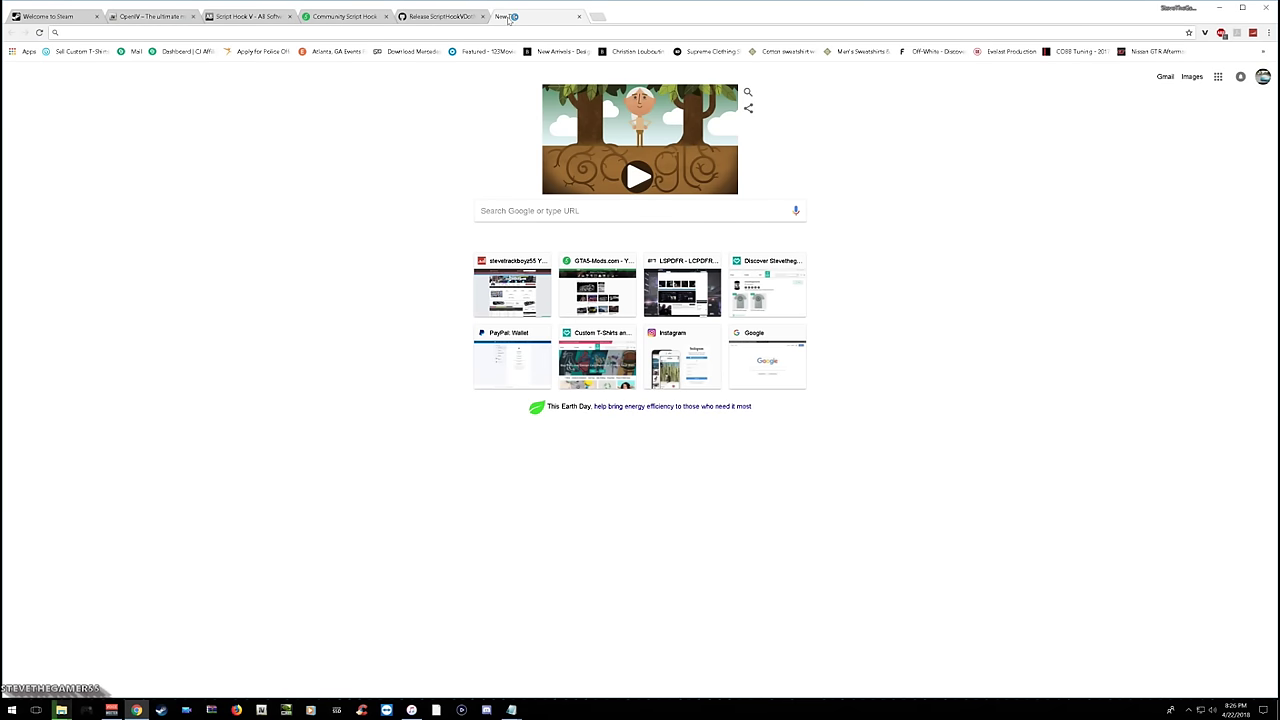
{"action": "type", "text": "sim"}
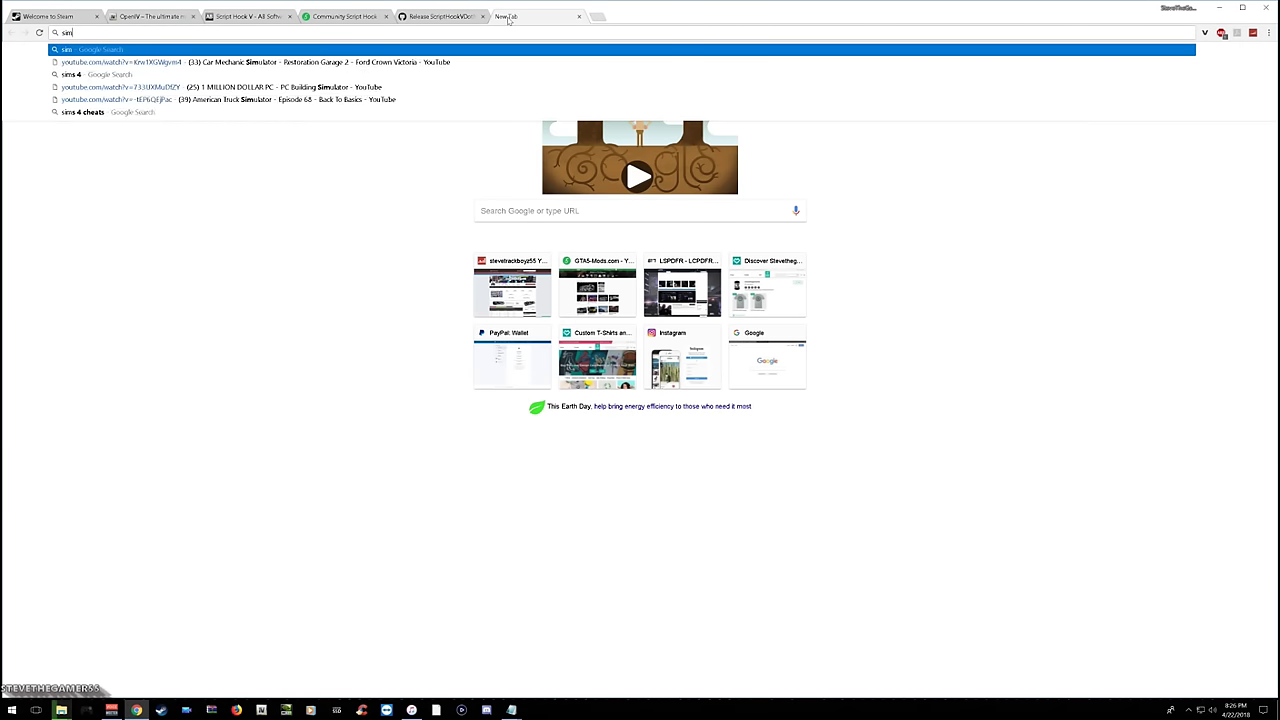
{"action": "type", "text": "ple nati"}
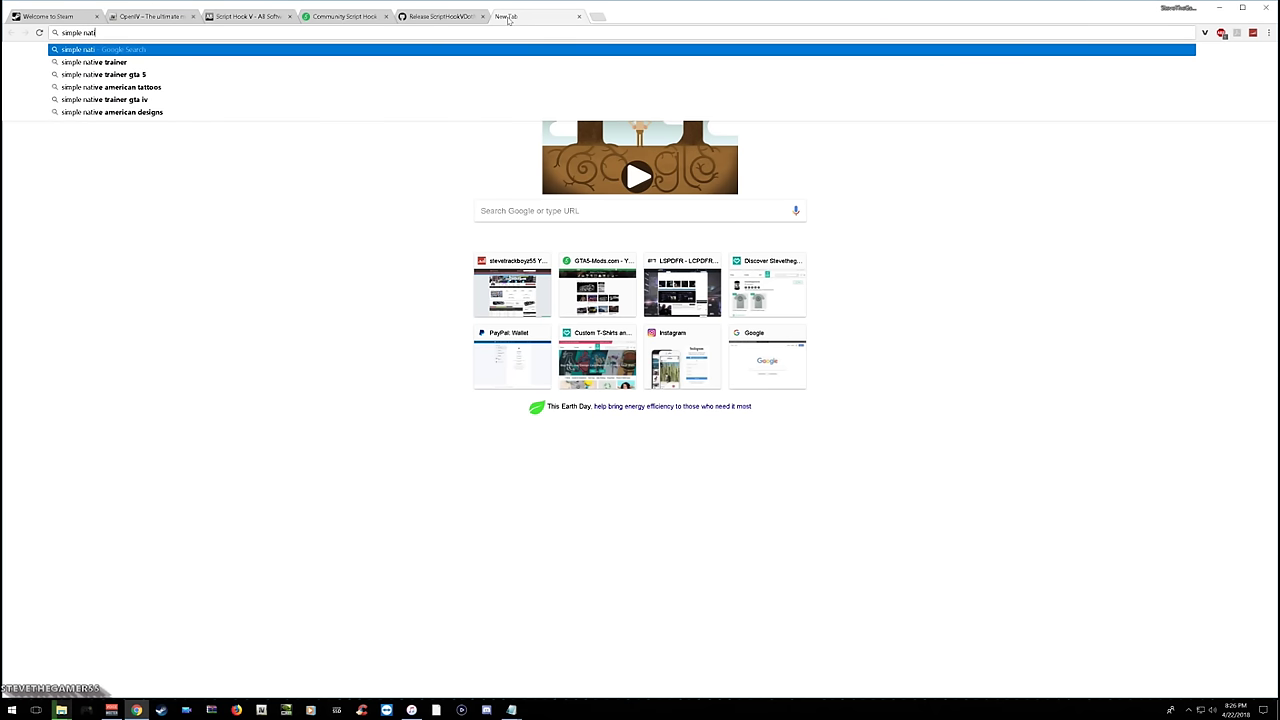
{"action": "type", "text": "ve tra"}
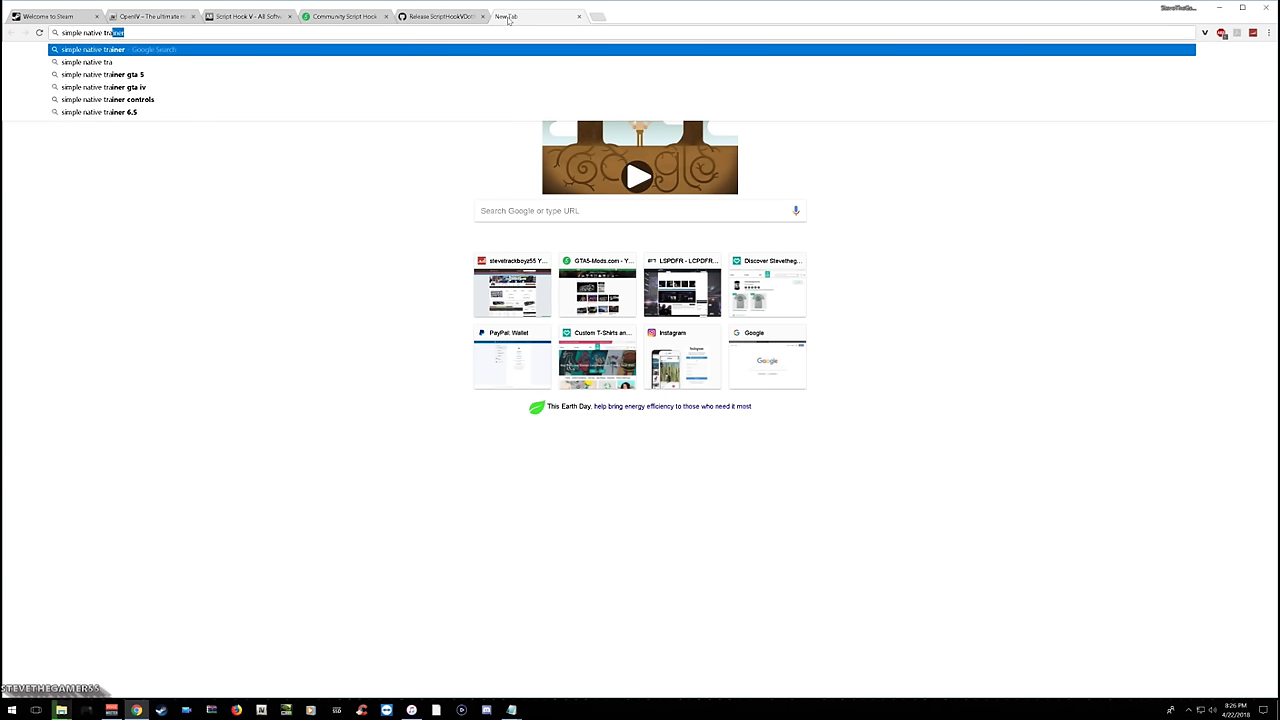
{"action": "key", "text": "Down"}
{"action": "key", "text": "Down"}
{"action": "key", "text": "Return"}
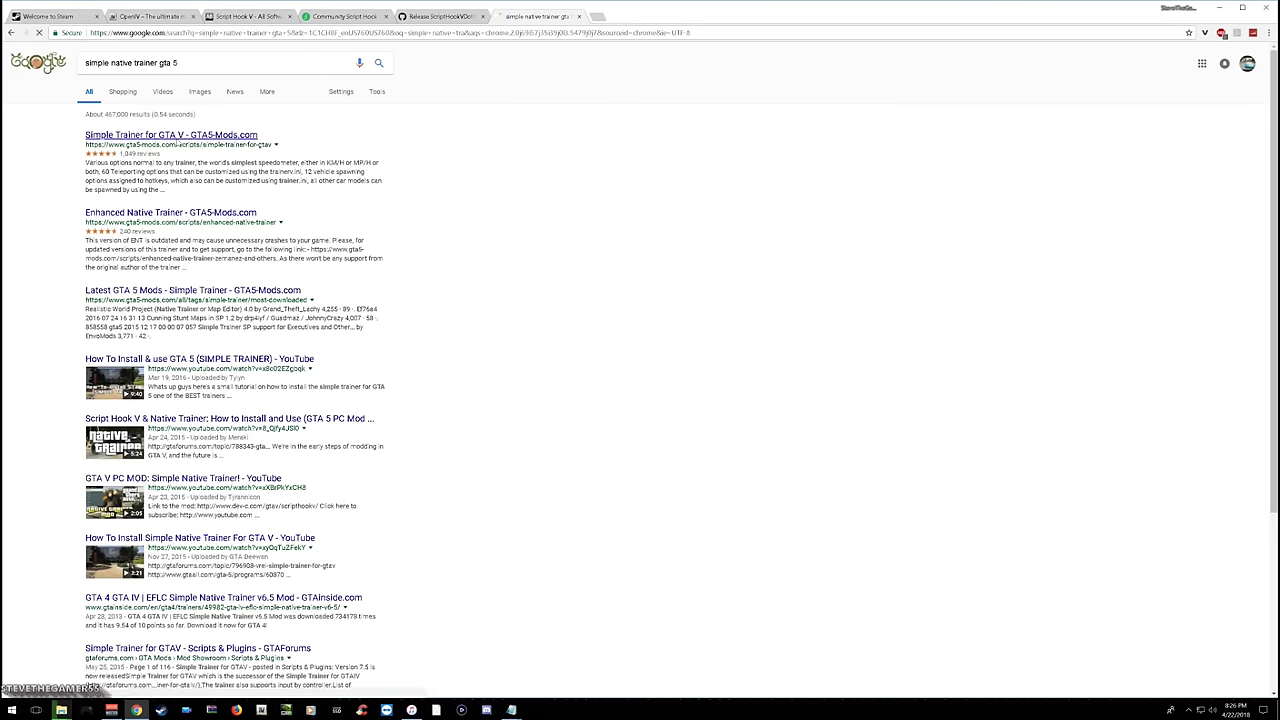
Open the Simple Trainer for GTA V page on GTA5-Mods.com, look through its description and download version 7.5.
{"action": "left_click", "coordinate": [177, 137]}
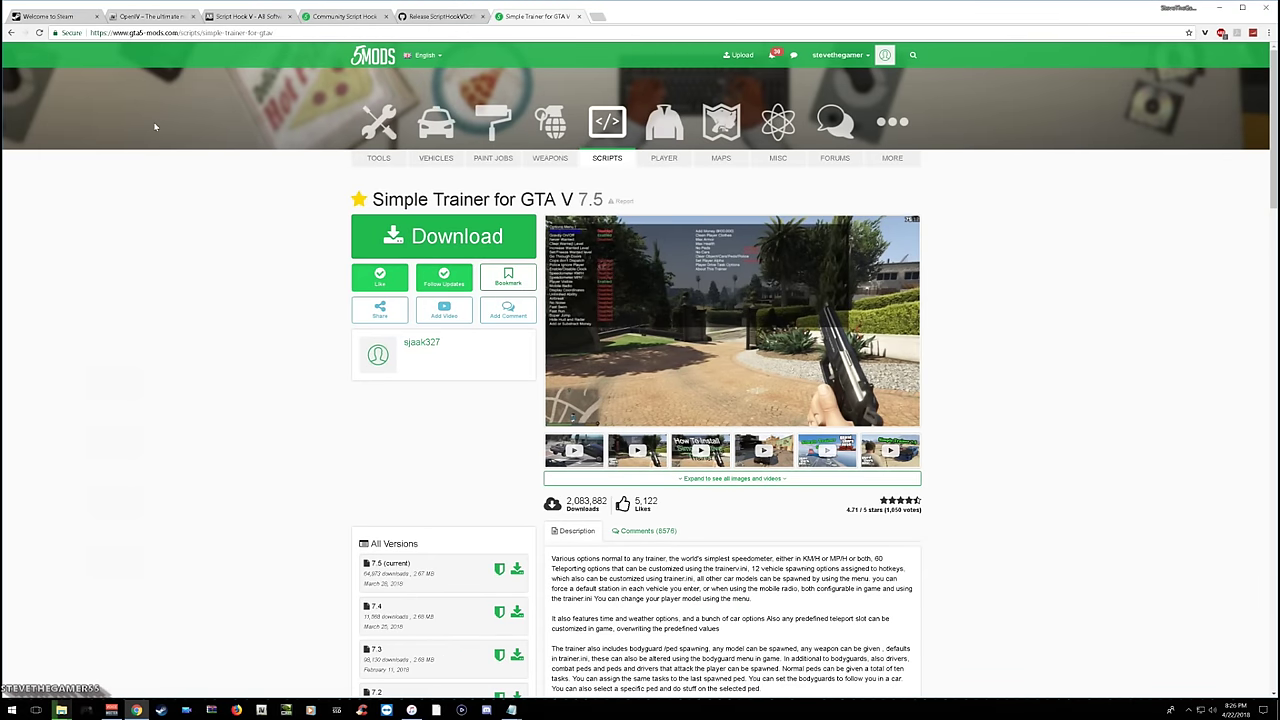
{"action": "scroll", "coordinate": [774, 302], "scroll_direction": "down", "scroll_amount": 3}
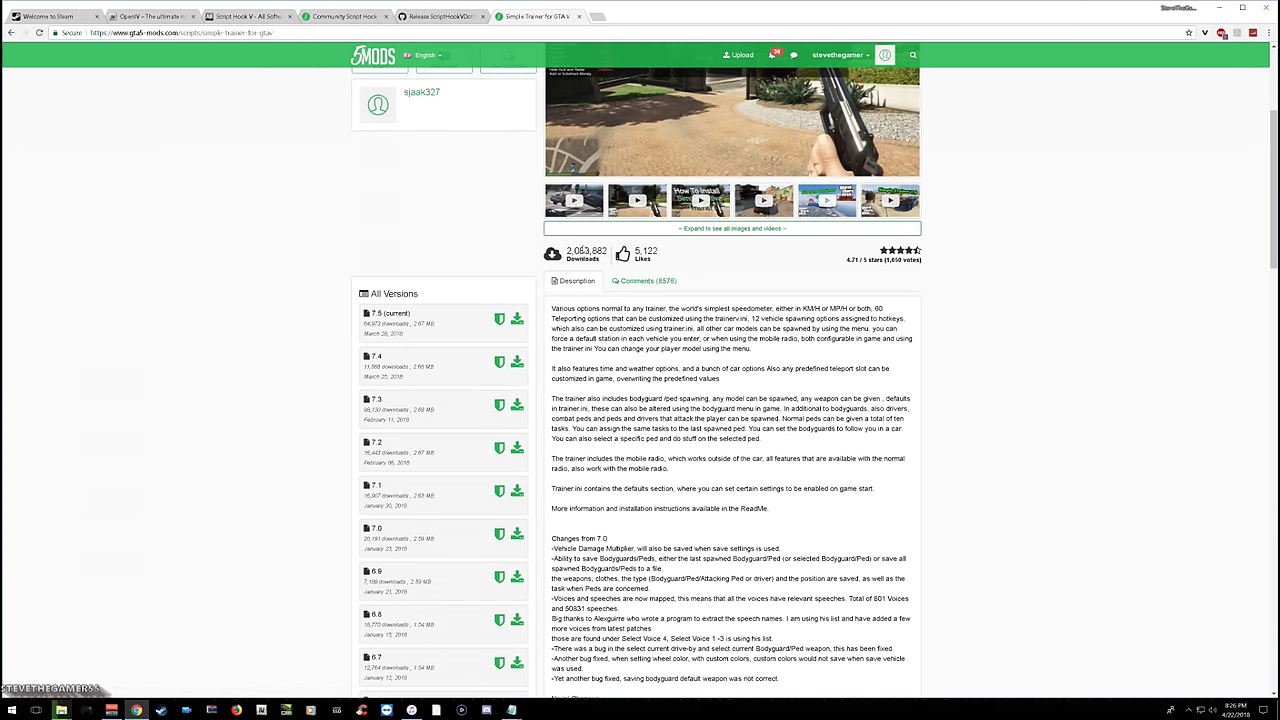
{"action": "scroll", "coordinate": [798, 340], "scroll_direction": "down", "scroll_amount": 3}
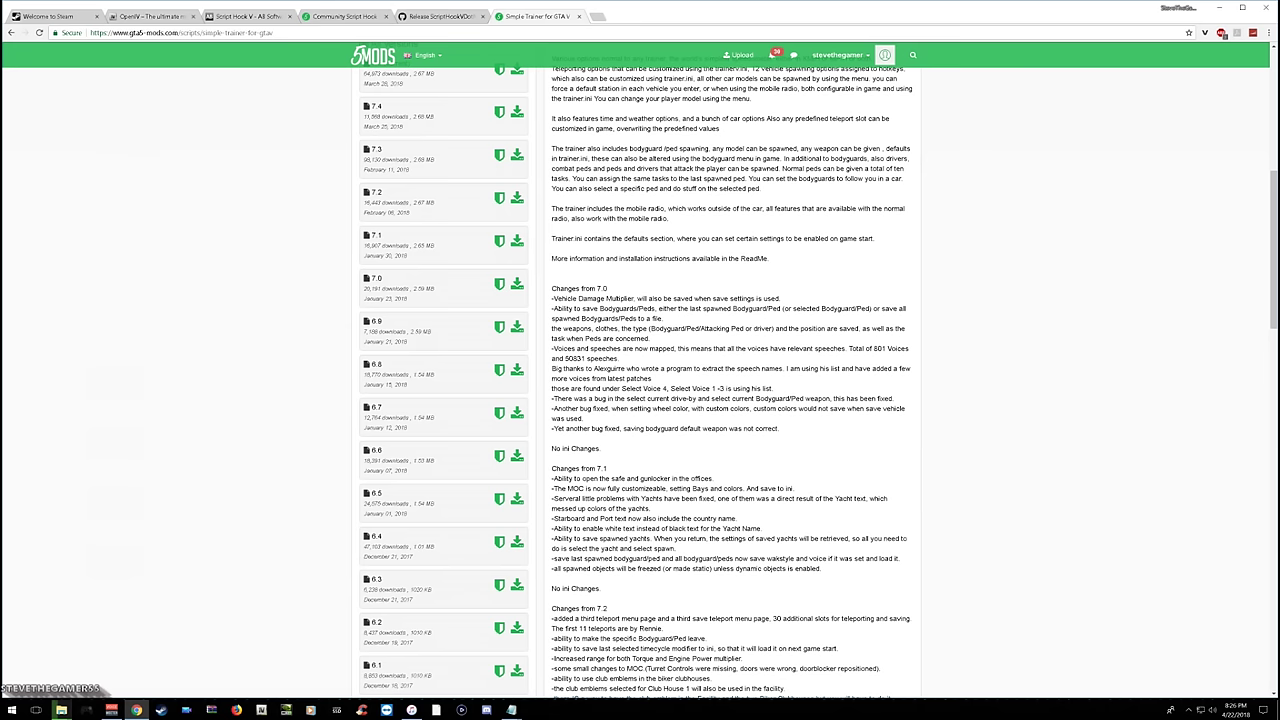
{"action": "scroll", "coordinate": [779, 484], "scroll_direction": "up", "scroll_amount": 3}
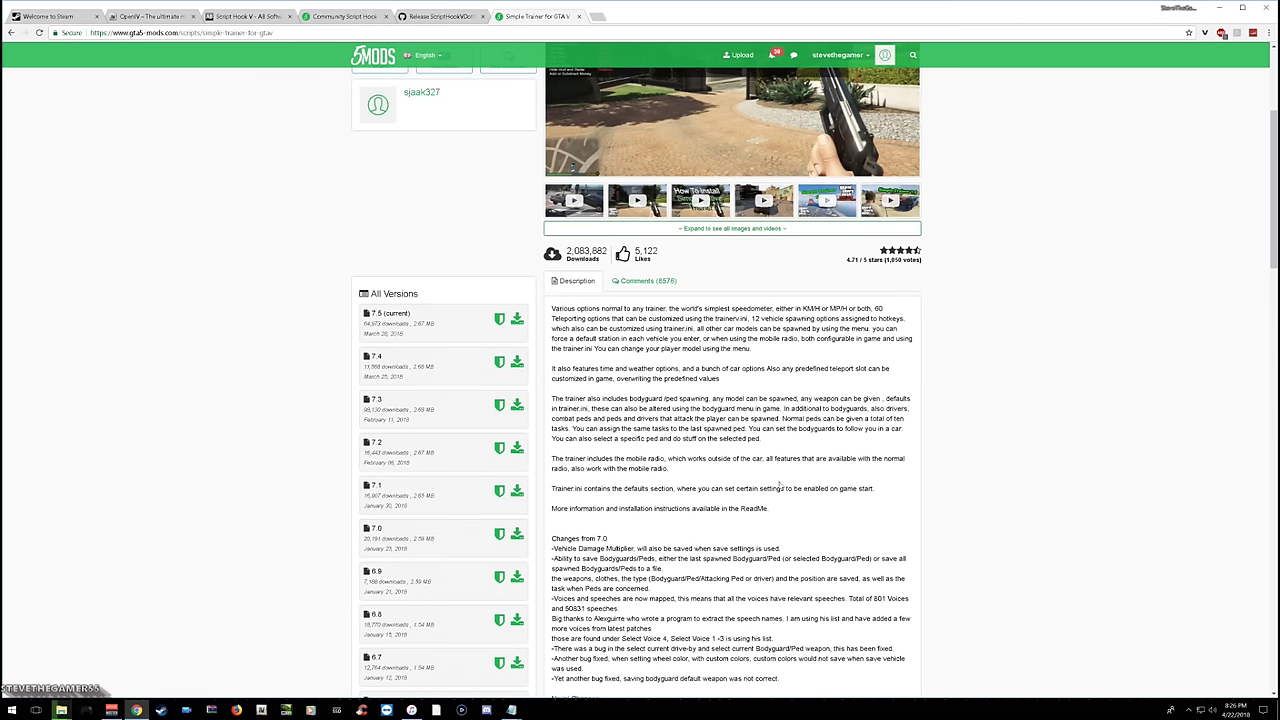
{"action": "scroll", "coordinate": [719, 348], "scroll_direction": "up", "scroll_amount": 3}
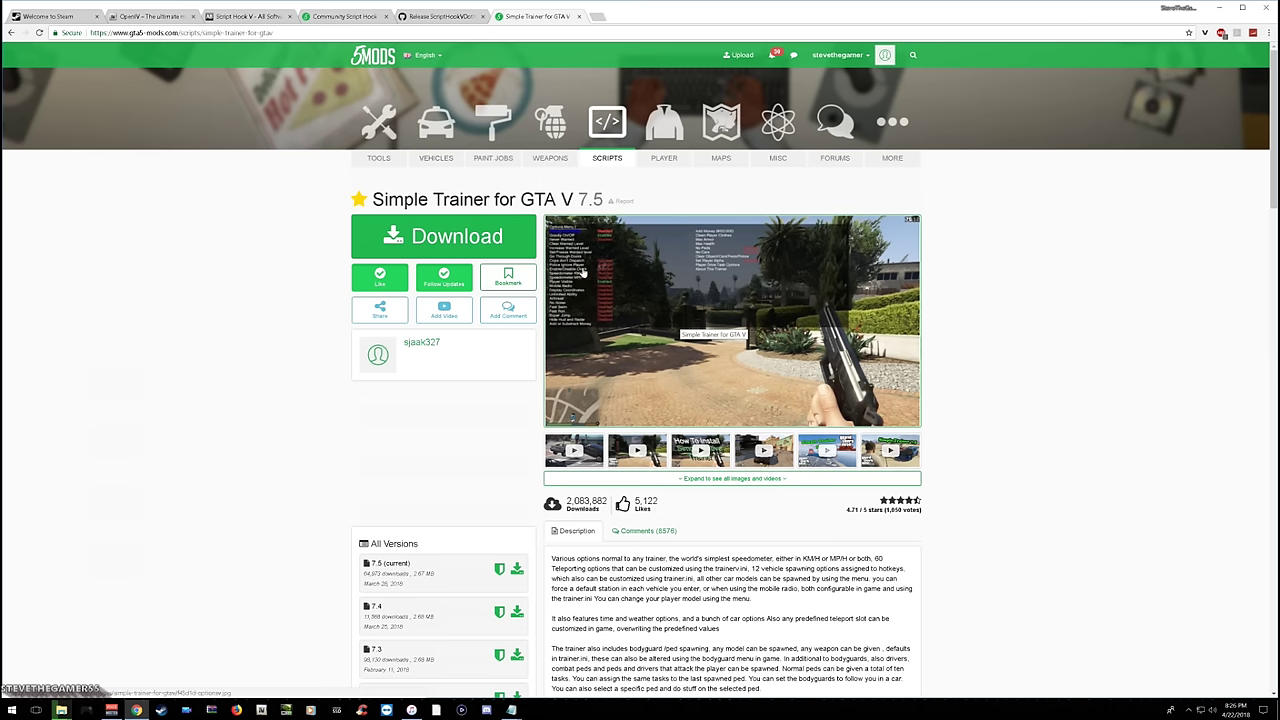
{"action": "left_click", "coordinate": [529, 220]}
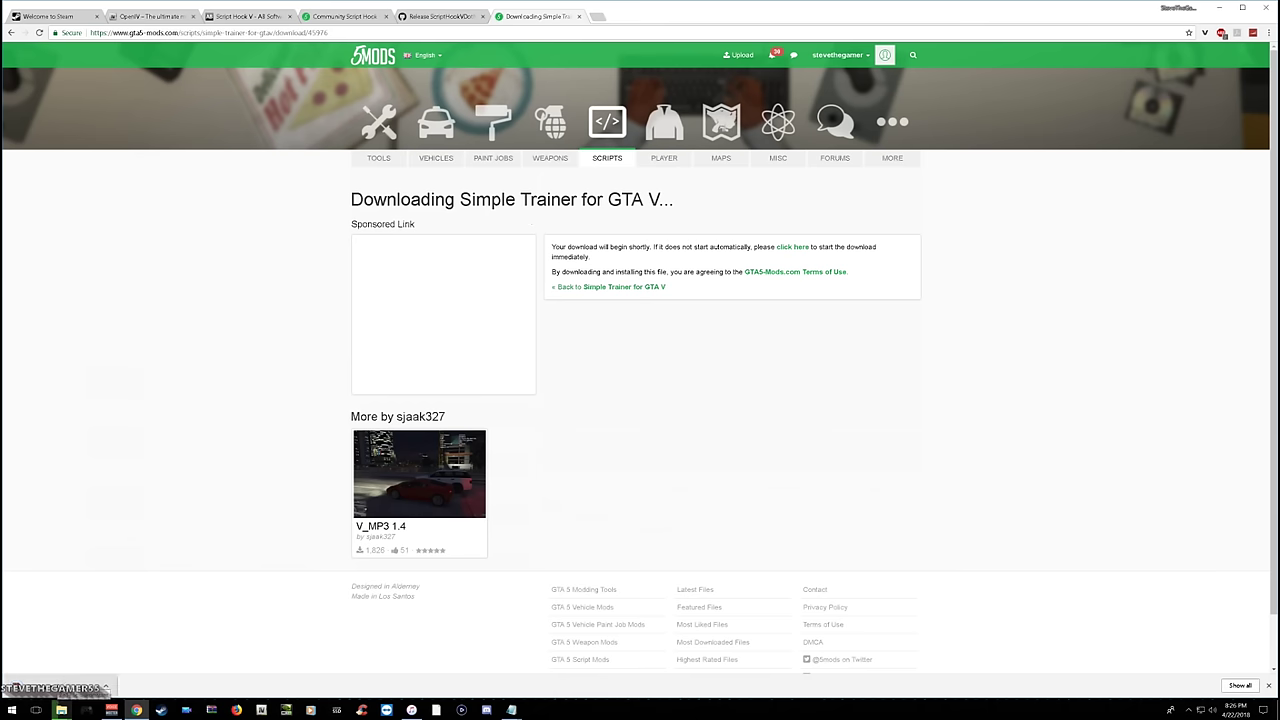
Extract the downloaded trainer archive to its own folder on the desktop, then close the archive and minimize the browser.
{"action": "left_click", "coordinate": [58, 688]}
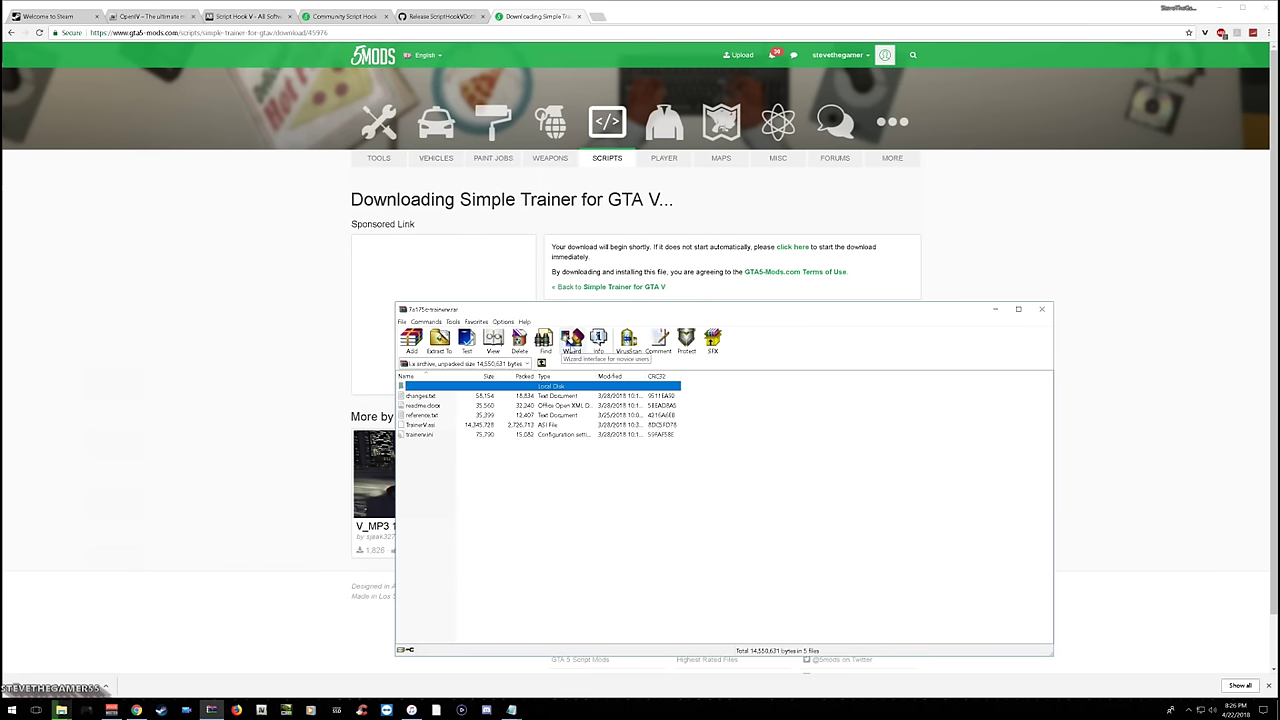
{"action": "left_click", "coordinate": [572, 343]}
{"action": "left_click", "coordinate": [724, 552]}
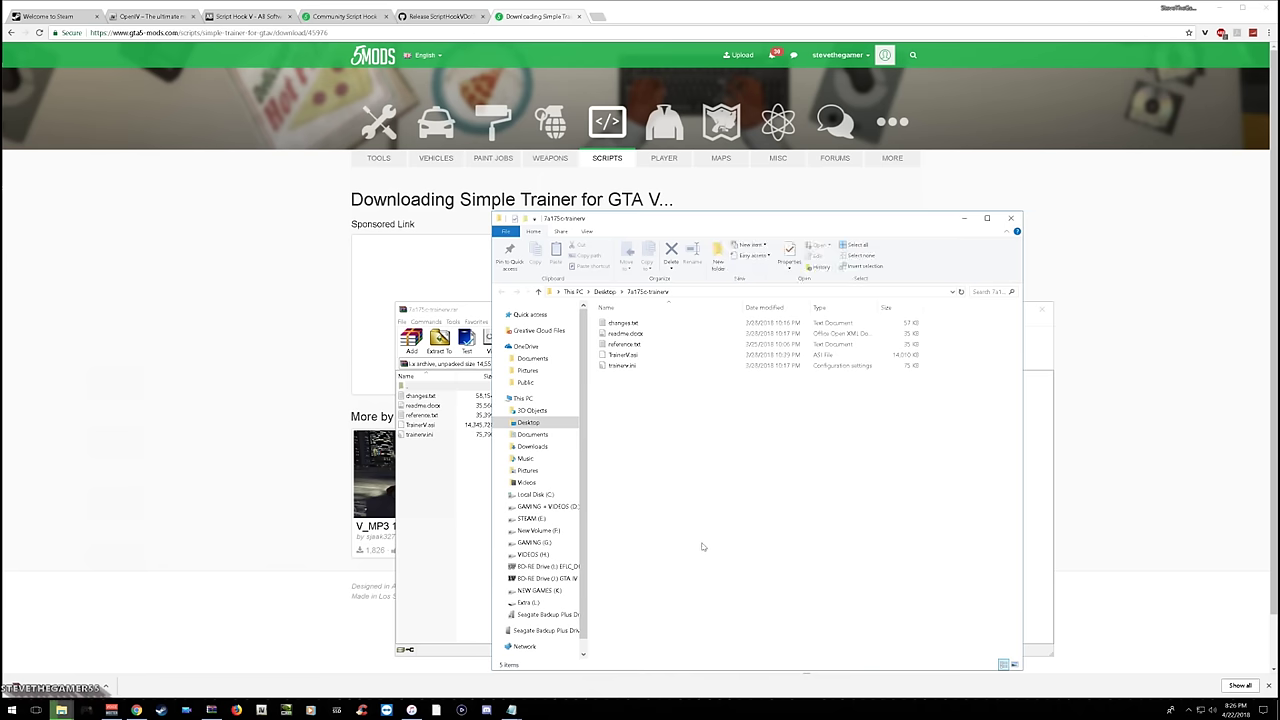
{"action": "left_click", "coordinate": [437, 474]}
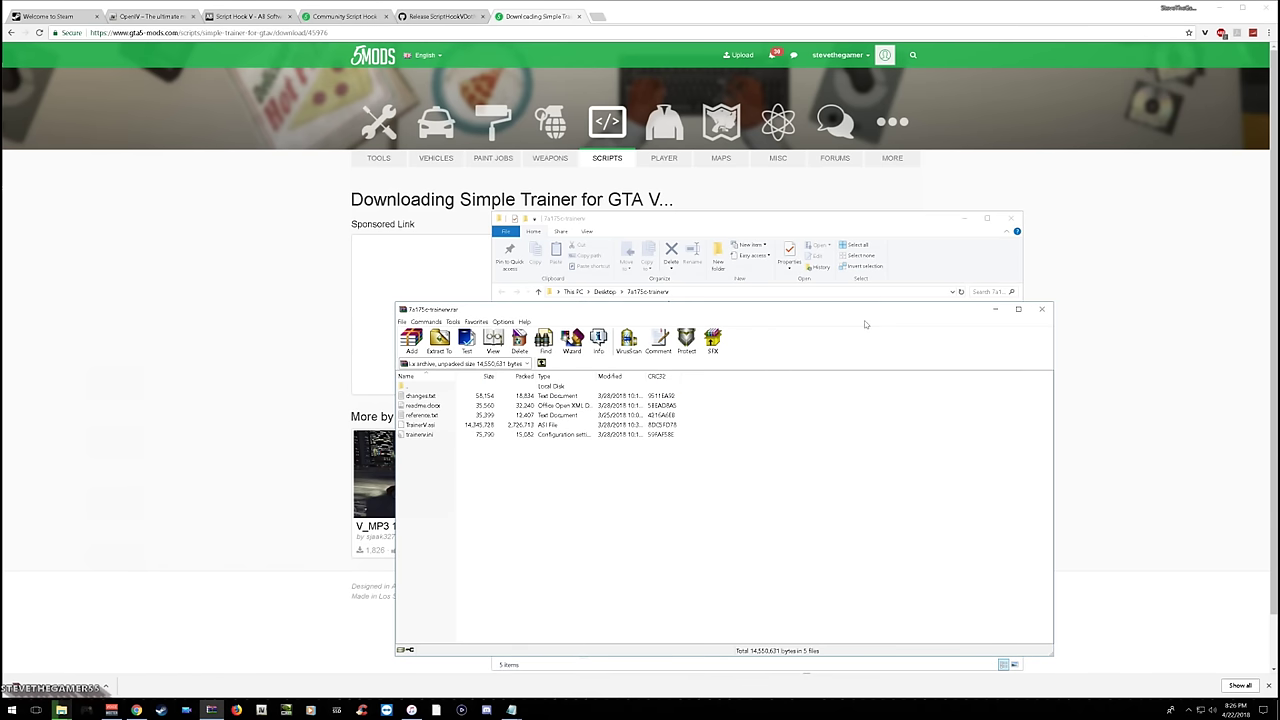
{"action": "left_click", "coordinate": [1041, 309]}
{"action": "left_click", "coordinate": [1219, 7]}
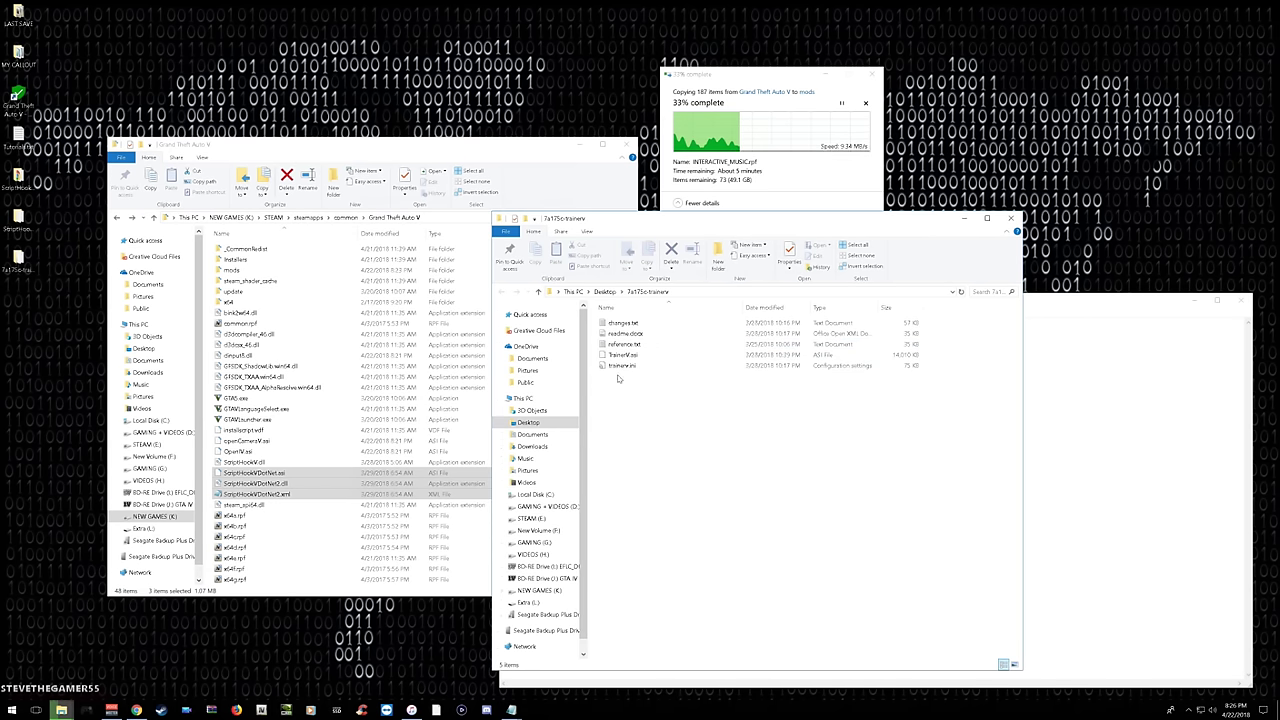
Copy TrainerV.asi and trainerv.ini into the Grand Theft Auto V folder and close the extracted trainer folder window.
{"action": "left_click_drag", "start_coordinate": [618, 378], "coordinate": [345, 445]}
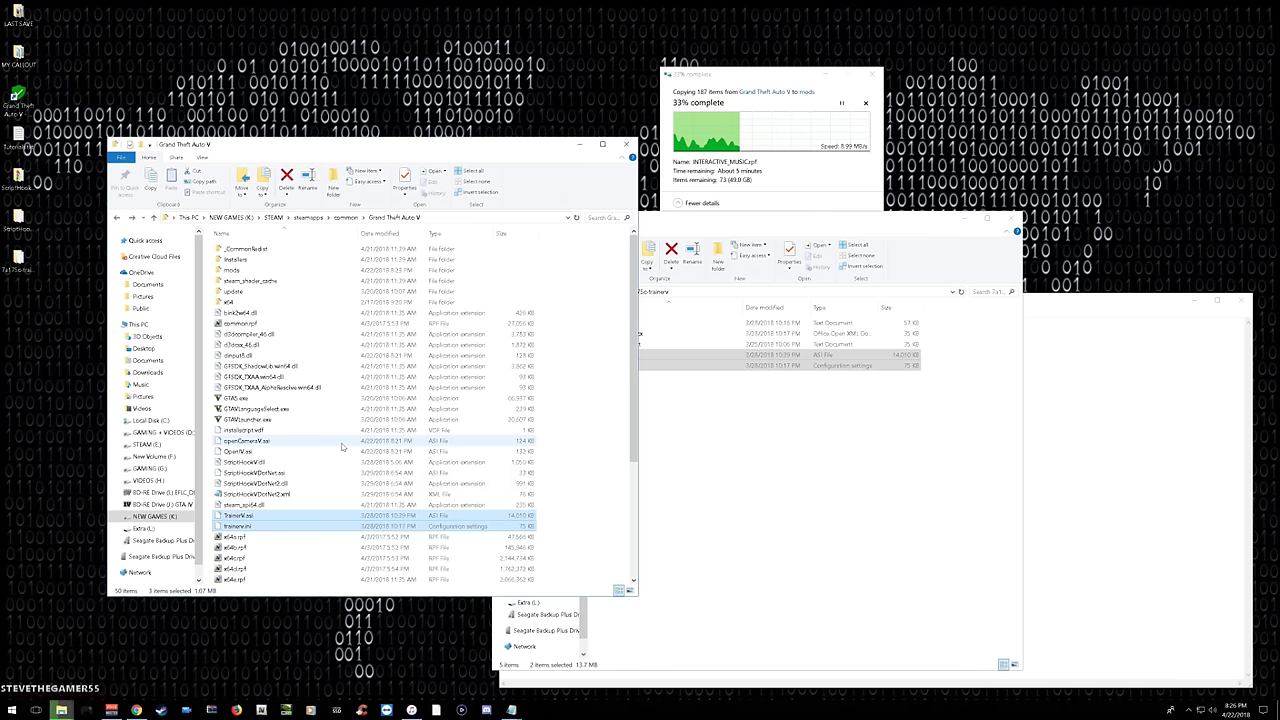
{"action": "left_click", "coordinate": [772, 494]}
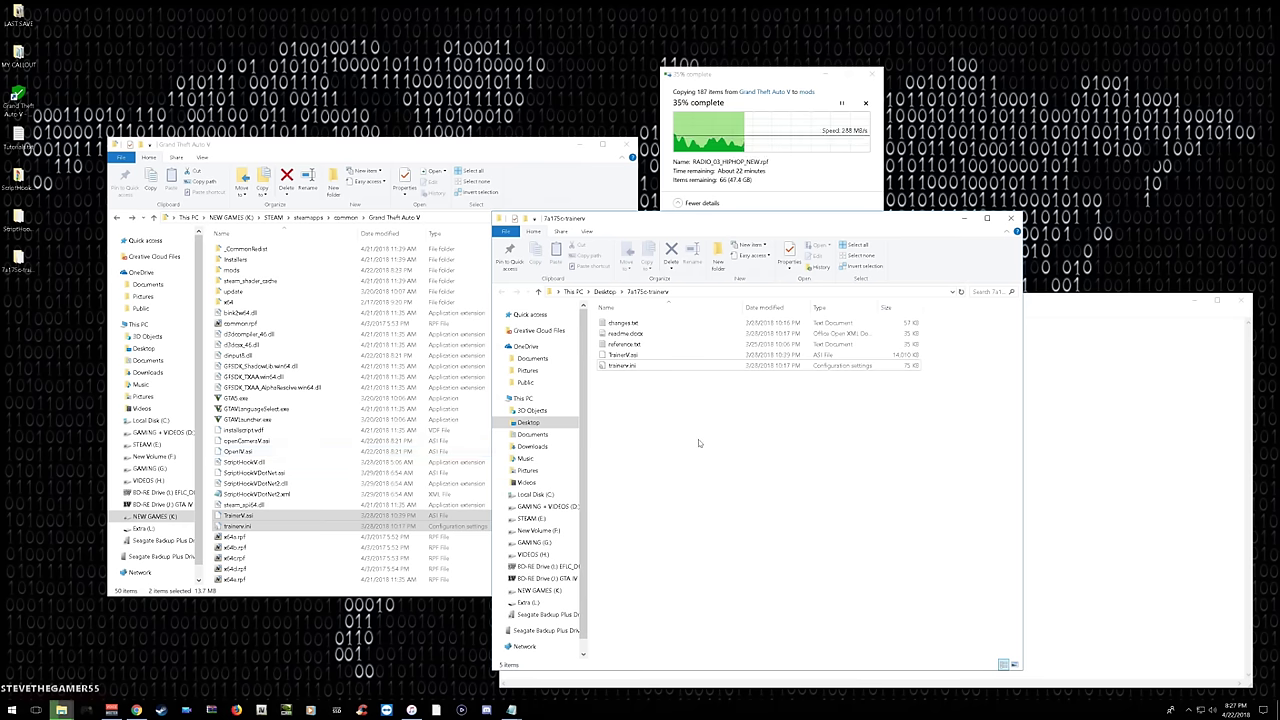
{"action": "left_click", "coordinate": [1013, 220]}
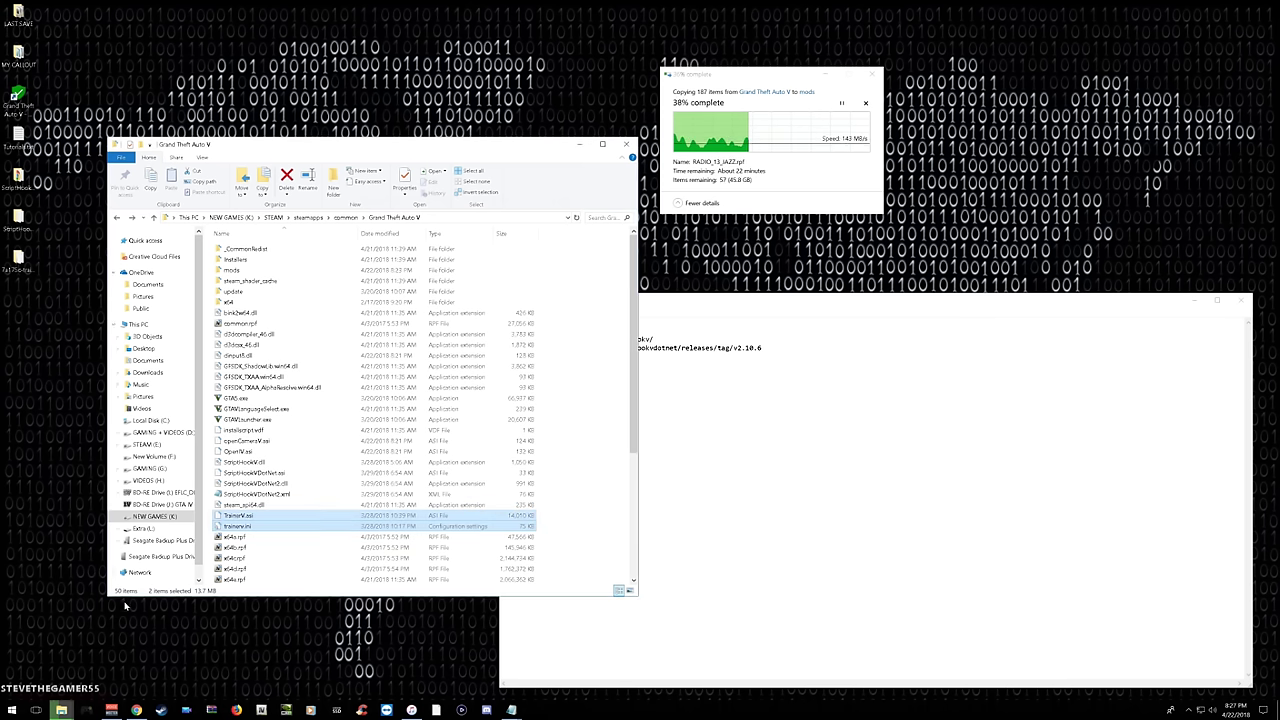
Copy the Simple Trainer for GTA V page address from Chrome and add it below the last link in the Notepad list.
{"action": "left_click", "coordinate": [140, 710]}
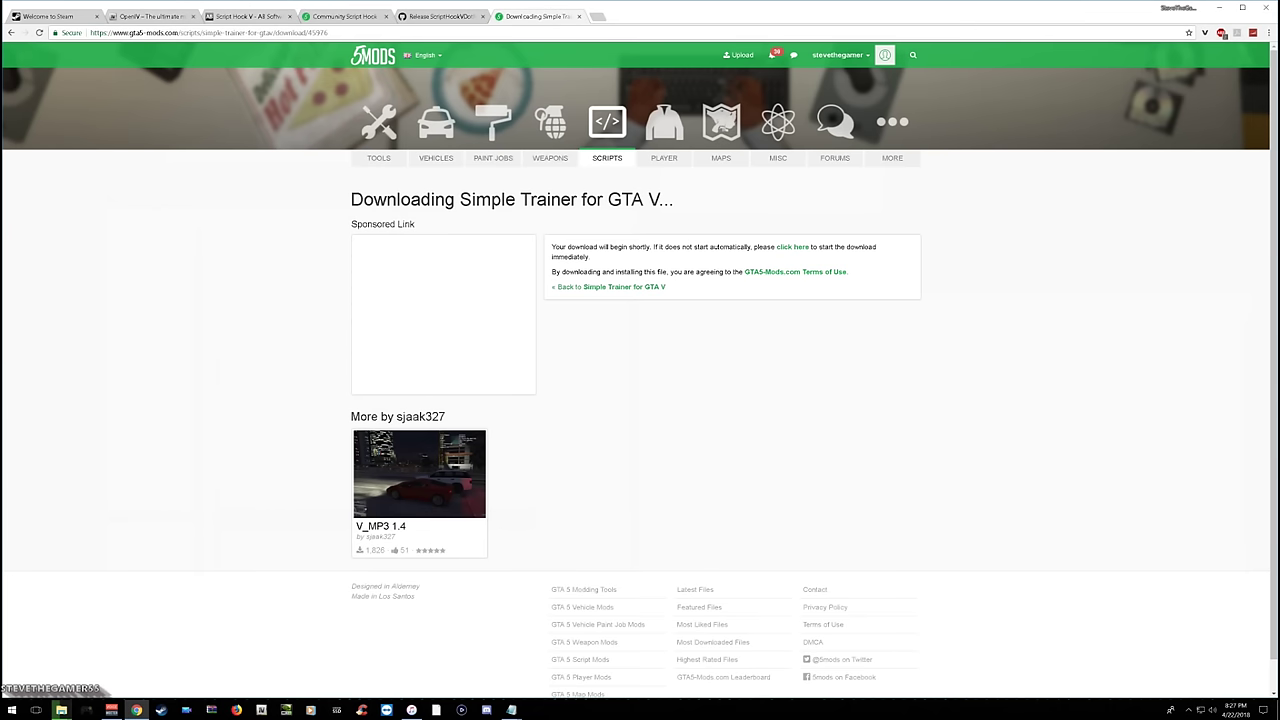
{"action": "left_click", "coordinate": [12, 33]}
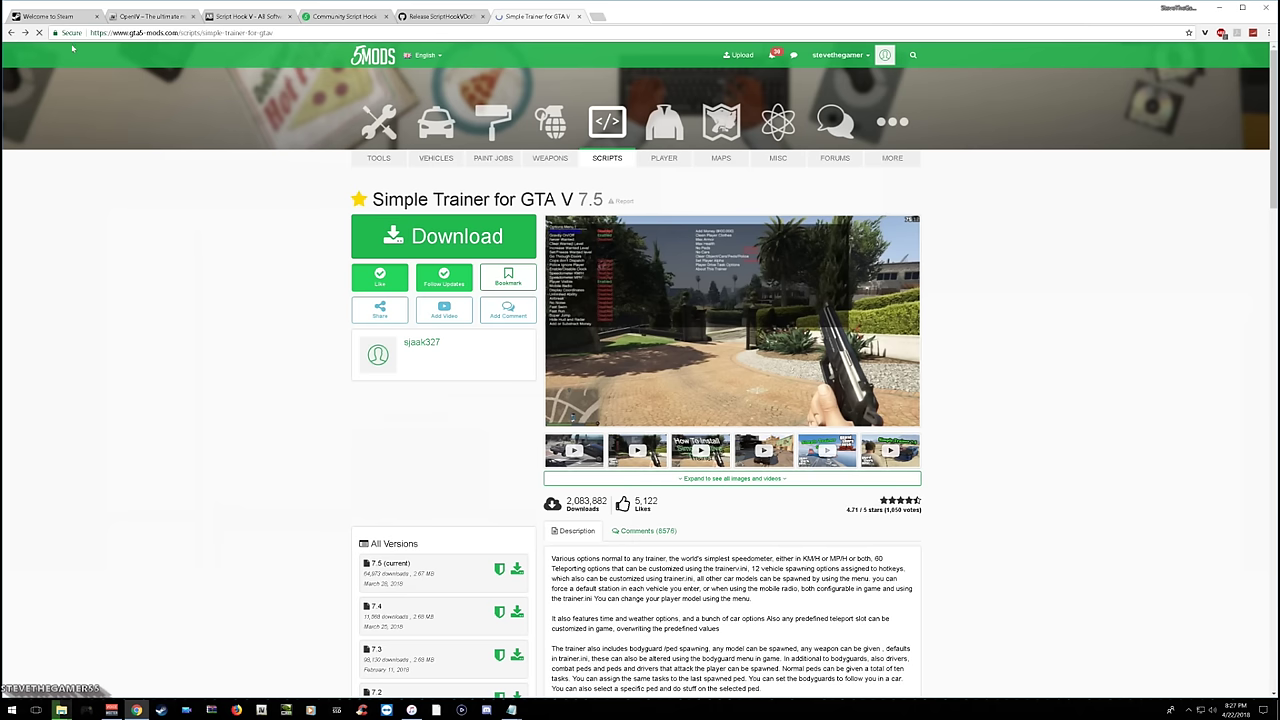
{"action": "left_click", "coordinate": [262, 33]}
{"action": "key", "text": "ctrl+c"}
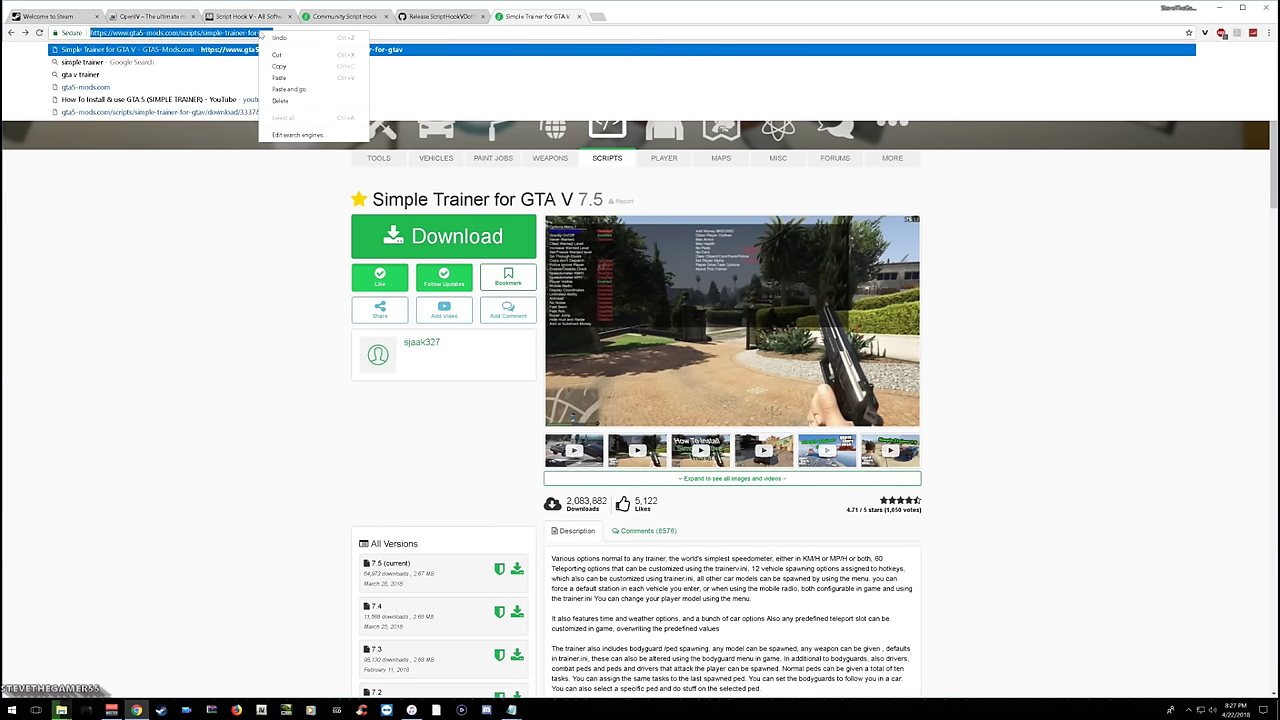
{"action": "right_click", "coordinate": [262, 33]}
{"action": "left_click", "coordinate": [290, 68]}
{"action": "left_click", "coordinate": [1219, 7]}
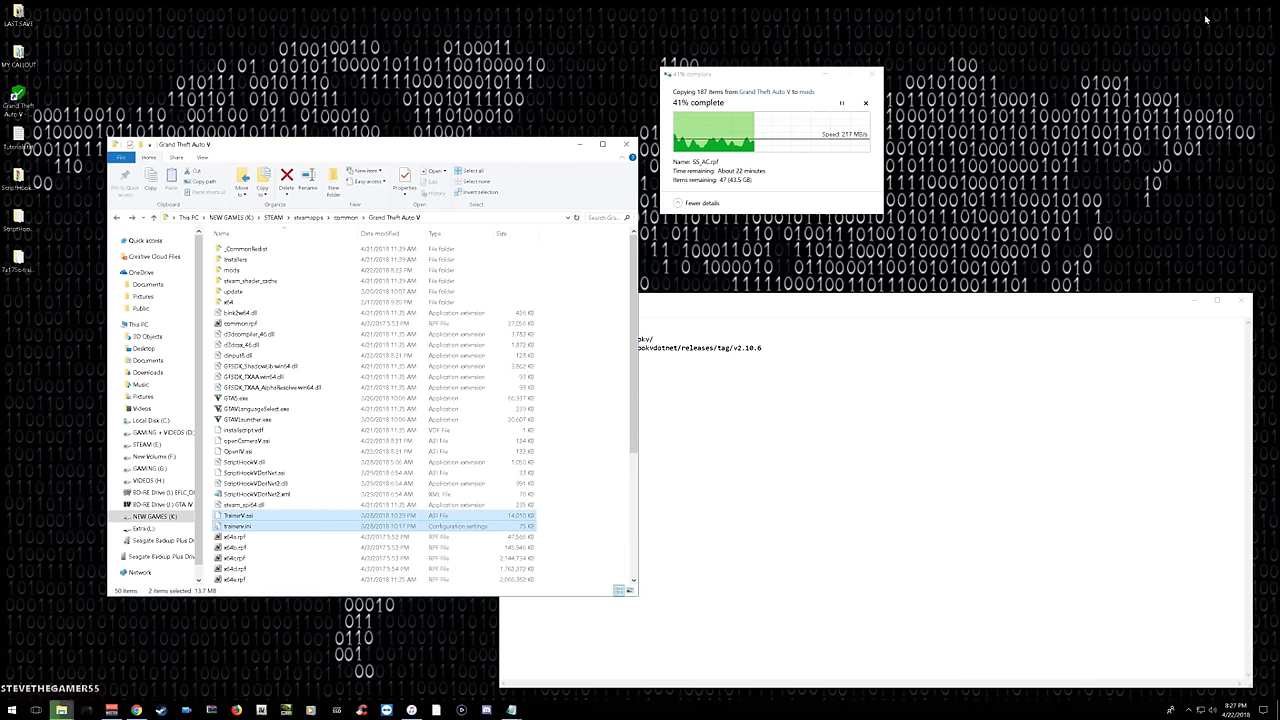
{"action": "key", "text": "alt+Tab"}
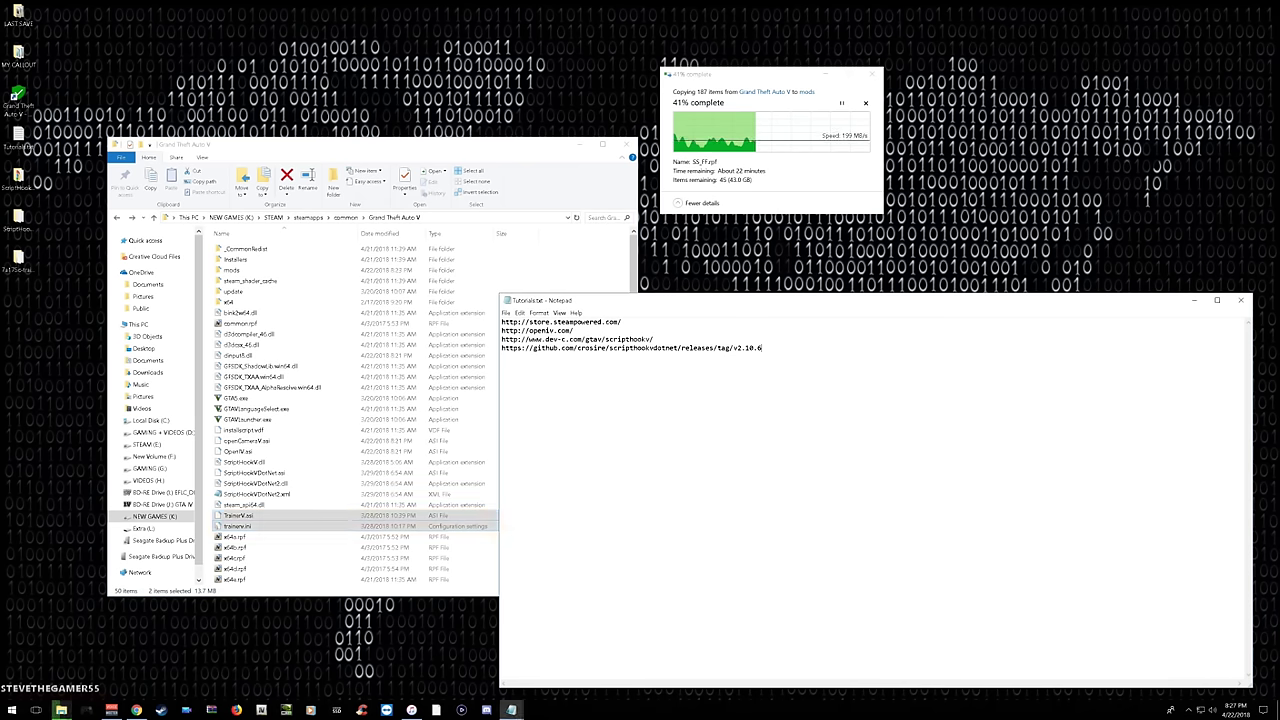
{"action": "key", "text": "ctrl+v"}
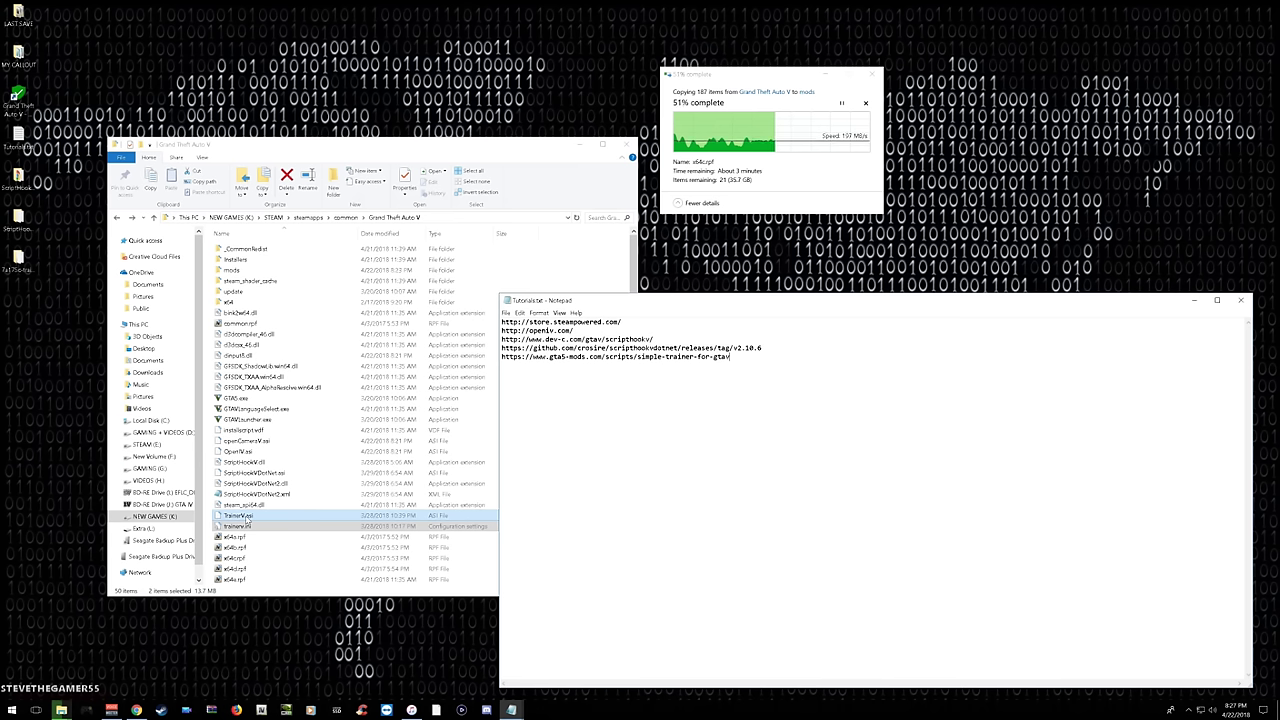
Switch to Chrome, search Google for "visualv gta 5" and open the VisualV page on GTA5-Mods.com.
{"action": "left_click", "coordinate": [136, 710]}
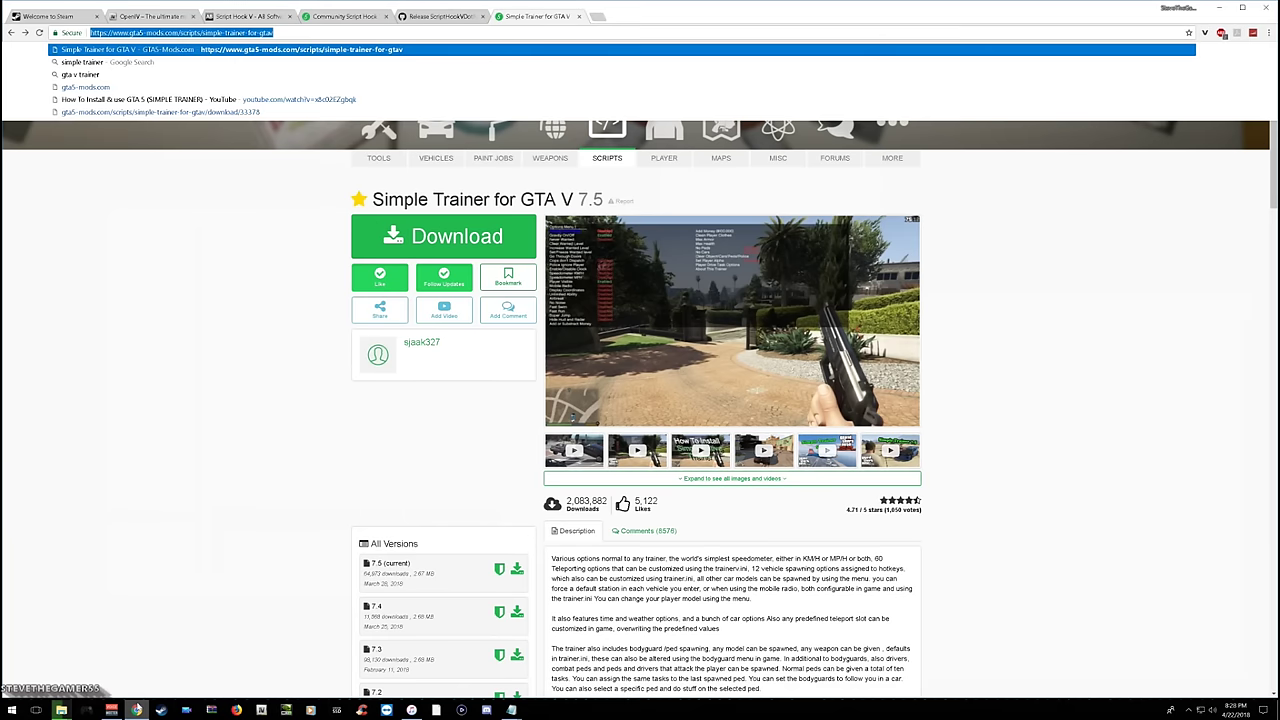
{"action": "left_click", "coordinate": [211, 267]}
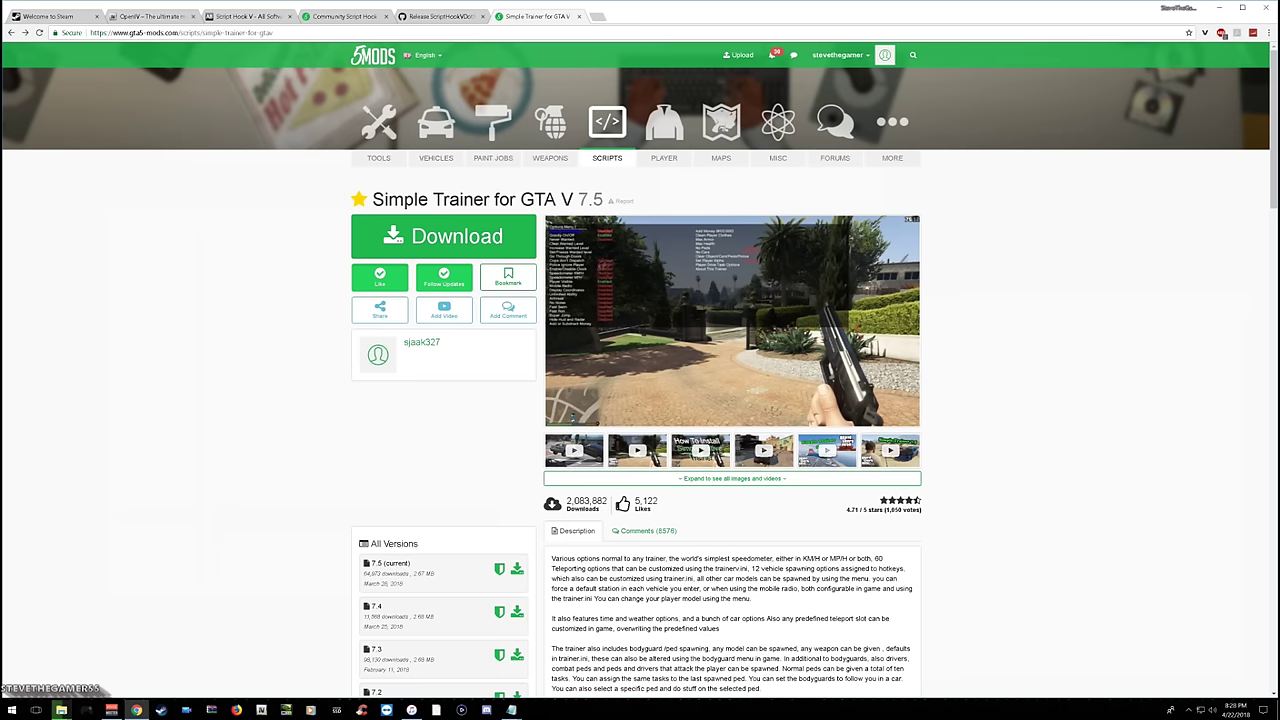
{"action": "left_click", "coordinate": [10, 33]}
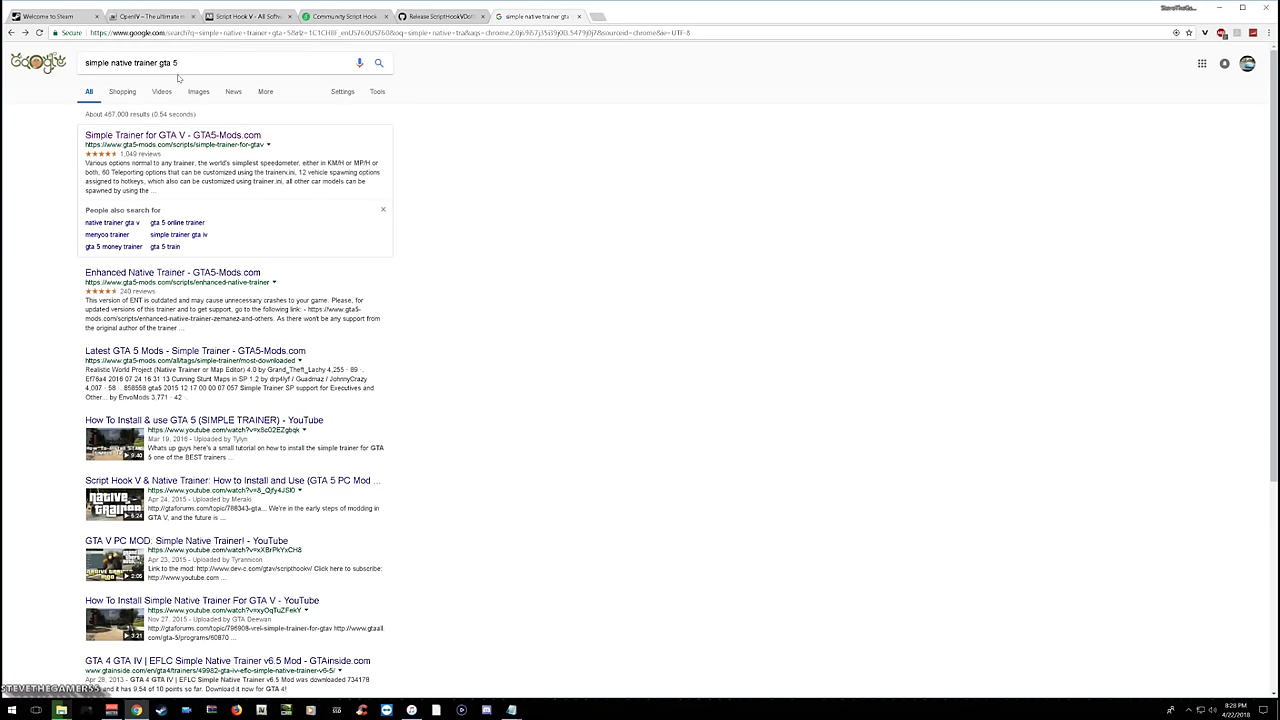
{"action": "left_click_drag", "start_coordinate": [160, 63], "coordinate": [48, 54]}
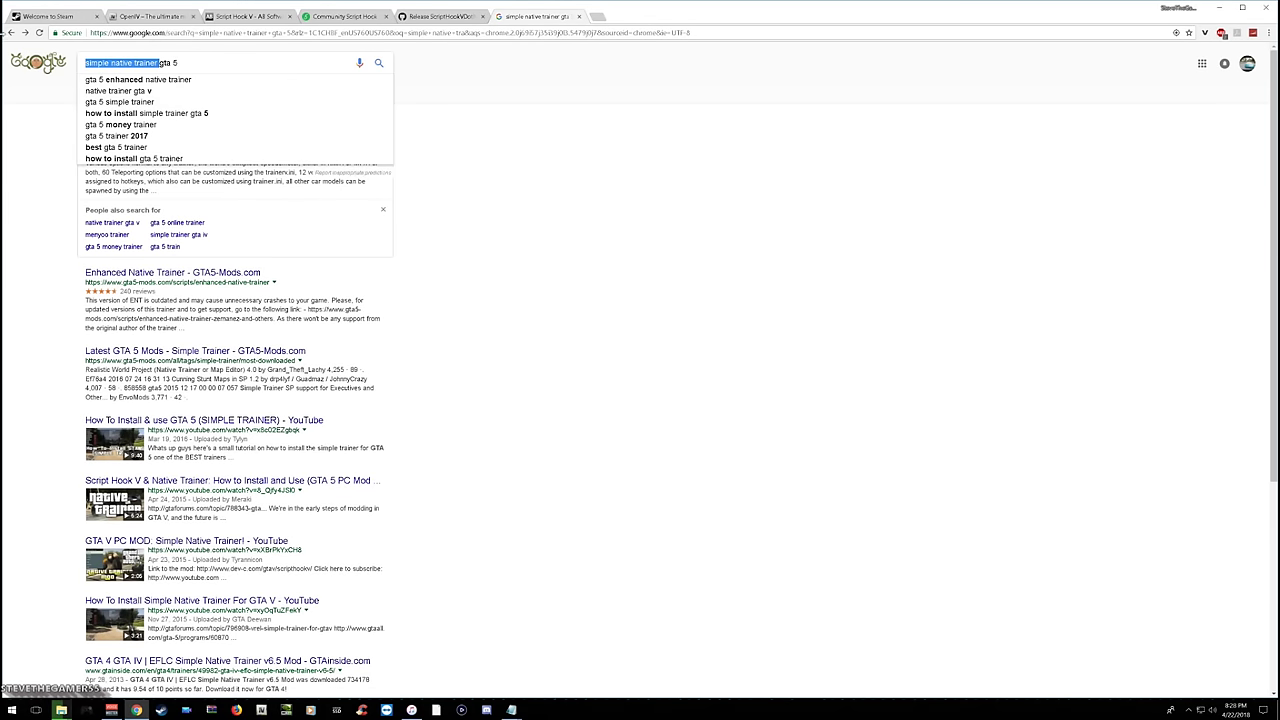
{"action": "type", "text": "visual"}
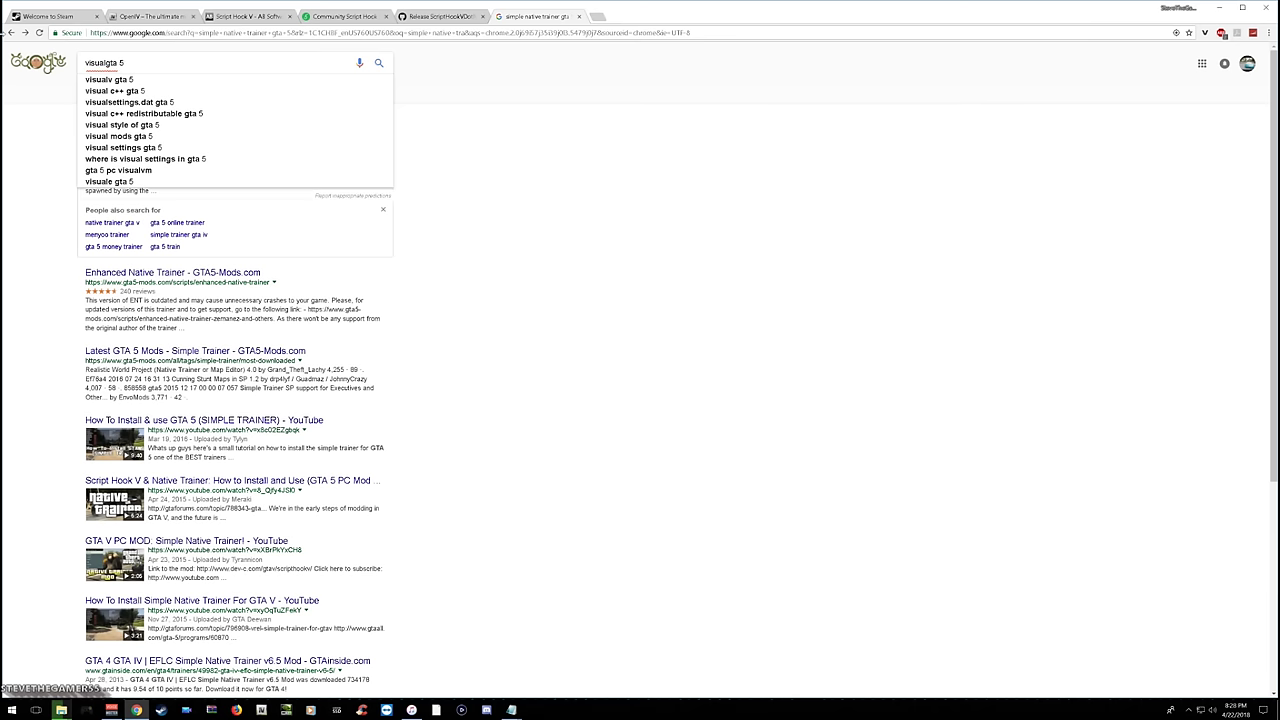
{"action": "key", "text": "Down"}
{"action": "key", "text": "Return"}
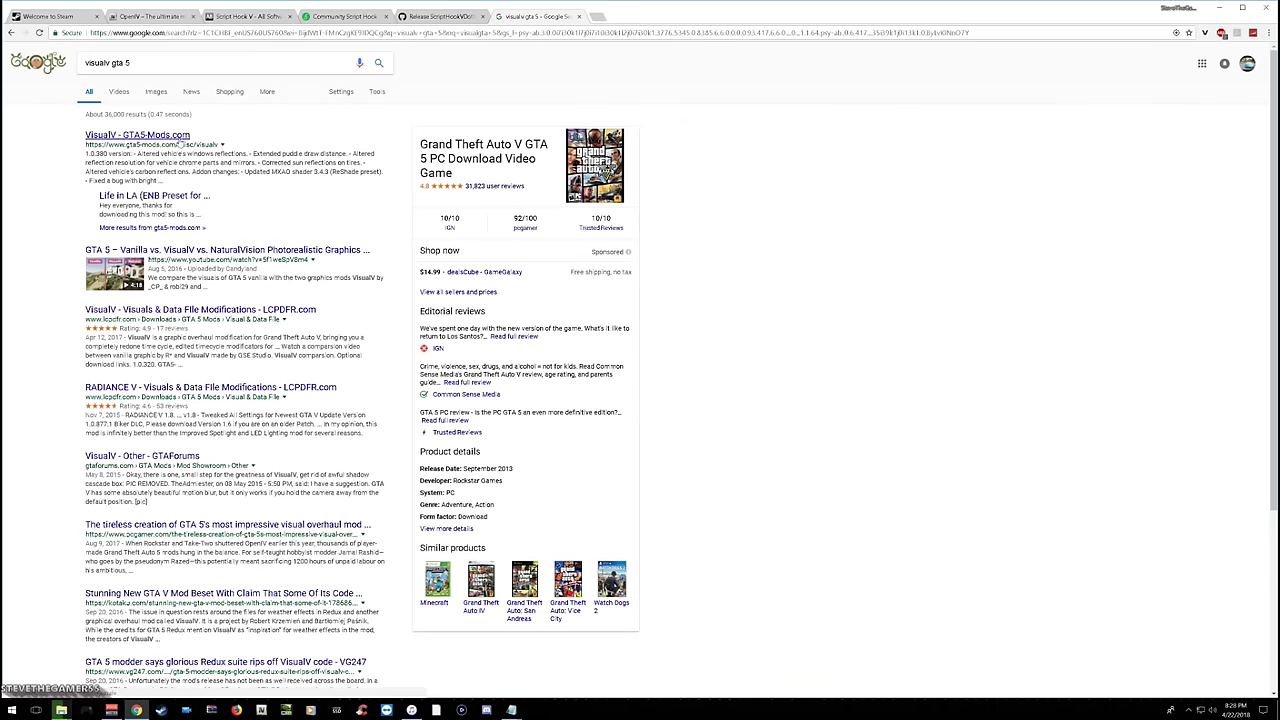
{"action": "left_click", "coordinate": [140, 135]}
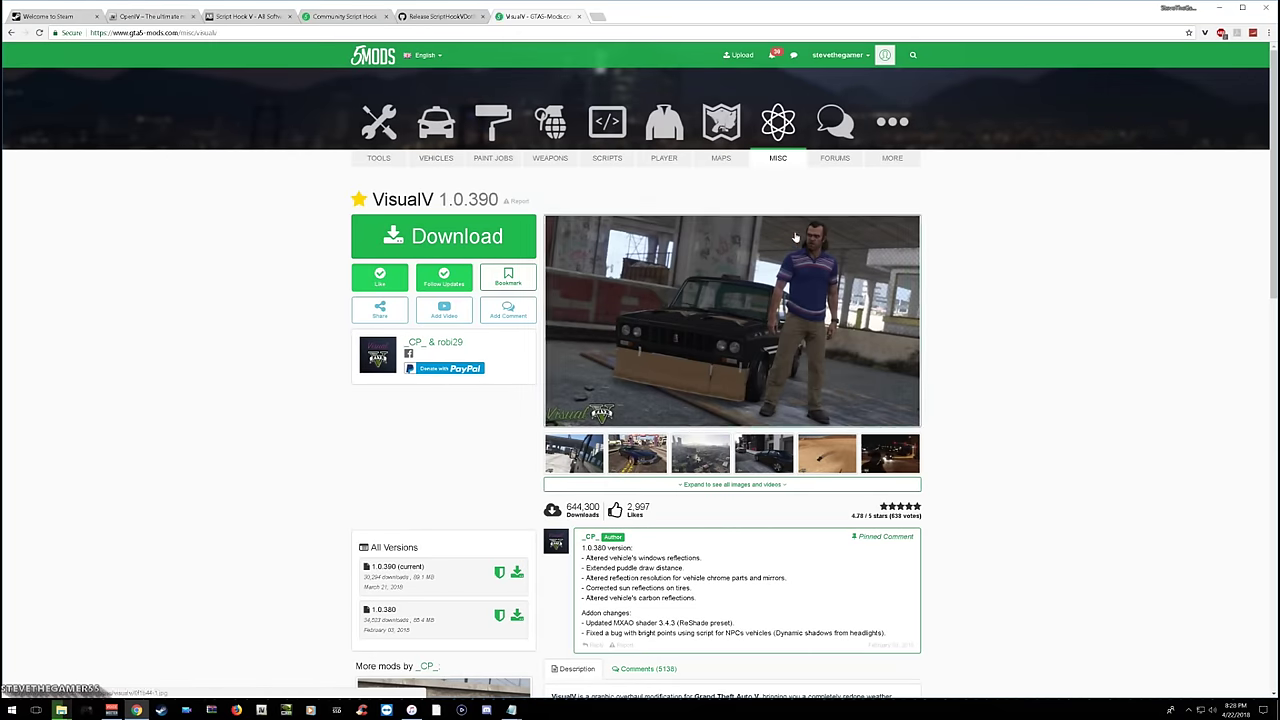
Look through the VisualV description and download version 1.0.390.
{"action": "scroll", "coordinate": [741, 262], "scroll_direction": "down", "scroll_amount": 2}
{"action": "scroll", "coordinate": [740, 254], "scroll_direction": "down", "scroll_amount": 10}
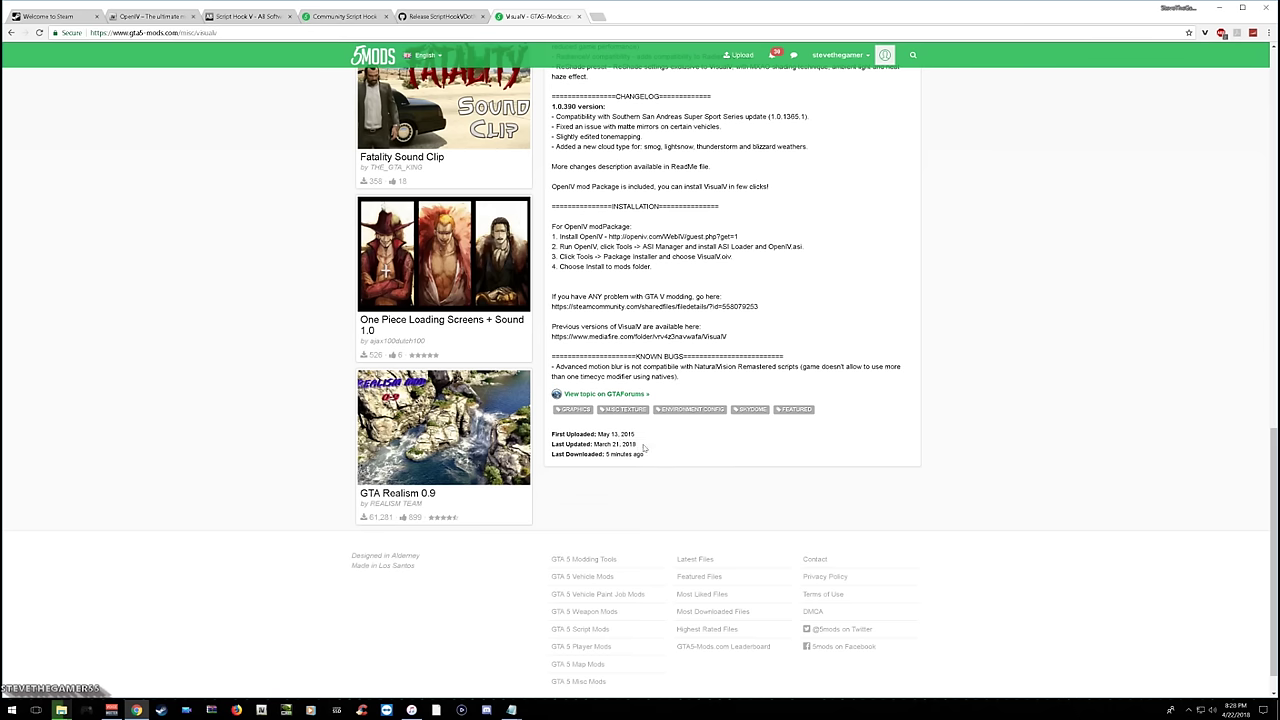
{"action": "scroll", "coordinate": [762, 460], "scroll_direction": "up", "scroll_amount": 15}
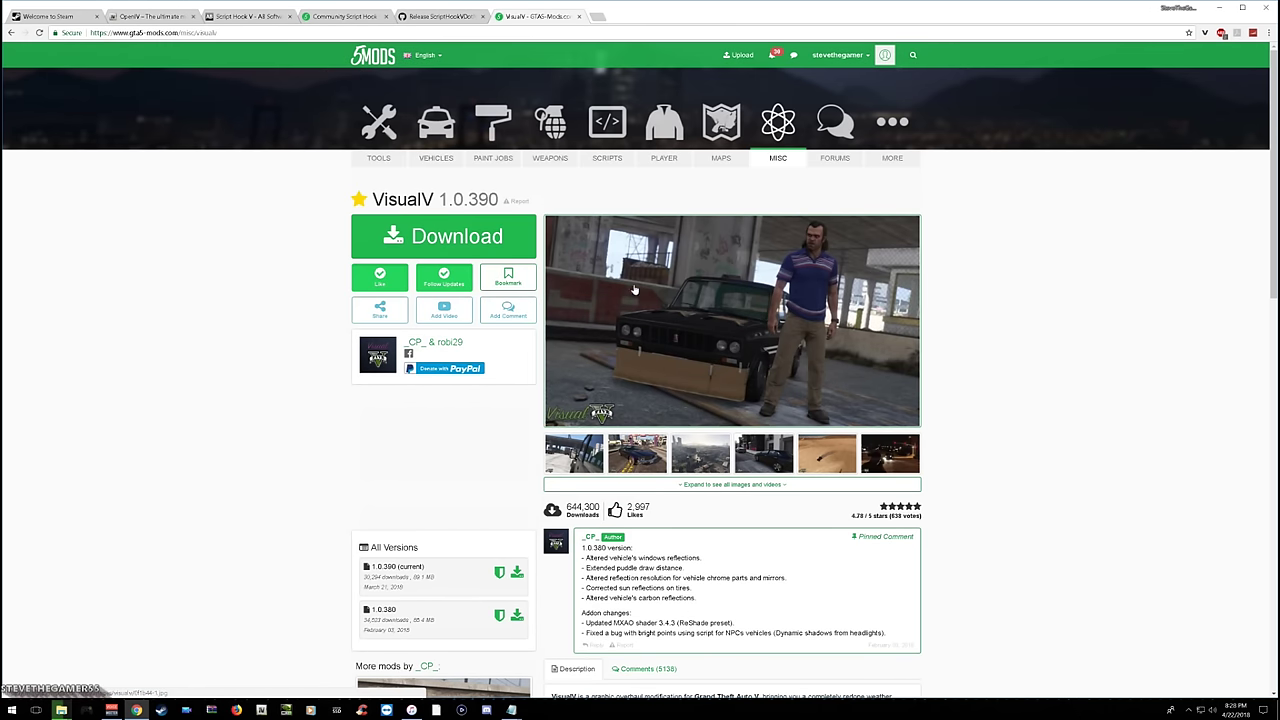
{"action": "left_click", "coordinate": [474, 232]}
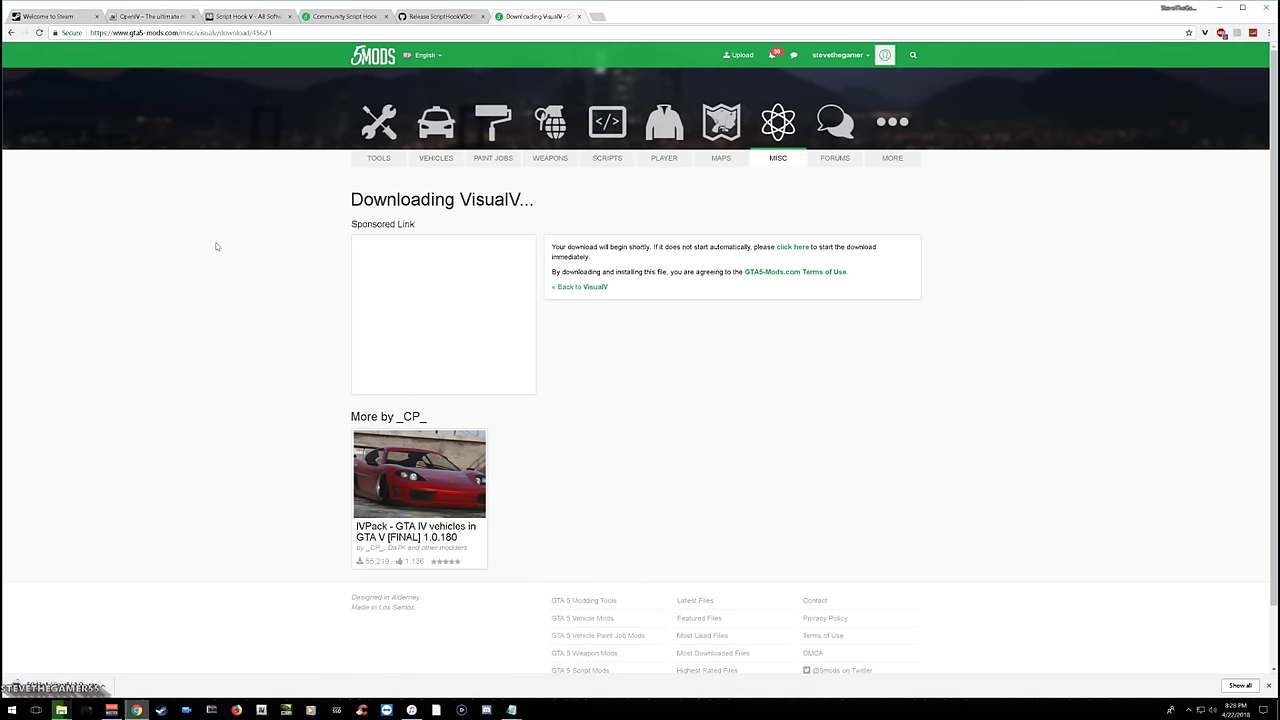
Return to the VisualV mod page and review its feature list, changelog and installation instructions.
{"action": "left_click", "coordinate": [12, 32]}
{"action": "scroll", "coordinate": [805, 392], "scroll_direction": "down", "scroll_amount": 4}
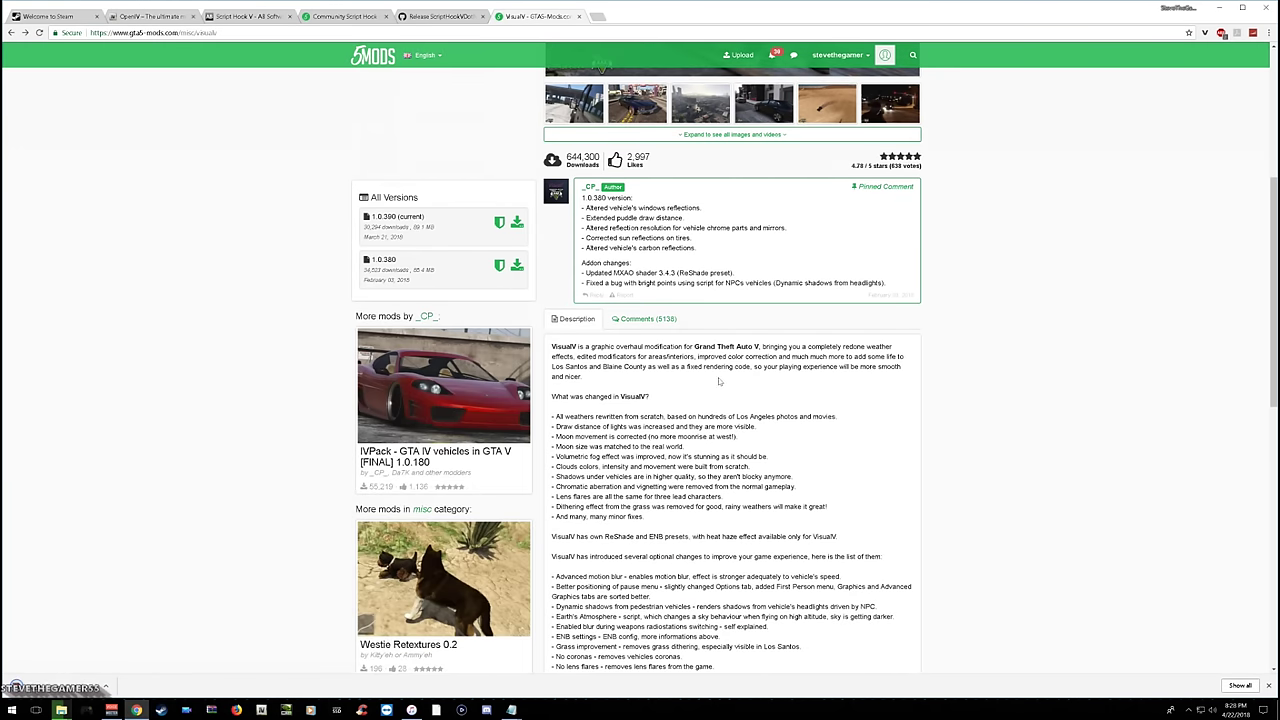
{"action": "scroll", "coordinate": [661, 381], "scroll_direction": "down", "scroll_amount": 5}
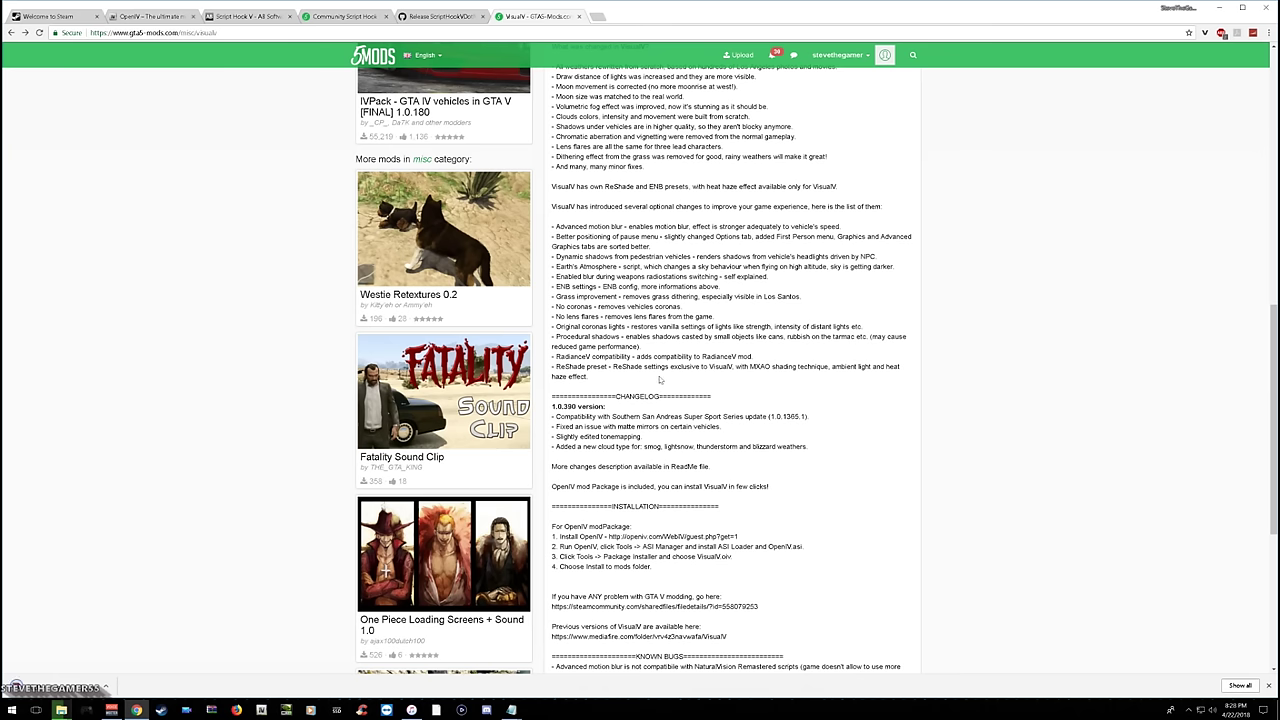
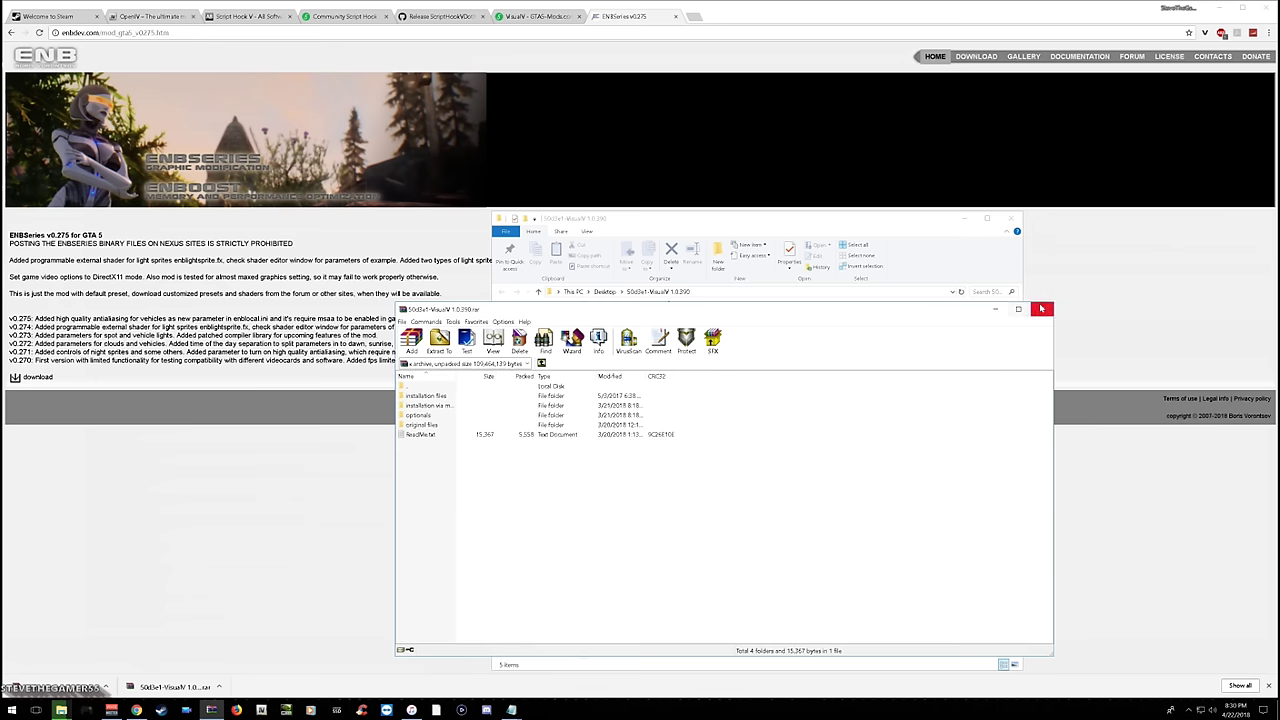
Close the VisualV archive, then extract the downloaded enbseries_gta5_v0275.zip to its own desktop folder and close that archive.
{"action": "left_click", "coordinate": [1041, 309]}
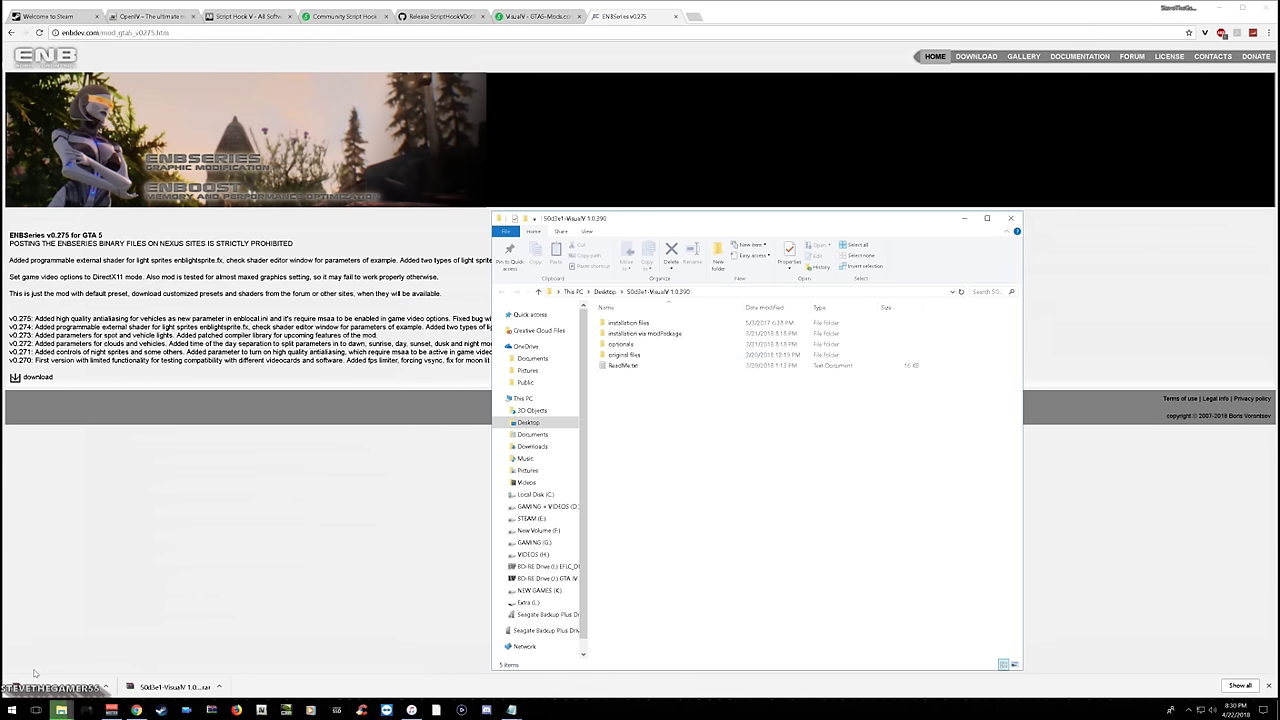
{"action": "left_click", "coordinate": [70, 688]}
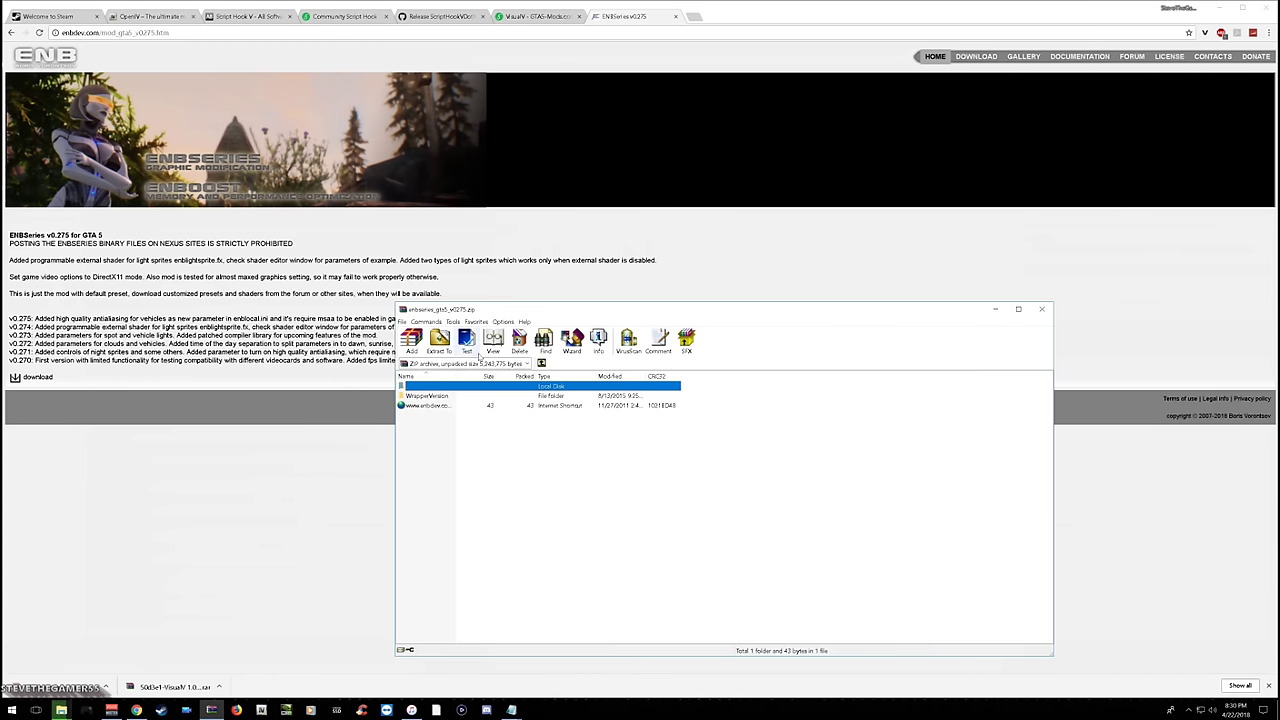
{"action": "left_click", "coordinate": [572, 340]}
{"action": "left_click", "coordinate": [690, 552]}
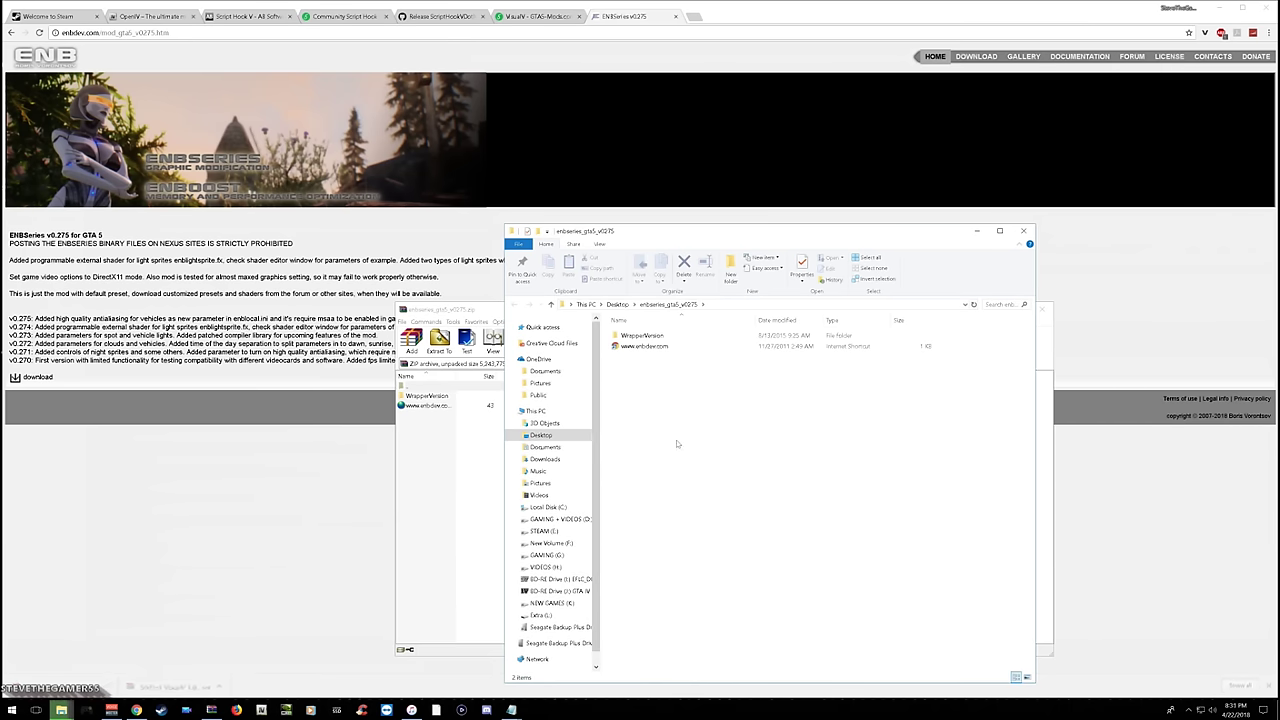
{"action": "left_click", "coordinate": [458, 511]}
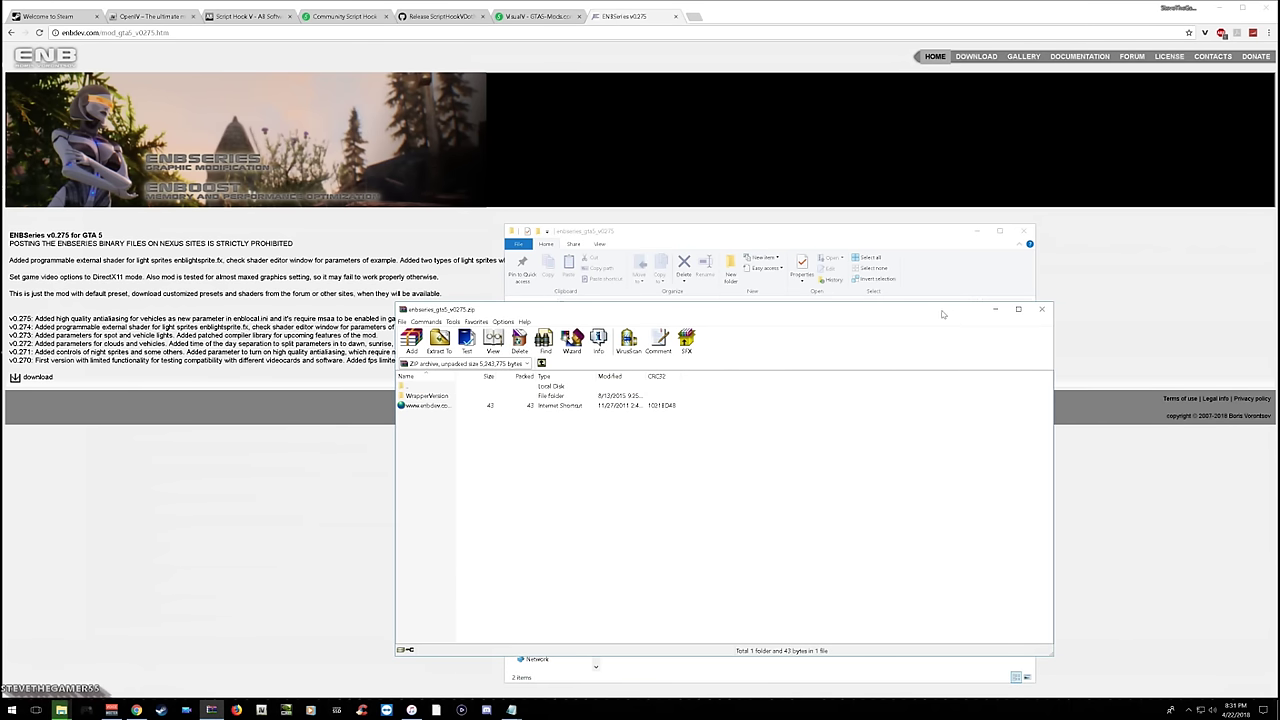
{"action": "left_click", "coordinate": [1046, 309]}
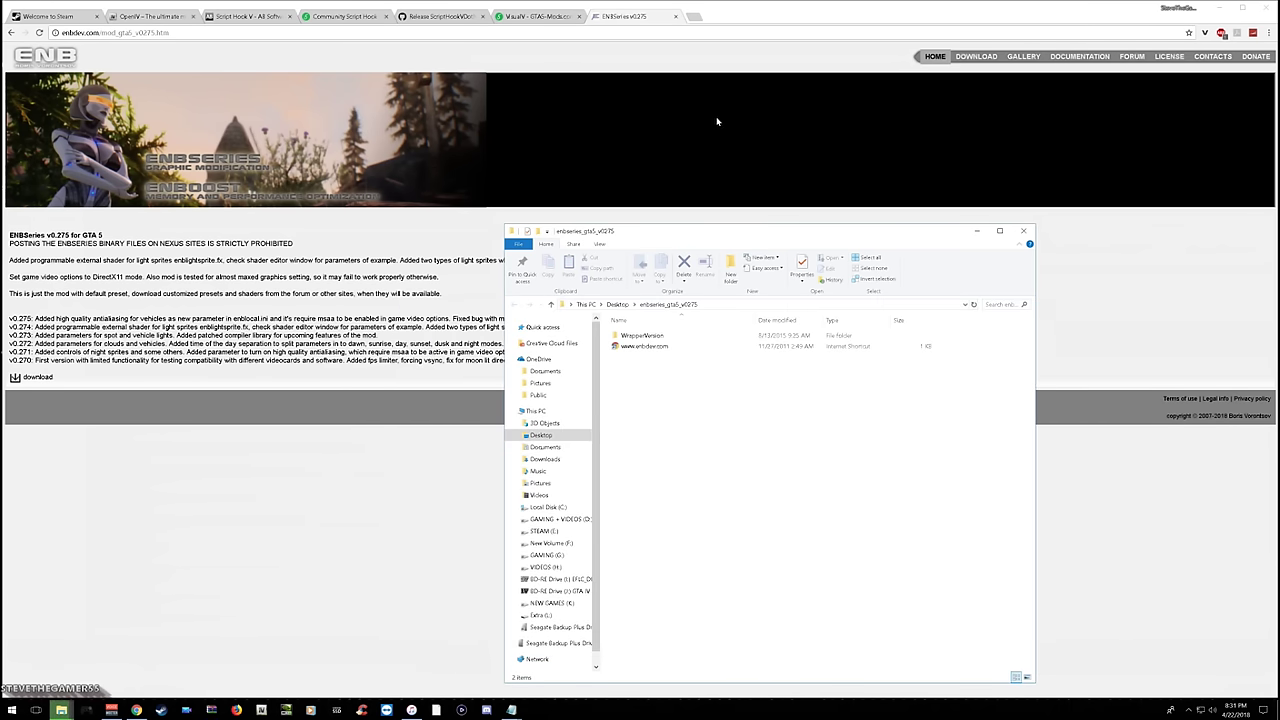
Copy the ENBSeries v0.275 page address and add it below the last link in the Notepad list.
{"action": "left_click", "coordinate": [157, 33]}
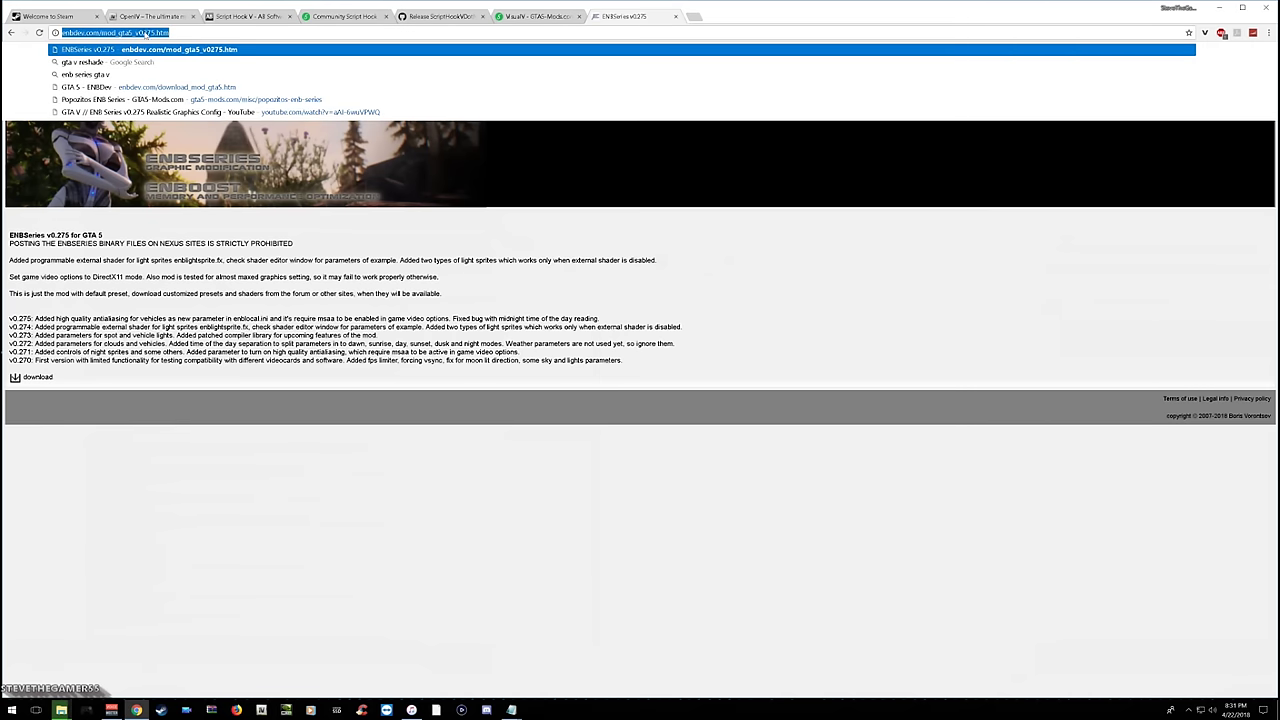
{"action": "right_click", "coordinate": [147, 33]}
{"action": "left_click", "coordinate": [180, 66]}
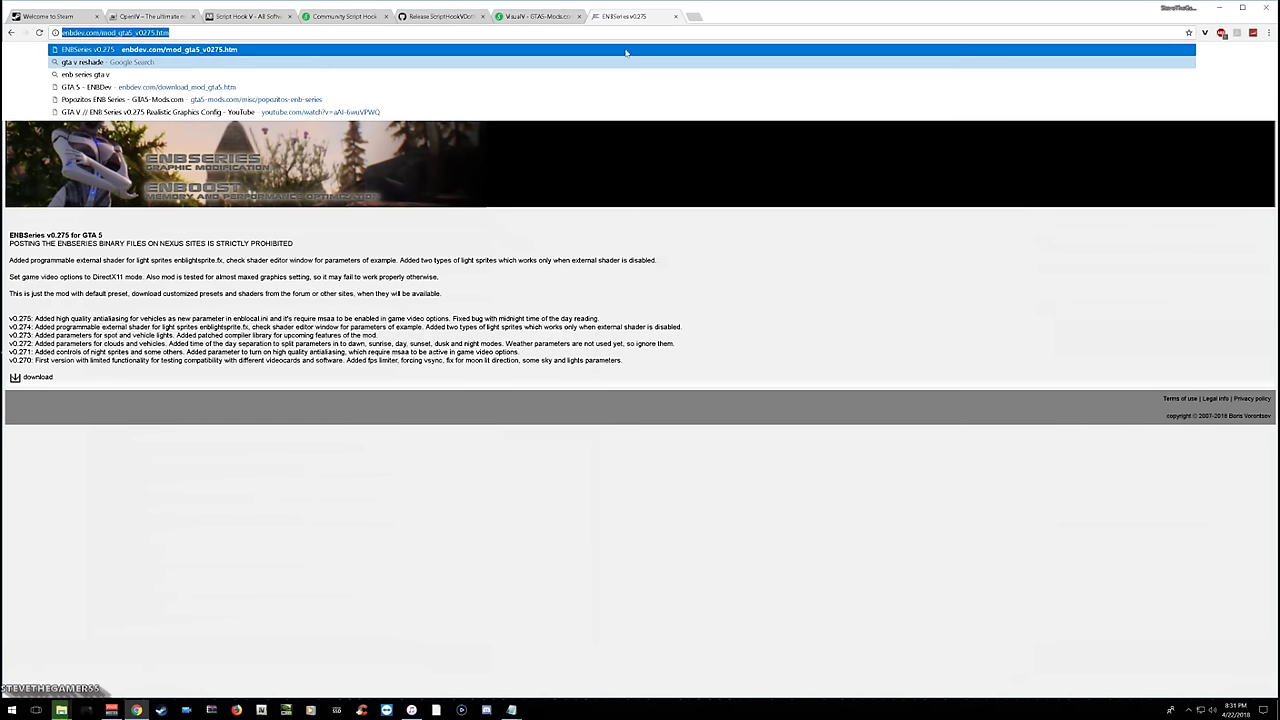
{"action": "left_click", "coordinate": [1219, 7]}
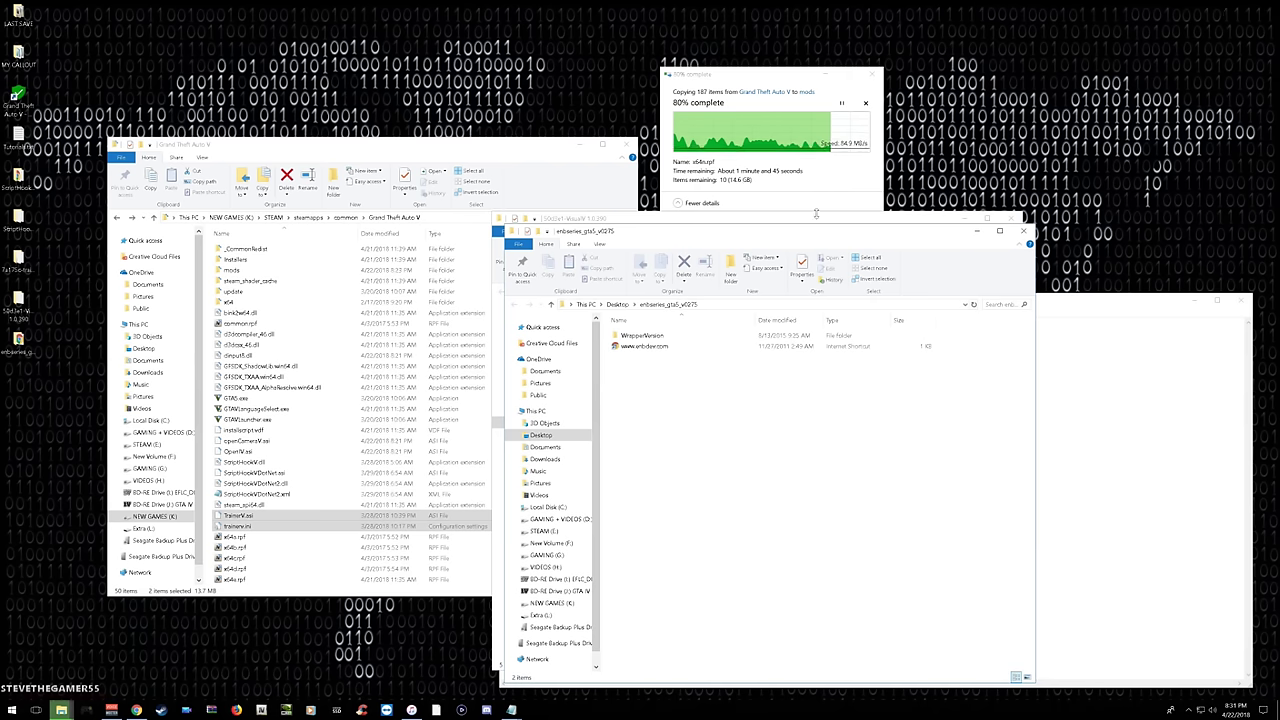
{"action": "left_click", "coordinate": [511, 710]}
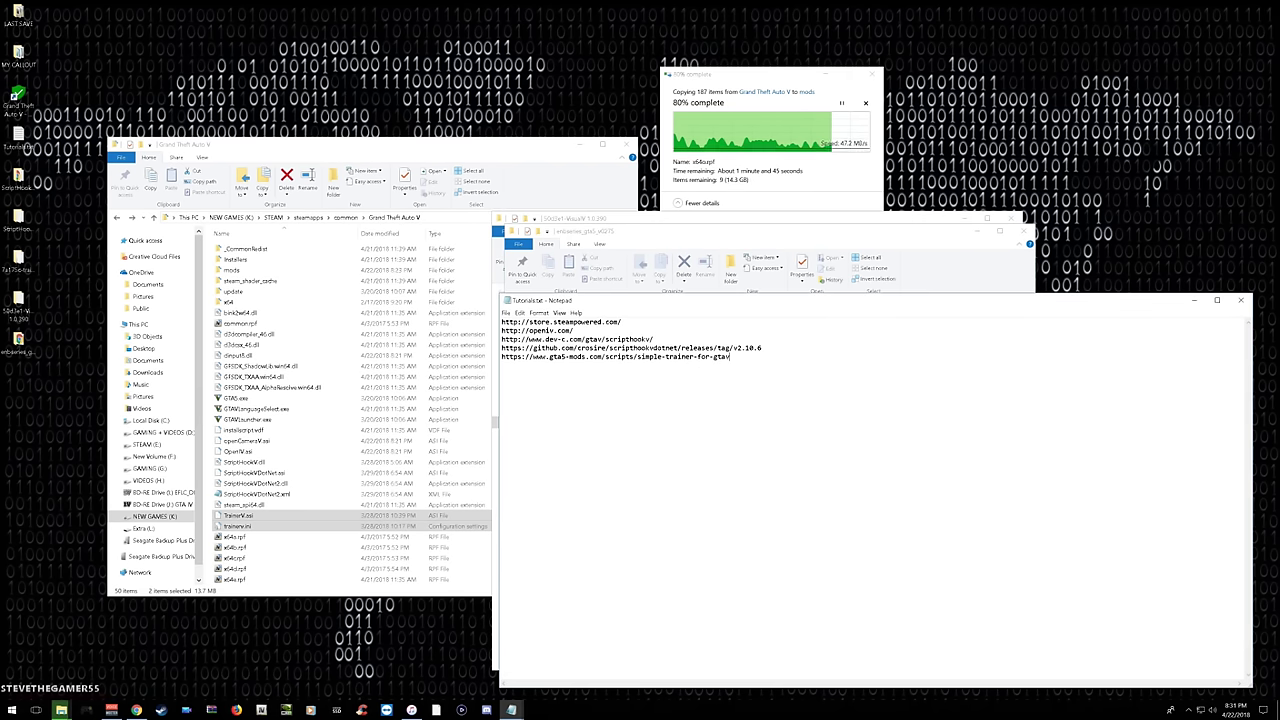
{"action": "key", "text": "Return"}
{"action": "key", "text": "ctrl+v"}
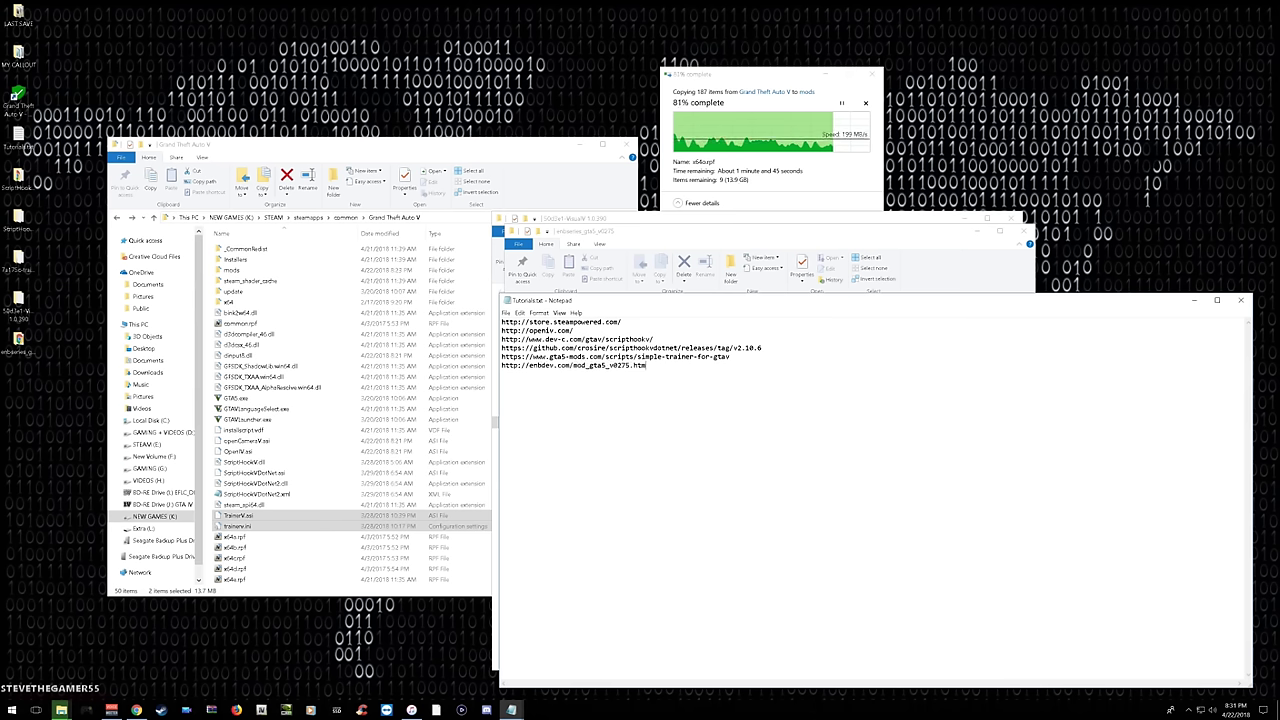
Copy the VisualV page address from Chrome and insert it in the Notepad list between the Simple Trainer and ENBSeries links.
{"action": "left_click", "coordinate": [136, 710]}
{"action": "left_click", "coordinate": [528, 17]}
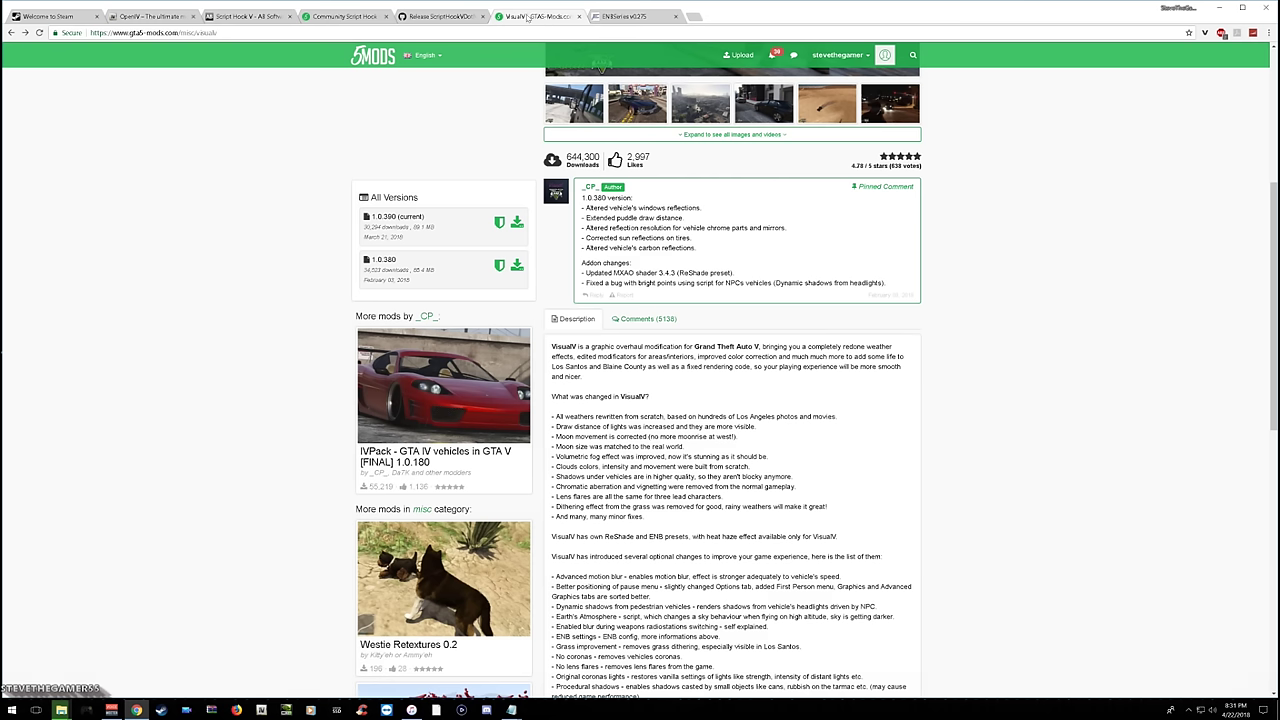
{"action": "left_click", "coordinate": [184, 33]}
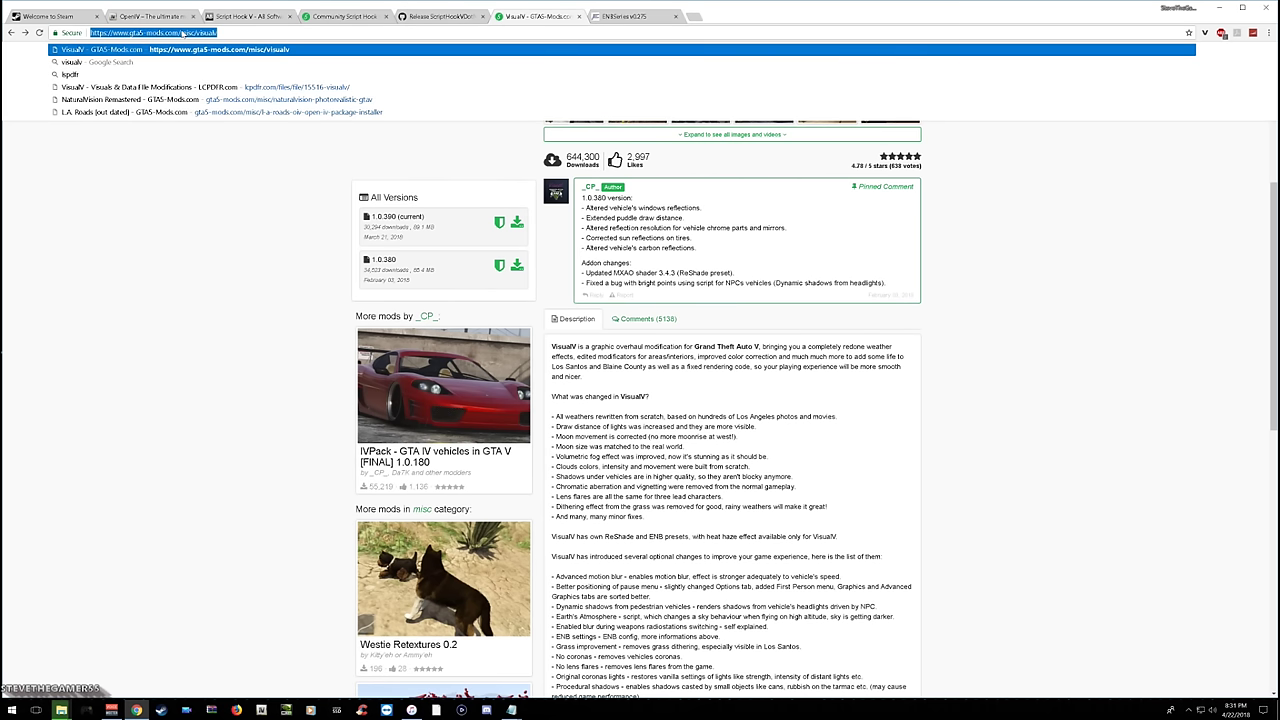
{"action": "right_click", "coordinate": [184, 33]}
{"action": "left_click", "coordinate": [205, 78]}
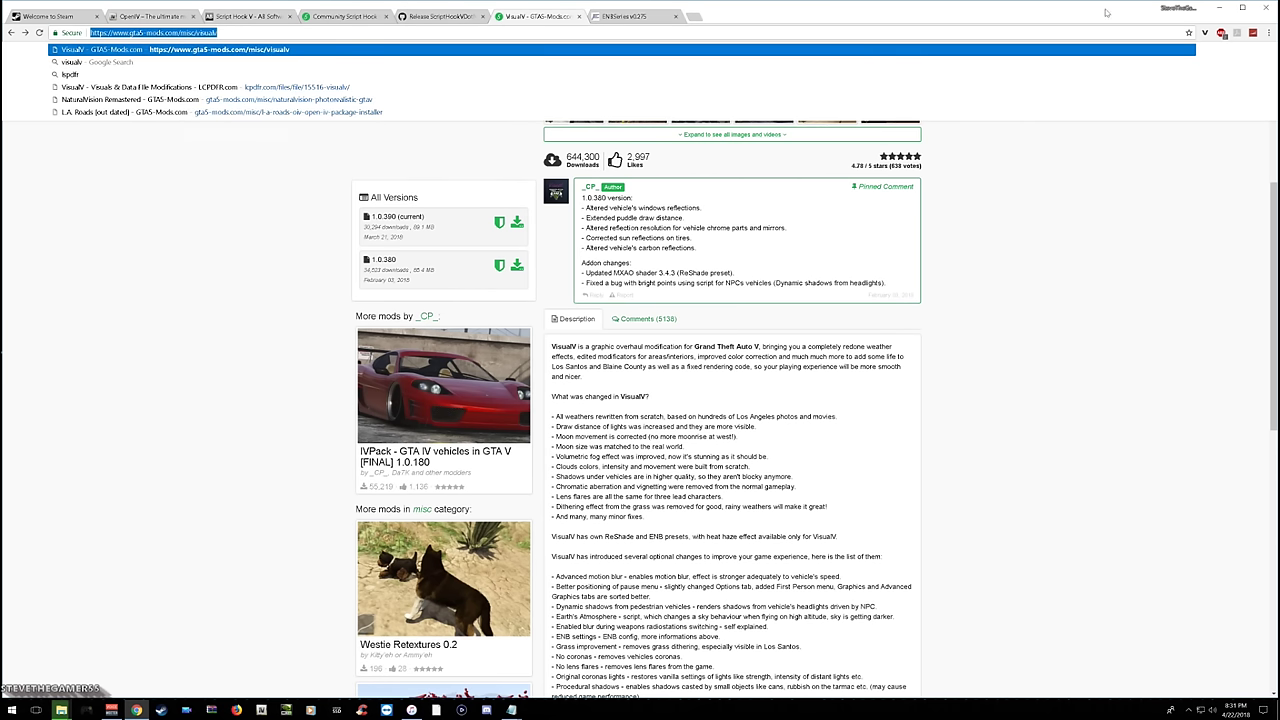
{"action": "left_click", "coordinate": [1219, 8]}
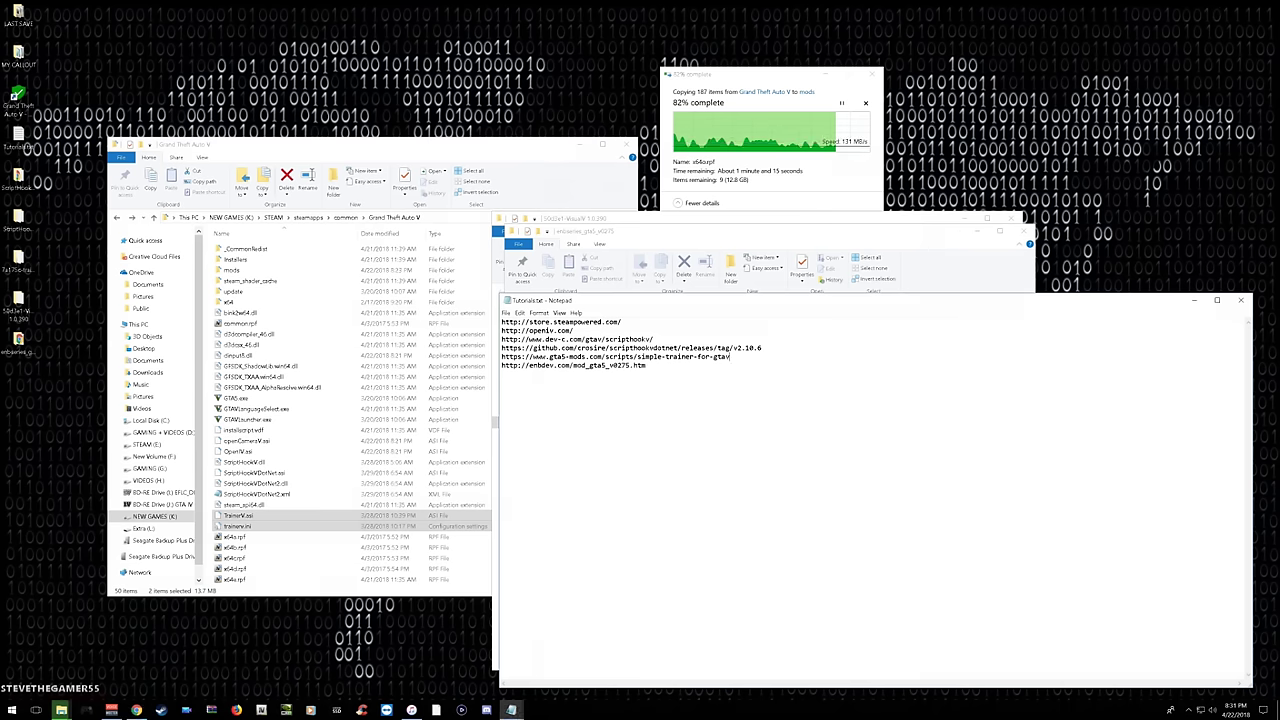
{"action": "key", "text": "Return"}
{"action": "key", "text": "ctrl+v"}
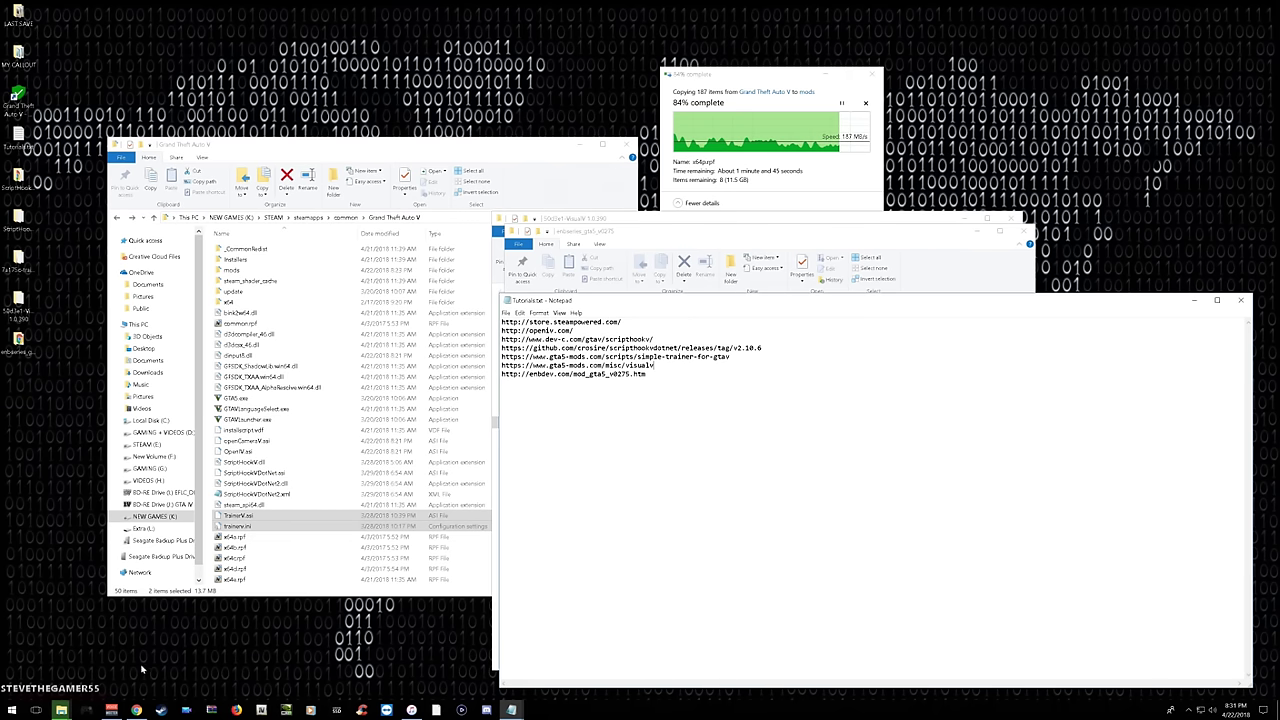
Copy d3d11.dll, d3dcompiler_46e.dll, enblightsprite.fx, enblocal.ini and enbseries.ini from the extracted WrapperVersion folder into the Grand Theft Auto V folder.
{"action": "left_click", "coordinate": [61, 710]}
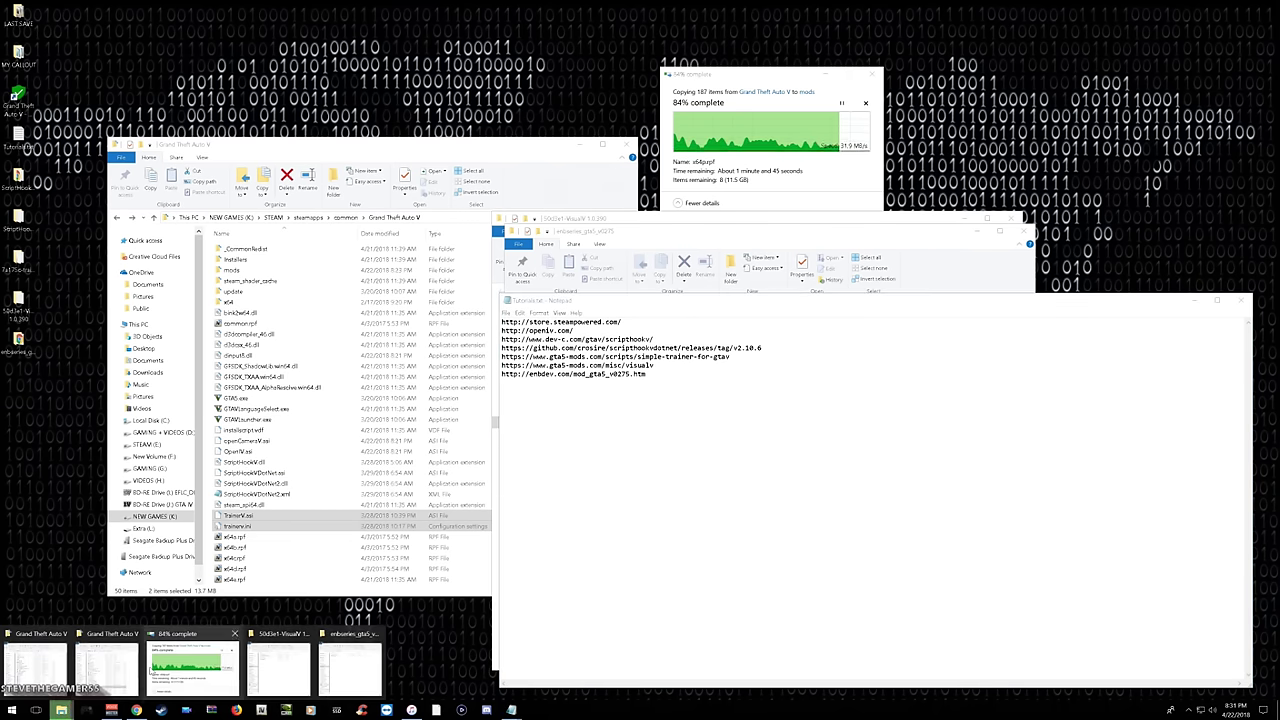
{"action": "left_click", "coordinate": [296, 669]}
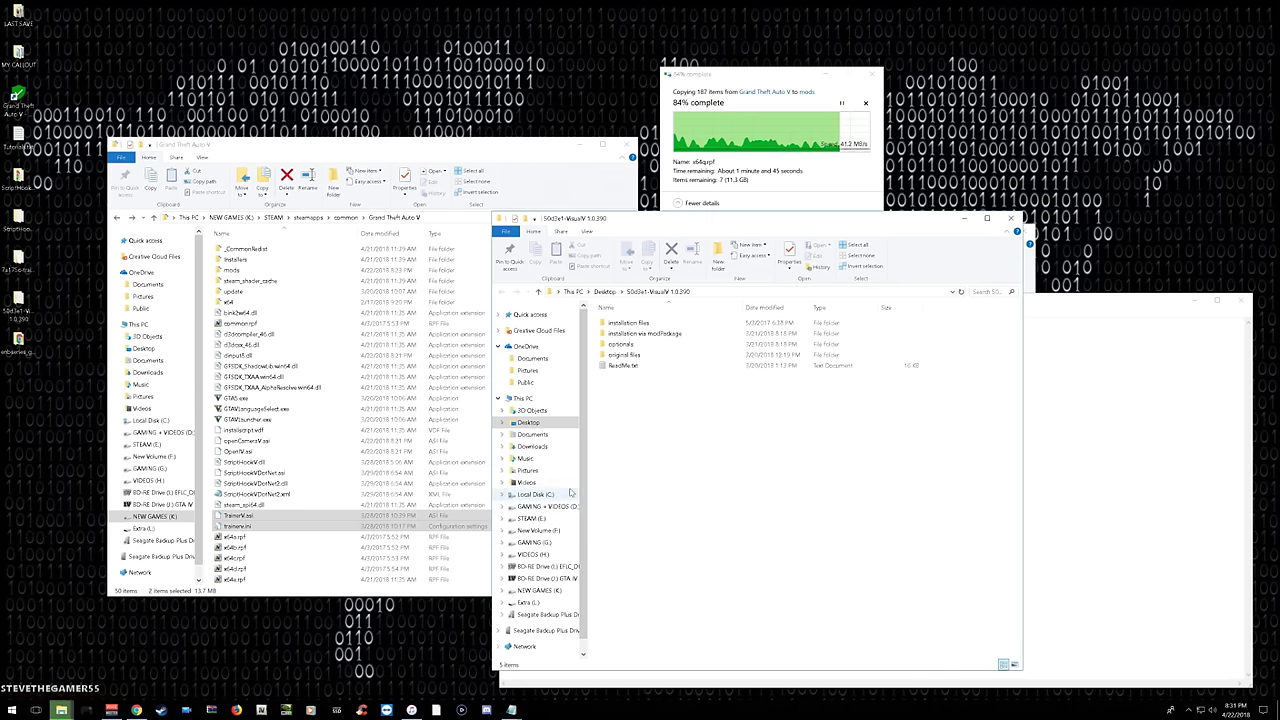
{"action": "left_click", "coordinate": [61, 710]}
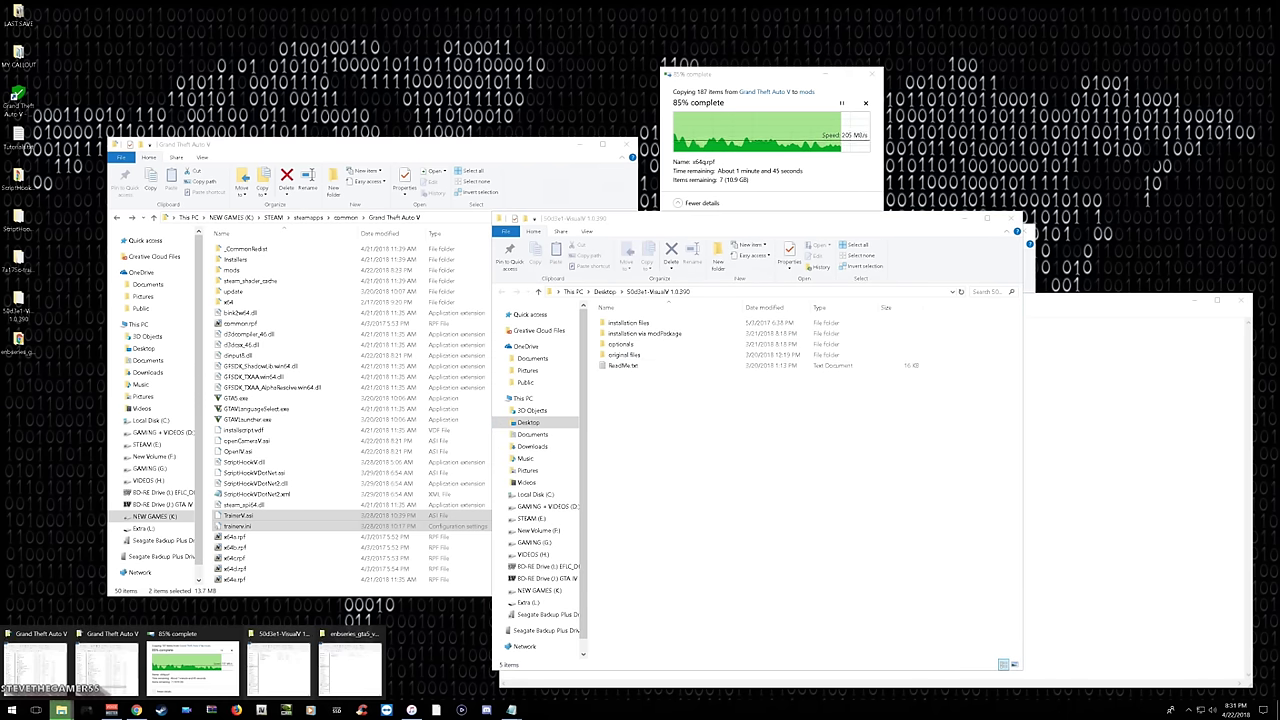
{"action": "left_click", "coordinate": [361, 672]}
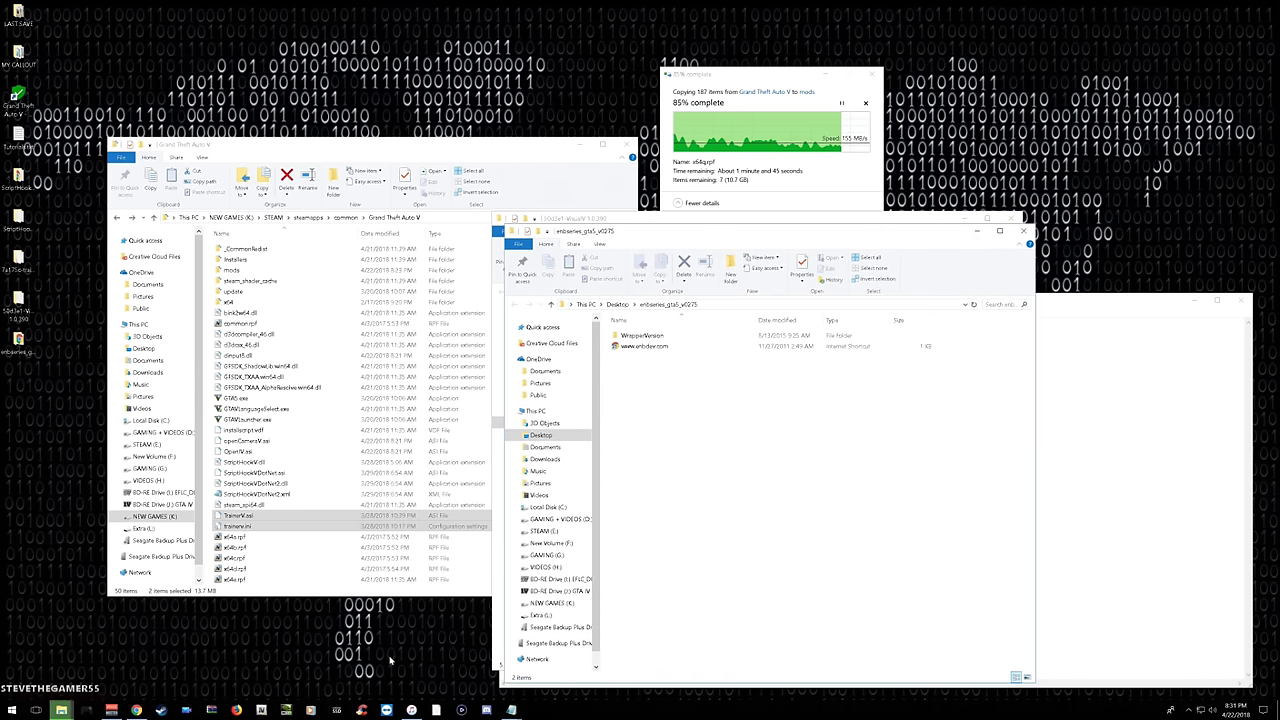
{"action": "double_click", "coordinate": [641, 335]}
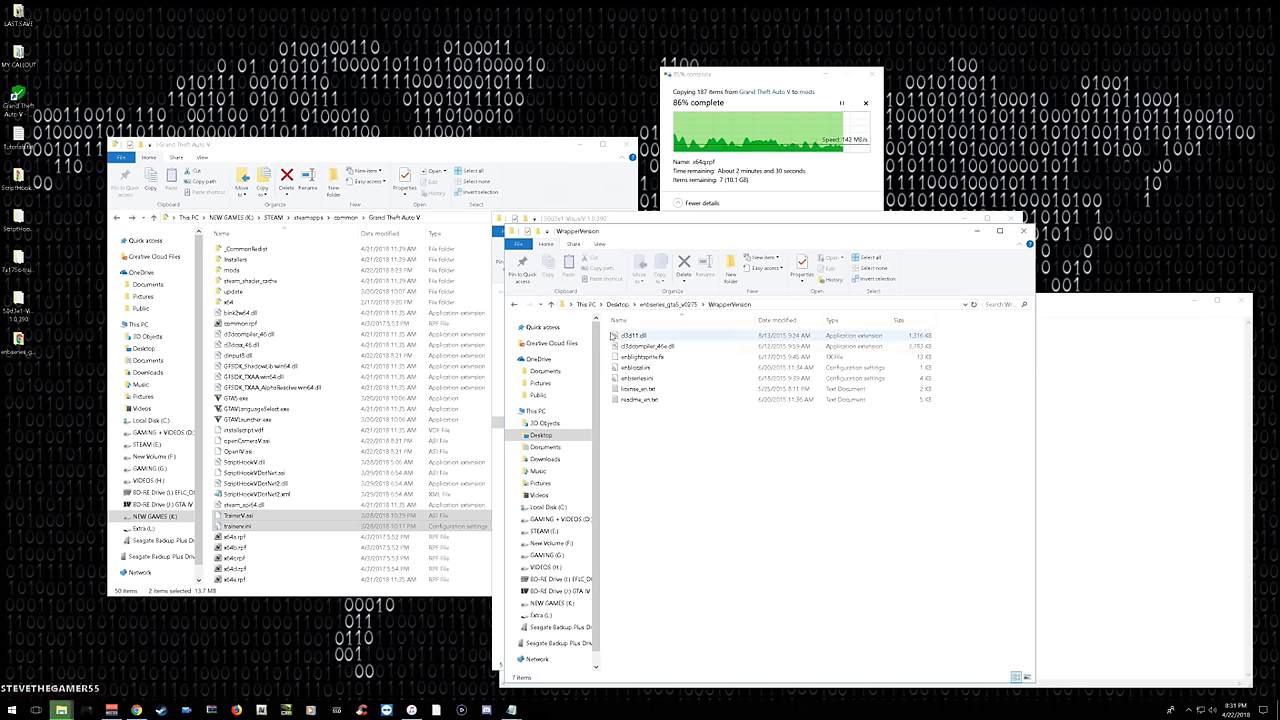
{"action": "left_click_drag", "start_coordinate": [608, 338], "coordinate": [337, 444]}
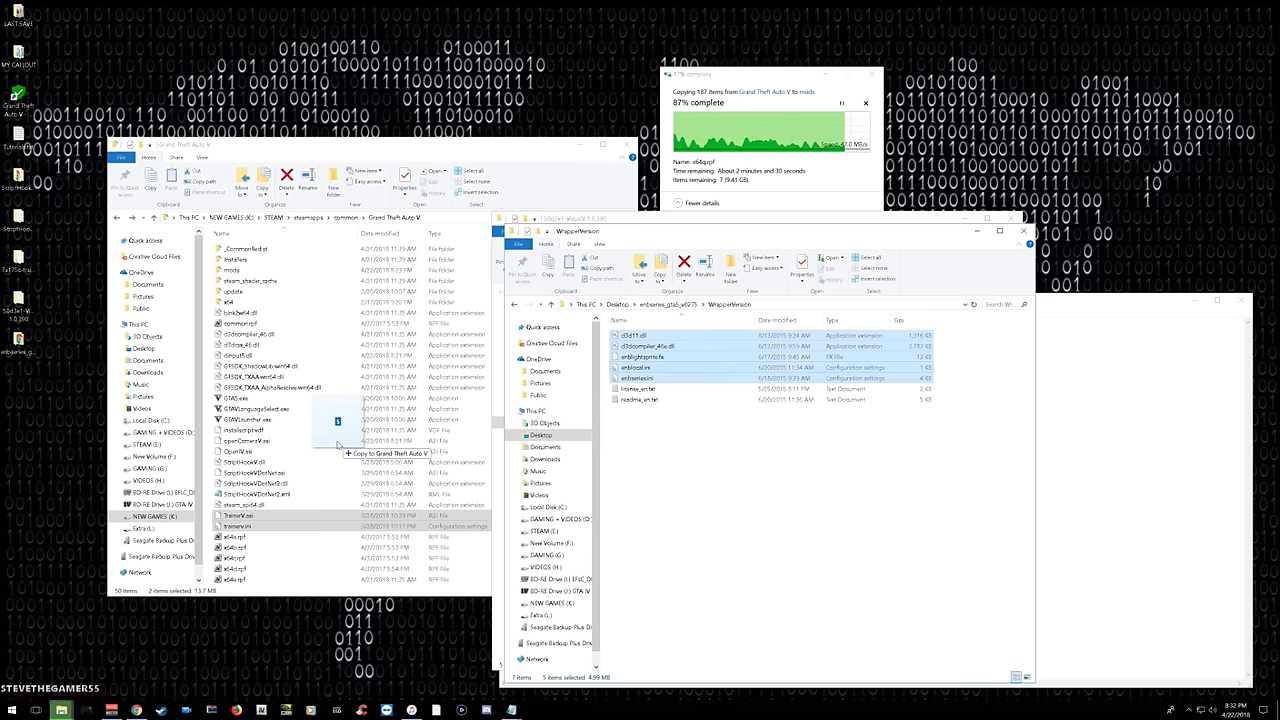
{"action": "left_click_drag", "start_coordinate": [338, 444], "coordinate": [338, 444]}
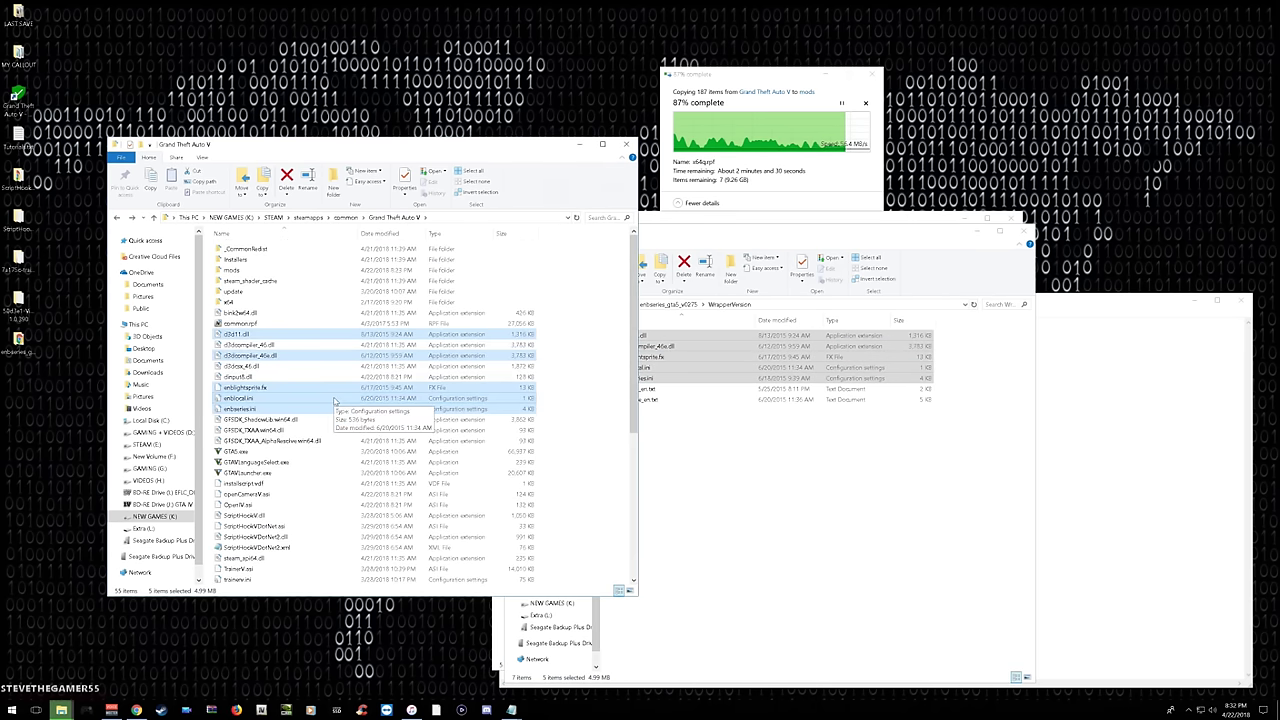
Check the copied ENBSeries files in the Grand Theft Auto V folder and close the WrapperVersion folder window.
{"action": "scroll", "coordinate": [364, 425], "scroll_direction": "down", "scroll_amount": 4}
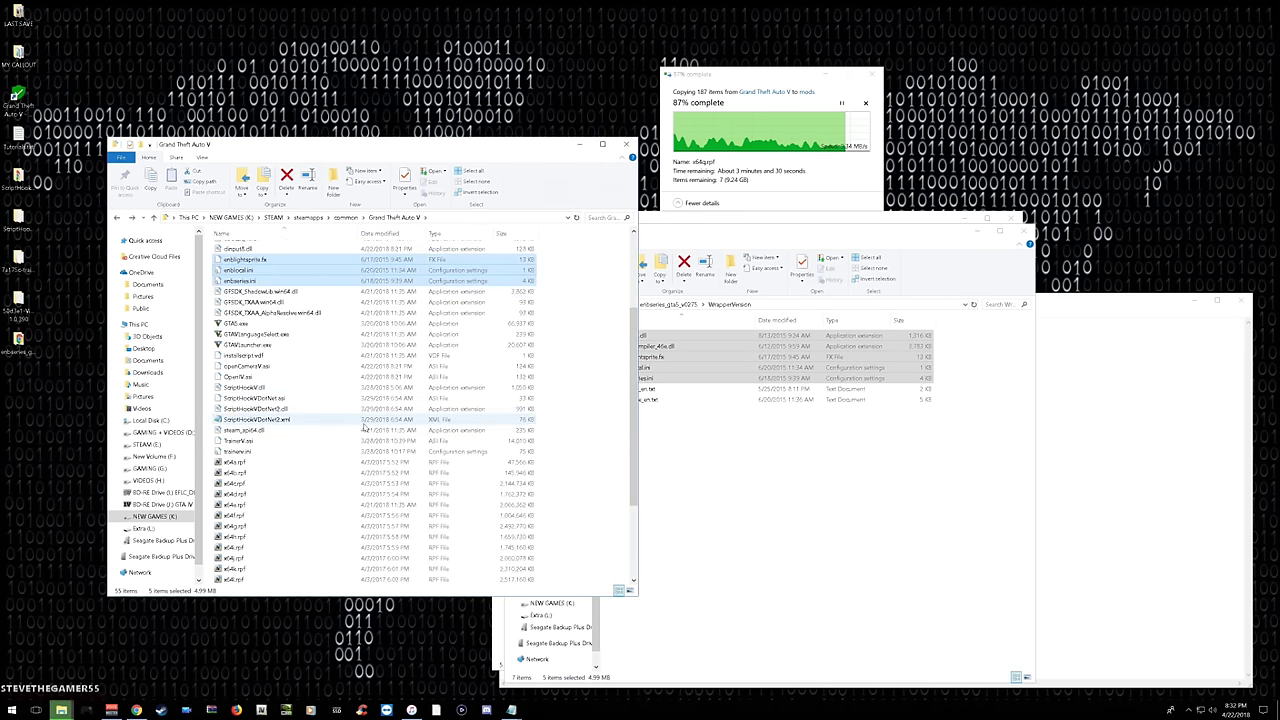
{"action": "scroll", "coordinate": [364, 425], "scroll_direction": "up", "scroll_amount": 4}
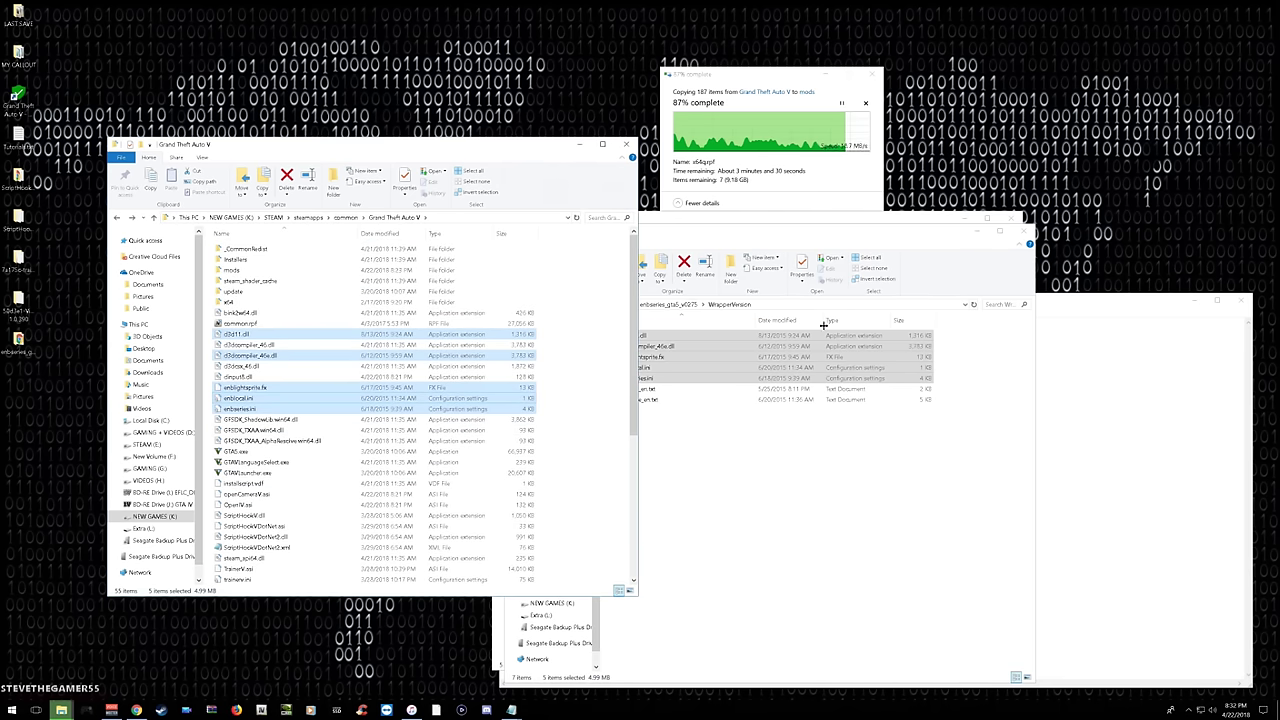
{"action": "left_click", "coordinate": [731, 445]}
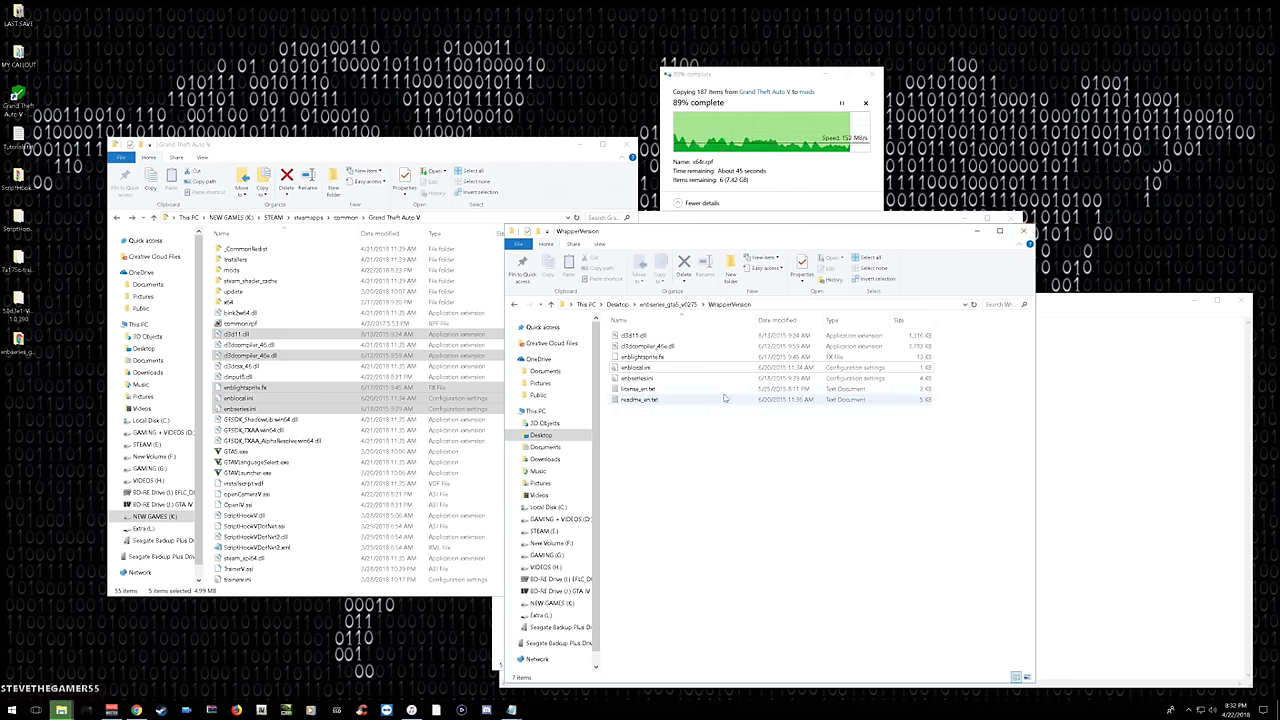
{"action": "left_click", "coordinate": [1023, 231]}
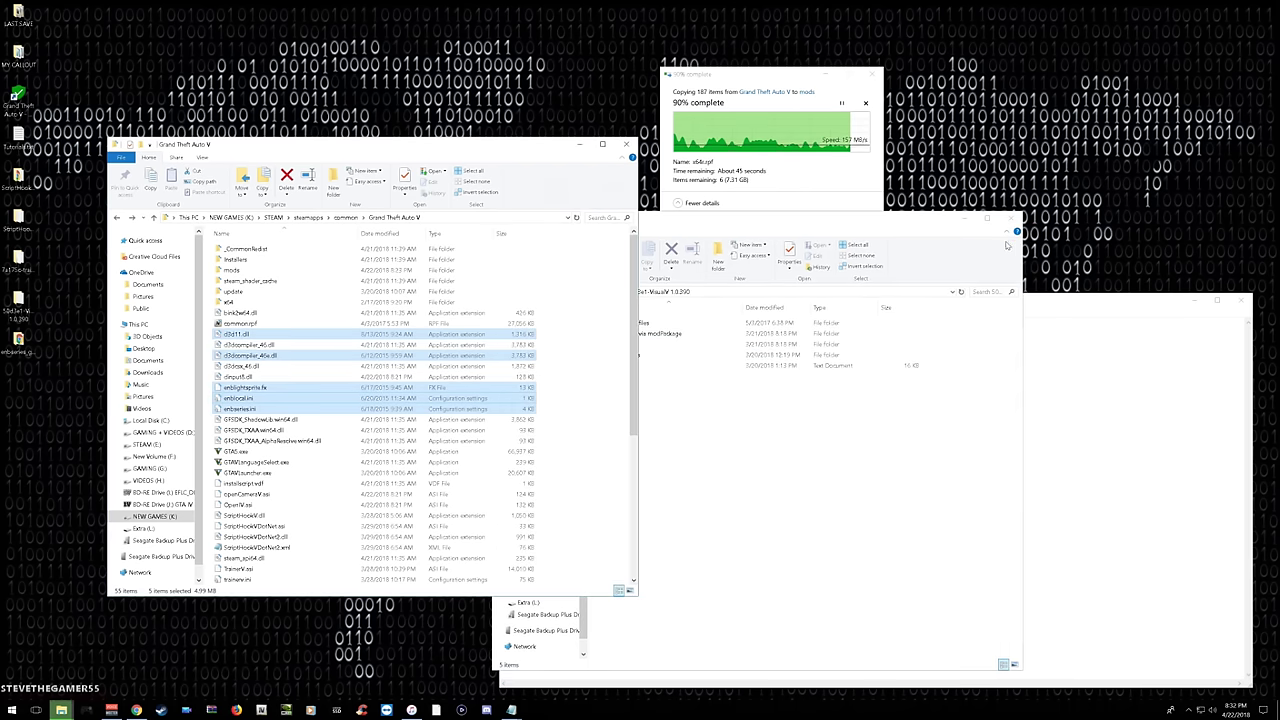
Inspect the VisualV installation files folder and the game's mods folder, returning to the parent folder each time.
{"action": "double_click", "coordinate": [665, 325]}
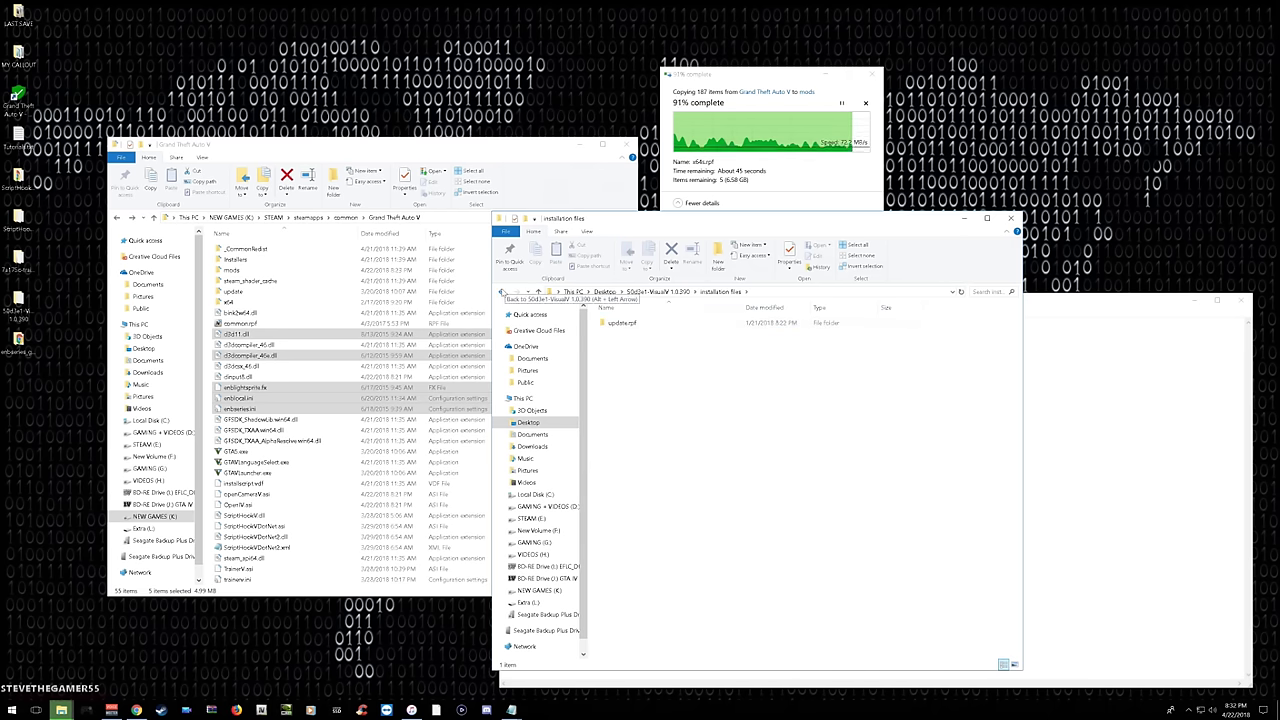
{"action": "left_click", "coordinate": [501, 291]}
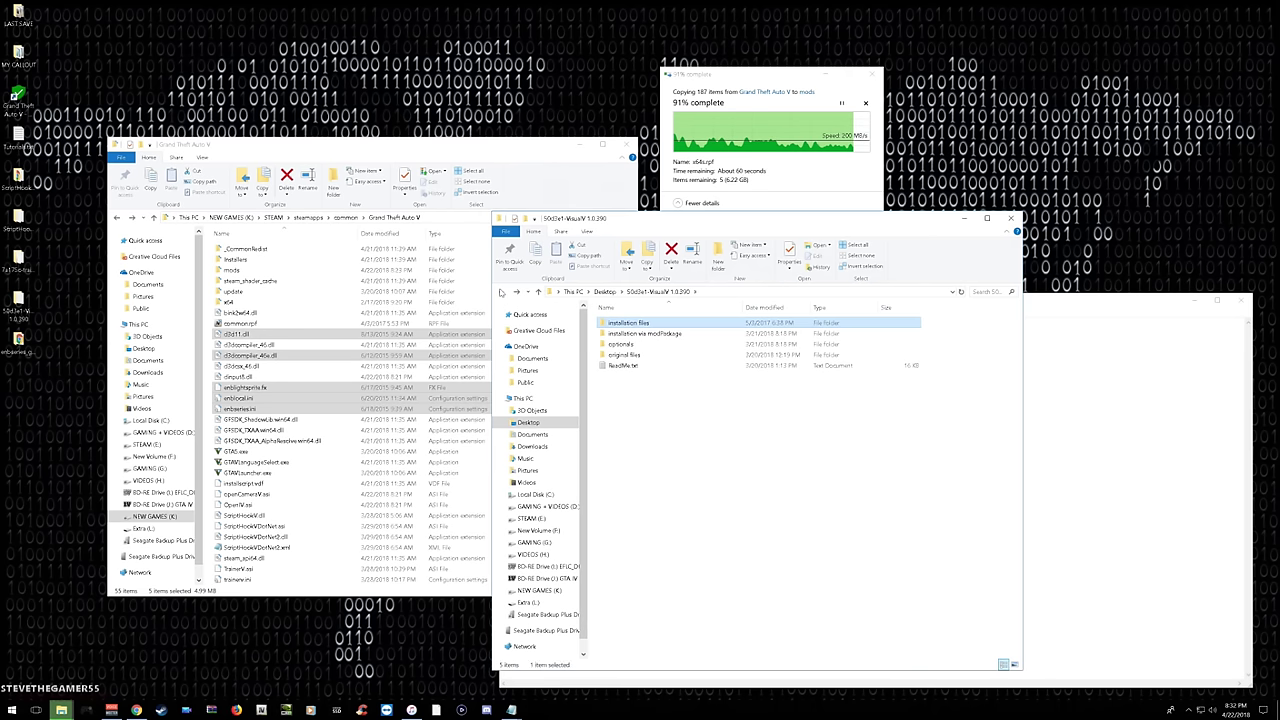
{"action": "left_click", "coordinate": [328, 474]}
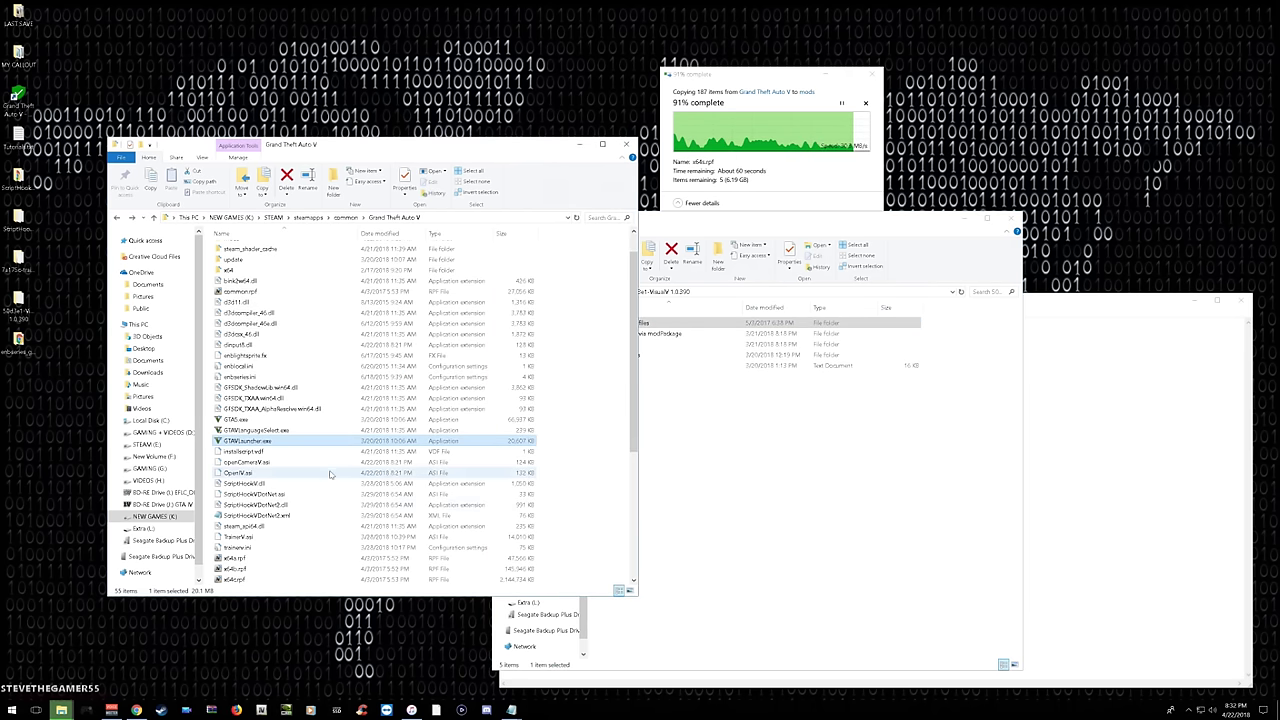
{"action": "scroll", "coordinate": [330, 474], "scroll_direction": "down", "scroll_amount": 8}
{"action": "scroll", "coordinate": [334, 455], "scroll_direction": "up", "scroll_amount": 8}
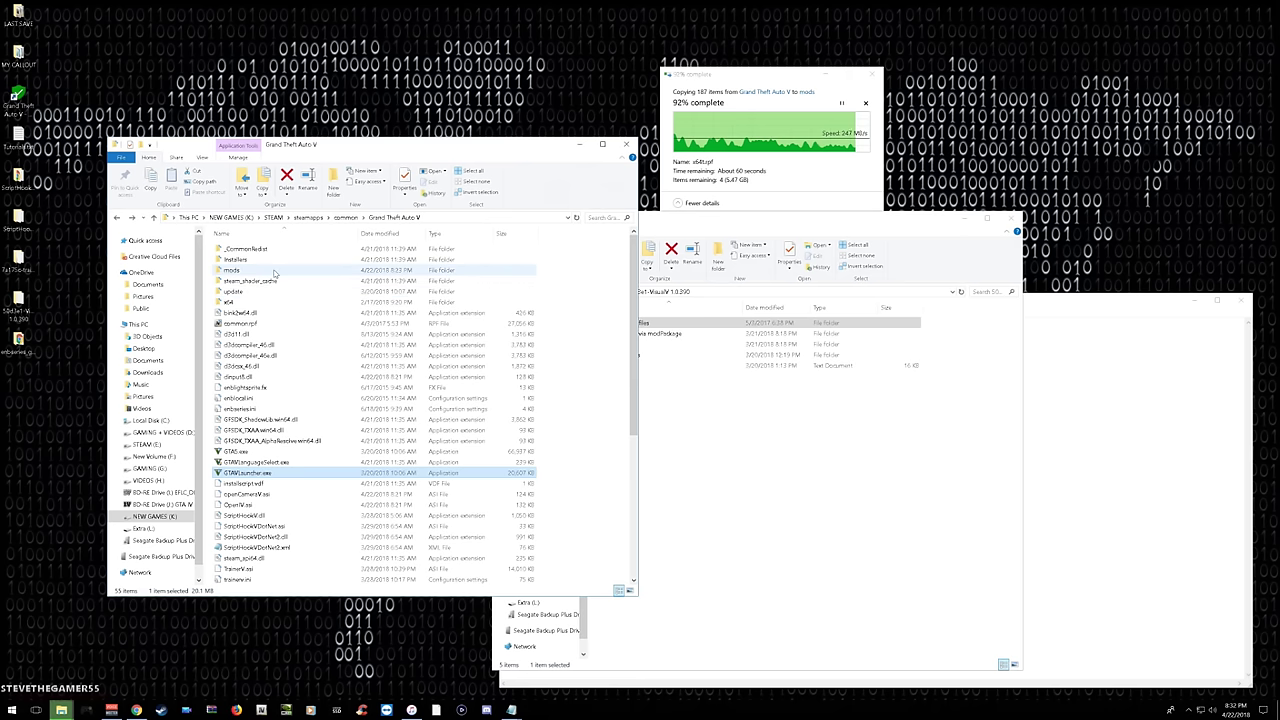
{"action": "double_click", "coordinate": [274, 270]}
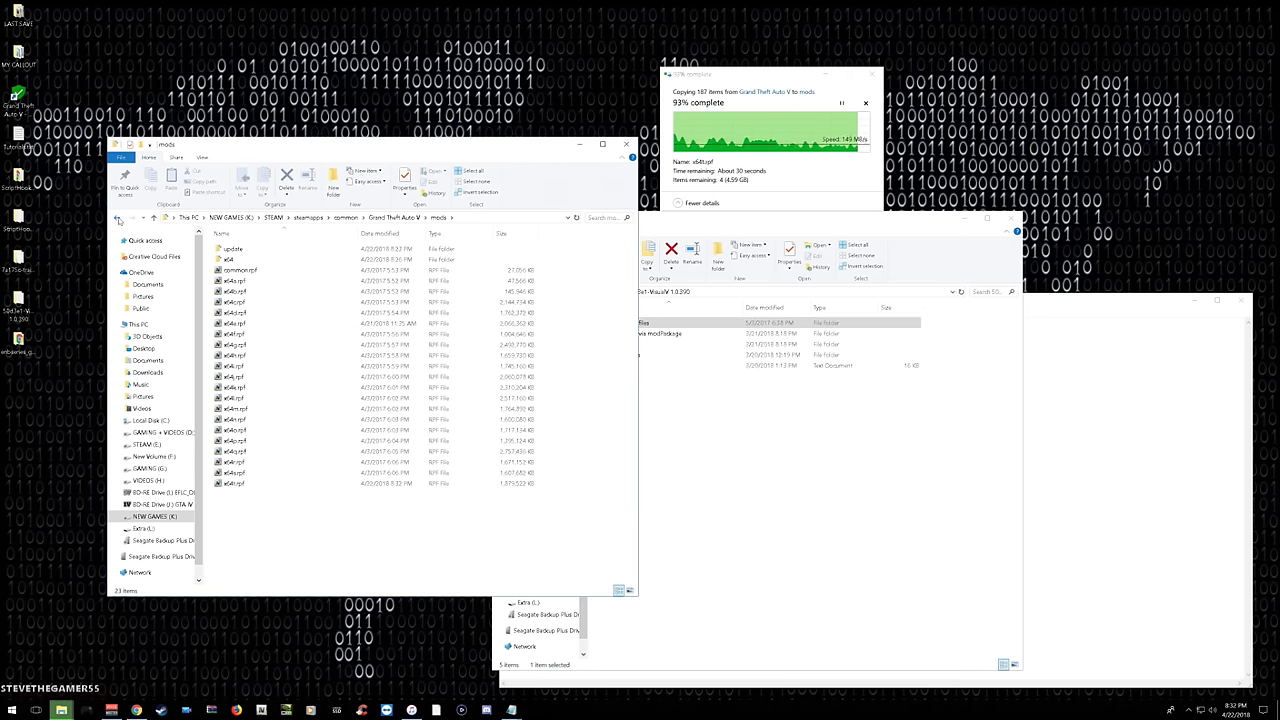
{"action": "left_click", "coordinate": [117, 218]}
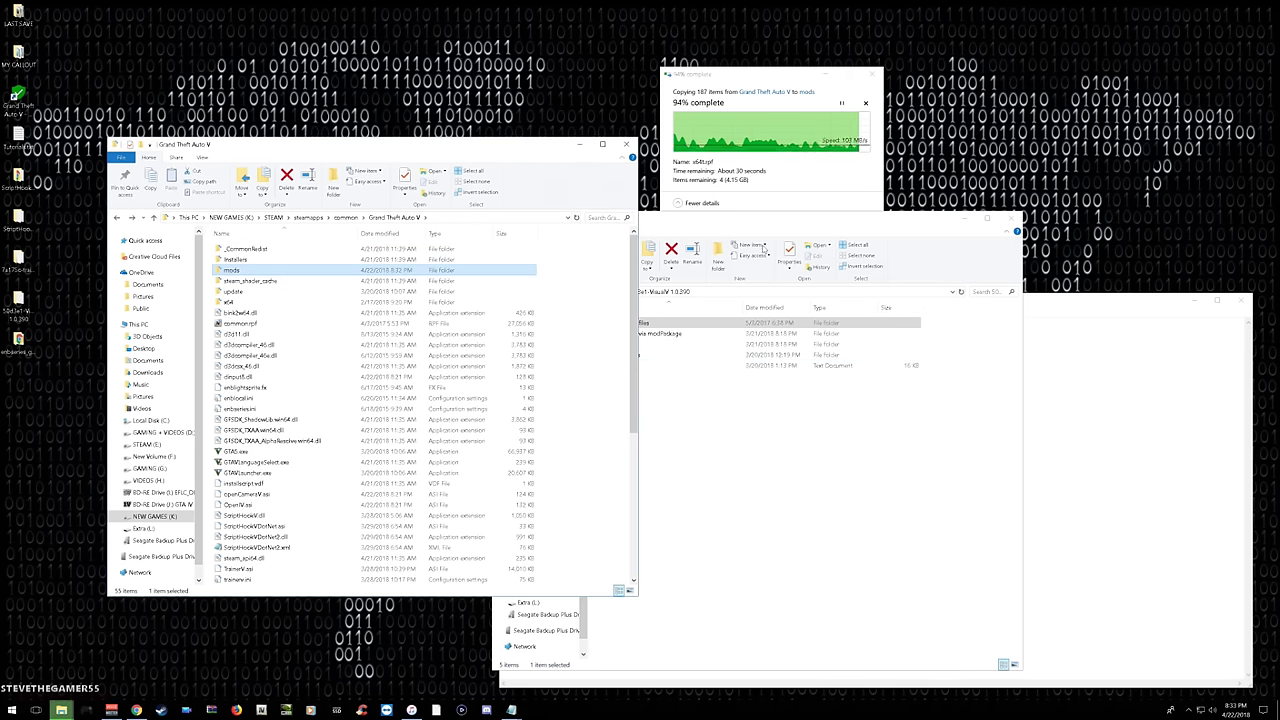
Open VisualV's "installation via modPackage" folder and show the game's mods folder alongside it.
{"action": "left_click", "coordinate": [703, 468]}
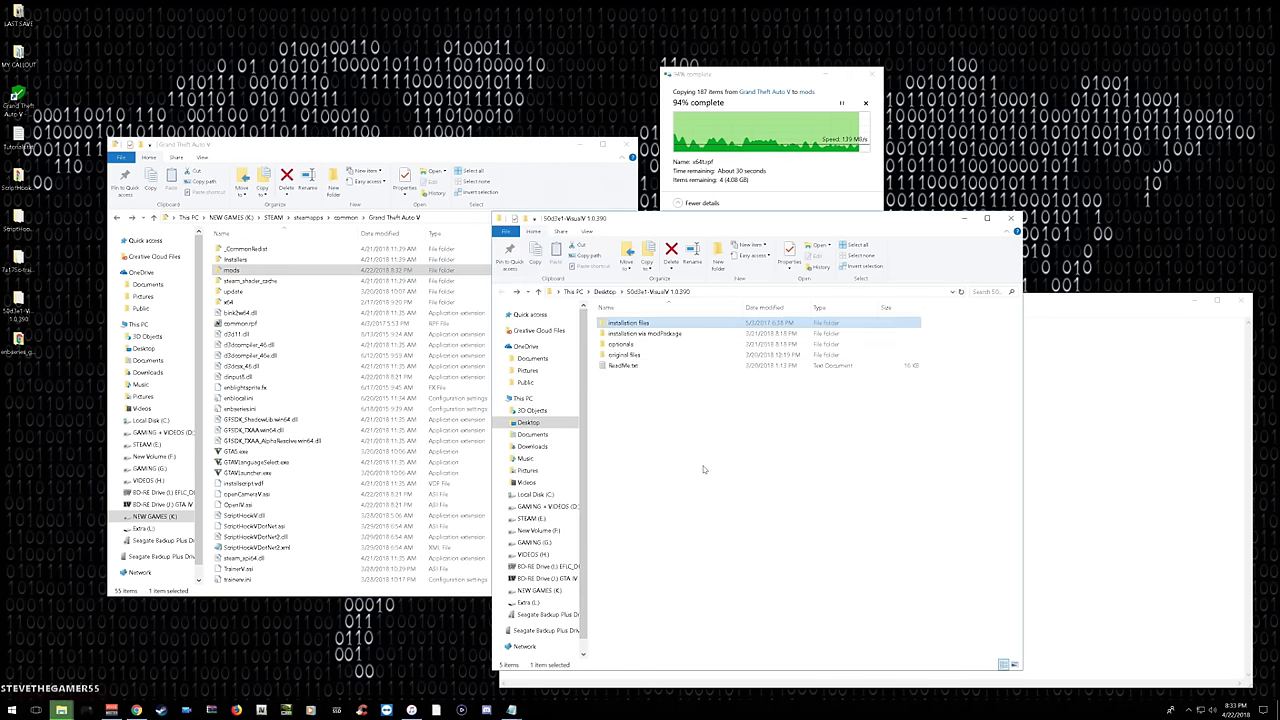
{"action": "double_click", "coordinate": [668, 336]}
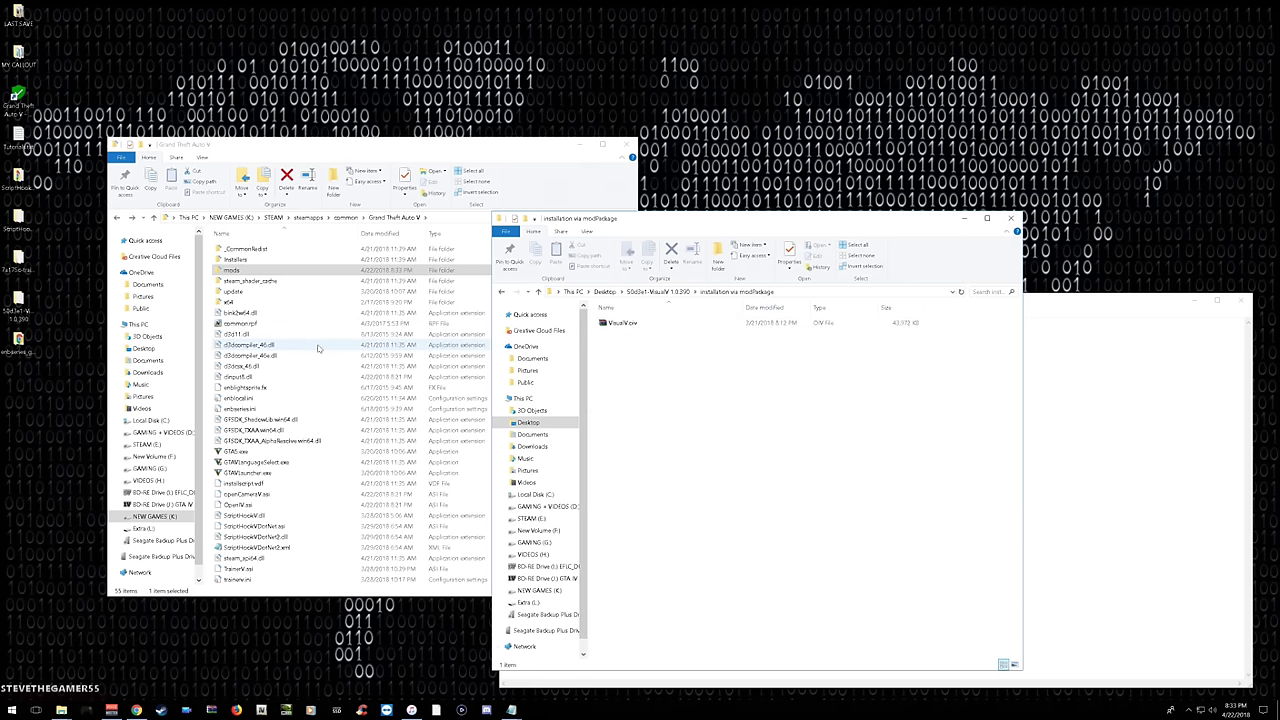
{"action": "double_click", "coordinate": [255, 270]}
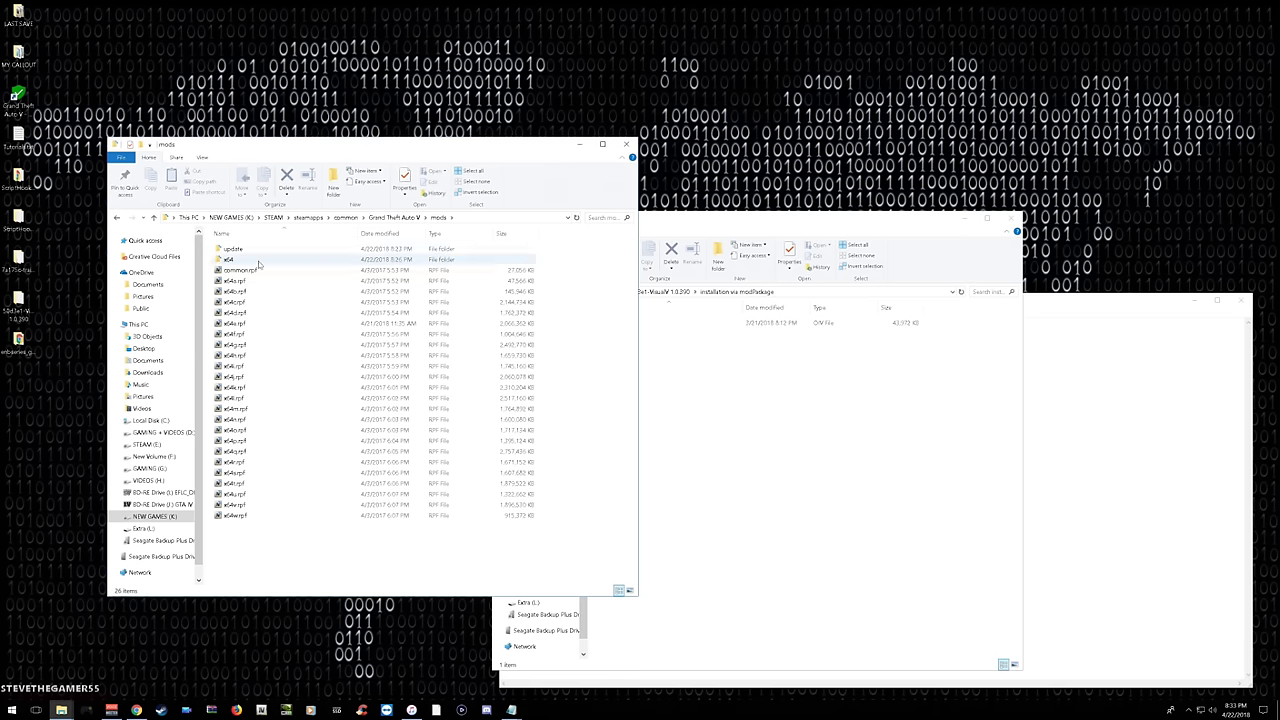
{"action": "left_click", "coordinate": [737, 386]}
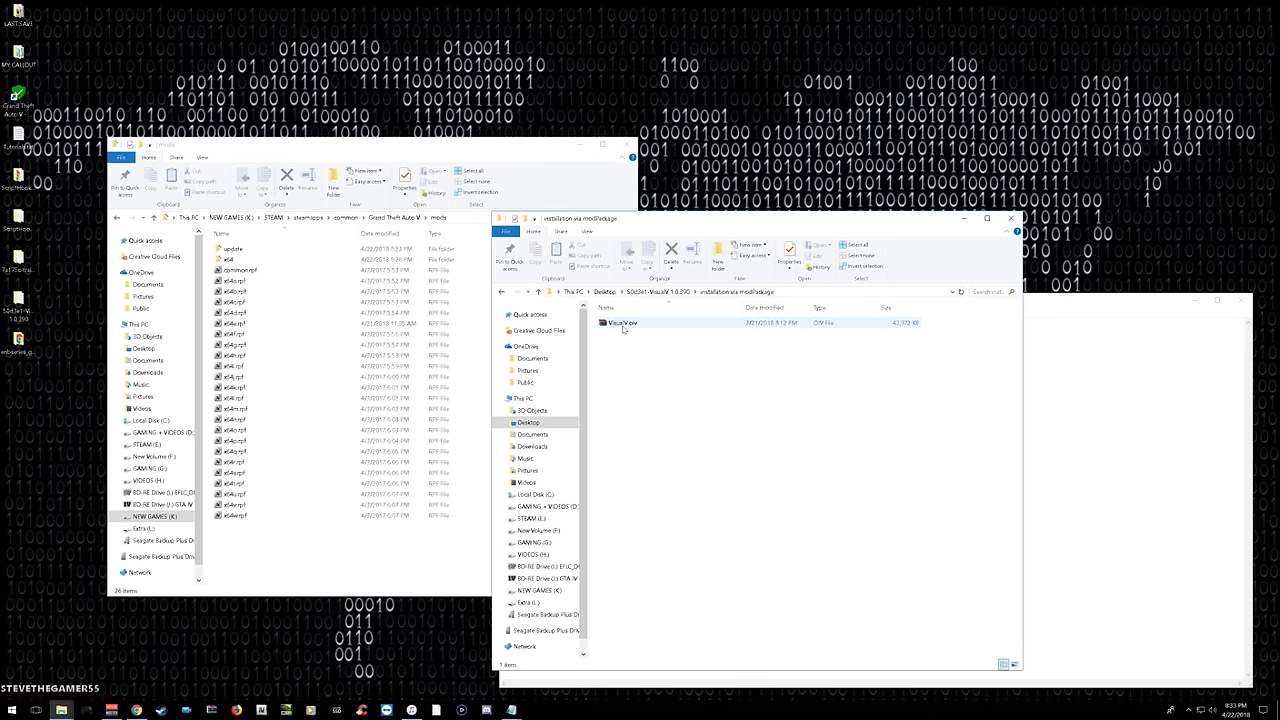
Open the VisualV.oiv package with OpenIV by choosing it among the available apps, without making it the default.
{"action": "right_click", "coordinate": [622, 325]}
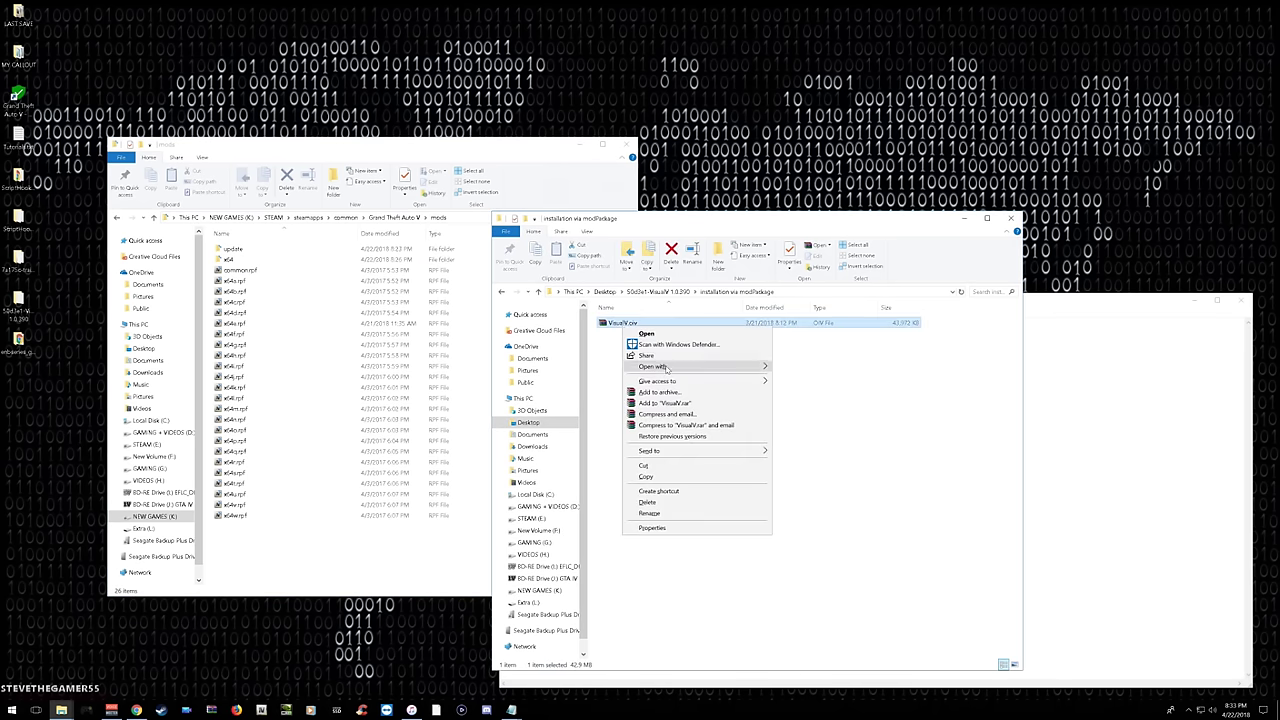
{"action": "mouse_move", "coordinate": [738, 368]}
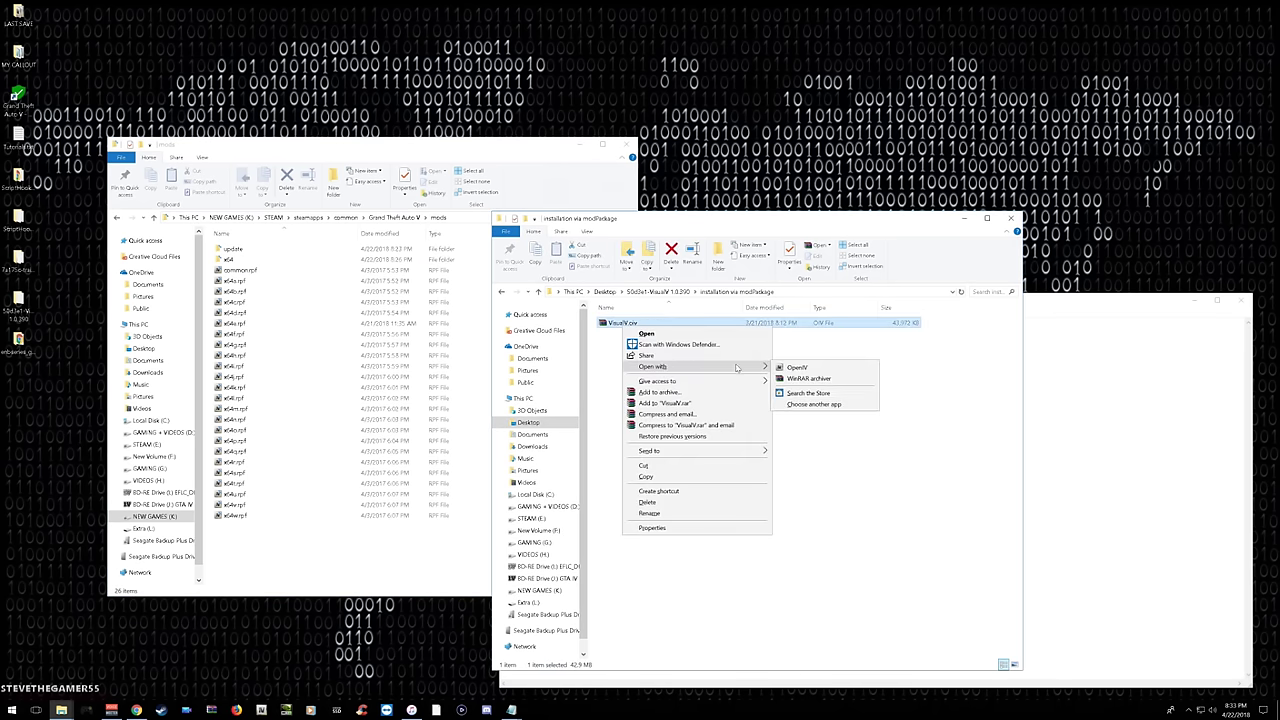
{"action": "left_click", "coordinate": [820, 406]}
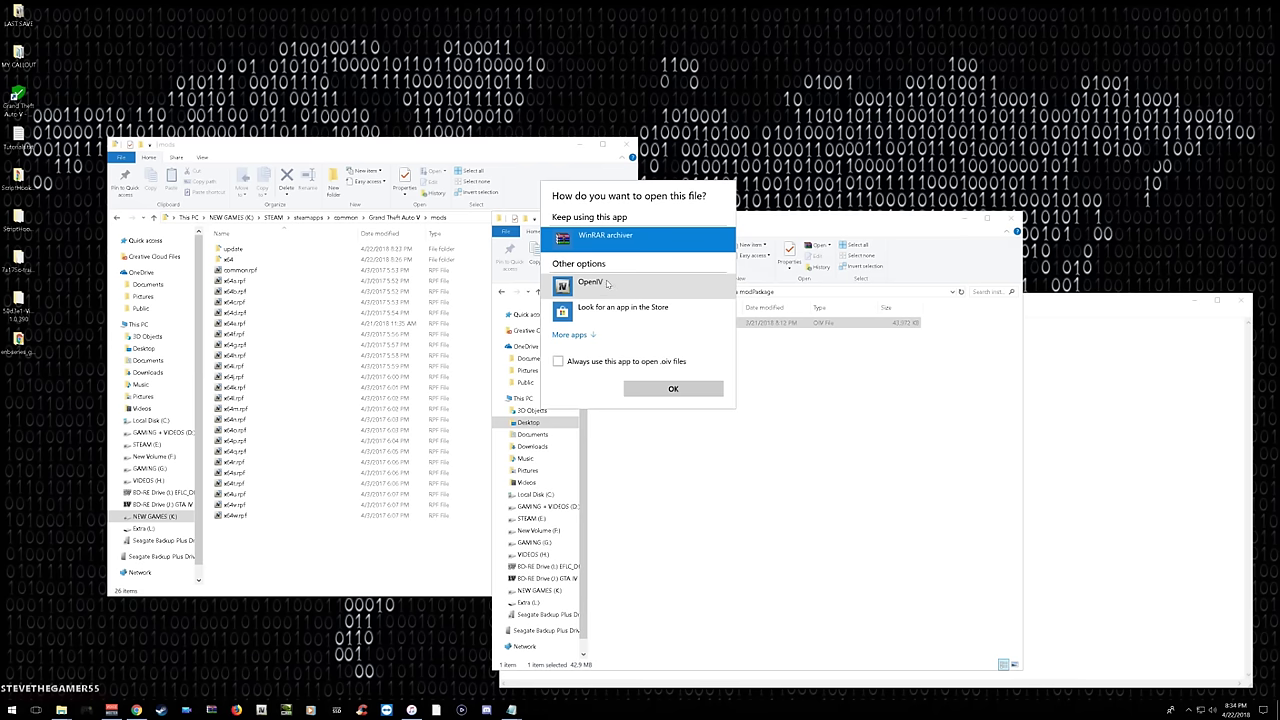
{"action": "left_click", "coordinate": [571, 337]}
{"action": "scroll", "coordinate": [637, 319], "scroll_direction": "down", "scroll_amount": 5}
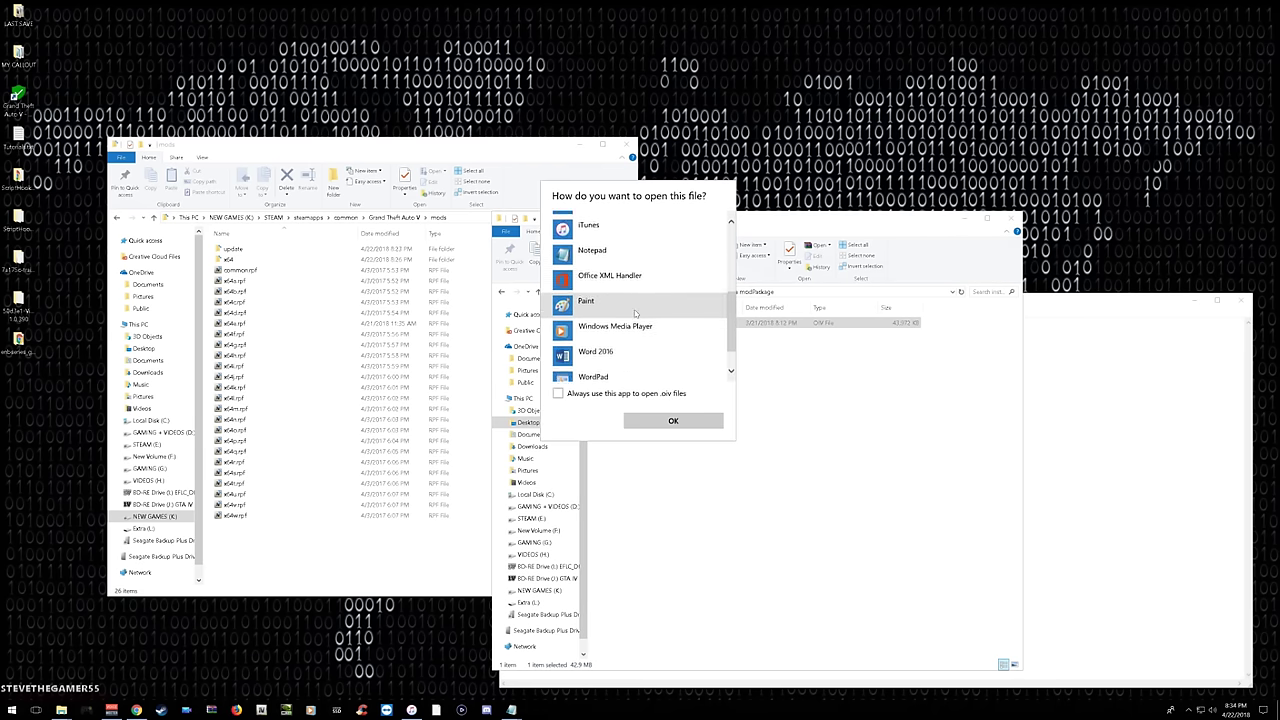
{"action": "scroll", "coordinate": [637, 319], "scroll_direction": "up", "scroll_amount": 6}
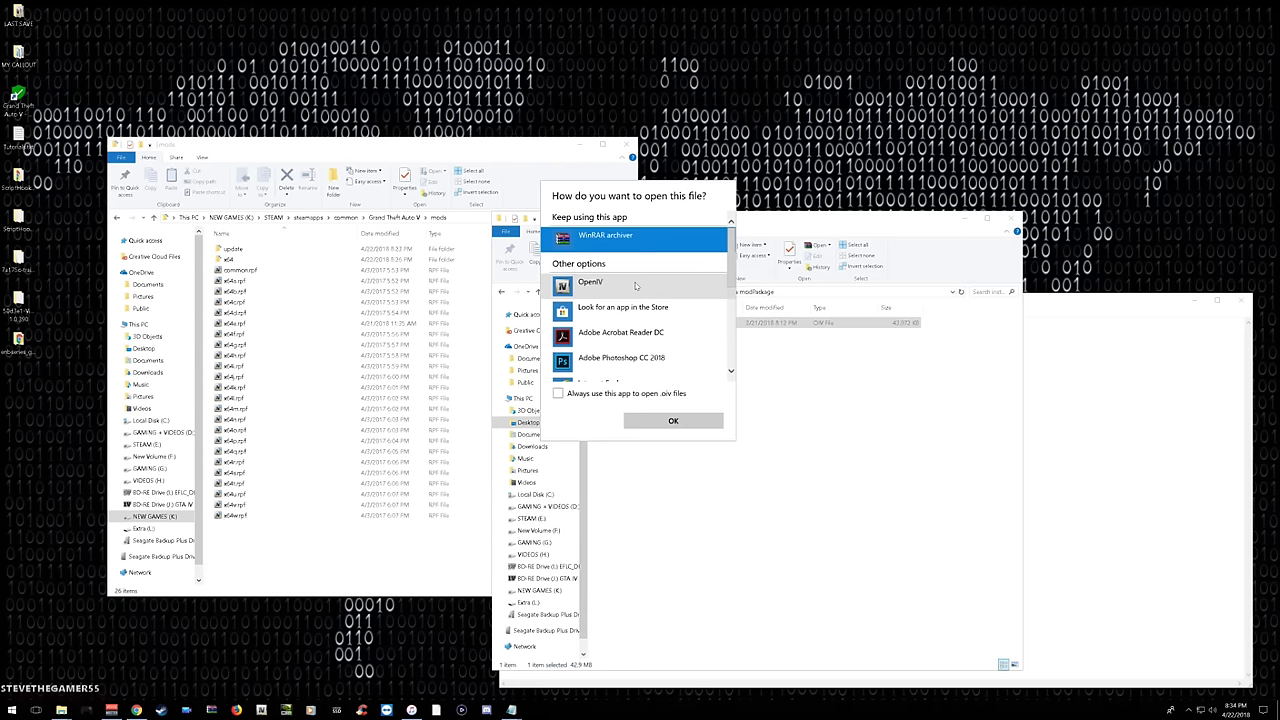
{"action": "scroll", "coordinate": [635, 287], "scroll_direction": "down", "scroll_amount": 5}
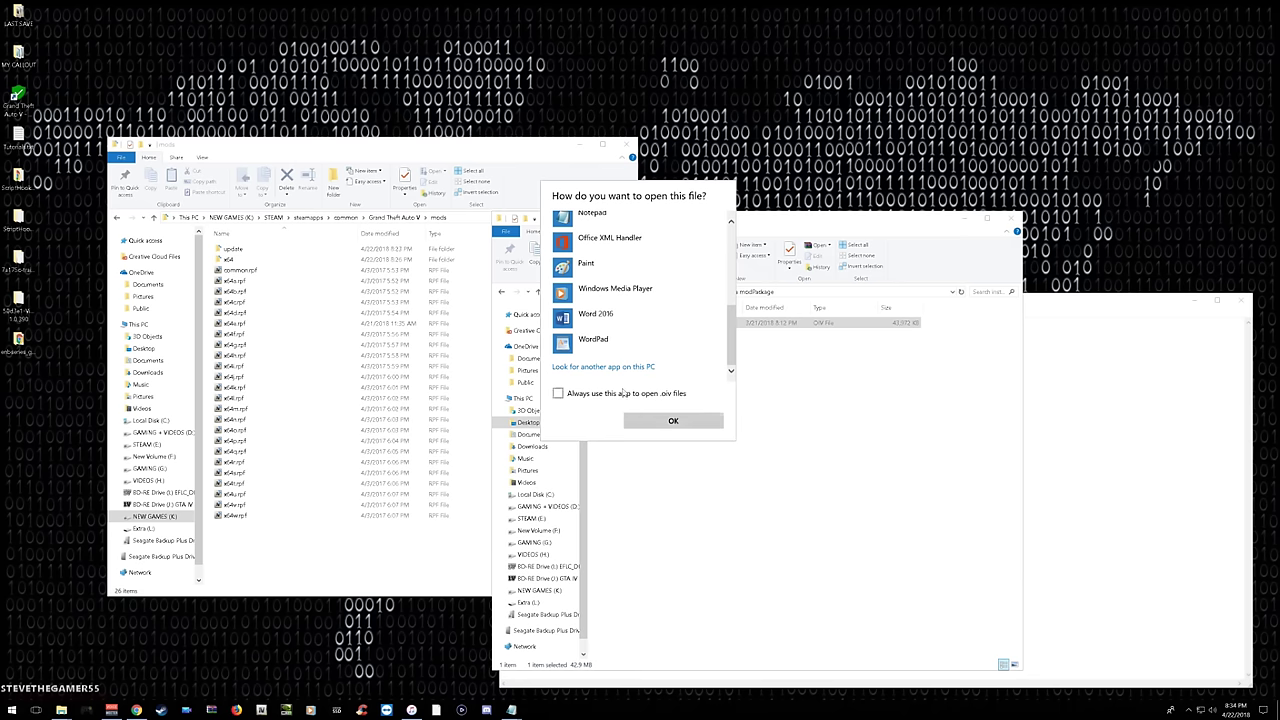
{"action": "scroll", "coordinate": [612, 305], "scroll_direction": "up", "scroll_amount": 1}
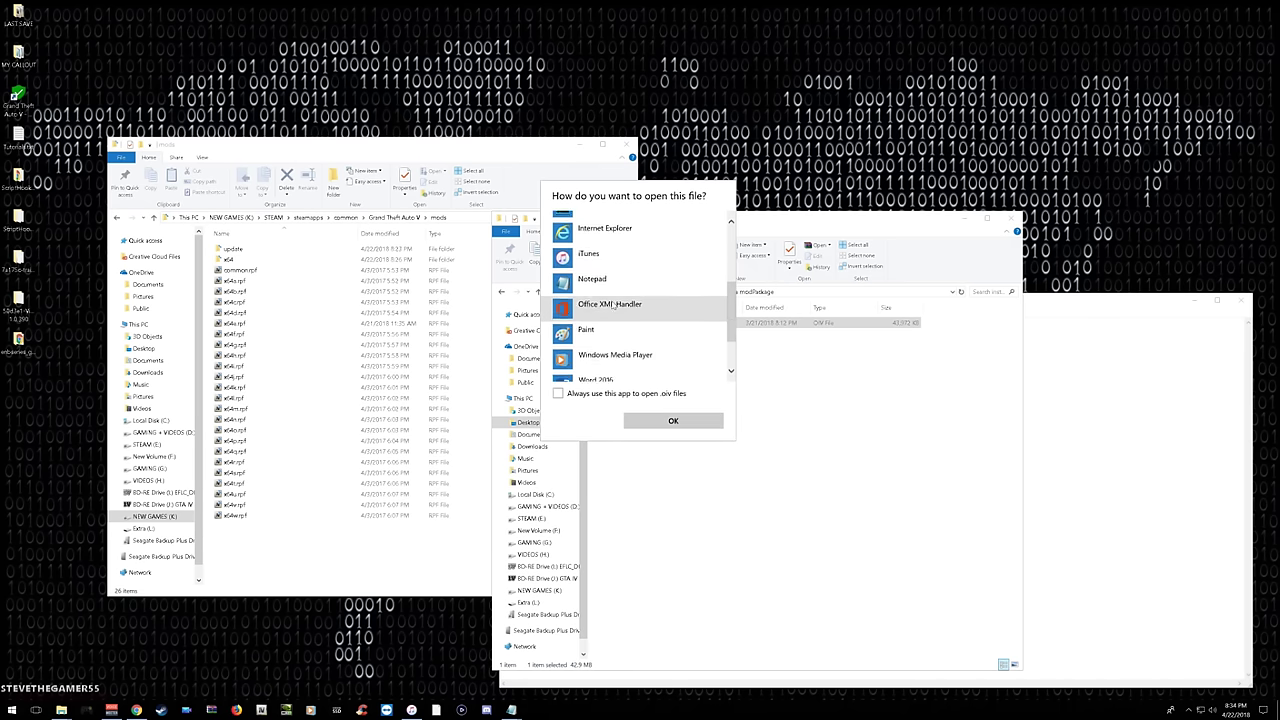
{"action": "scroll", "coordinate": [612, 305], "scroll_direction": "up", "scroll_amount": 3}
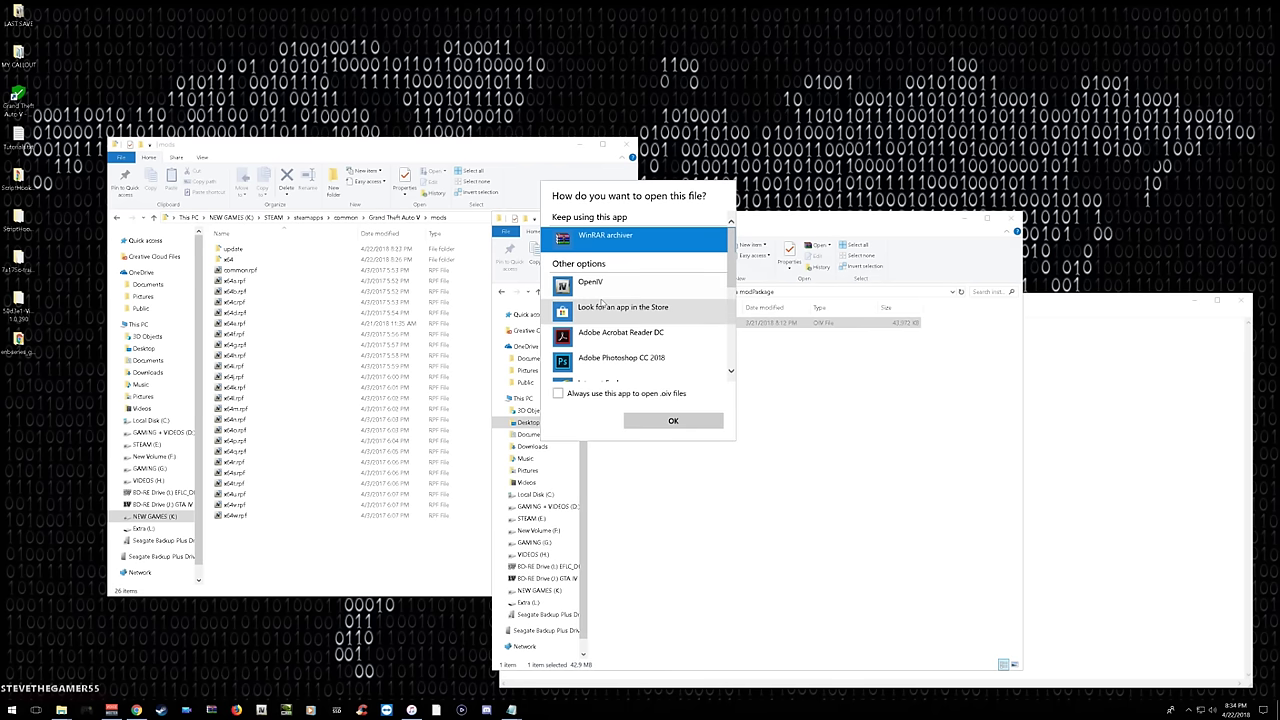
{"action": "left_click", "coordinate": [601, 286]}
{"action": "left_click", "coordinate": [652, 424]}
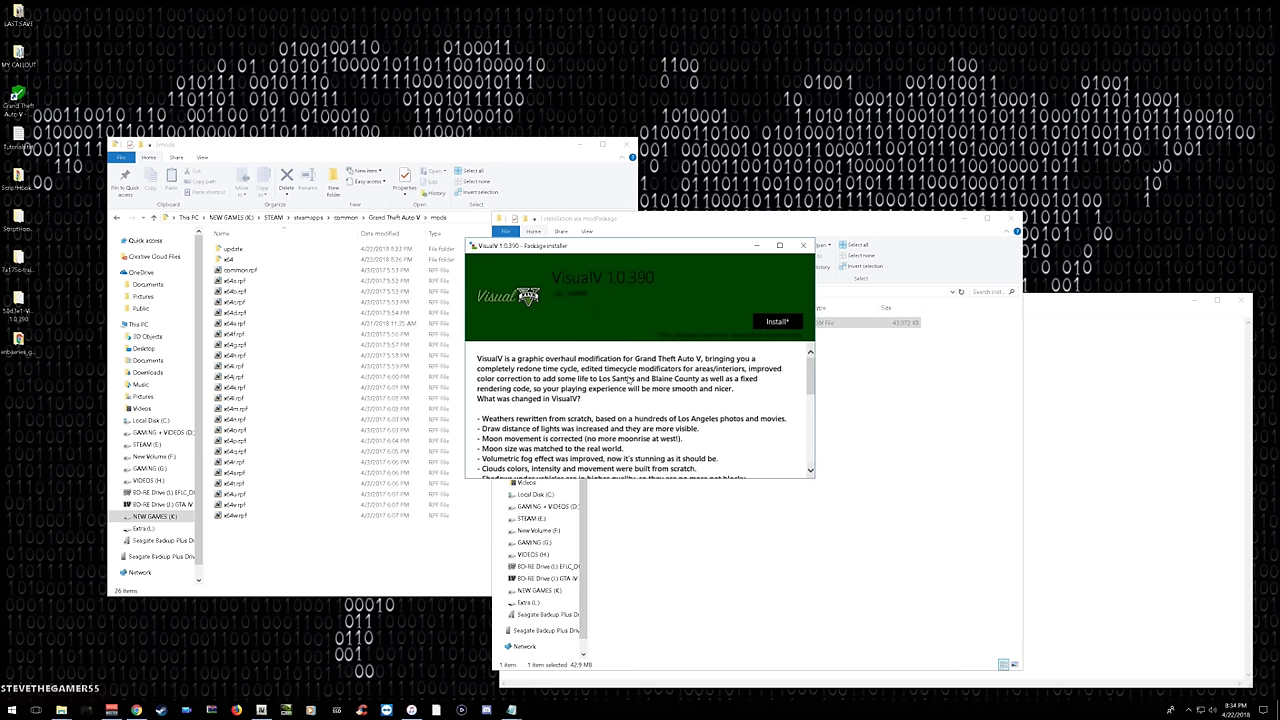
Review the VisualV 1.0.390 package description and install the mod into the "mods" folder.
{"action": "scroll", "coordinate": [599, 405], "scroll_direction": "down", "scroll_amount": 10}
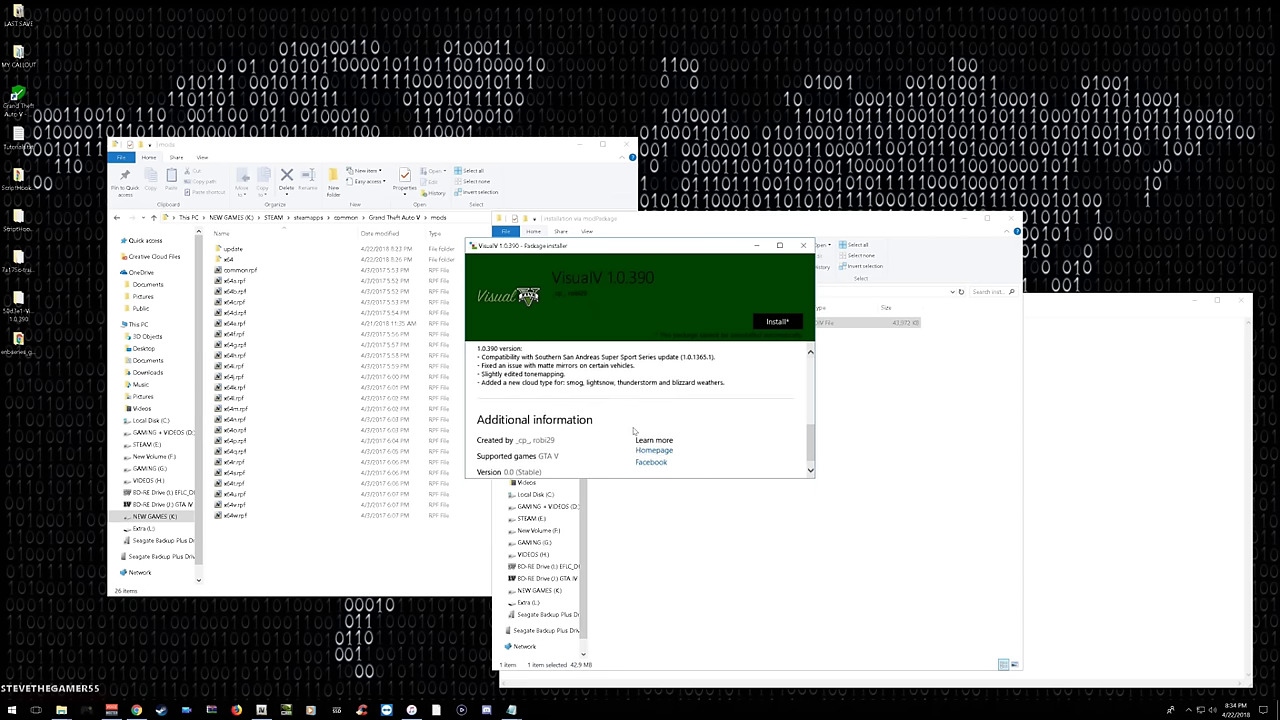
{"action": "scroll", "coordinate": [629, 406], "scroll_direction": "up", "scroll_amount": 5}
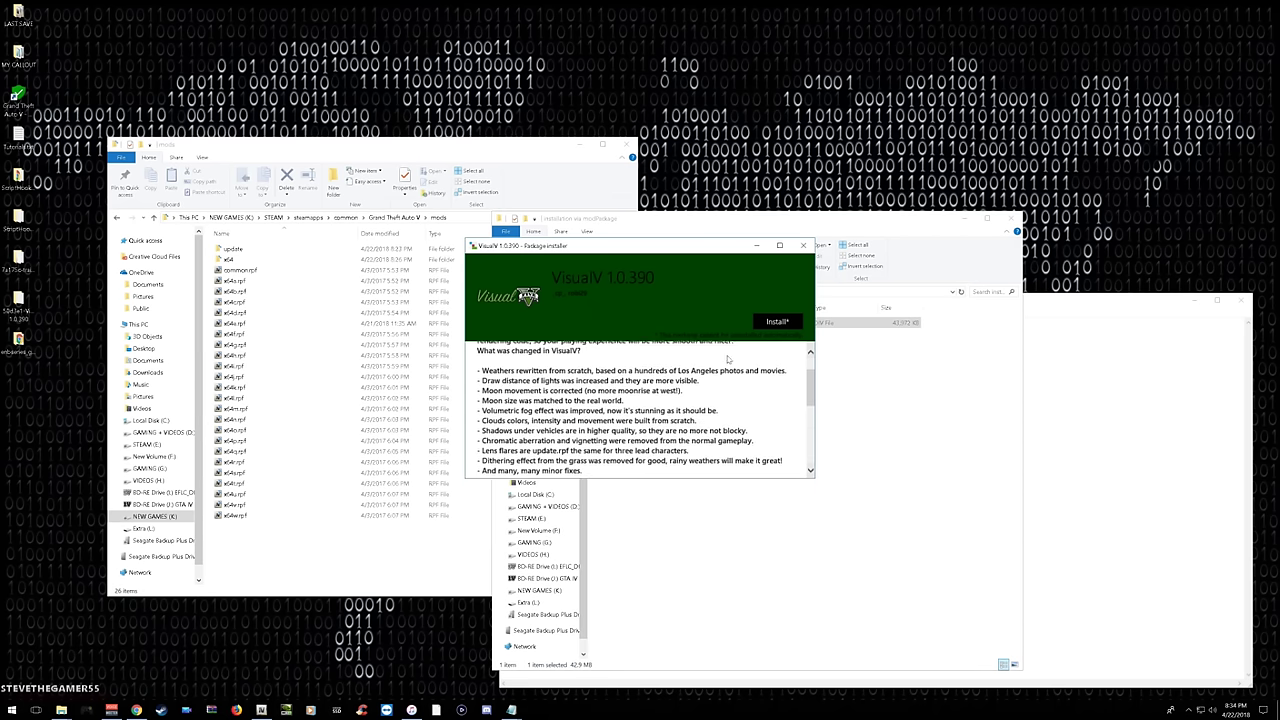
{"action": "left_click", "coordinate": [771, 321]}
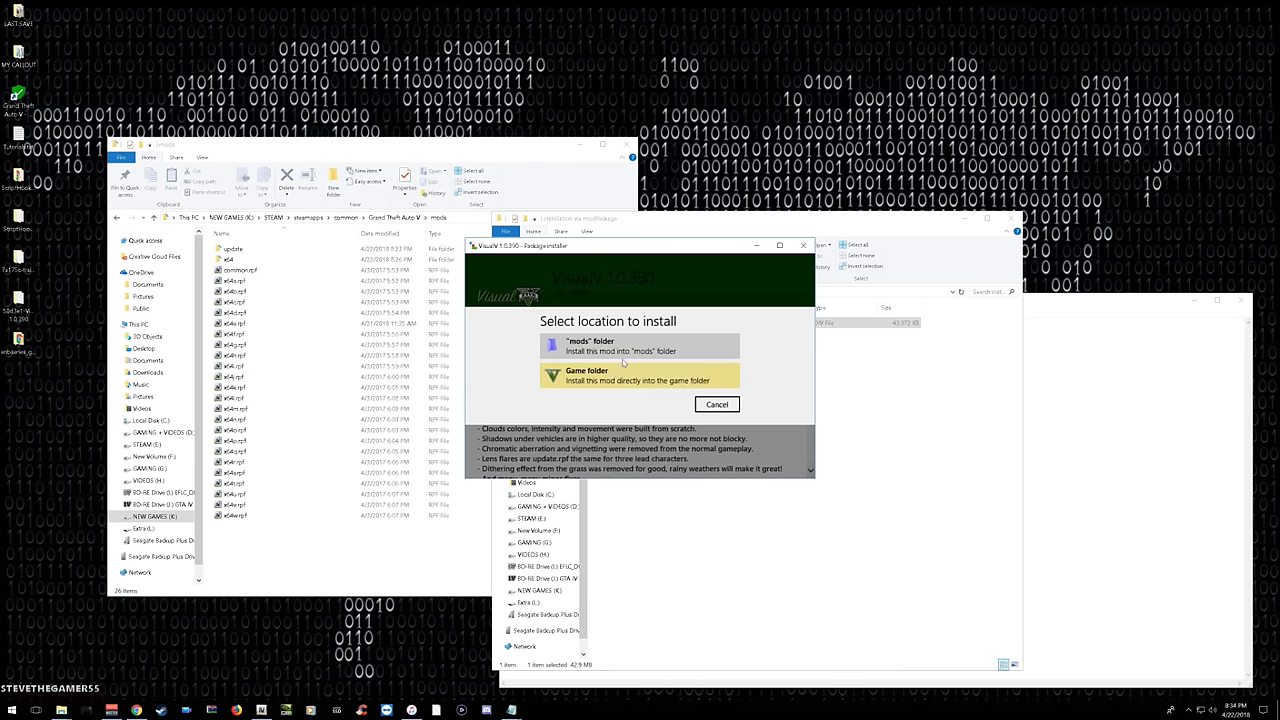
{"action": "left_click", "coordinate": [627, 350]}
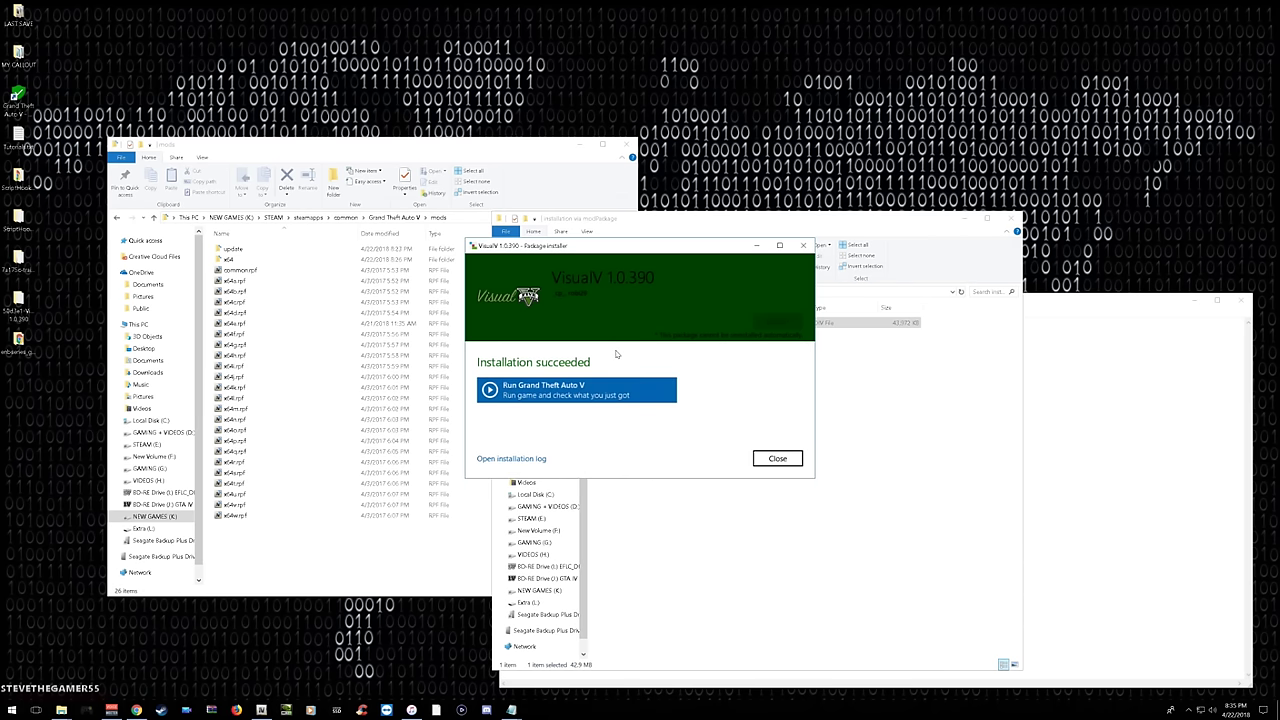
Read through the VisualV installation log, then close the log and package installer and return to the main VisualV folder.
{"action": "left_click", "coordinate": [512, 459]}
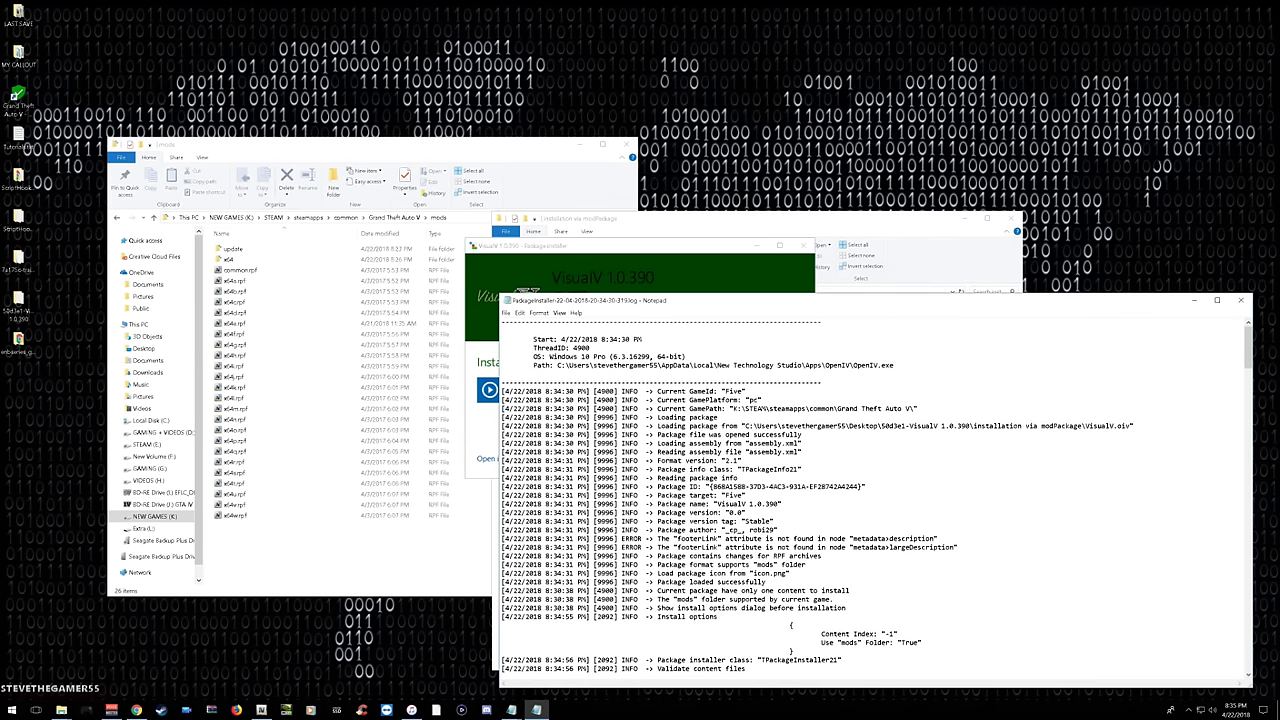
{"action": "scroll", "coordinate": [878, 497], "scroll_direction": "down", "scroll_amount": 10}
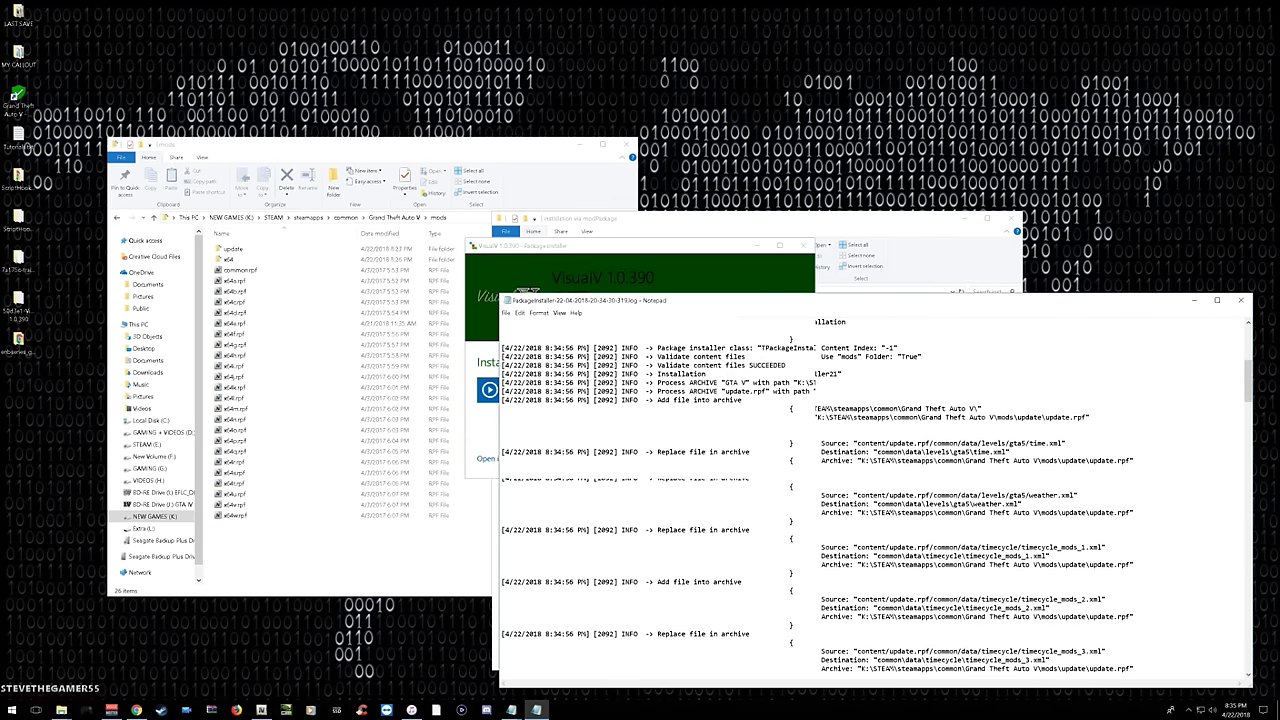
{"action": "scroll", "coordinate": [878, 497], "scroll_direction": "down", "scroll_amount": 12}
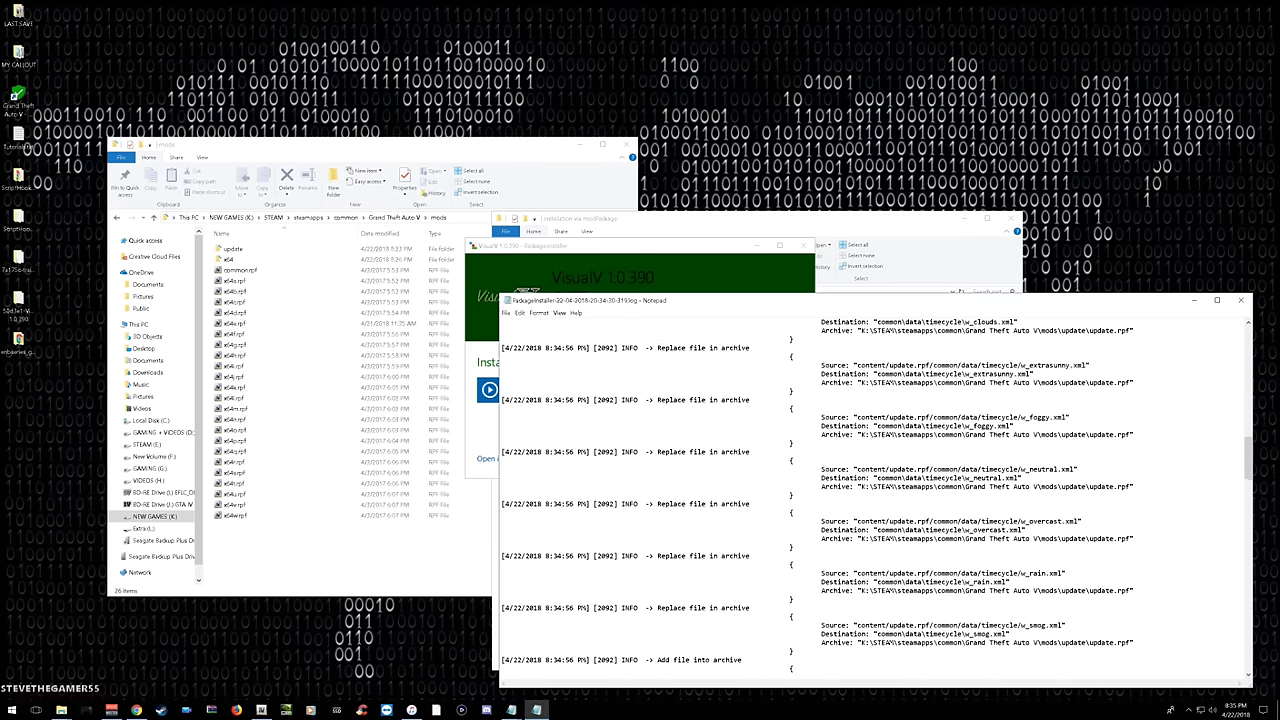
{"action": "scroll", "coordinate": [878, 497], "scroll_direction": "down", "scroll_amount": 12}
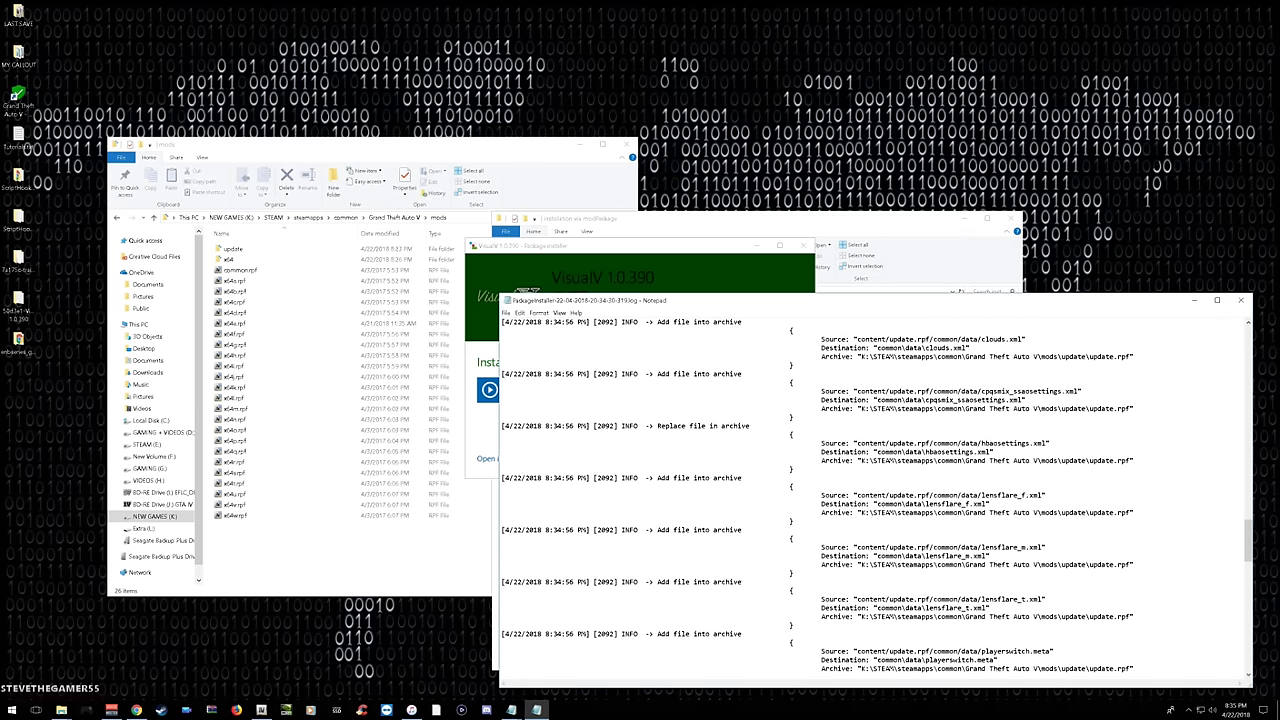
{"action": "scroll", "coordinate": [878, 497], "scroll_direction": "down", "scroll_amount": 6}
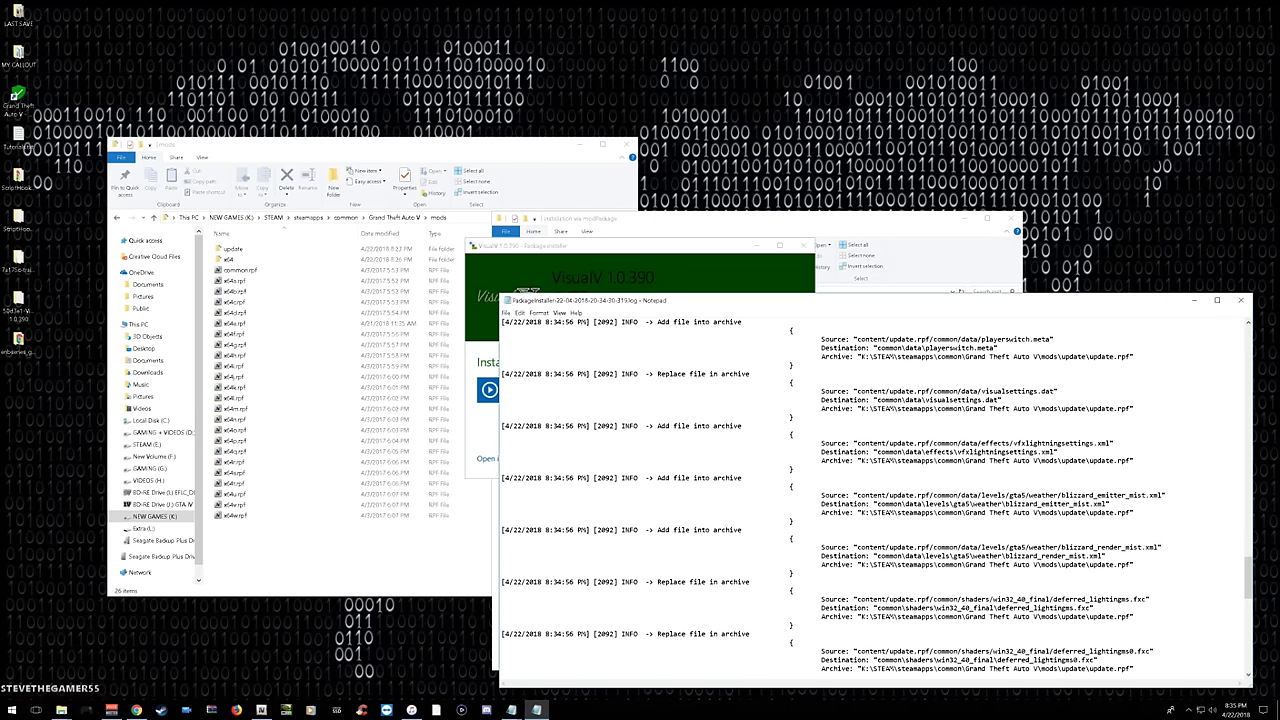
{"action": "left_click", "coordinate": [1240, 300]}
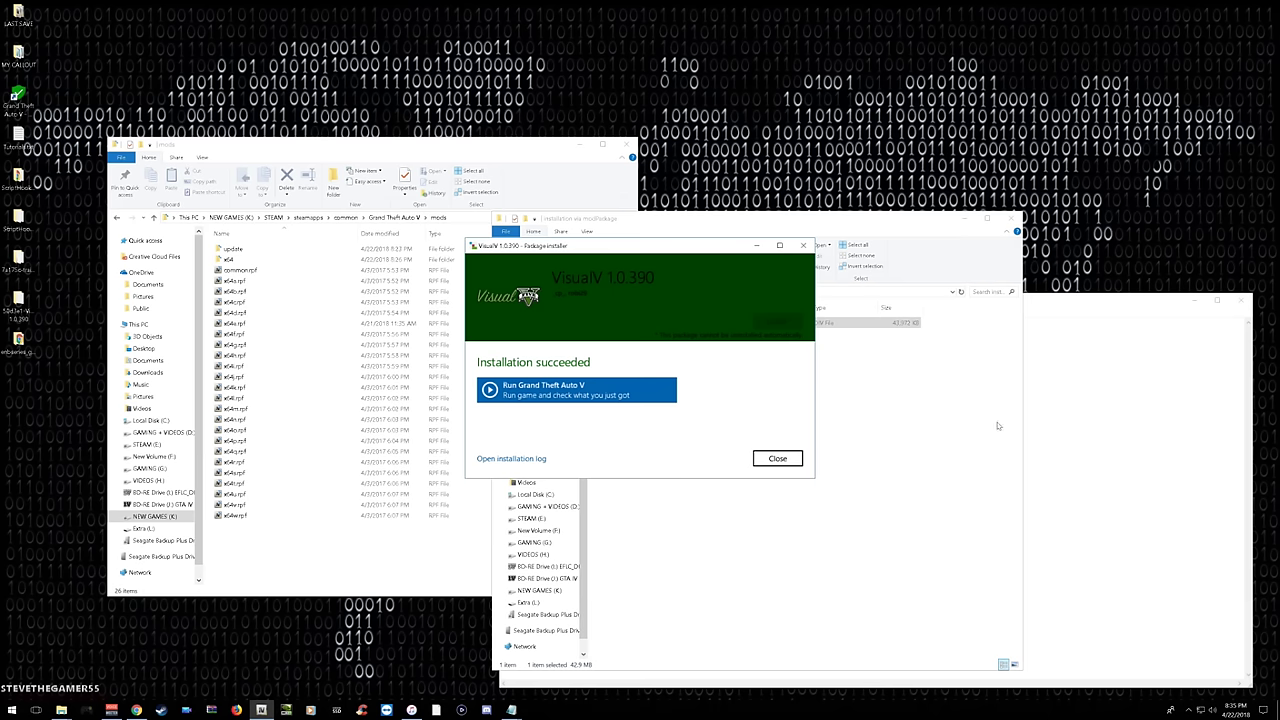
{"action": "left_click", "coordinate": [787, 461]}
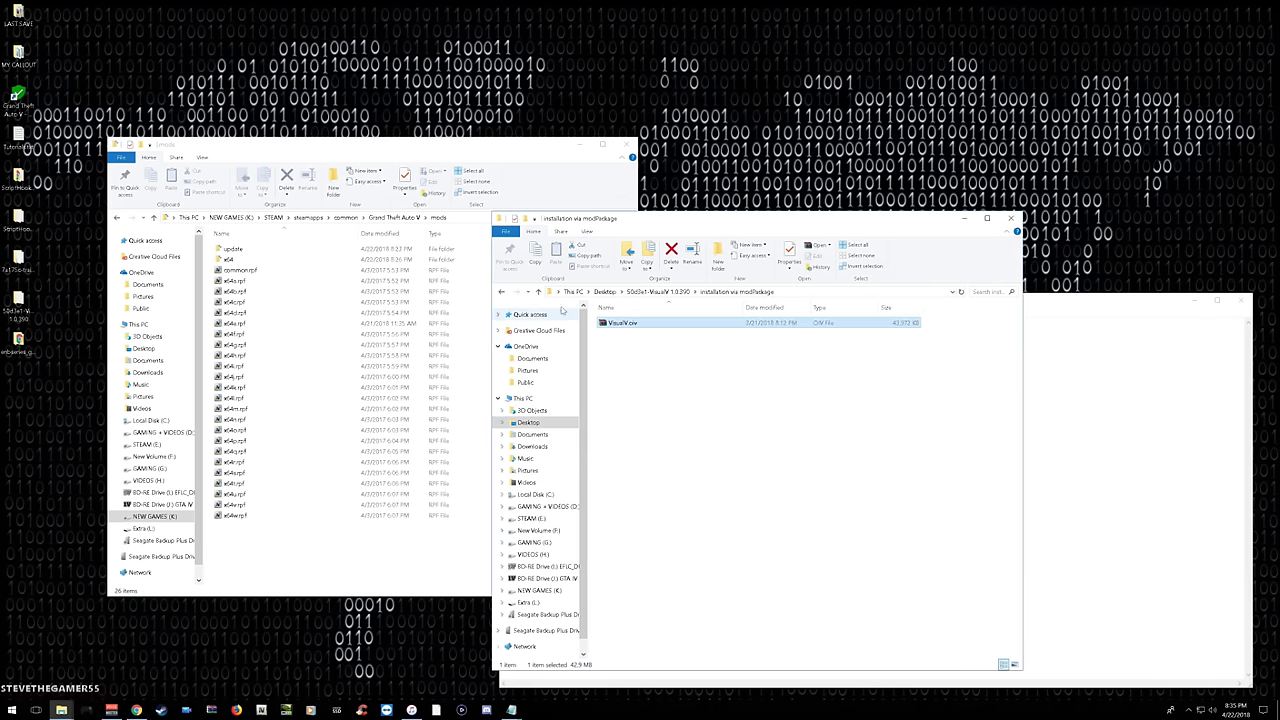
{"action": "left_click", "coordinate": [500, 292]}
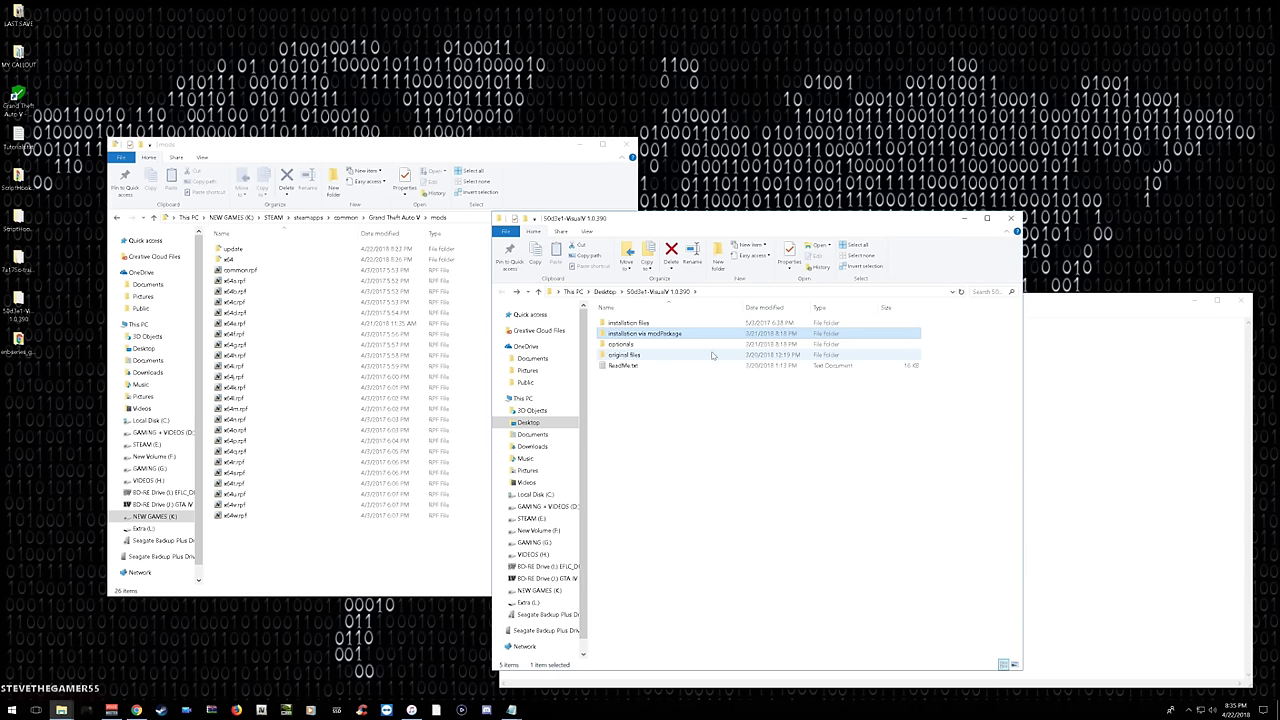
Look inside VisualV's "installation files" folder and its update.rpf subfolder, and return to the main VisualV folder.
{"action": "left_click", "coordinate": [650, 323]}
{"action": "left_click", "coordinate": [654, 323]}
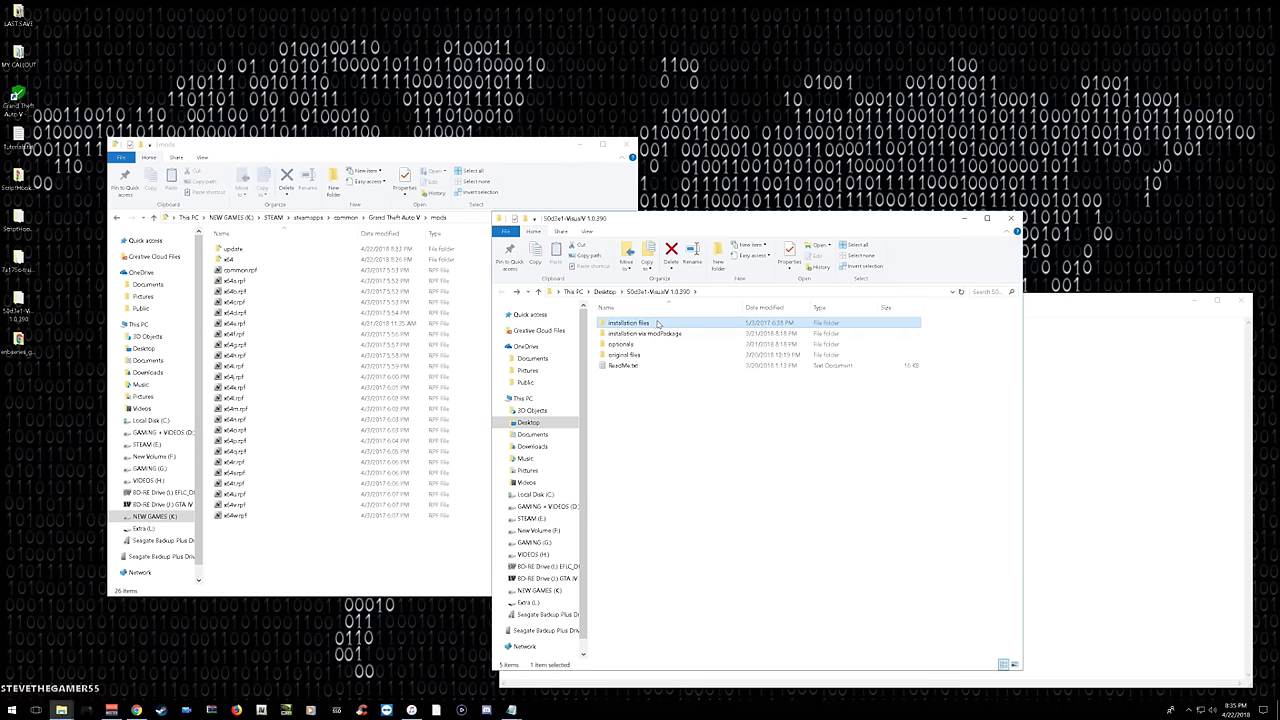
{"action": "left_click", "coordinate": [675, 323]}
{"action": "double_click", "coordinate": [675, 323]}
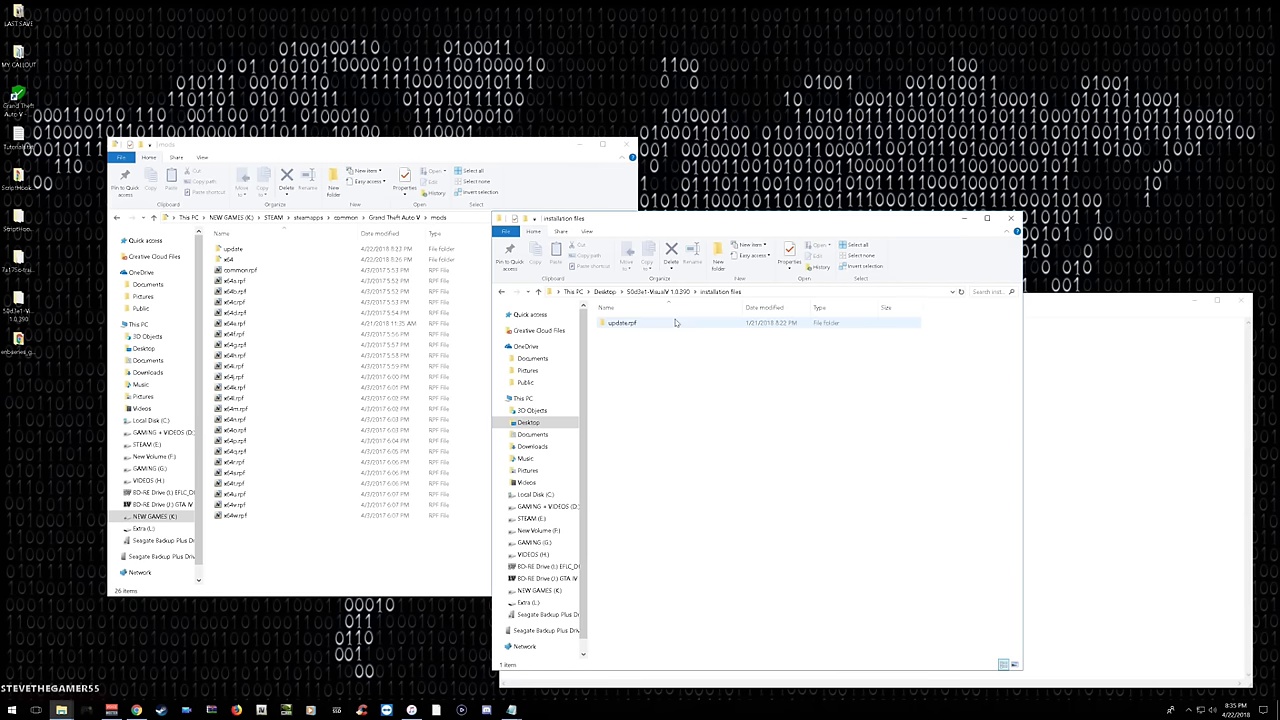
{"action": "double_click", "coordinate": [675, 323]}
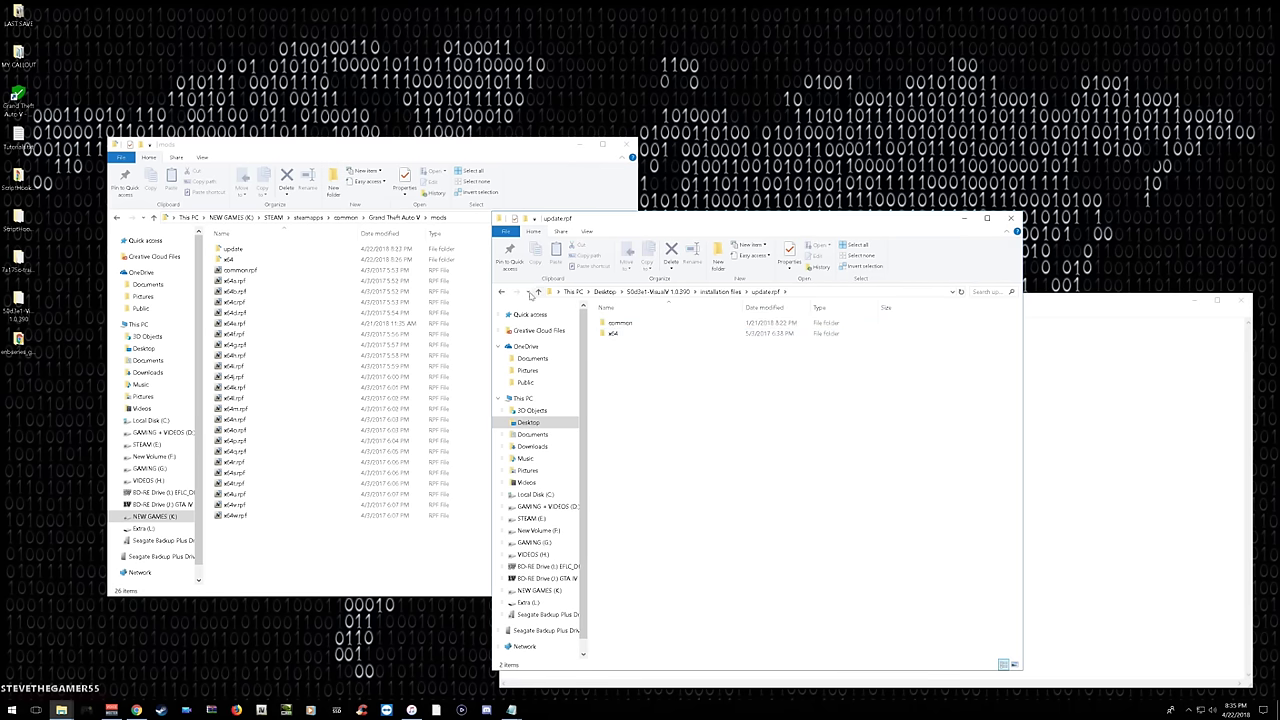
{"action": "left_click", "coordinate": [498, 292]}
{"action": "left_click", "coordinate": [498, 292]}
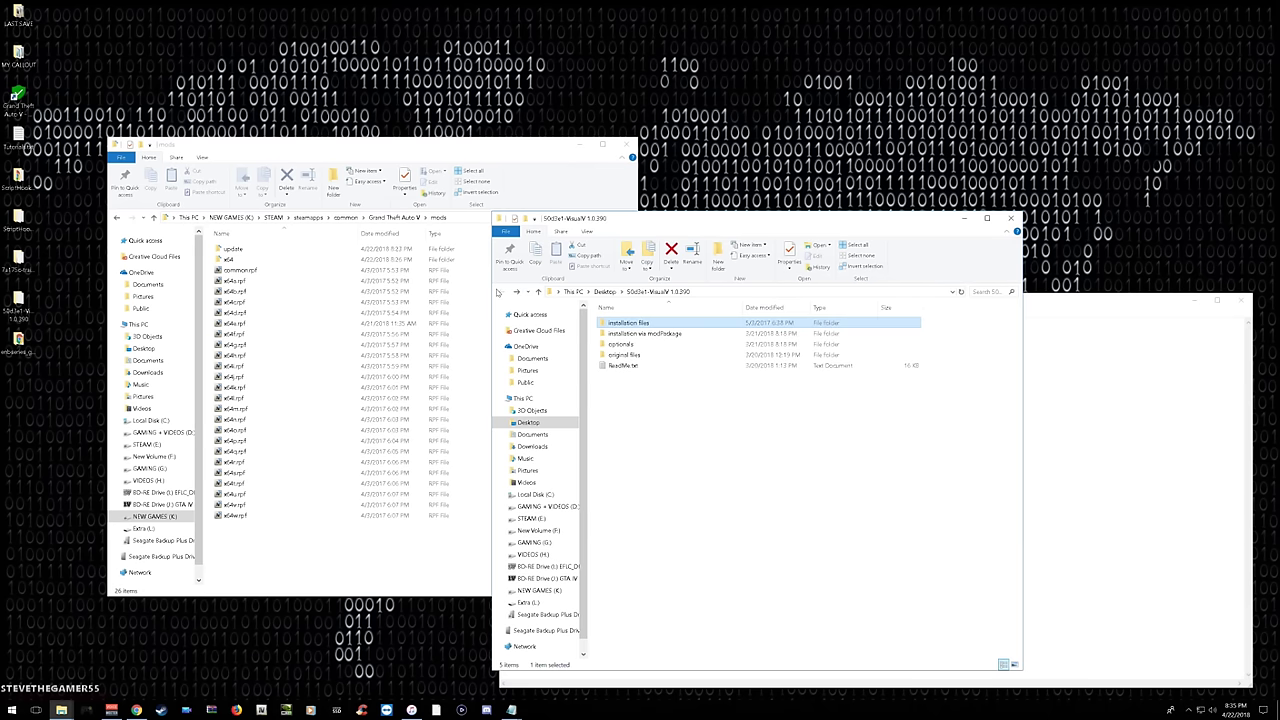
Look inside VisualV's "optionals" and "original files" folders and return to the main VisualV folder.
{"action": "left_click", "coordinate": [650, 333]}
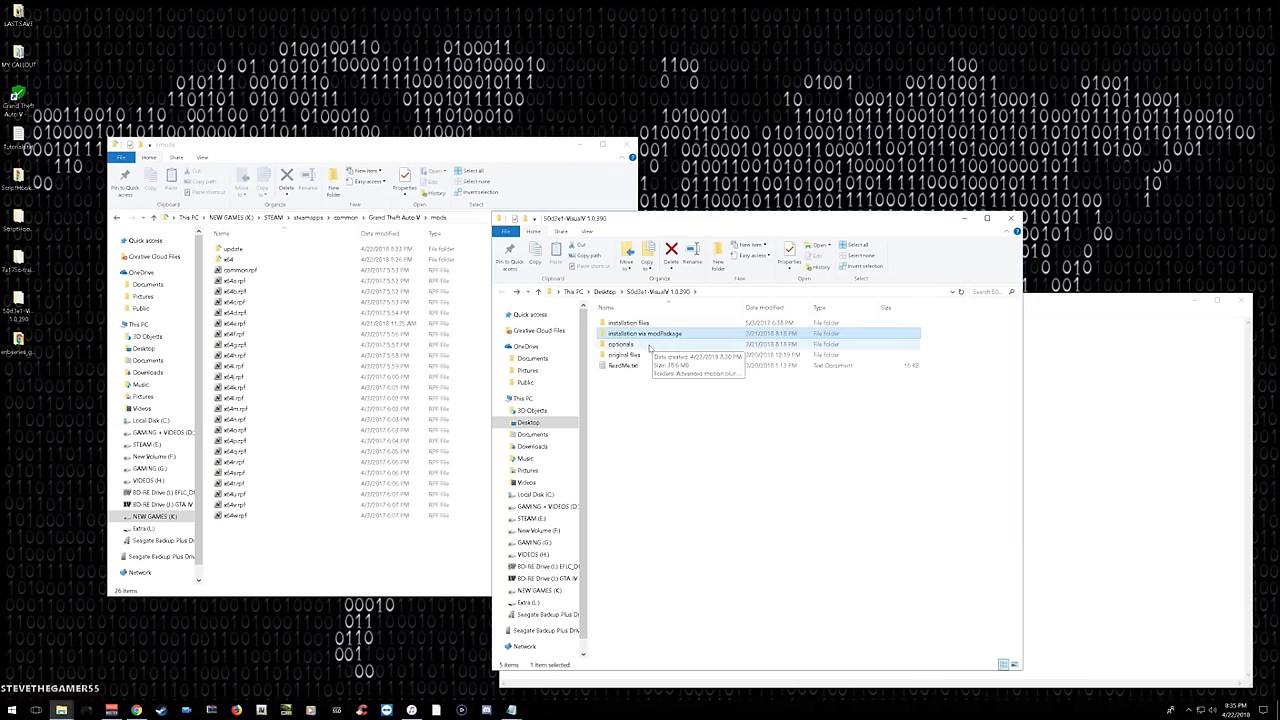
{"action": "double_click", "coordinate": [649, 345]}
{"action": "left_click", "coordinate": [502, 292]}
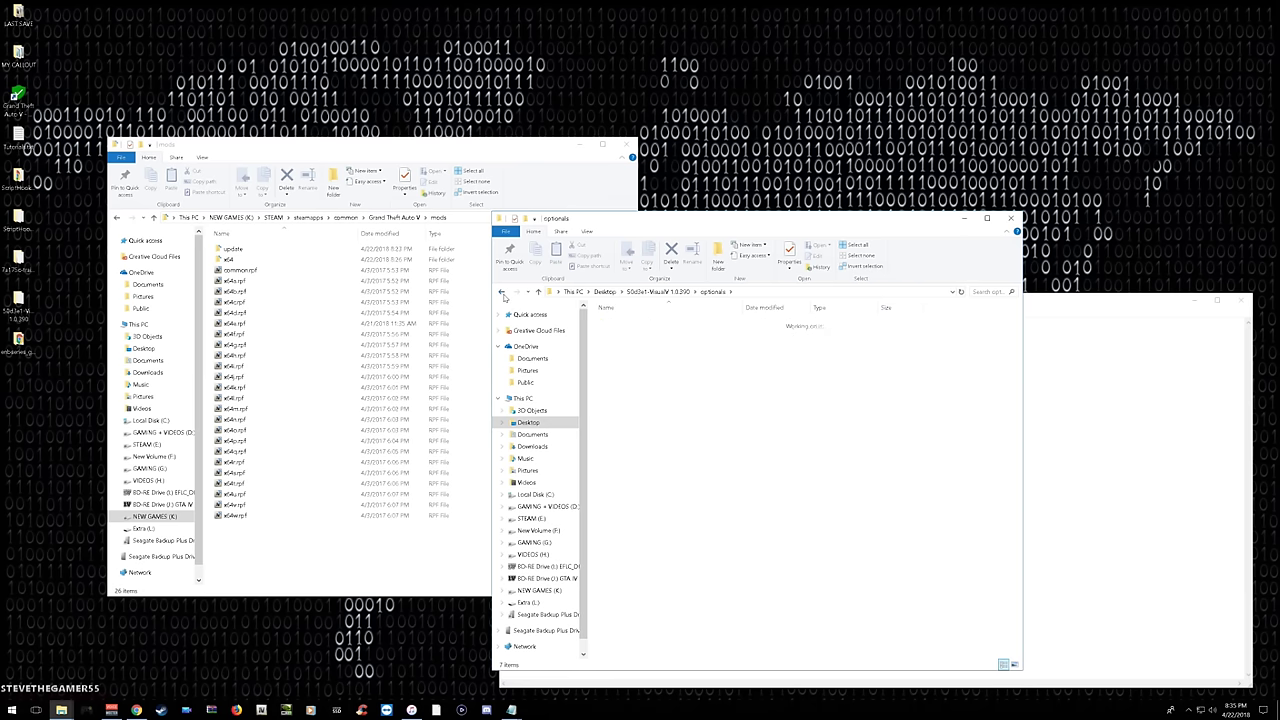
{"action": "left_click", "coordinate": [502, 292]}
{"action": "double_click", "coordinate": [624, 356]}
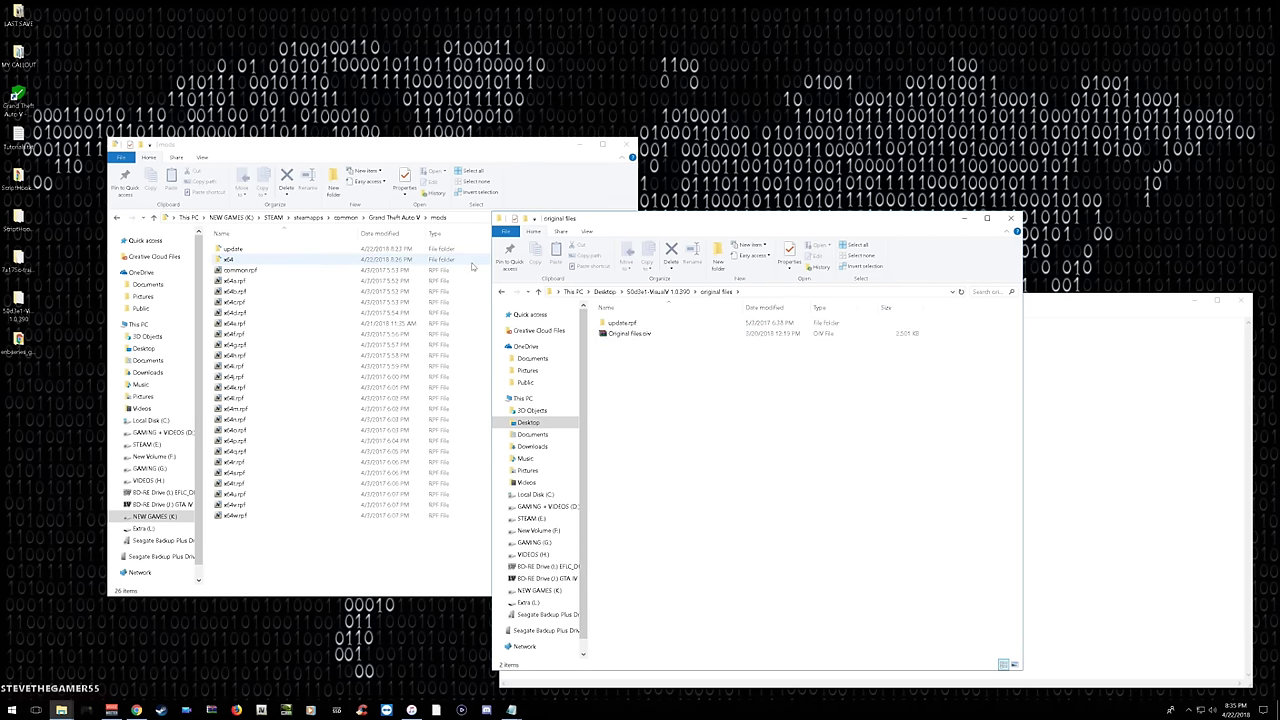
{"action": "left_click", "coordinate": [502, 292]}
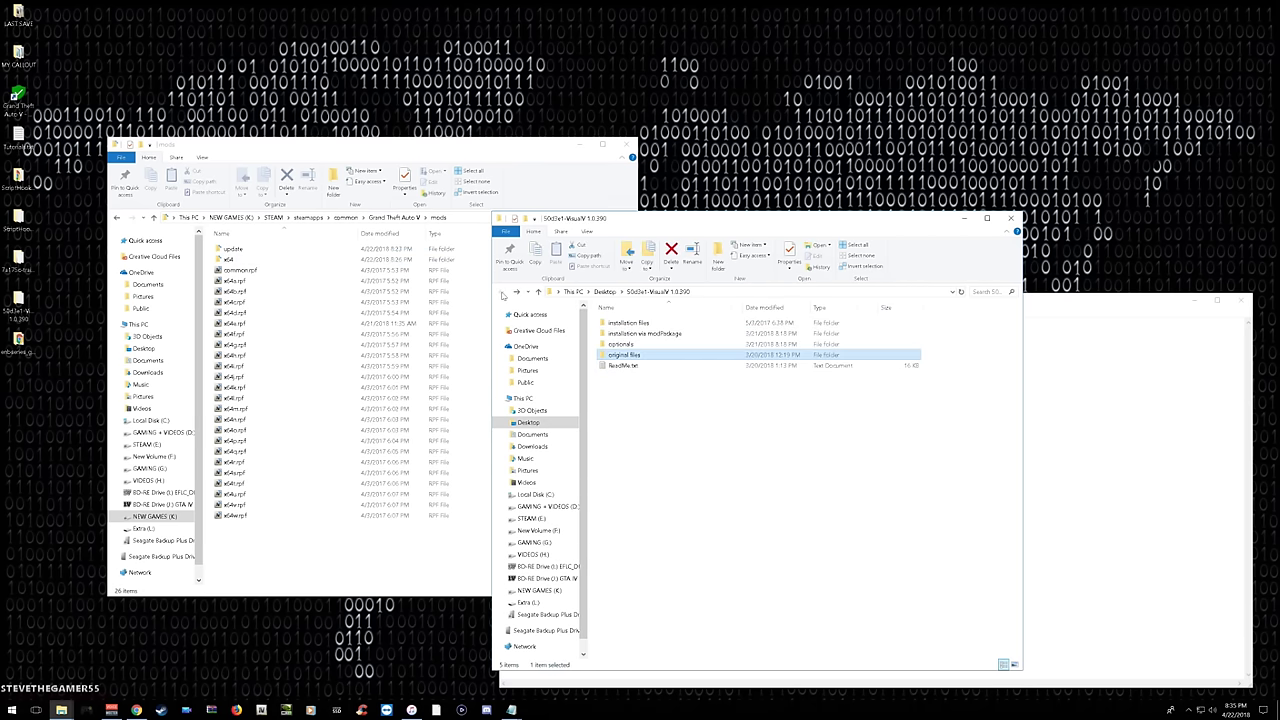
Open the "optionals" folder and look at the contents of "Dynamic shadows from pedestrian vehicles".
{"action": "double_click", "coordinate": [621, 344]}
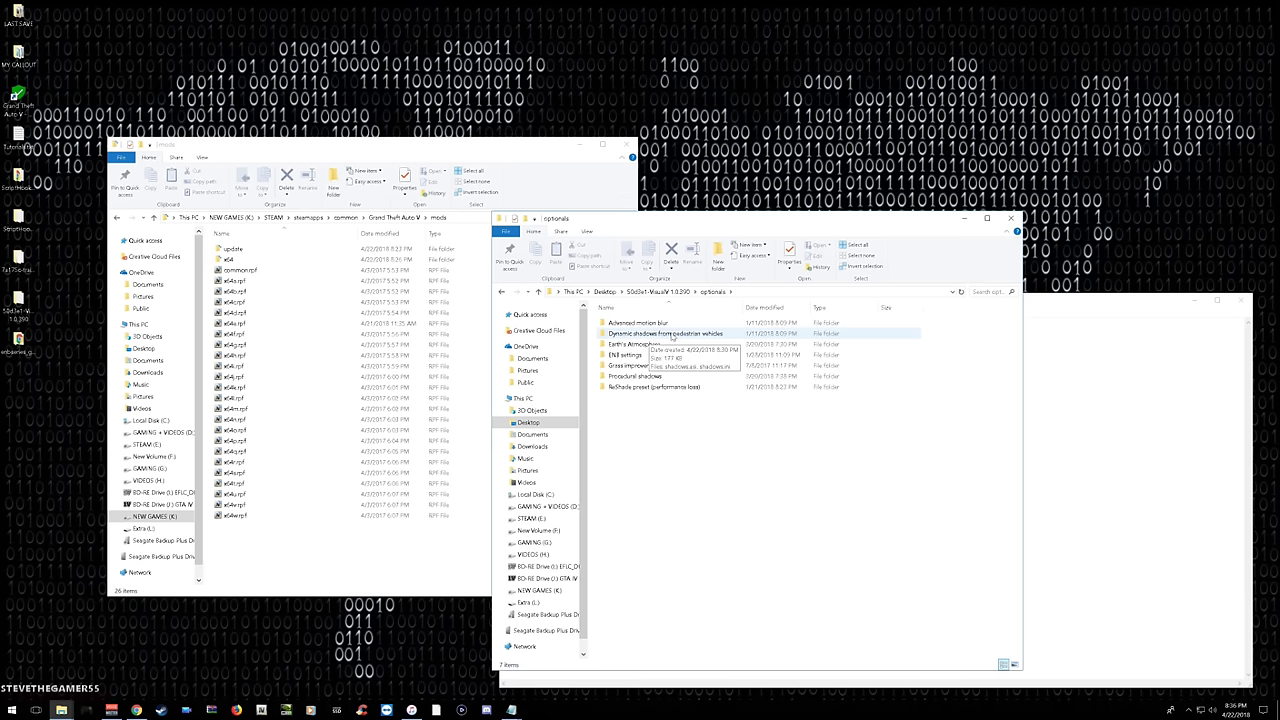
{"action": "double_click", "coordinate": [671, 337]}
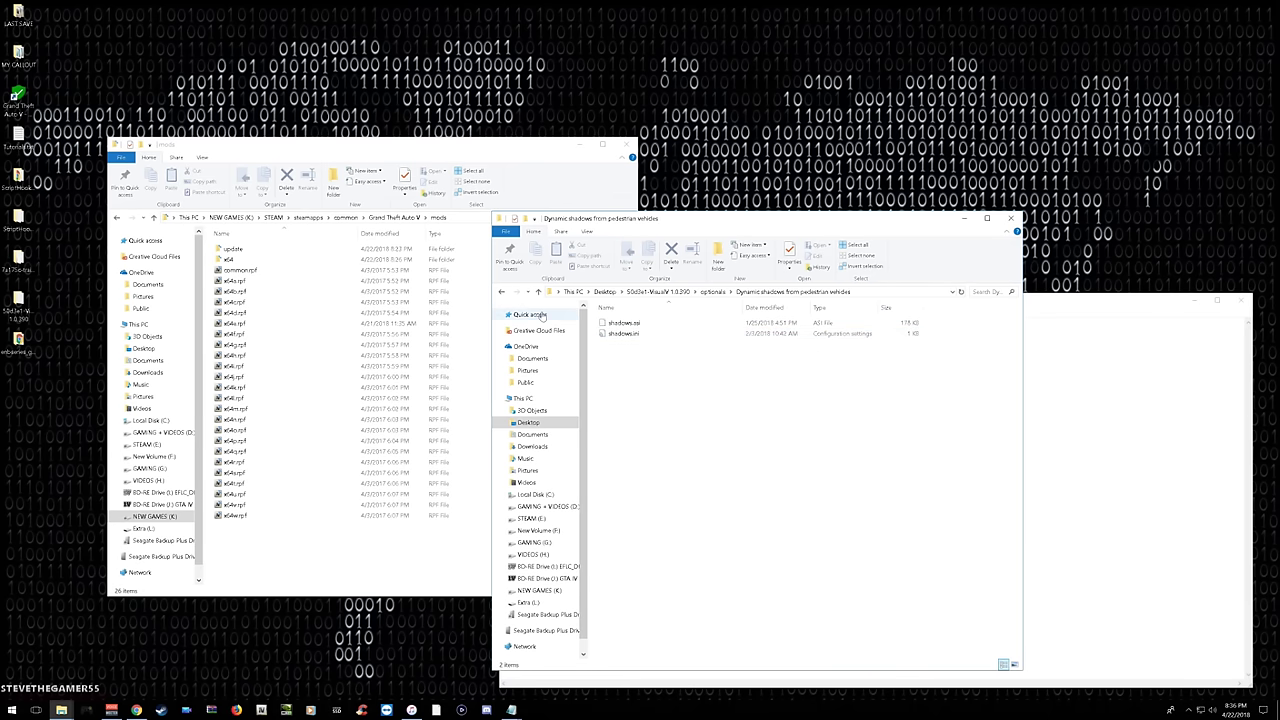
{"action": "left_click", "coordinate": [503, 291]}
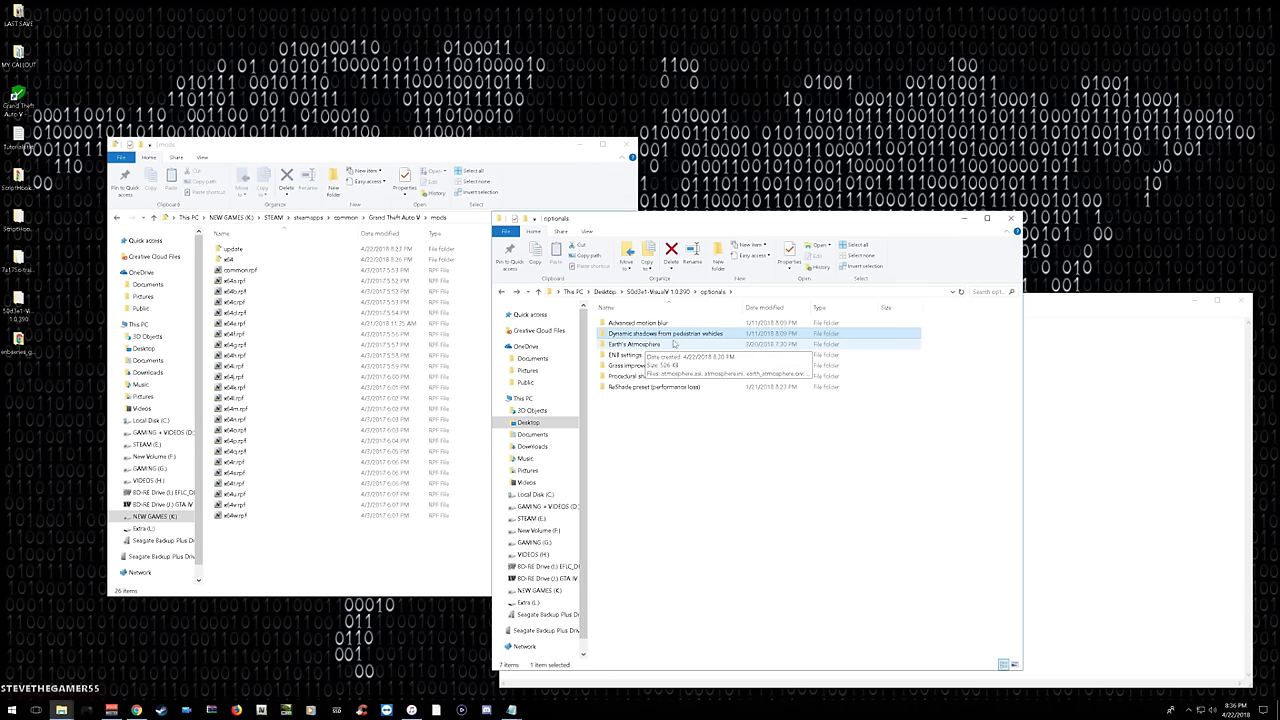
Open the "ENB settings" folder alongside the main Grand Theft Auto V folder and check the contents of its enbseries subfolder.
{"action": "double_click", "coordinate": [628, 356]}
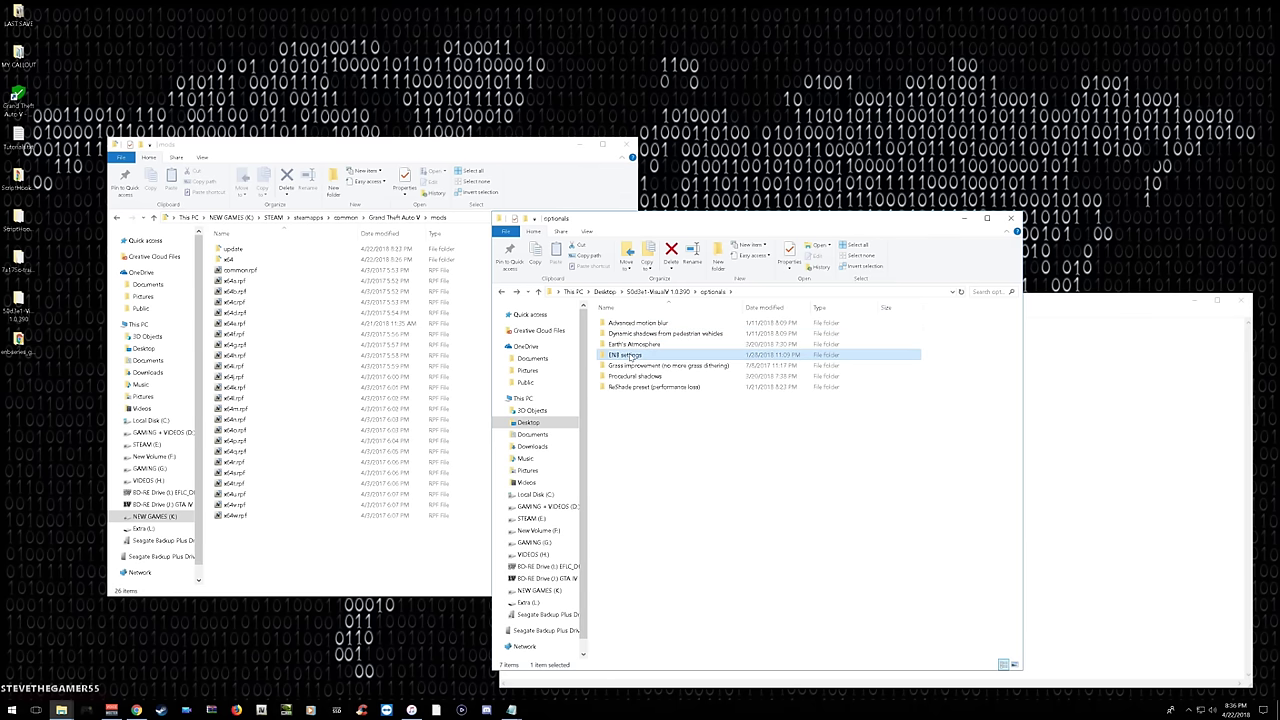
{"action": "left_click", "coordinate": [382, 220]}
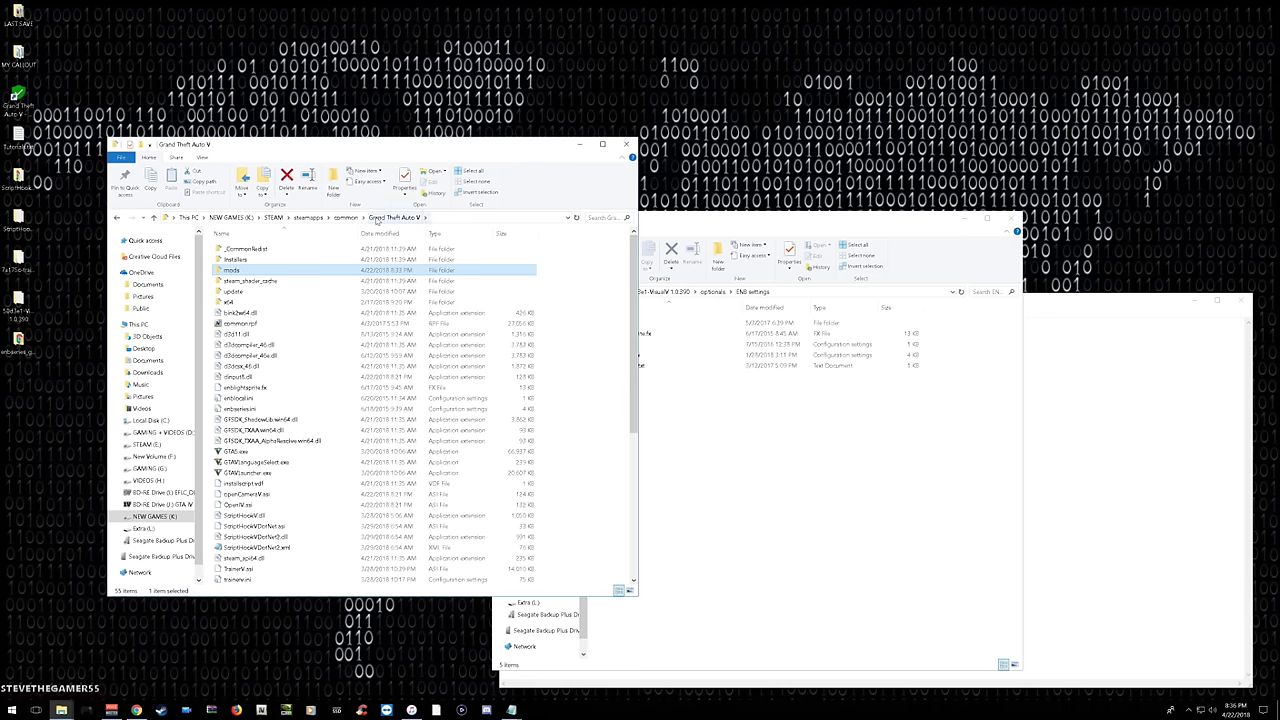
{"action": "left_click", "coordinate": [715, 432]}
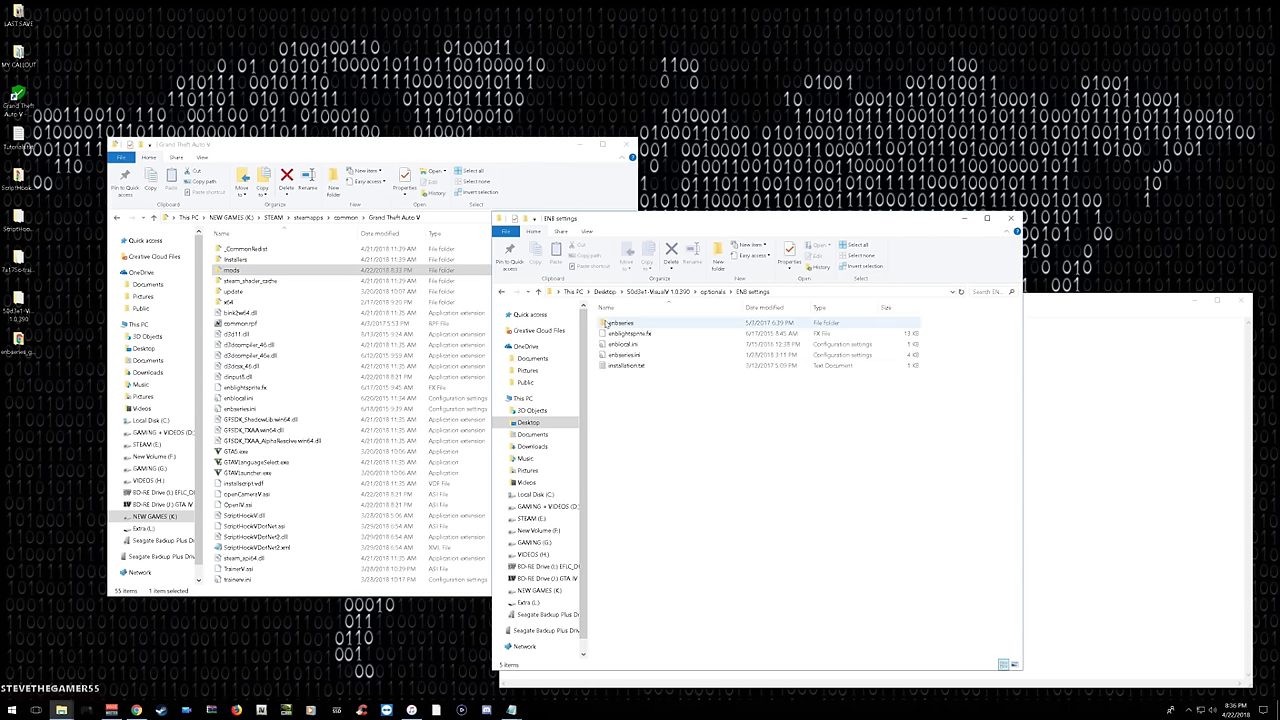
{"action": "left_click", "coordinate": [604, 324]}
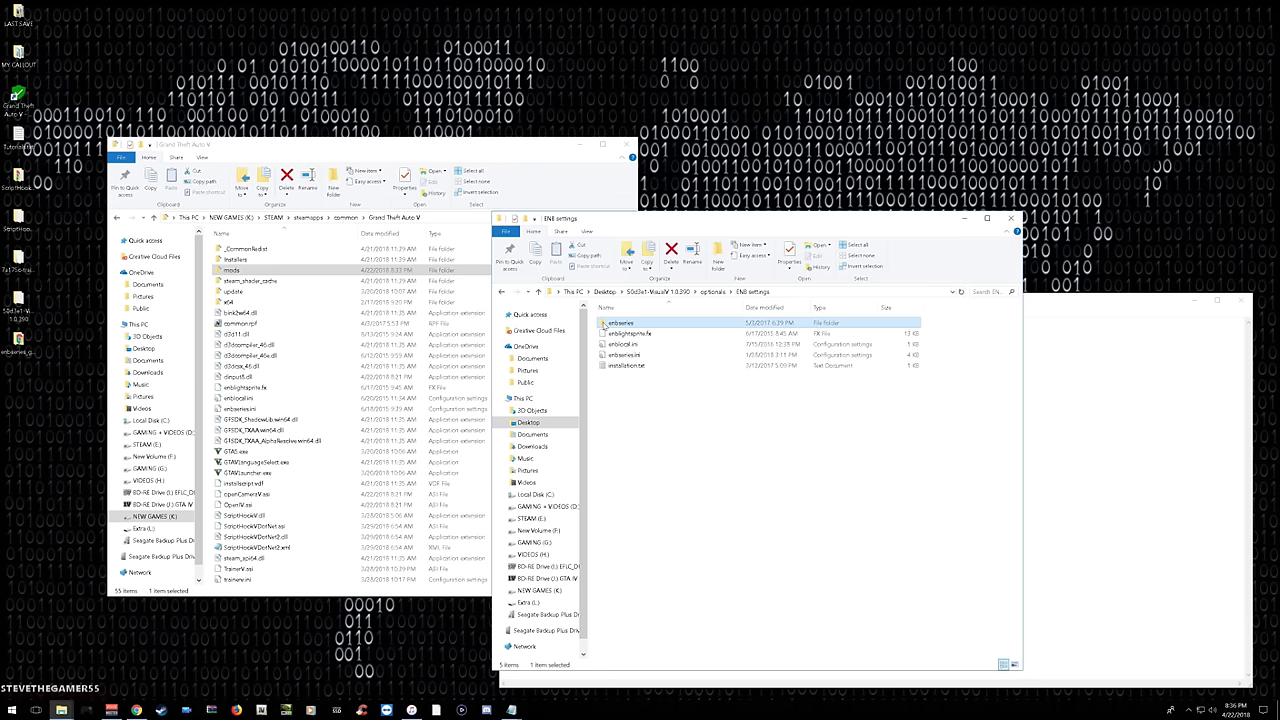
{"action": "double_click", "coordinate": [604, 325]}
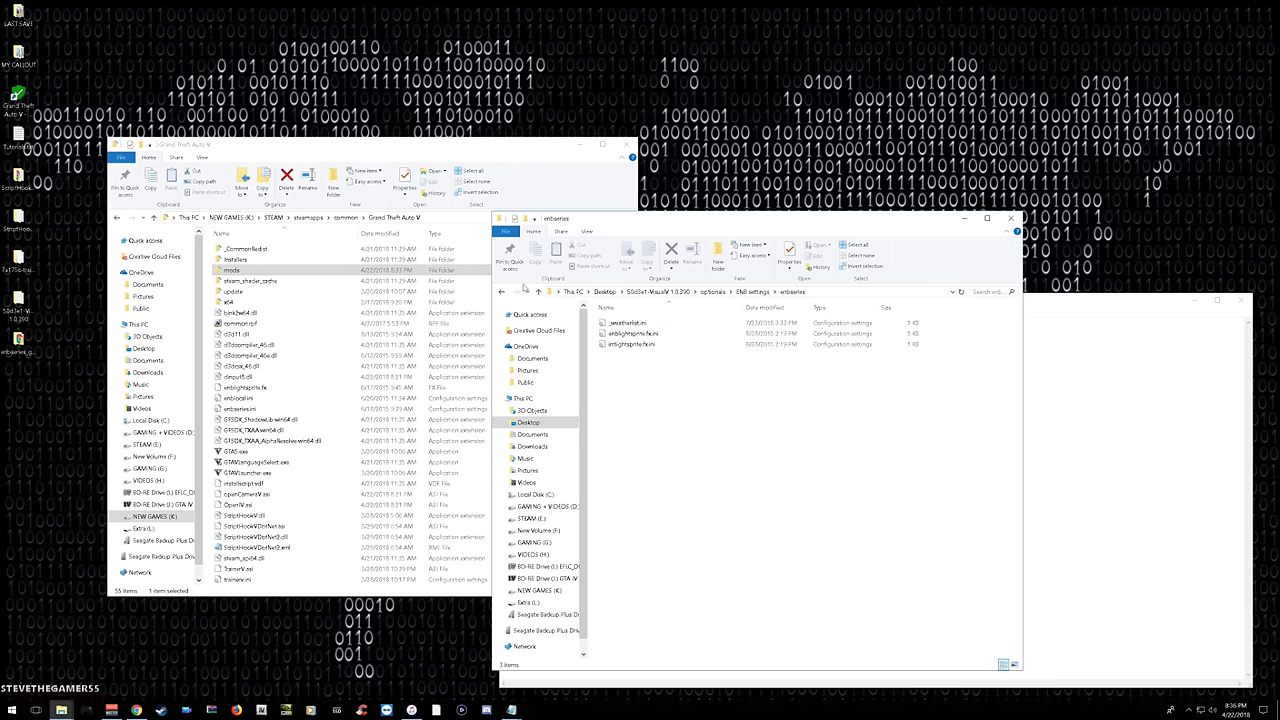
{"action": "left_click", "coordinate": [502, 291]}
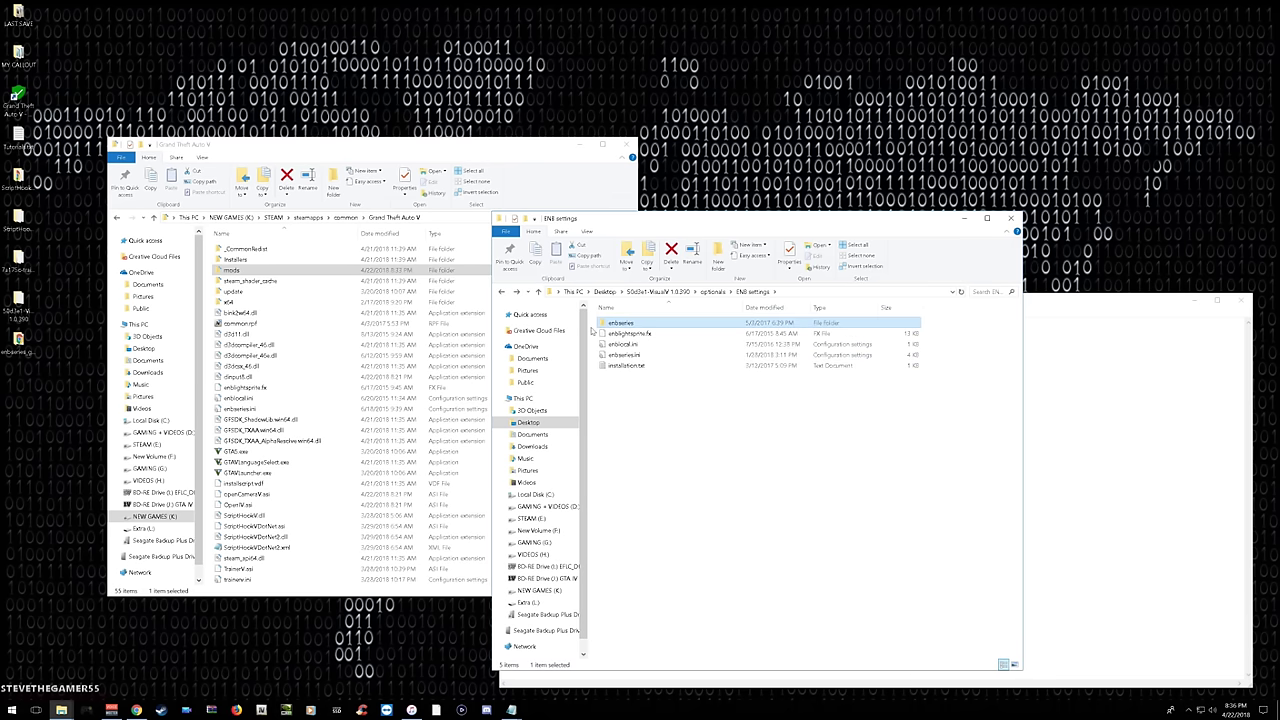
Copy the enbseries folder, enblightsprite.fx, enblocal.ini and enbseries.ini into the Grand Theft Auto V folder, replacing existing files, and look over the folder.
{"action": "left_click_drag", "start_coordinate": [595, 328], "coordinate": [625, 357]}
{"action": "left_click_drag", "start_coordinate": [626, 342], "coordinate": [330, 390]}
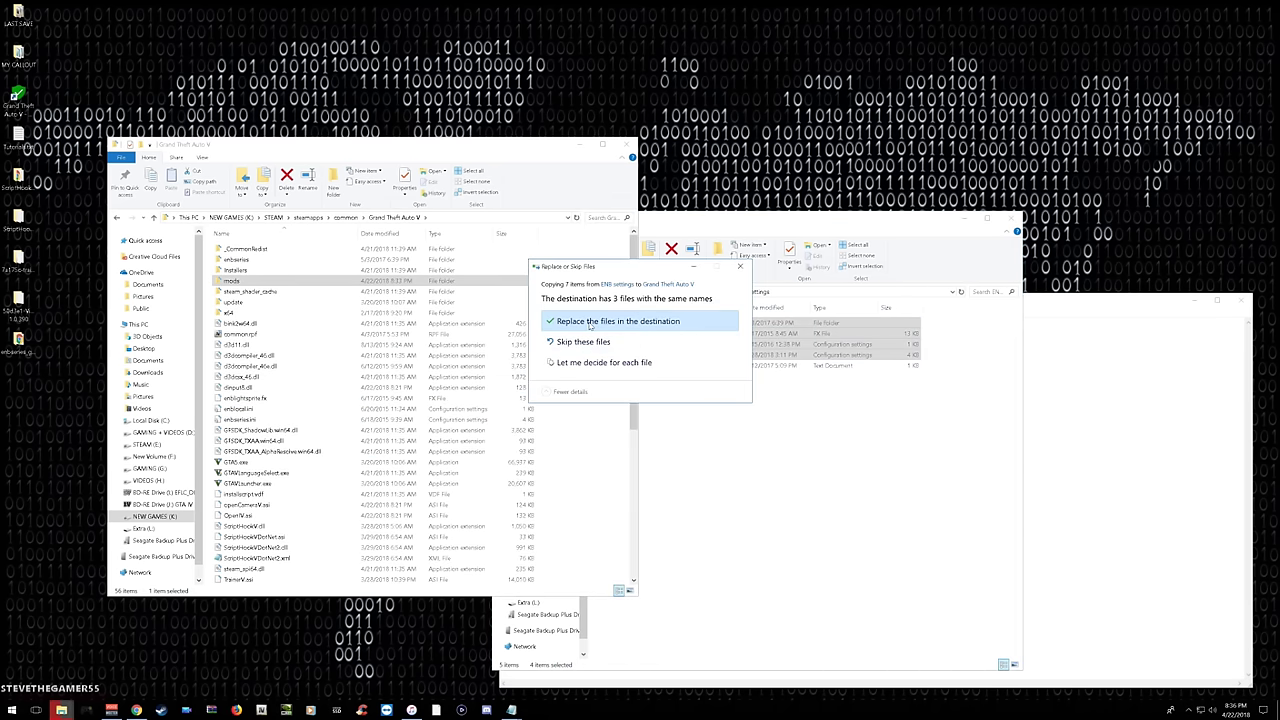
{"action": "left_click", "coordinate": [590, 321]}
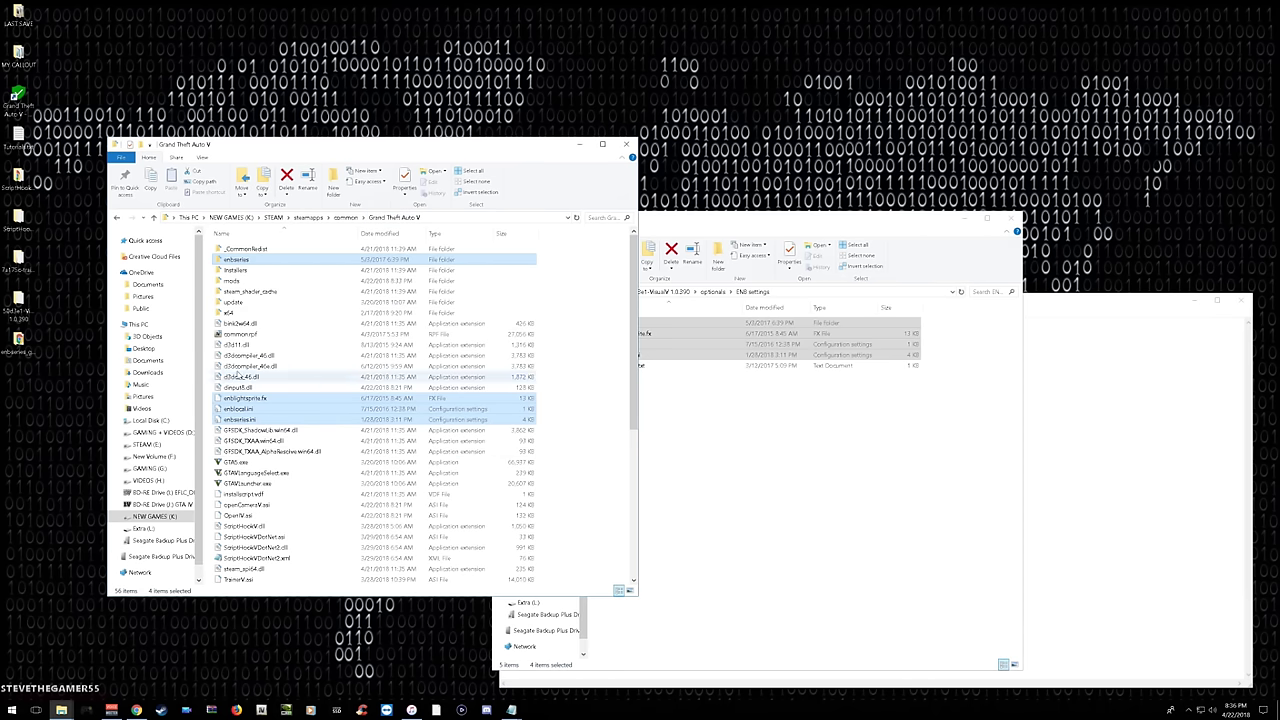
{"action": "scroll", "coordinate": [306, 340], "scroll_direction": "down", "scroll_amount": 8}
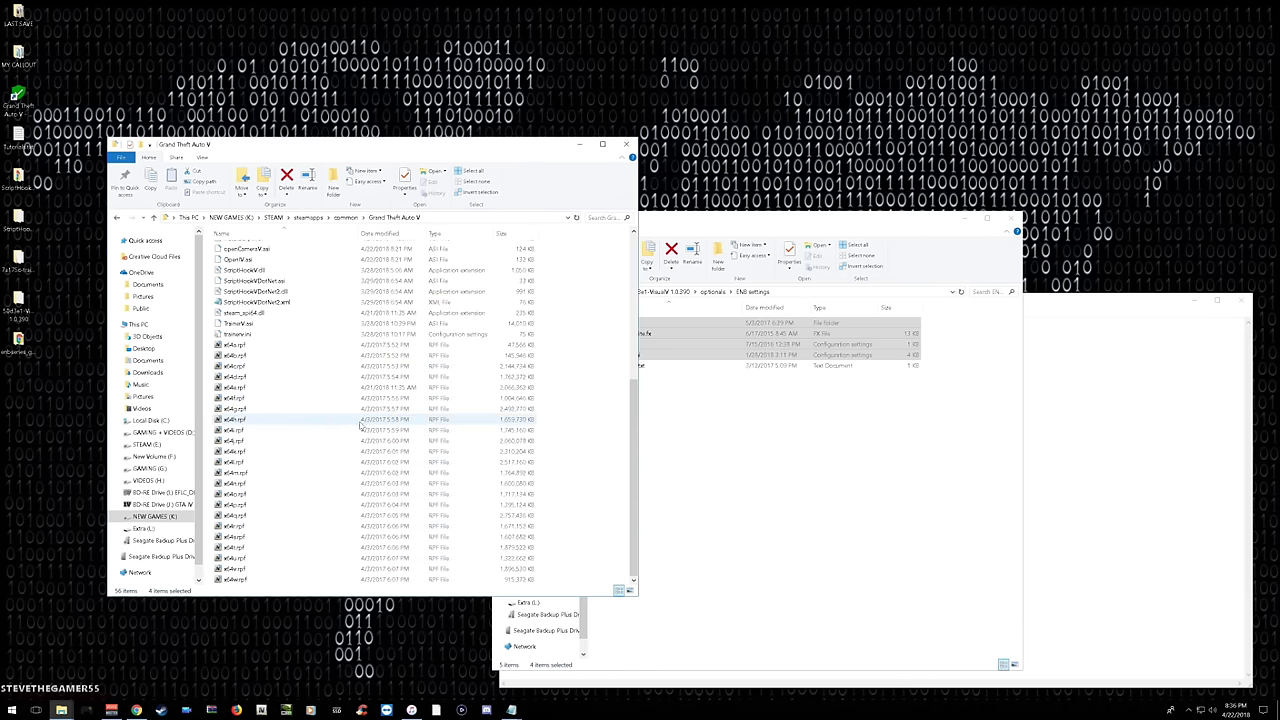
{"action": "scroll", "coordinate": [361, 425], "scroll_direction": "up", "scroll_amount": 8}
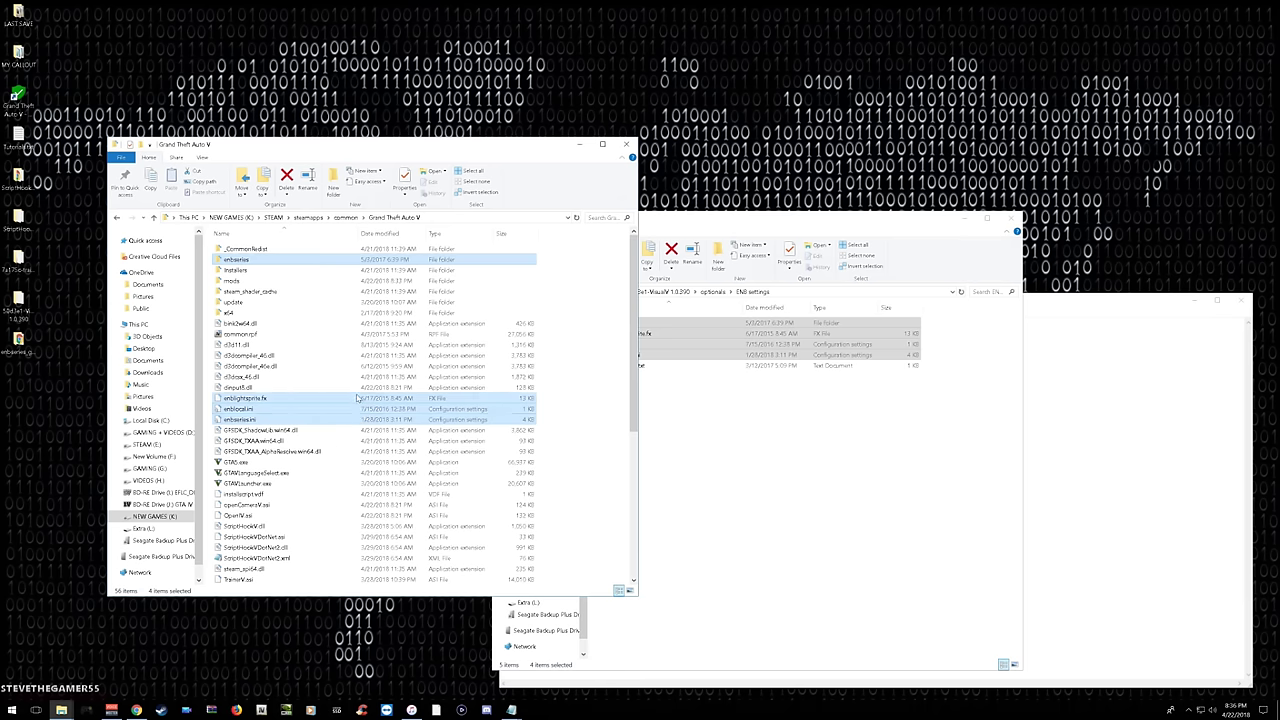
{"action": "left_click", "coordinate": [685, 436]}
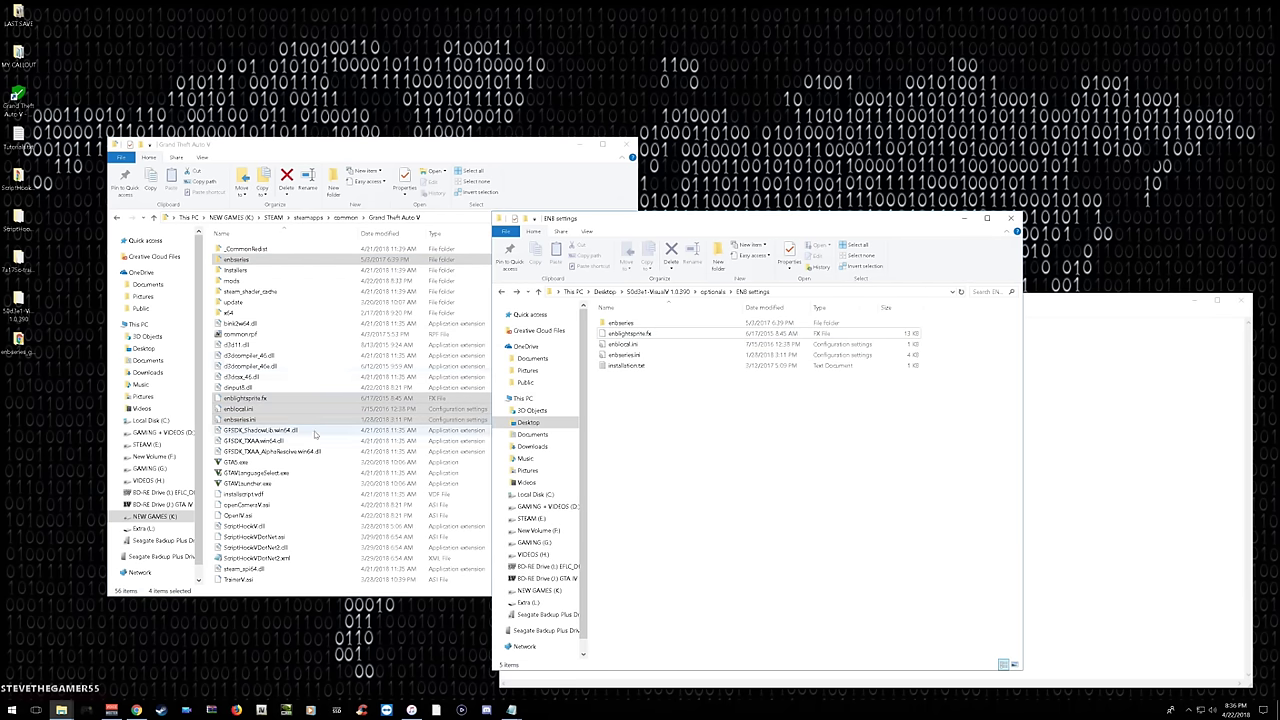
{"action": "scroll", "coordinate": [322, 383], "scroll_direction": "down", "scroll_amount": 5}
{"action": "scroll", "coordinate": [322, 408], "scroll_direction": "down", "scroll_amount": 3}
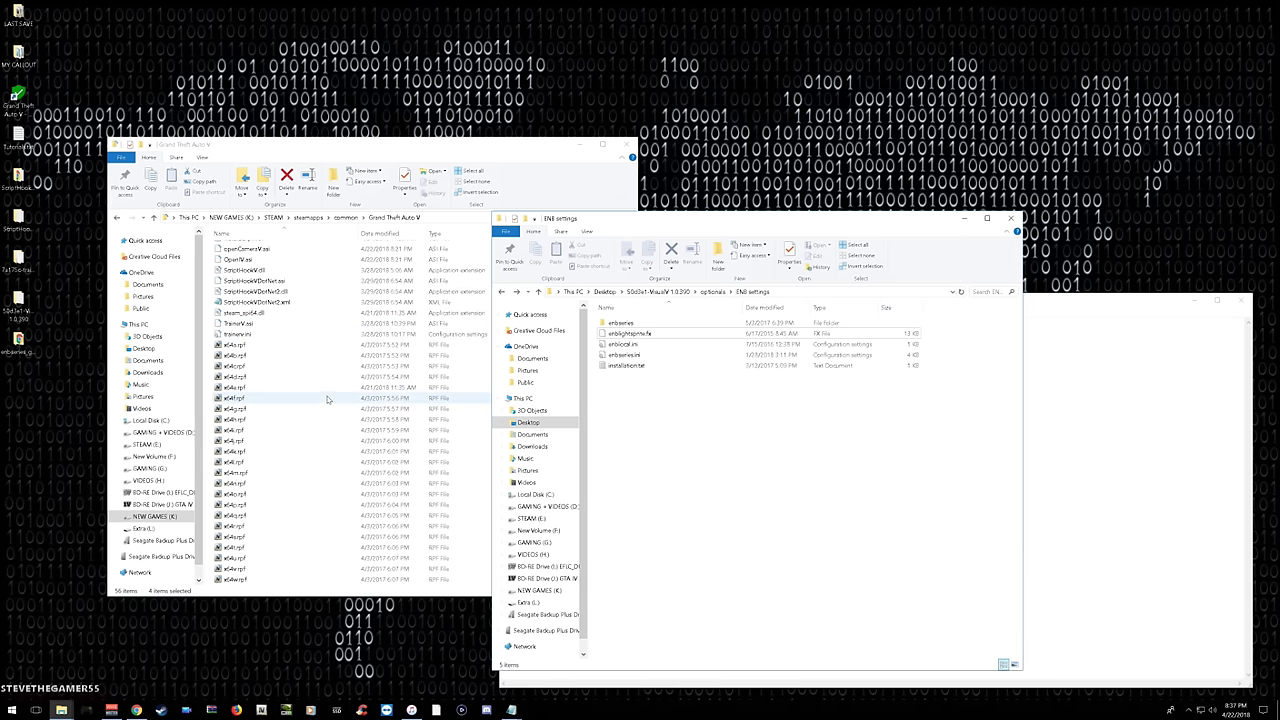
{"action": "scroll", "coordinate": [385, 375], "scroll_direction": "up", "scroll_amount": 8}
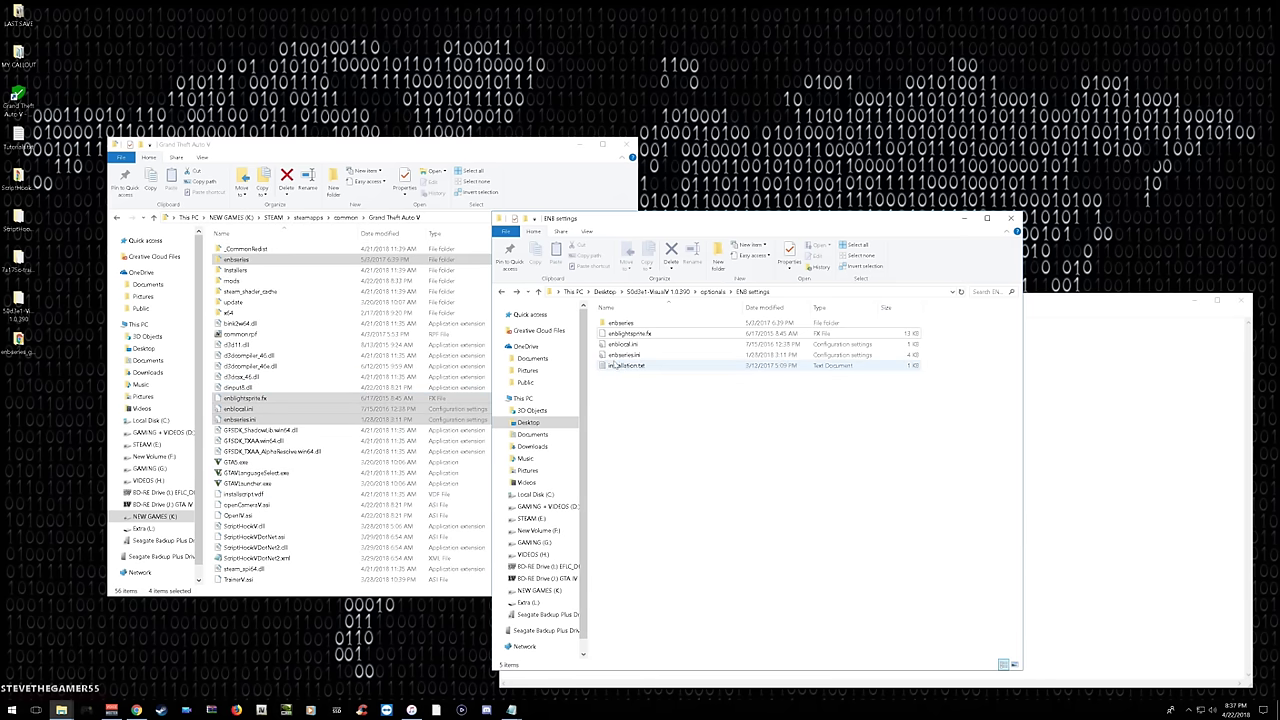
Open grass.oiv from the "Grass improvement" optional folder with OpenIV and install the package into the "mods" folder.
{"action": "left_click", "coordinate": [505, 295]}
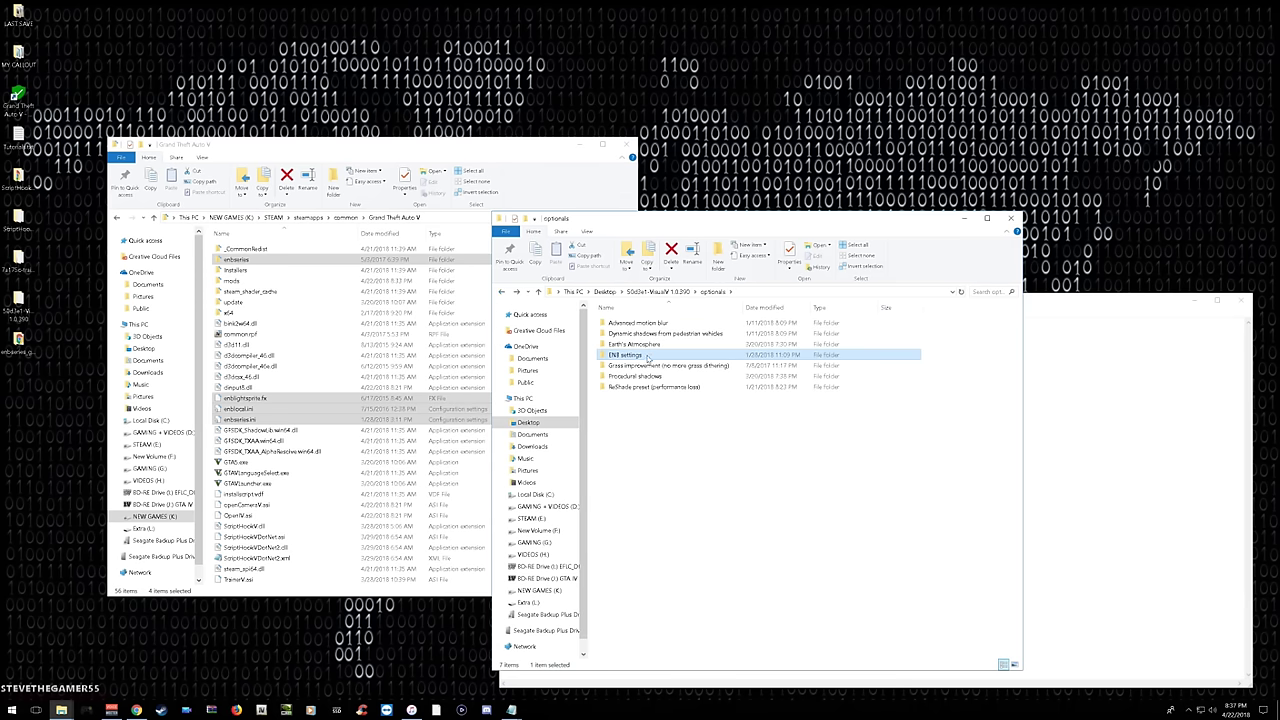
{"action": "double_click", "coordinate": [650, 366]}
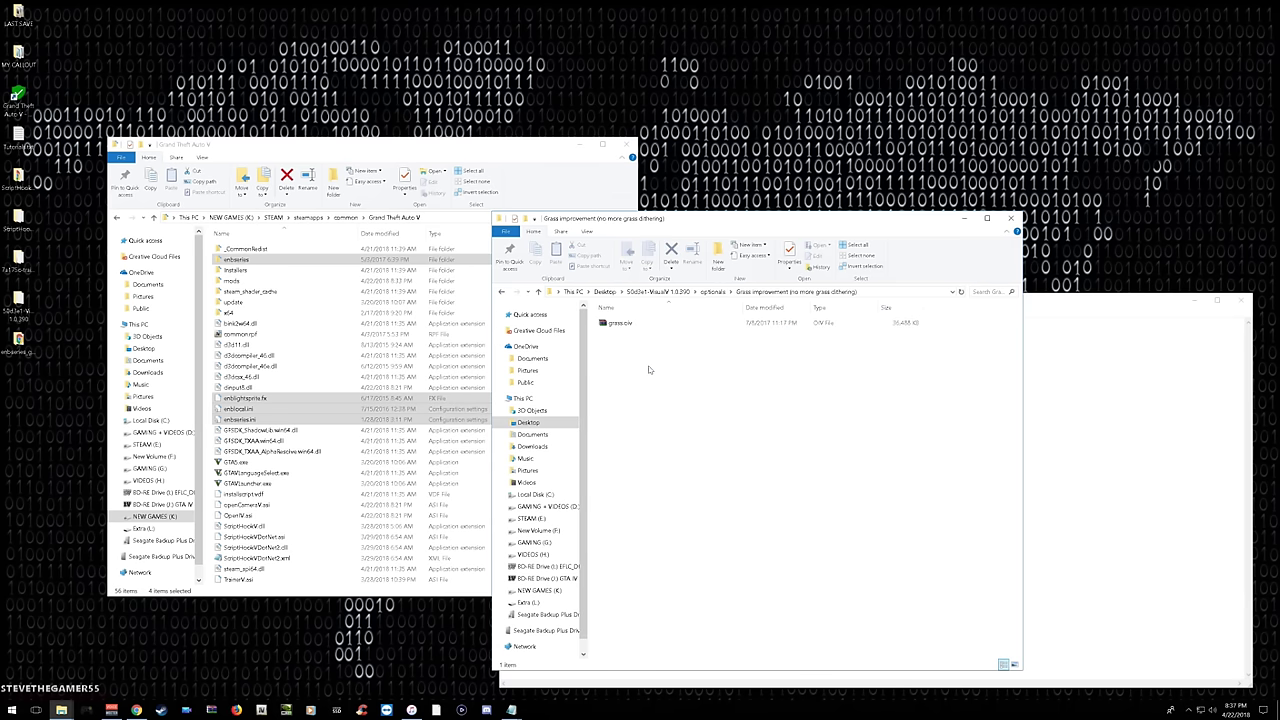
{"action": "left_click", "coordinate": [634, 324]}
{"action": "right_click", "coordinate": [634, 327]}
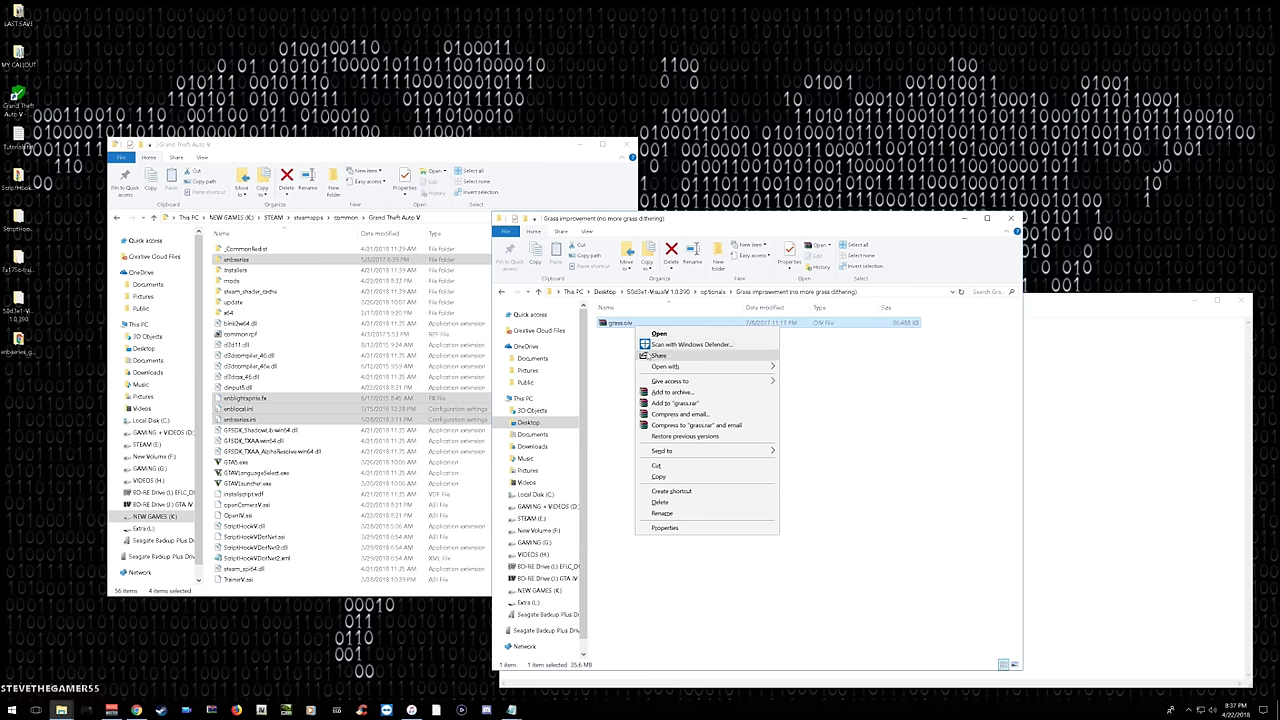
{"action": "mouse_move", "coordinate": [669, 366]}
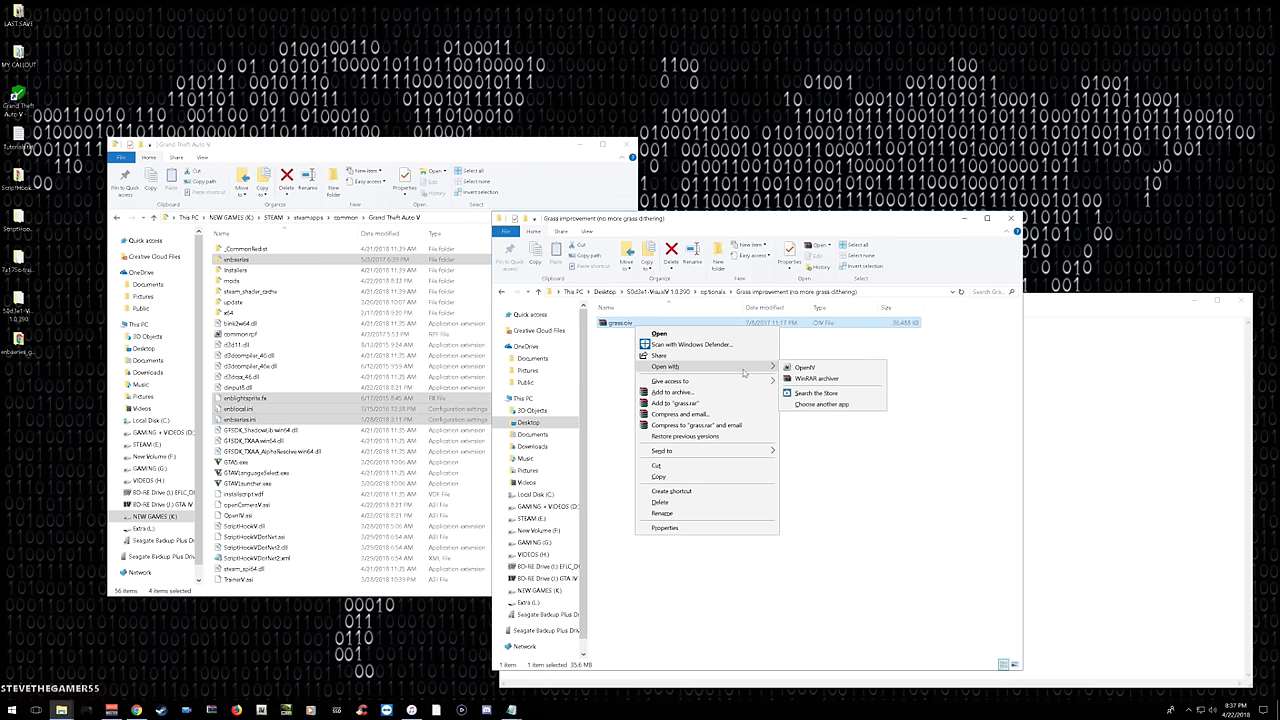
{"action": "left_click", "coordinate": [799, 368]}
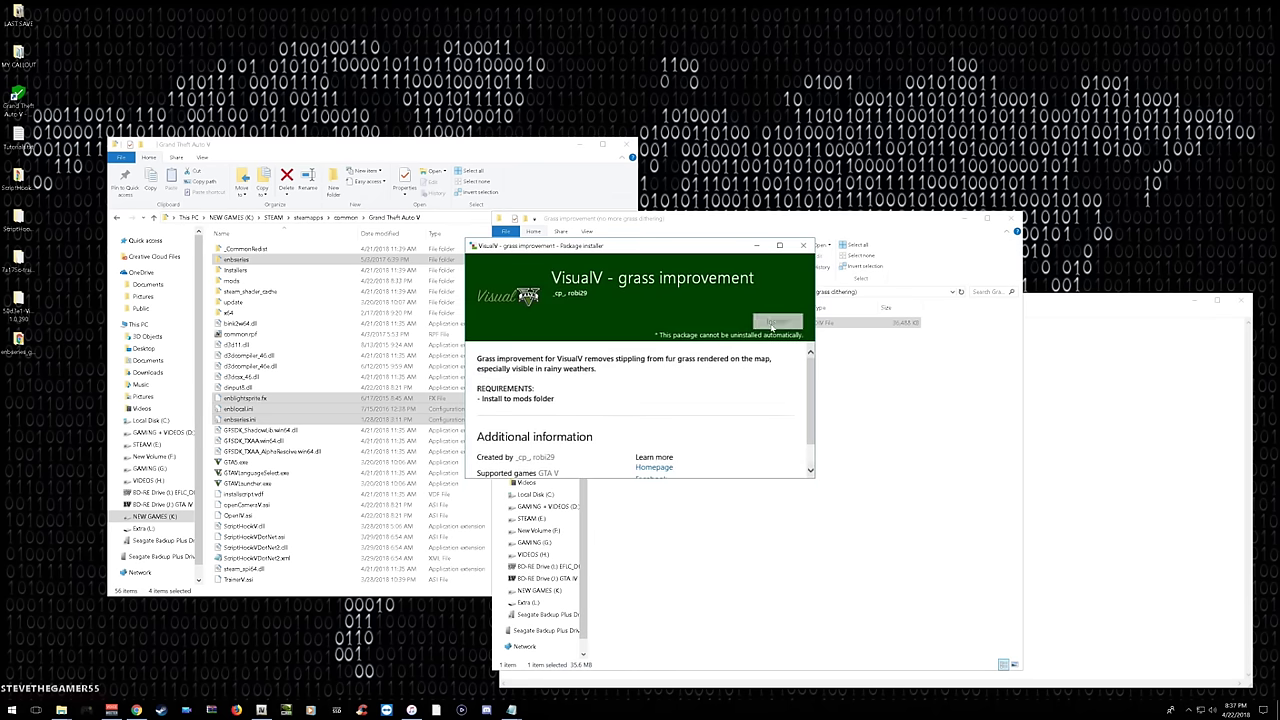
{"action": "left_click", "coordinate": [771, 325]}
{"action": "left_click", "coordinate": [608, 346]}
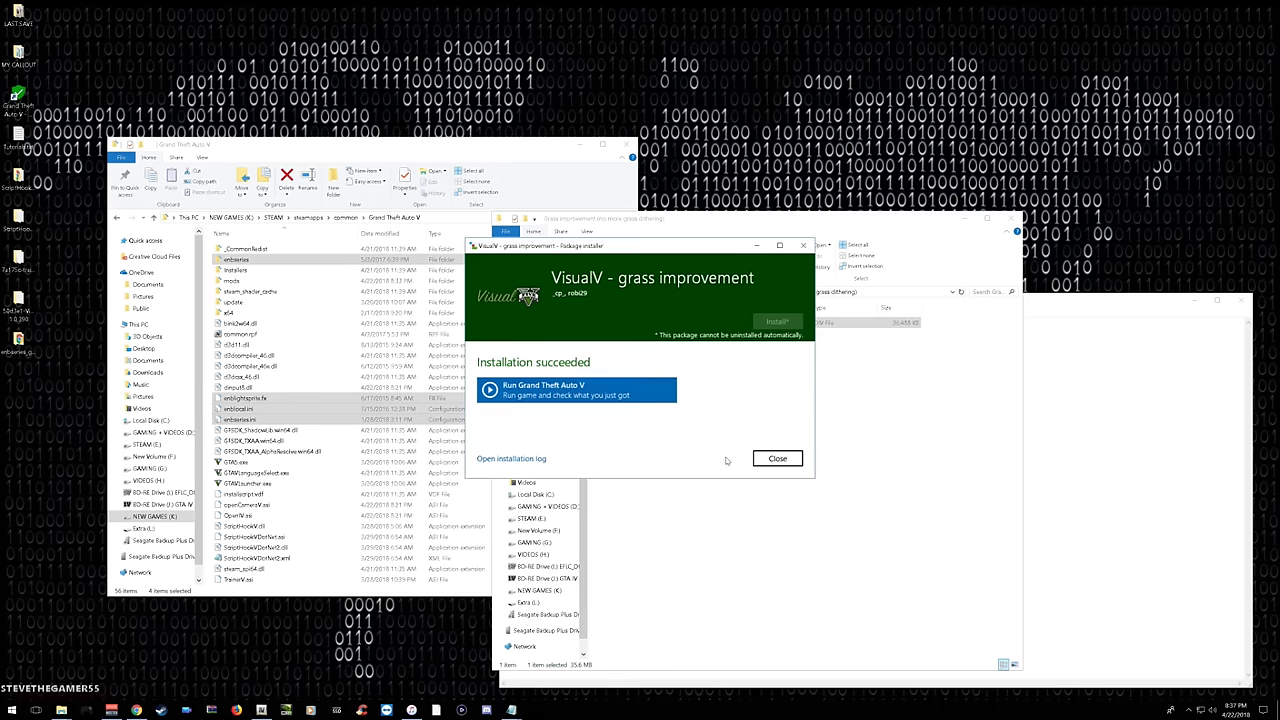
Read the end of the grass improvement installation log and close the log and the package installer.
{"action": "left_click", "coordinate": [511, 458]}
{"action": "scroll", "coordinate": [875, 495], "scroll_direction": "down", "scroll_amount": 10}
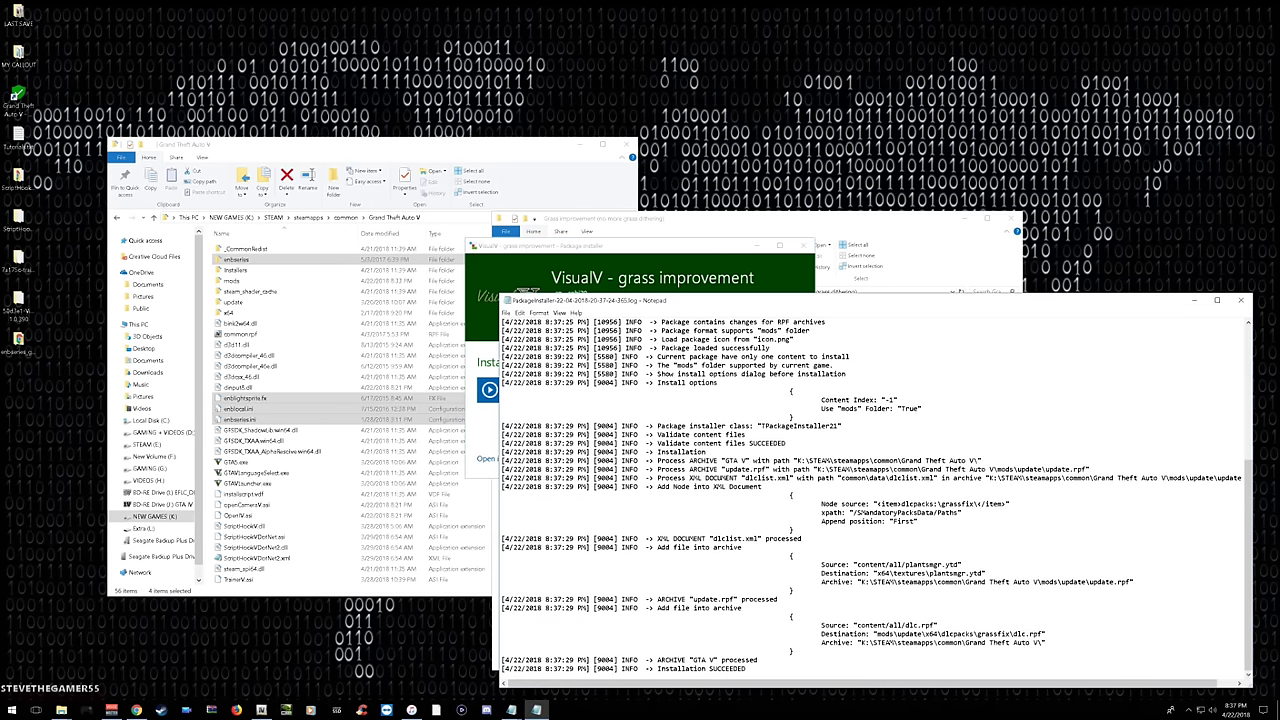
{"action": "left_click", "coordinate": [1240, 300]}
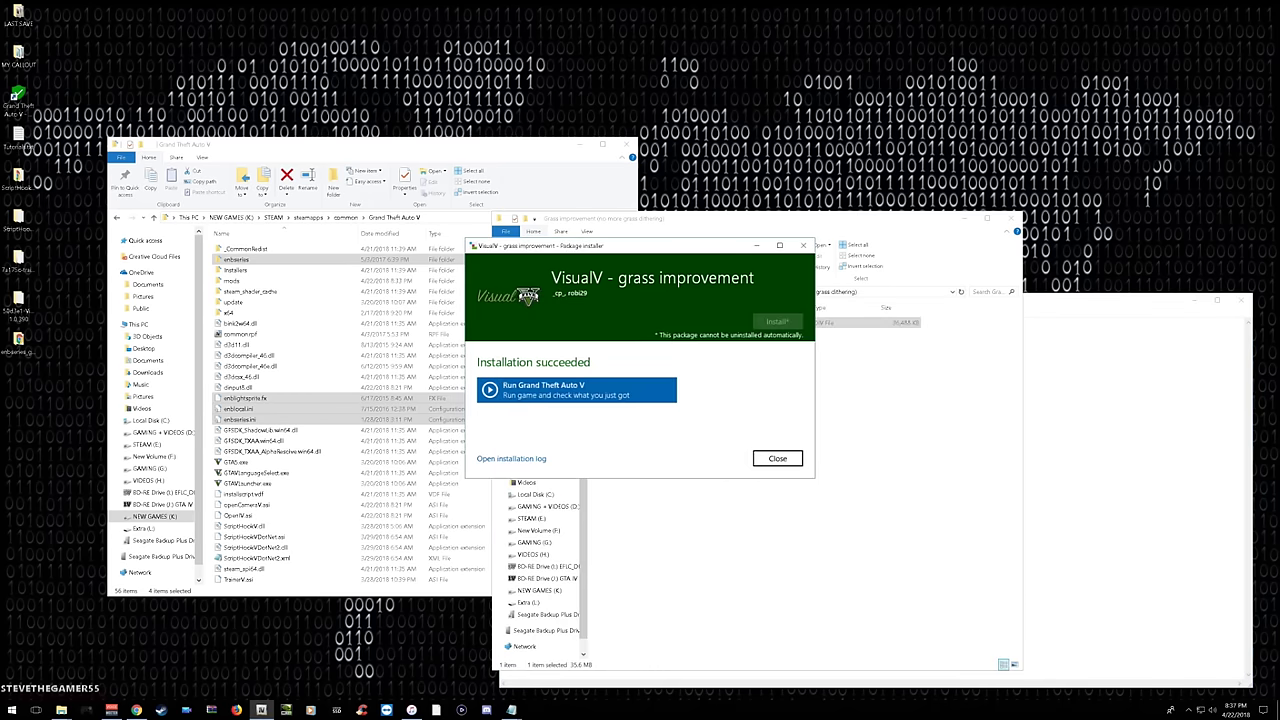
{"action": "left_click", "coordinate": [777, 459]}
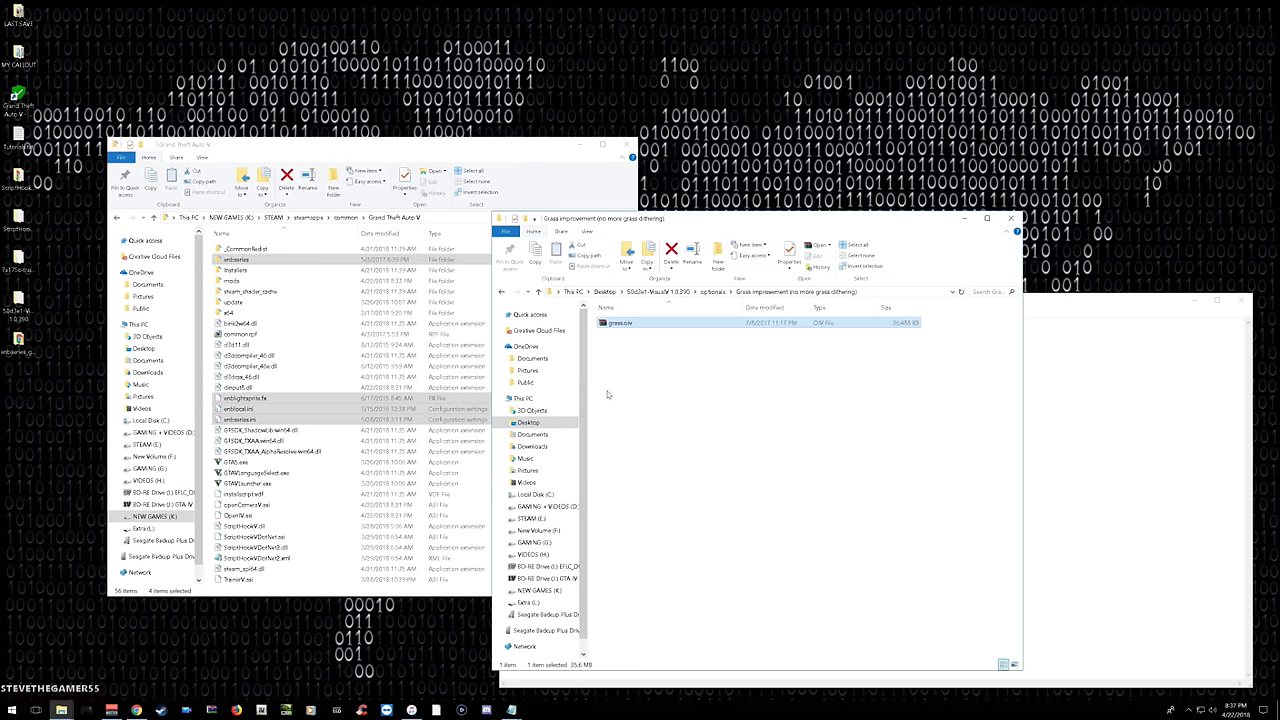
Open procedural.oiv from the "Procedural shadows" optional folder with OpenIV, install the package into the "mods" folder, and close the installer.
{"action": "left_click", "coordinate": [500, 292]}
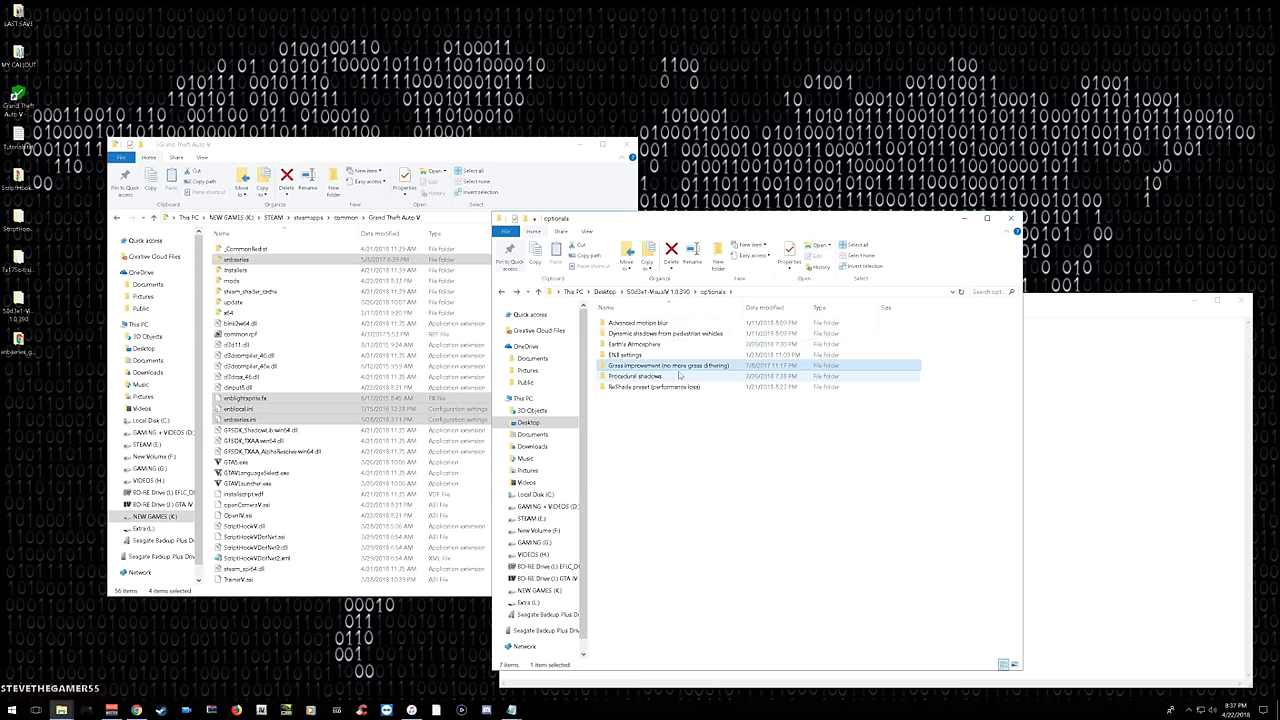
{"action": "double_click", "coordinate": [664, 376]}
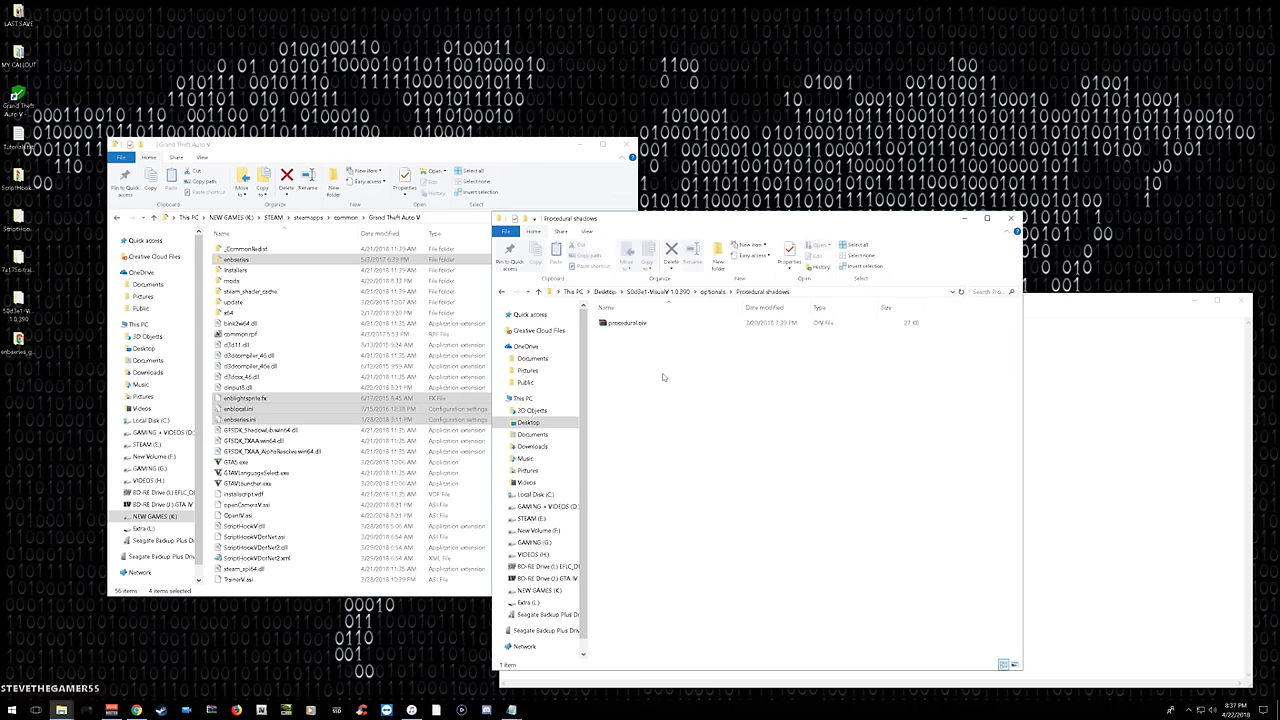
{"action": "left_click", "coordinate": [652, 323]}
{"action": "right_click", "coordinate": [655, 324]}
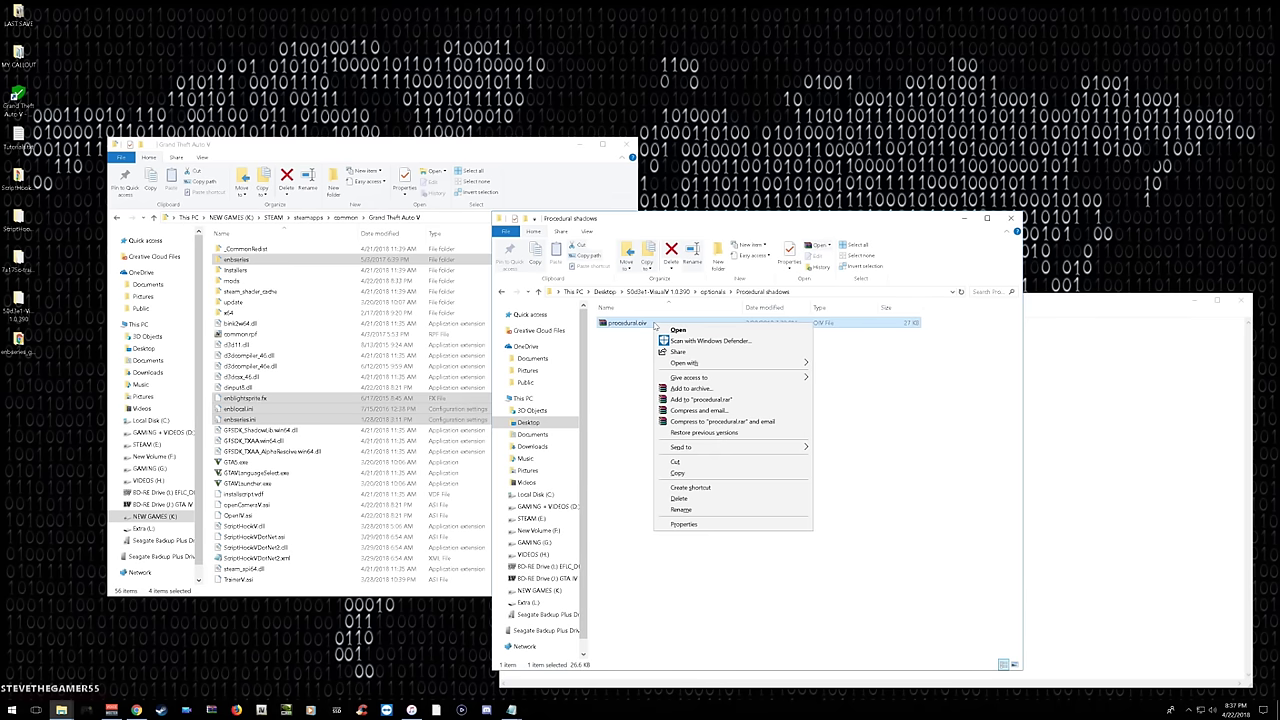
{"action": "mouse_move", "coordinate": [697, 363]}
{"action": "left_click", "coordinate": [845, 366]}
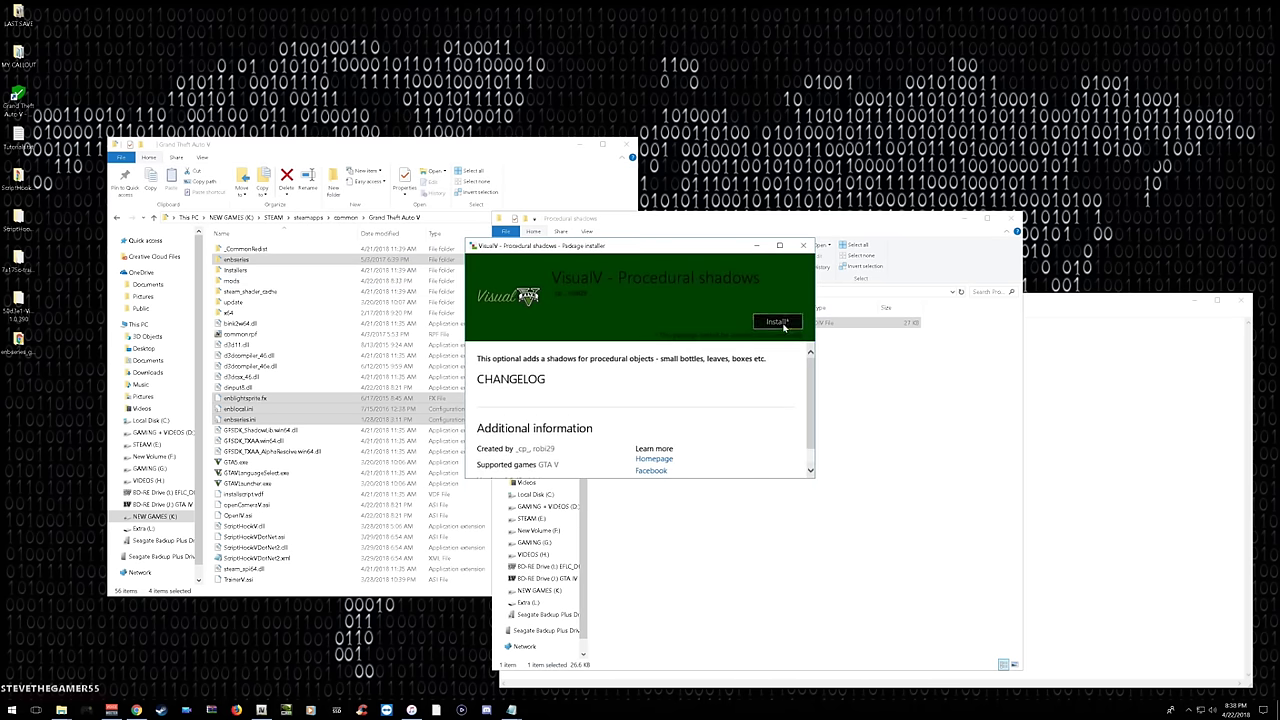
{"action": "left_click", "coordinate": [782, 324]}
{"action": "left_click", "coordinate": [588, 350]}
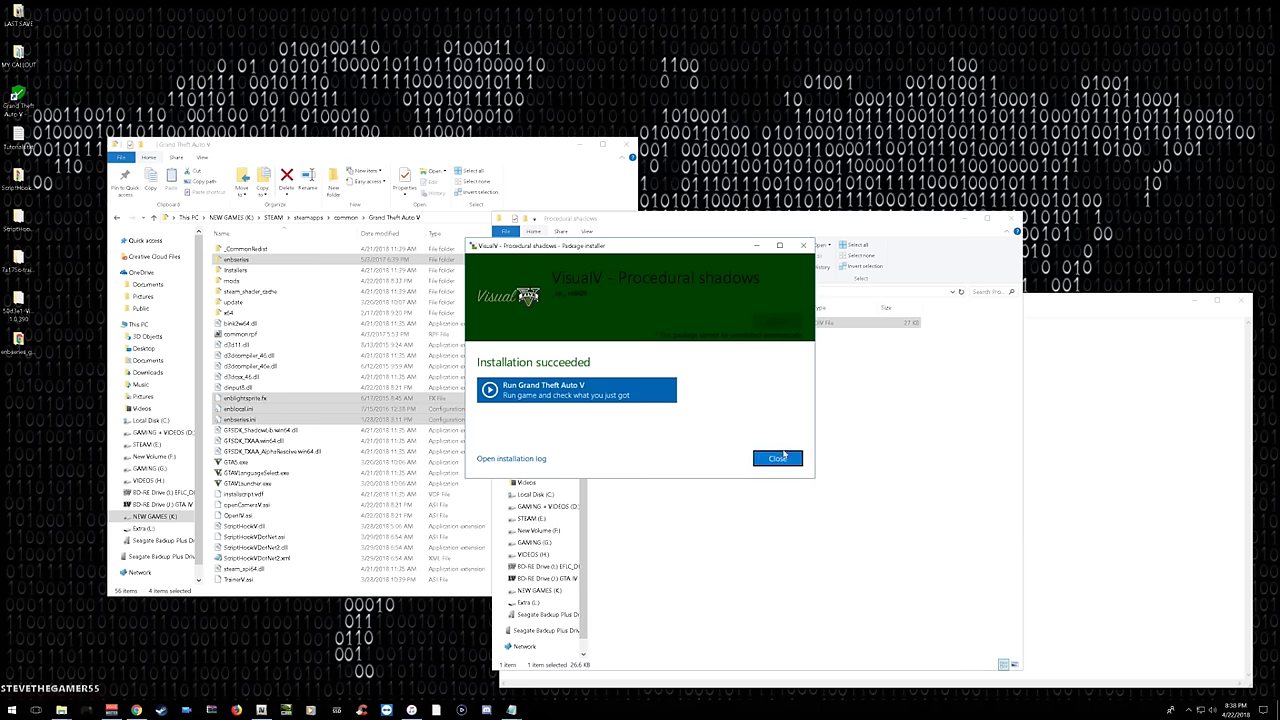
{"action": "left_click", "coordinate": [785, 456]}
Check the contents of the "ReShade preset (performance loss)" optional folder and return to the optionals folder.
{"action": "left_click", "coordinate": [501, 292]}
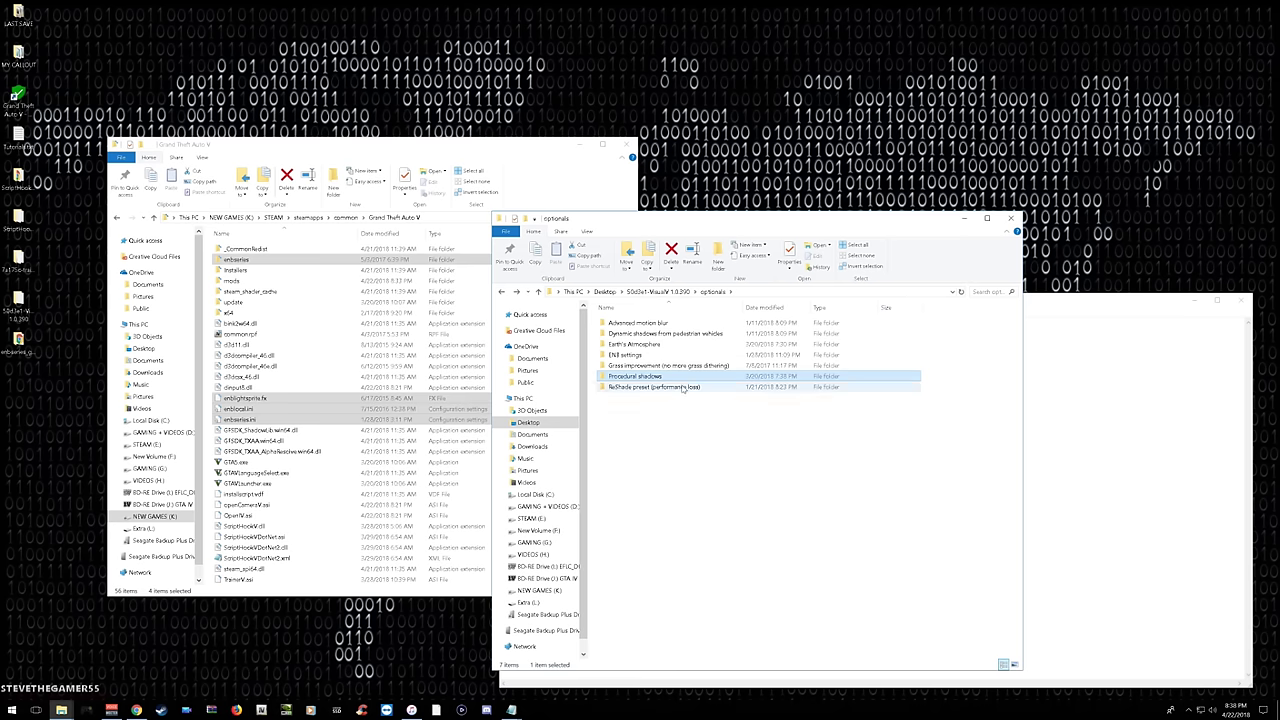
{"action": "double_click", "coordinate": [683, 388]}
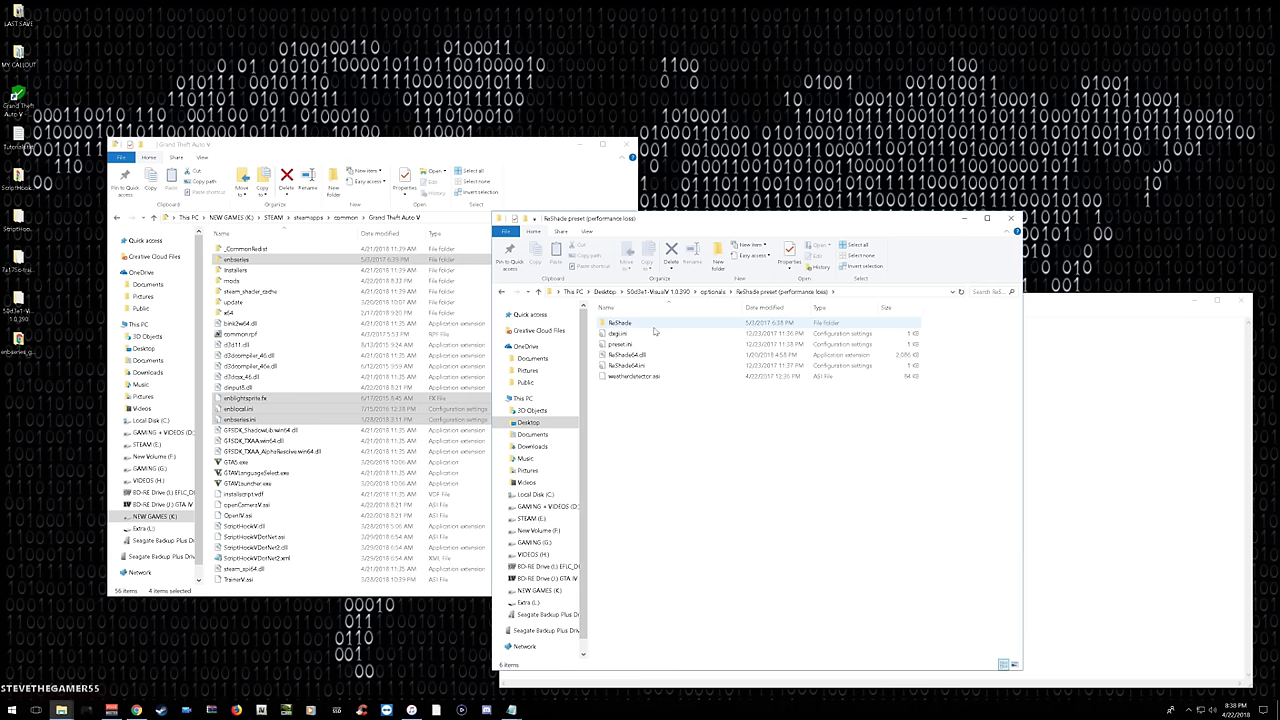
{"action": "left_click", "coordinate": [501, 292]}
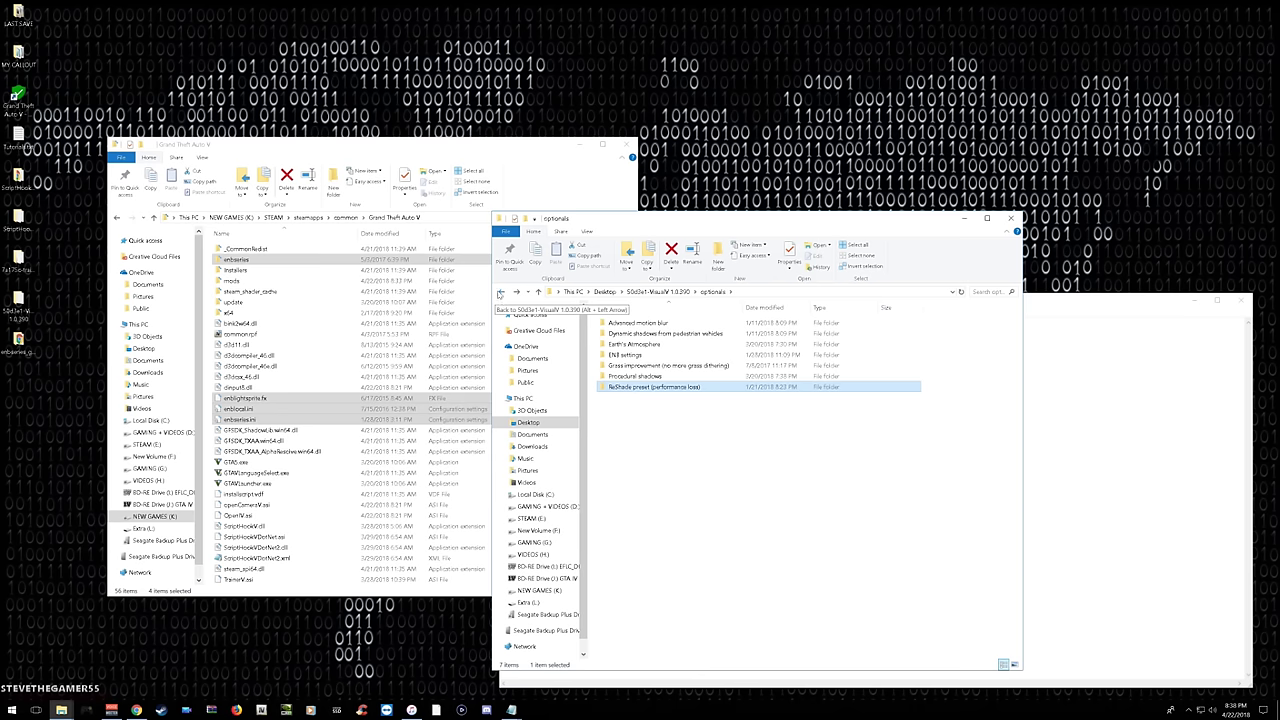
Look over the "original files" folder of the VisualV download and the game's mods folder entry, and close the VisualV folder window.
{"action": "left_click", "coordinate": [498, 298]}
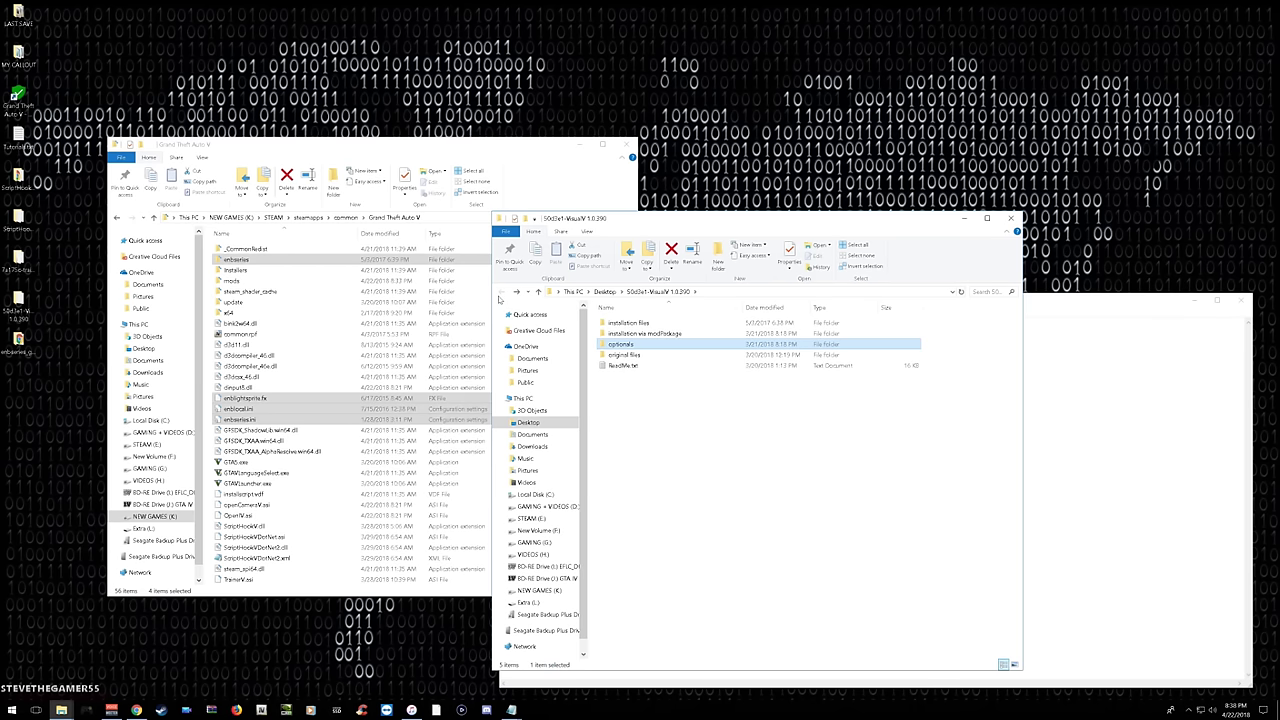
{"action": "left_click", "coordinate": [656, 358]}
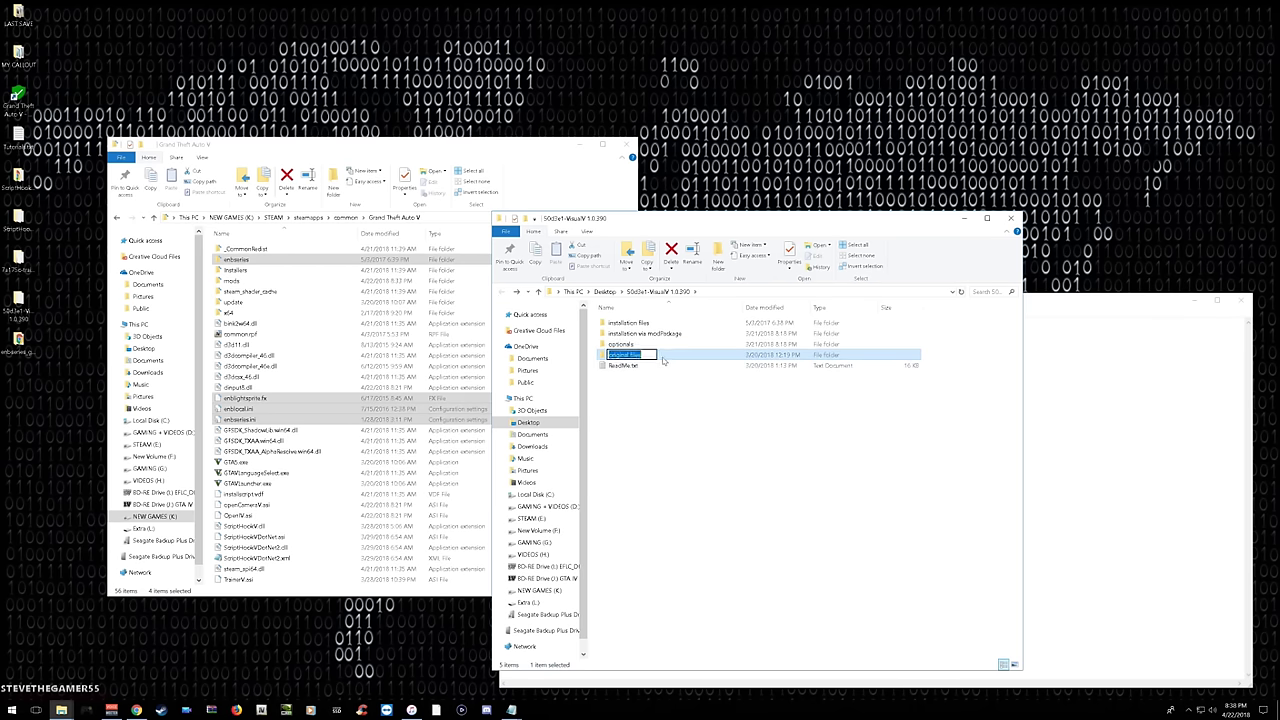
{"action": "double_click", "coordinate": [658, 358]}
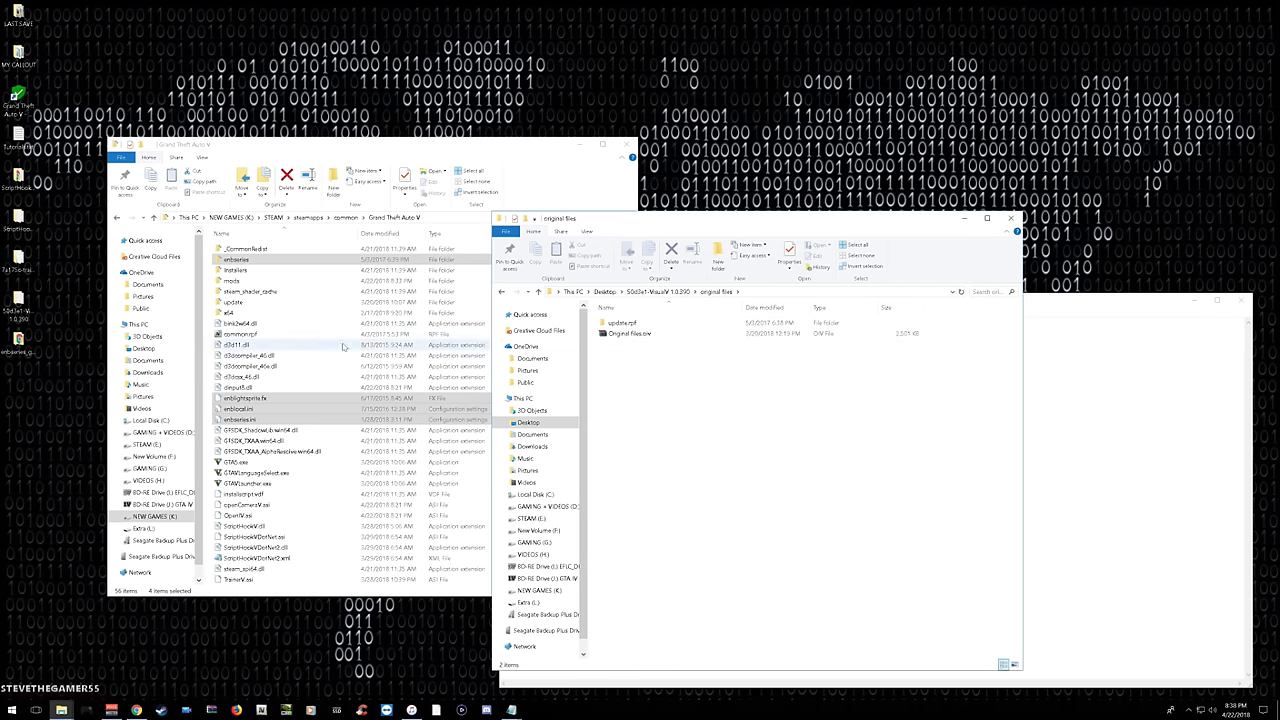
{"action": "left_click", "coordinate": [236, 283]}
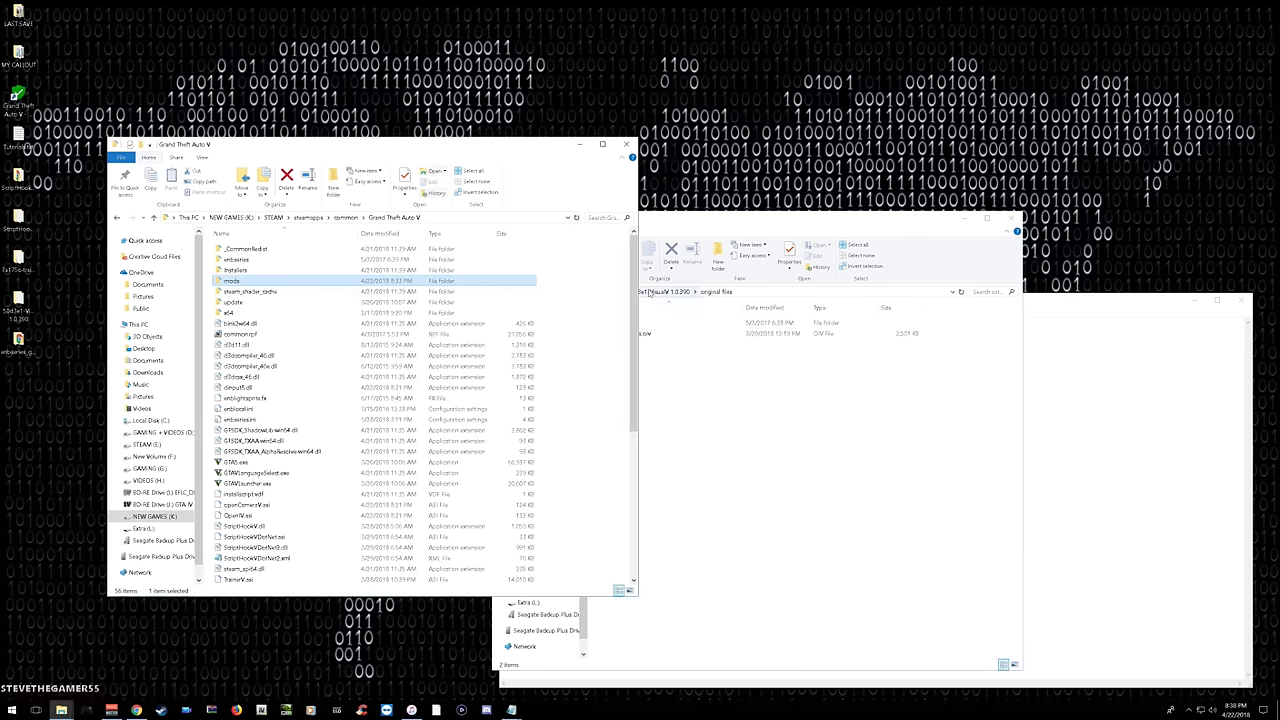
{"action": "left_click", "coordinate": [763, 412]}
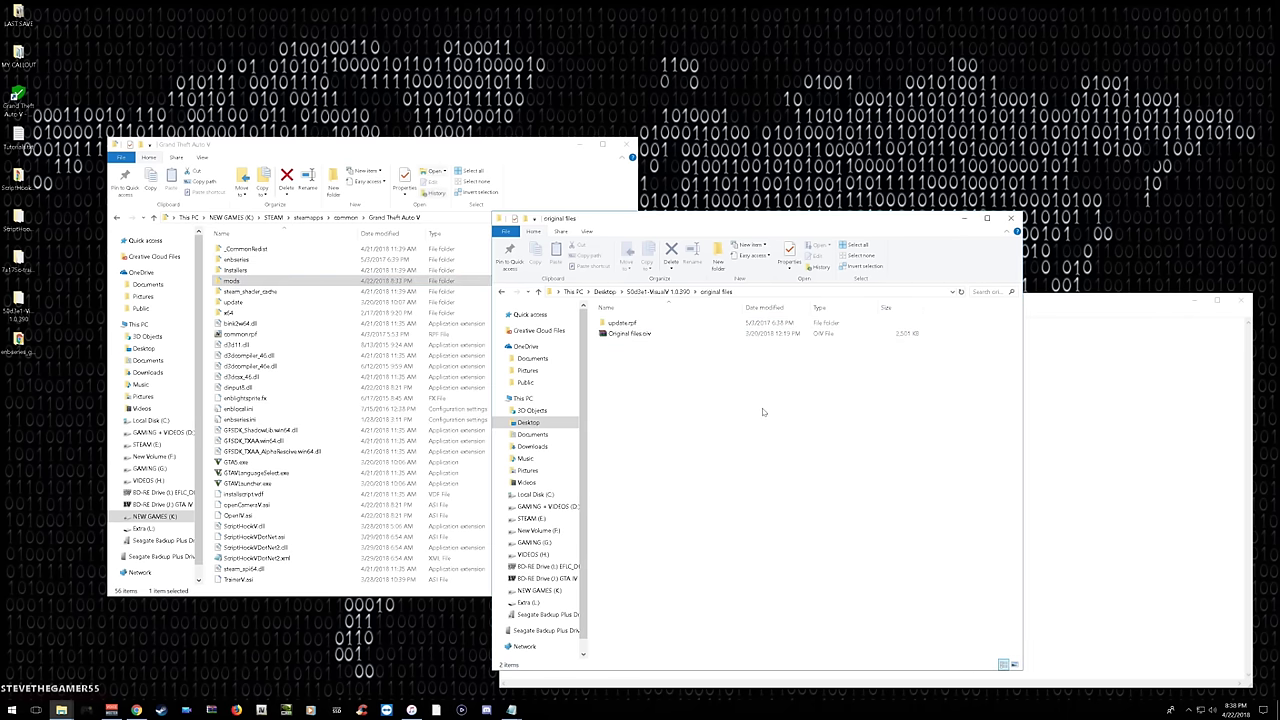
{"action": "left_click", "coordinate": [502, 292]}
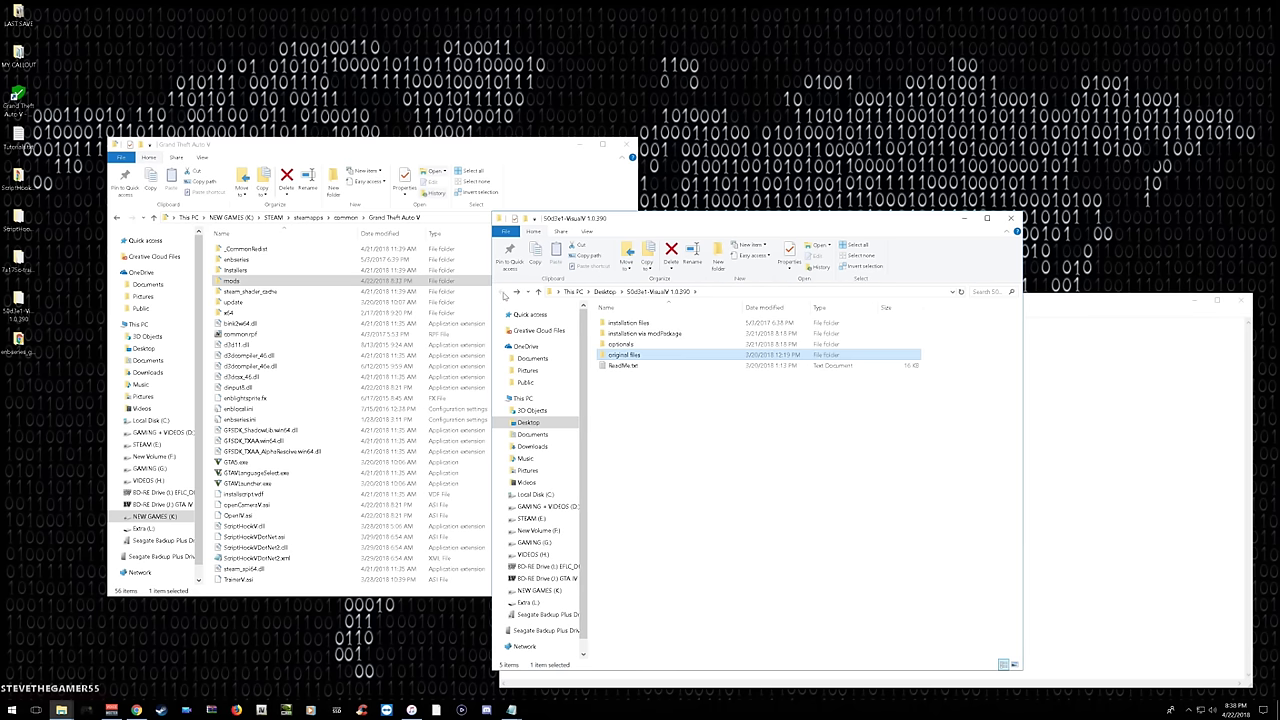
{"action": "left_click", "coordinate": [724, 398]}
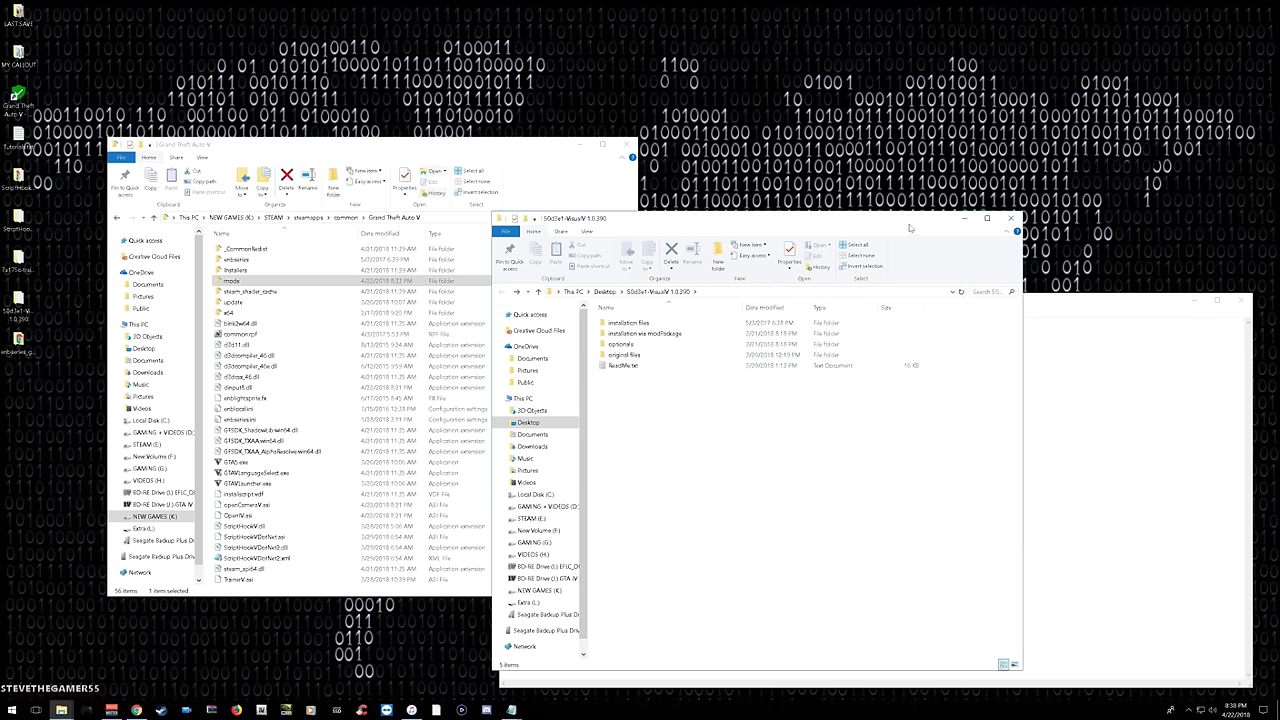
{"action": "left_click", "coordinate": [1010, 217]}
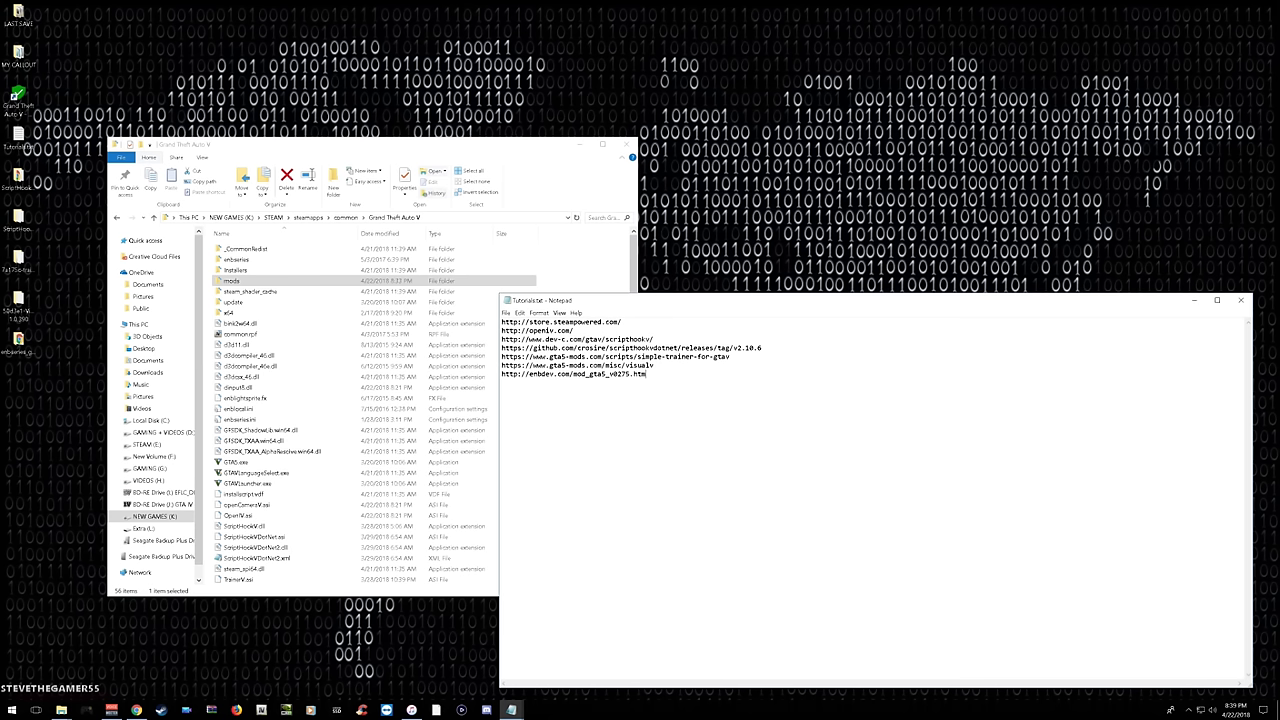
{"action": "key", "text": "shift+Home"}
{"action": "key", "text": "ctrl+c"}
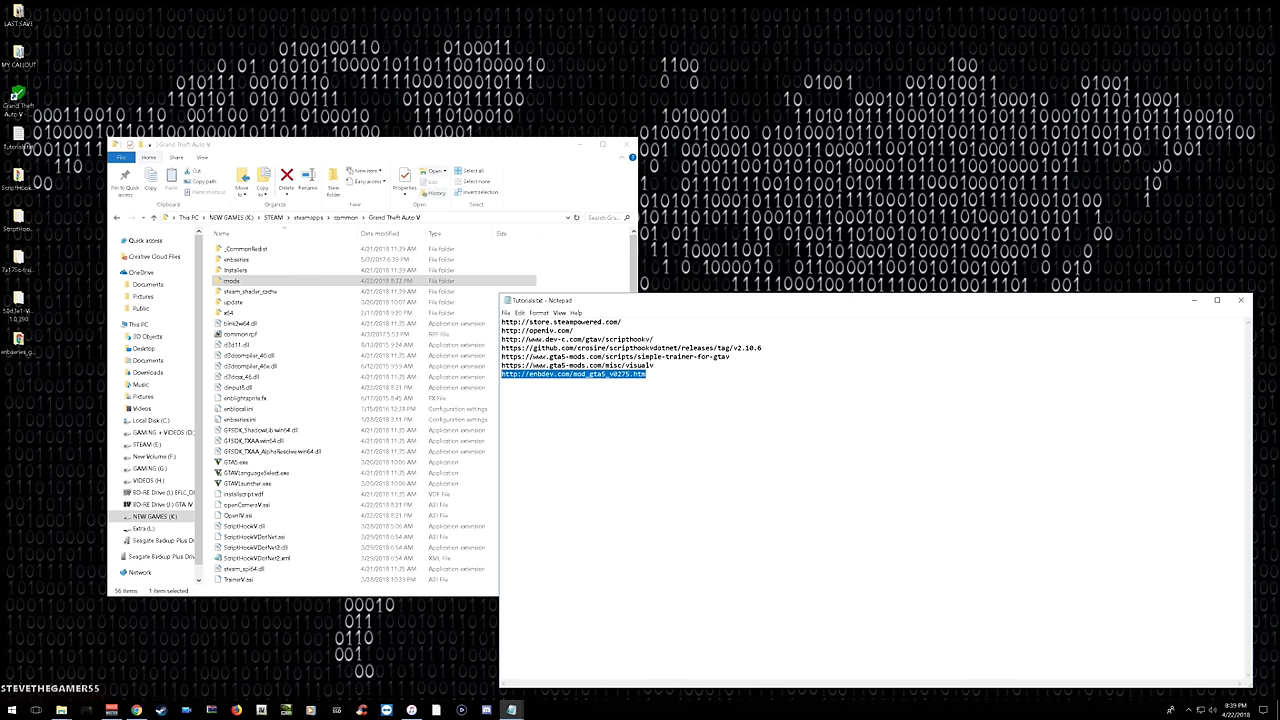
{"action": "right_click", "coordinate": [540, 377]}
{"action": "left_click", "coordinate": [560, 397]}
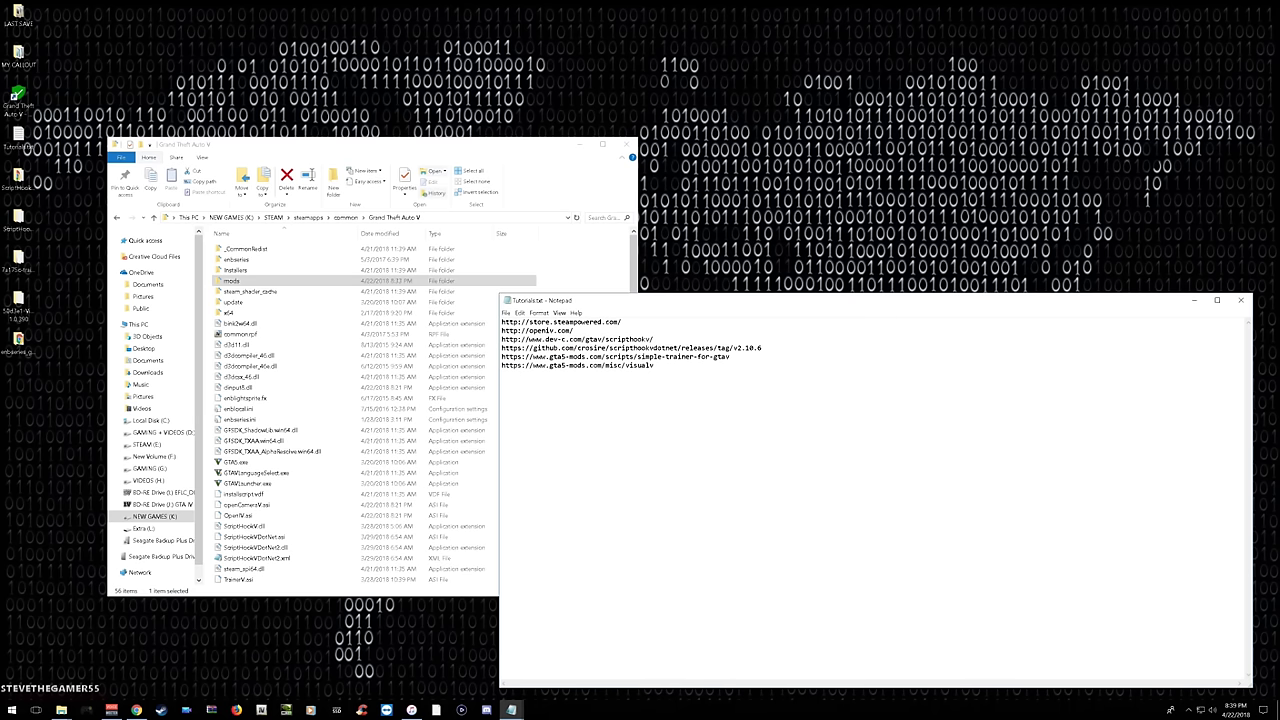
{"action": "key", "text": "Return"}
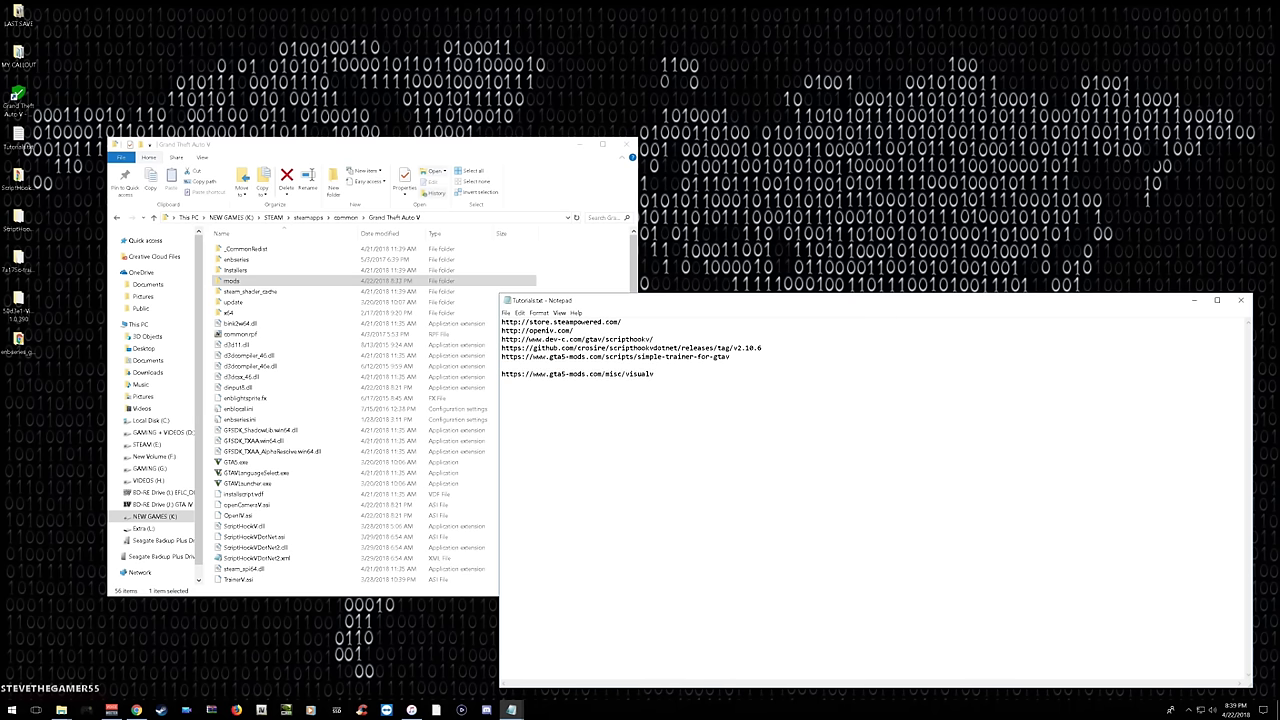
{"action": "key", "text": "ctrl+v"}
Switch to Steam, dismiss the promotional window, and launch Grand Theft Auto V from the library with the "Play Grand Theft Auto V" option.
{"action": "left_click", "coordinate": [160, 700]}
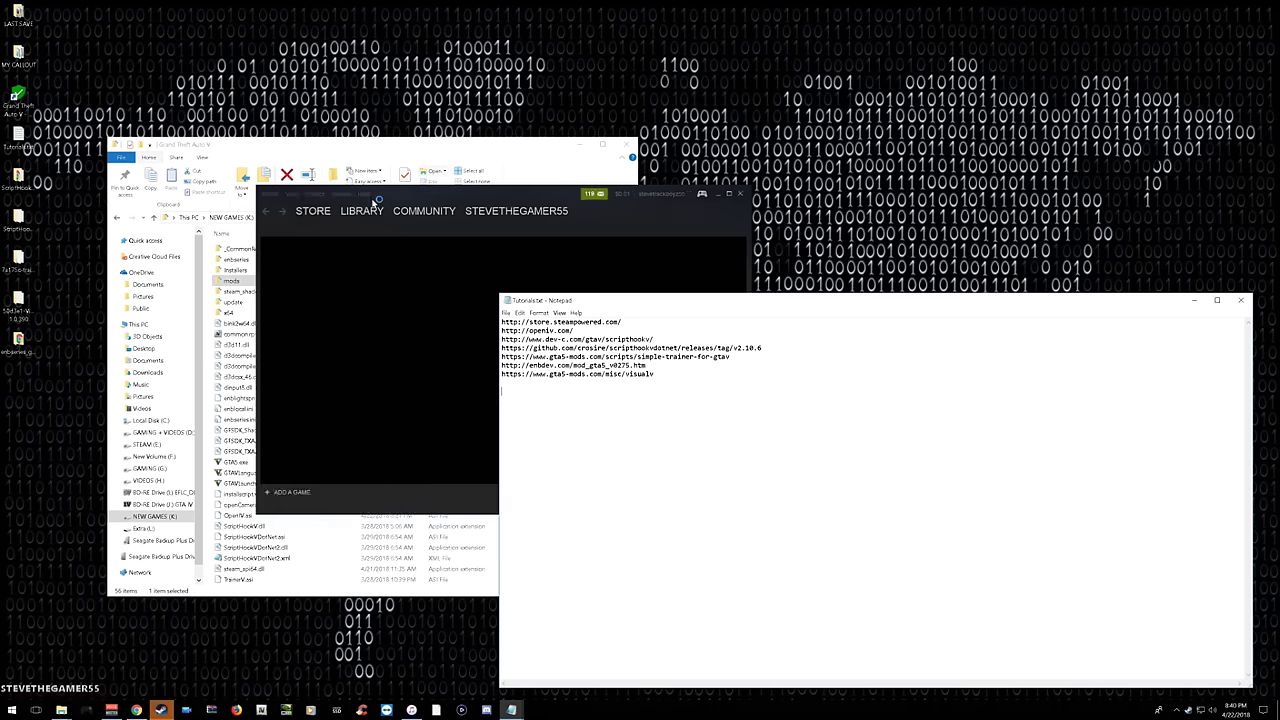
{"action": "left_click", "coordinate": [610, 106]}
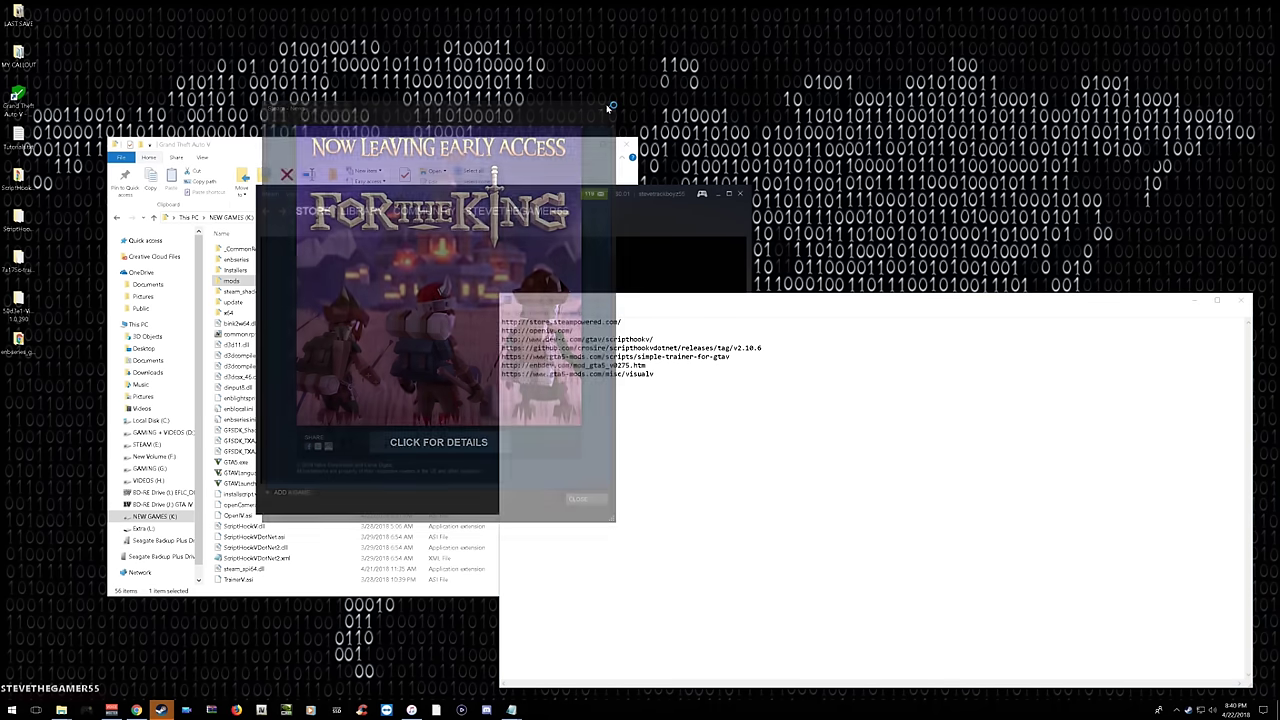
{"action": "mouse_move", "coordinate": [368, 213]}
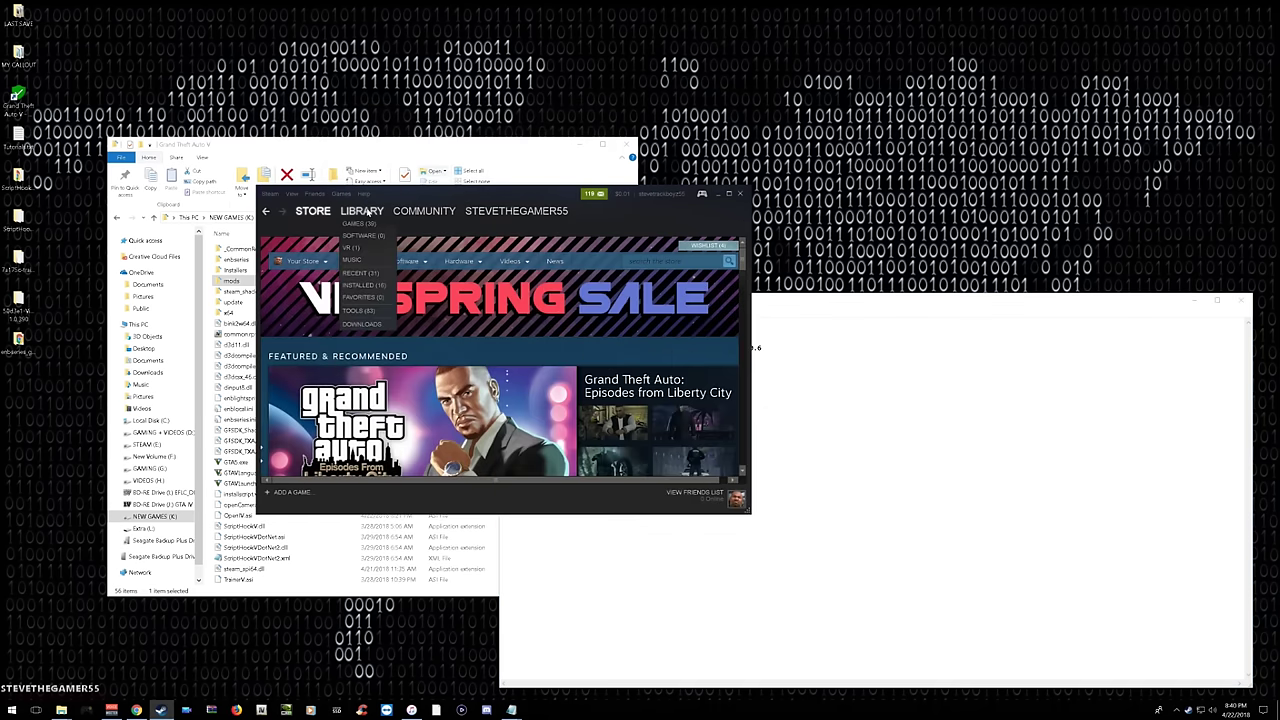
{"action": "left_click", "coordinate": [368, 213]}
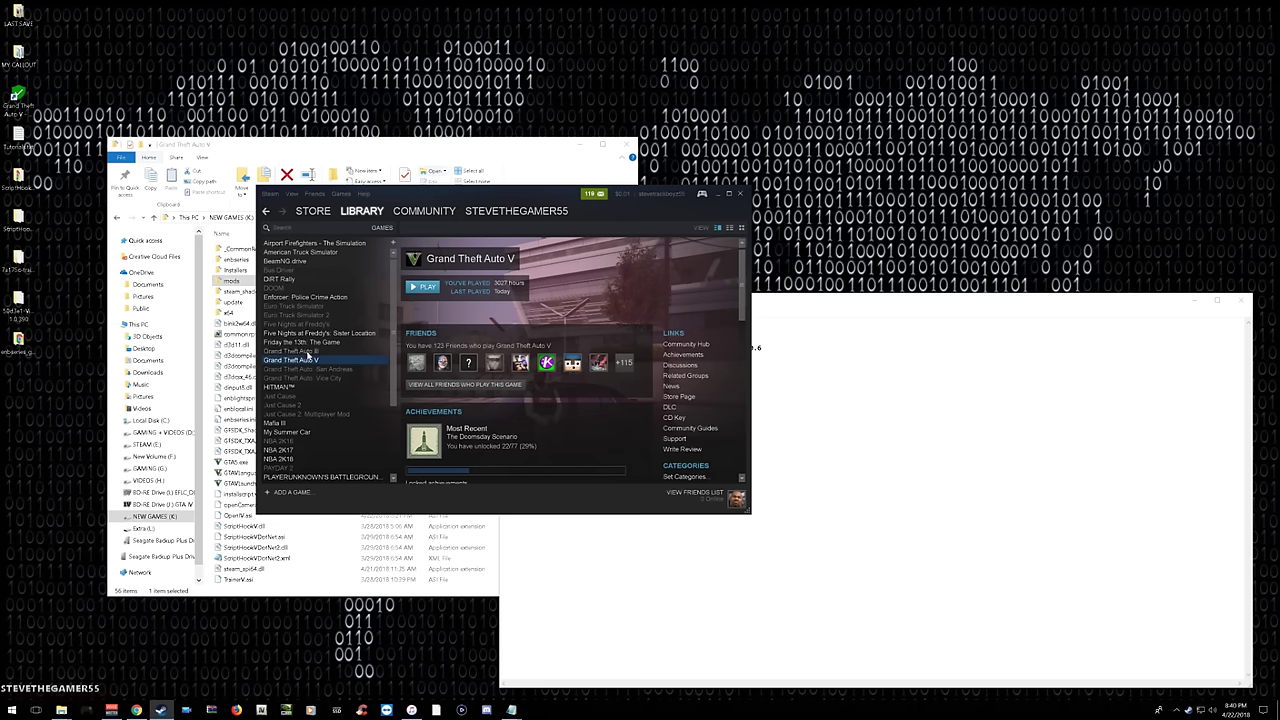
{"action": "left_click", "coordinate": [430, 289]}
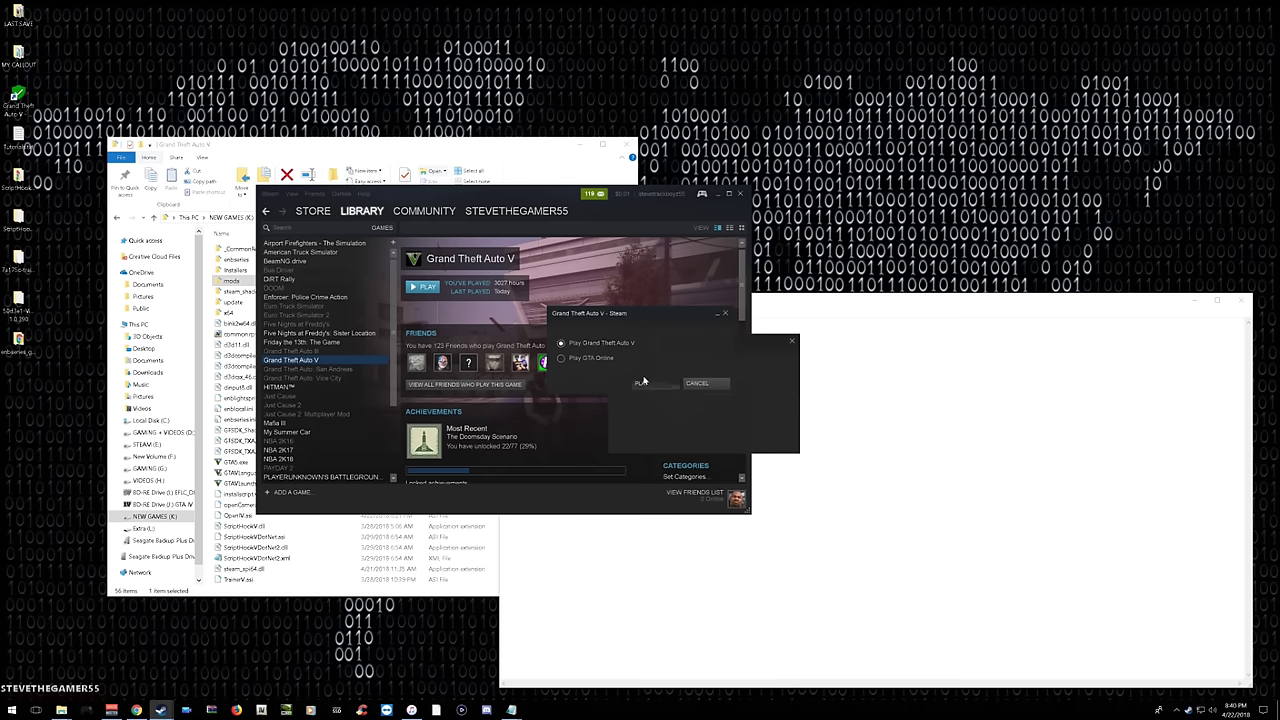
{"action": "left_click", "coordinate": [644, 381]}
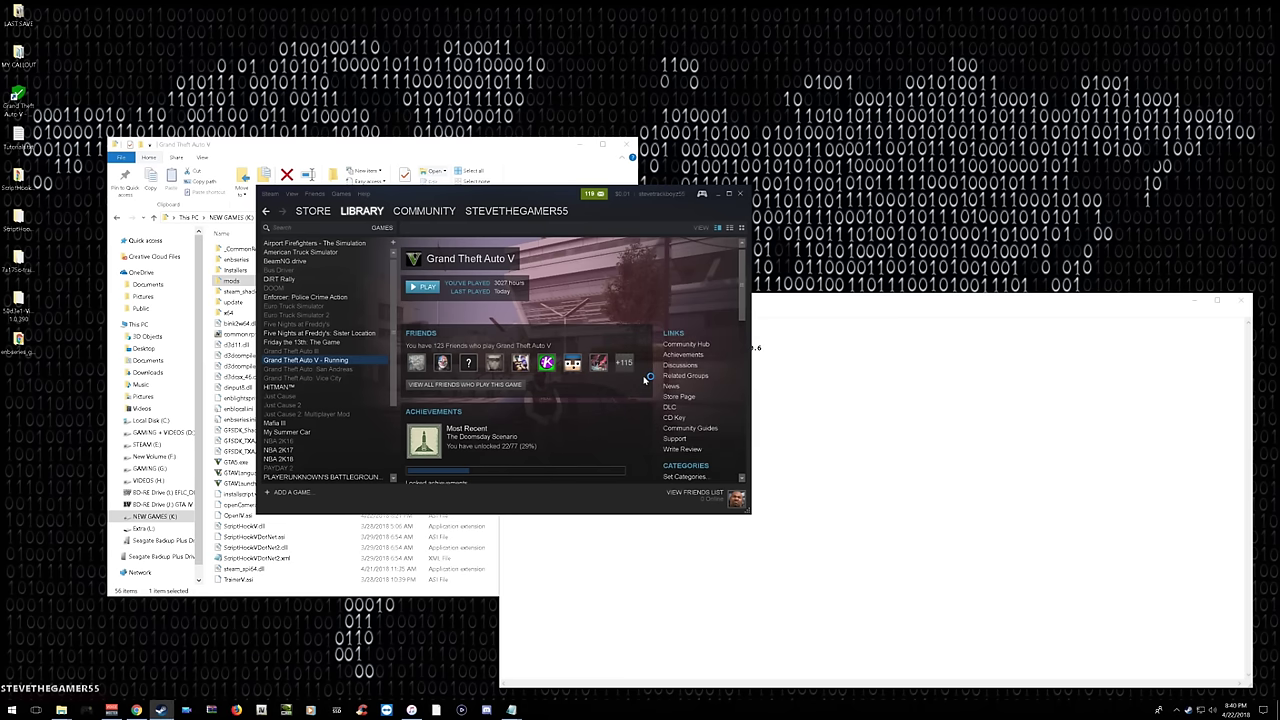